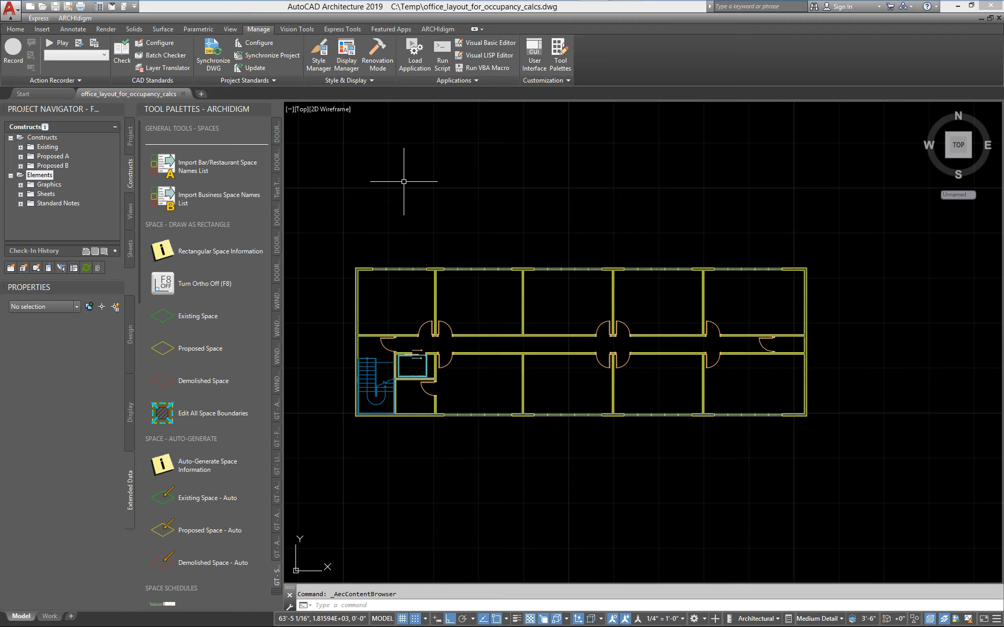
# Draw a rectangle around the floor plan between the upper-left and lower-right outer corners of the hatched exterior walls.
pyautogui.write('rec')
pyautogui.press('Return')
pyautogui.scroll(10, 360, 277)
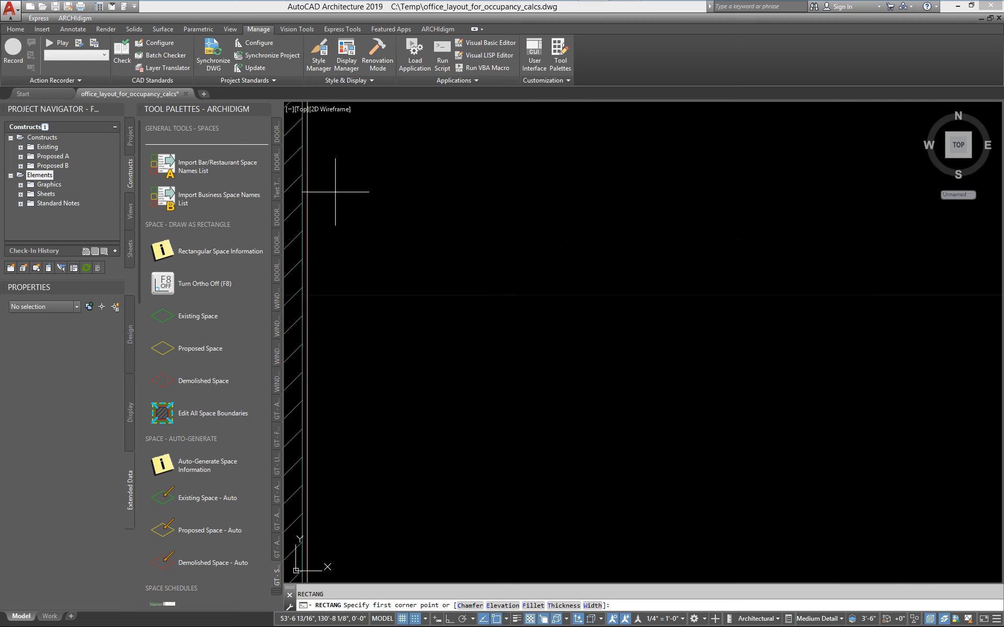
pyautogui.moveTo(348, 182)
pyautogui.mouseDown(button='middle')
pyautogui.moveTo(464, 292)
pyautogui.moveTo(562, 340)
pyautogui.mouseUp(button='middle')
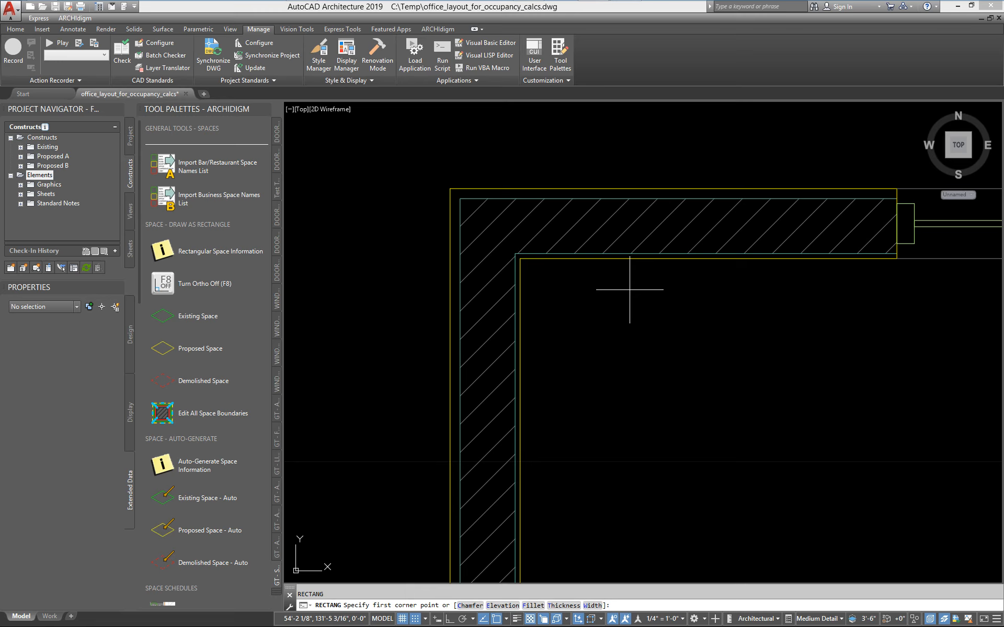
pyautogui.scroll(-4, 629, 289)
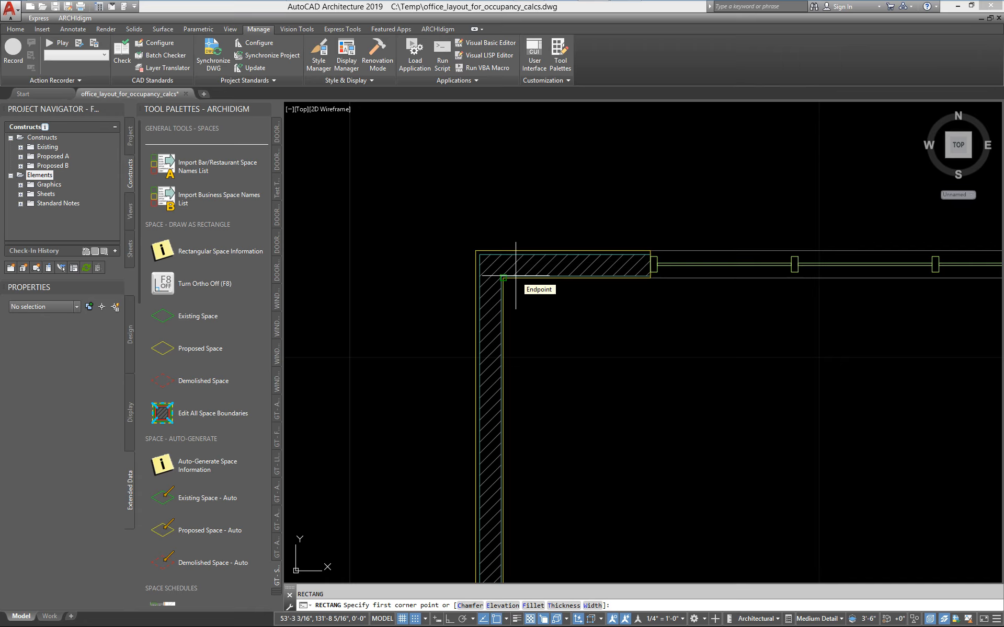
pyautogui.scroll(4, 515, 275)
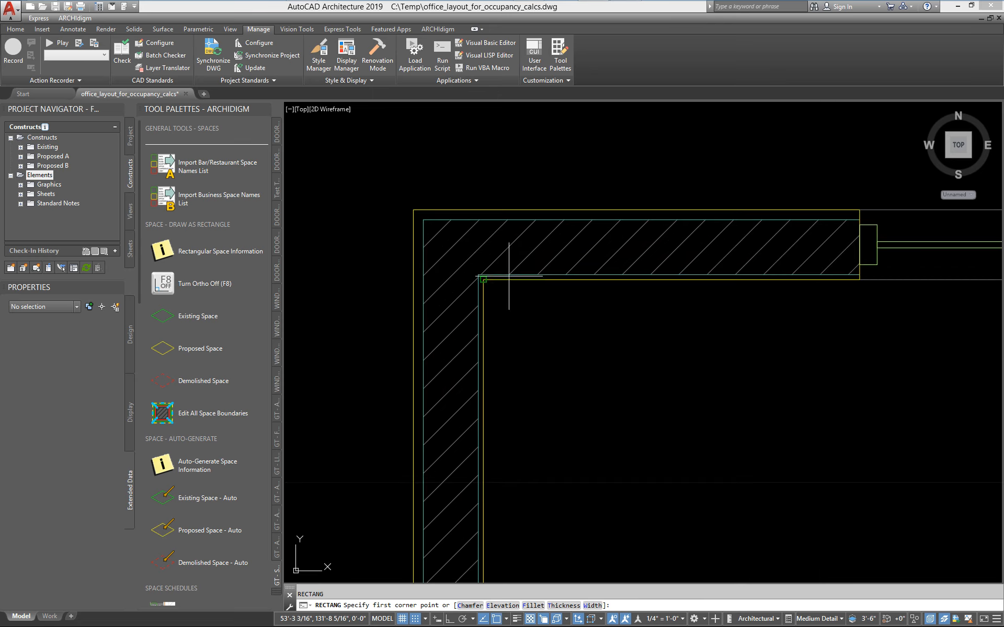
pyautogui.click(423, 219)
pyautogui.scroll(-2, 416, 245)
pyautogui.scroll(1, 460, 251)
pyautogui.scroll(-1, 495, 259)
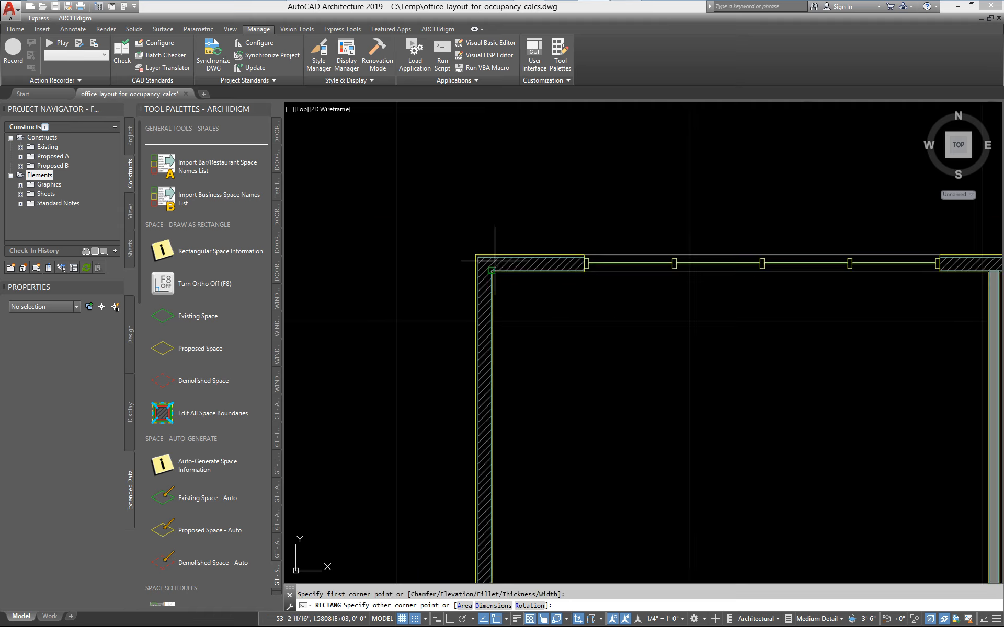
pyautogui.scroll(-5, 637, 300)
pyautogui.moveTo(690, 457)
pyautogui.mouseDown(button='middle')
pyautogui.moveTo(294, 367)
pyautogui.moveTo(804, 463)
pyautogui.mouseUp(button='middle')
pyautogui.scroll(5, 667, 353)
pyautogui.scroll(3, 635, 343)
pyautogui.click(550, 315)
# Examine the area of the outline rectangle in its design properties and clear the selection.
pyautogui.scroll(-4, 620, 373)
pyautogui.scroll(-2, 803, 463)
pyautogui.moveTo(335, 133); pyautogui.dragTo(477, 284, button='middle')
pyautogui.moveTo(304, 238); pyautogui.dragTo(550, 242, button='middle')
pyautogui.scroll(3, 650, 224)
pyautogui.scroll(4, 537, 280)
pyautogui.click(510, 246)
pyautogui.scroll(-8, 554, 324)
pyautogui.moveTo(472, 401); pyautogui.dragTo(488, 324, button='middle')
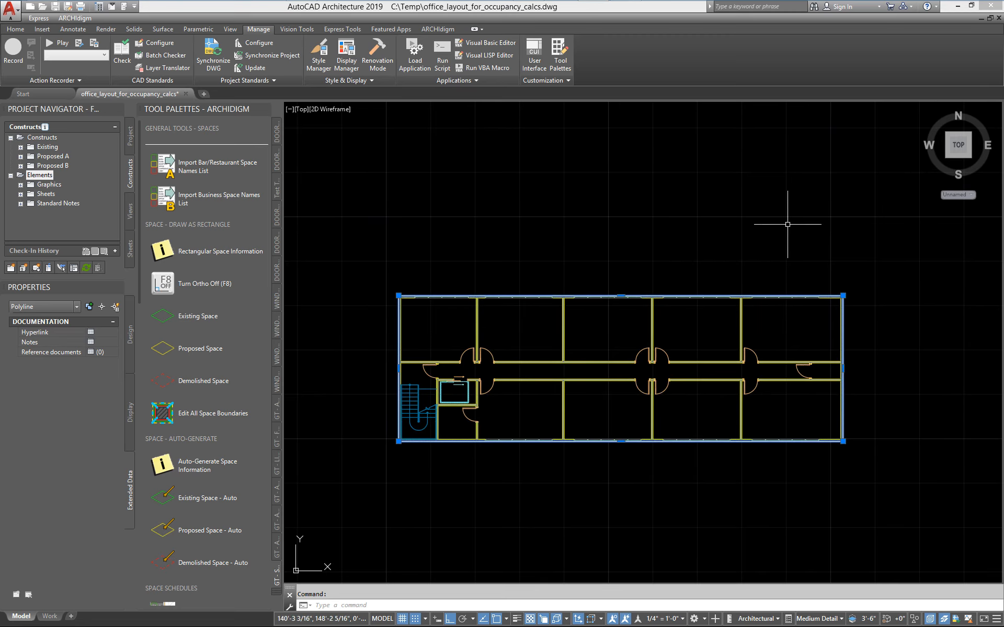
pyautogui.click(131, 331)
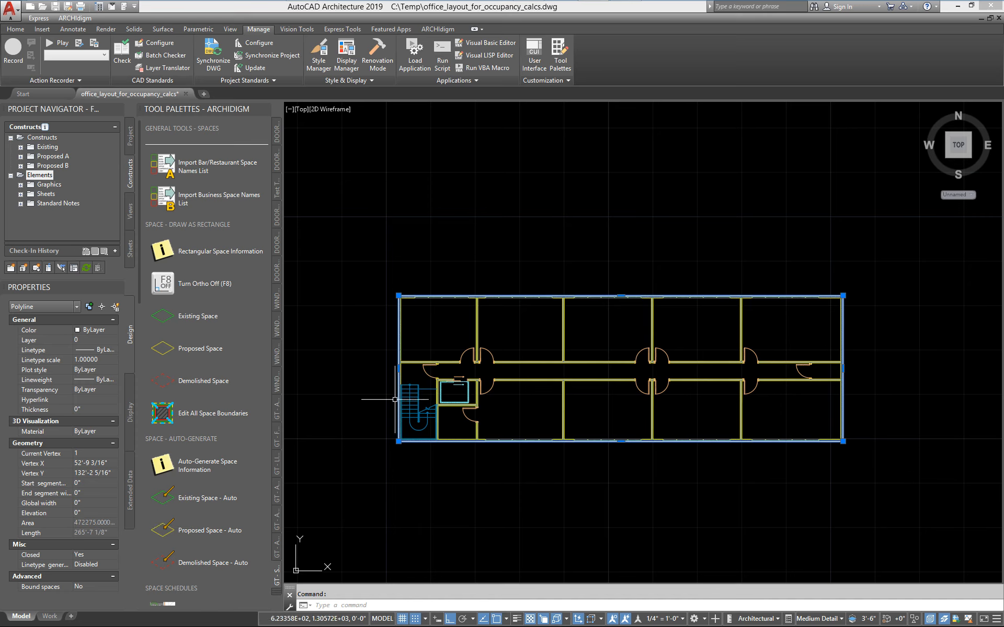
pyautogui.press('Escape')
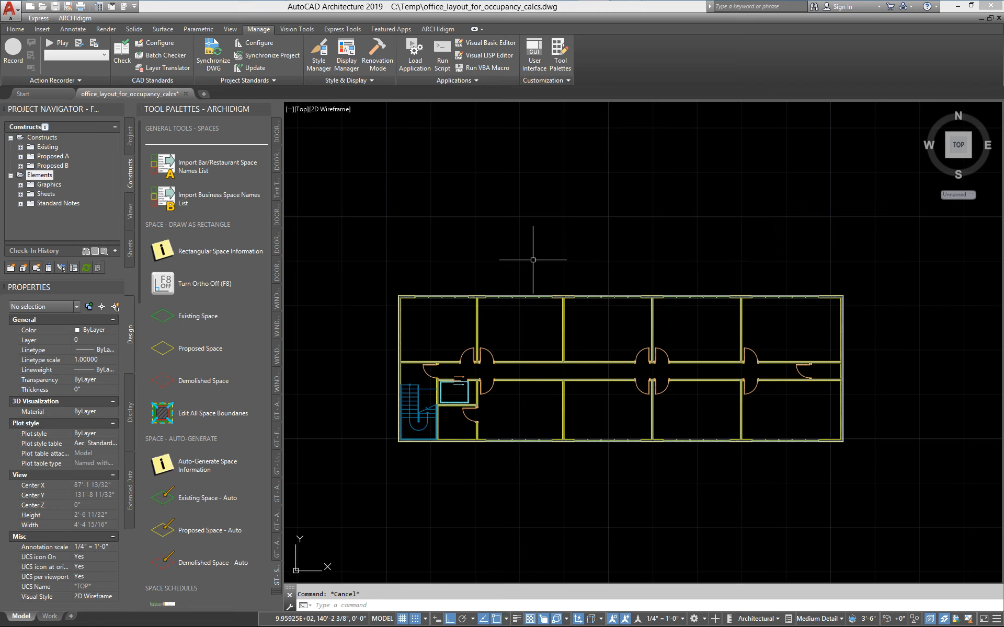
# Place multiline text with width 0 above the plan's upper-left room, reading "TOTAL FLOOR AREA:".
pyautogui.write('mt')
pyautogui.press('Return')
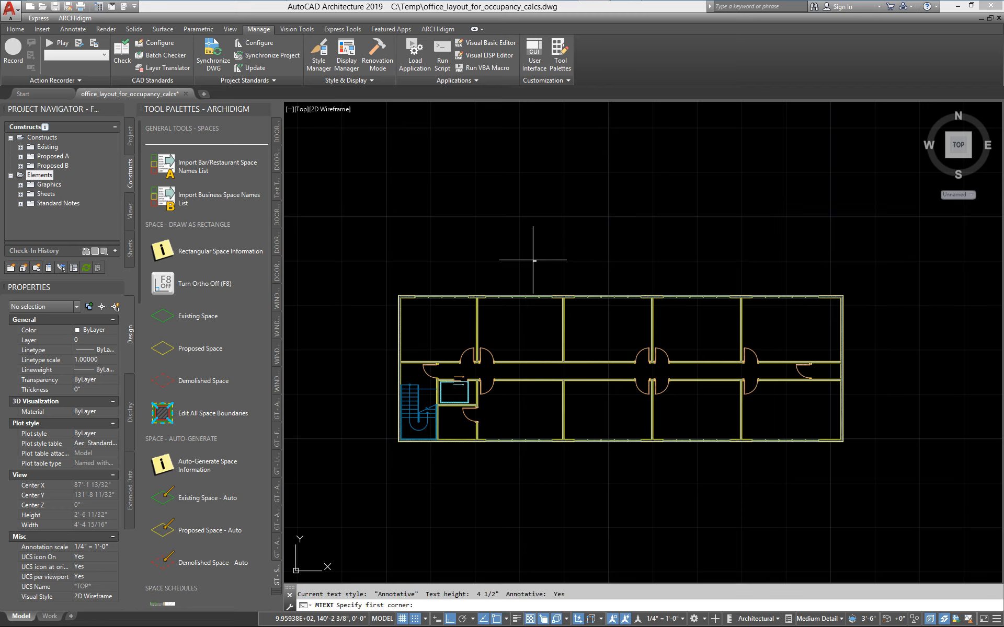
pyautogui.click(425, 261)
pyautogui.write('w')
pyautogui.press('Return')
pyautogui.write('\\0')
pyautogui.press('Return')
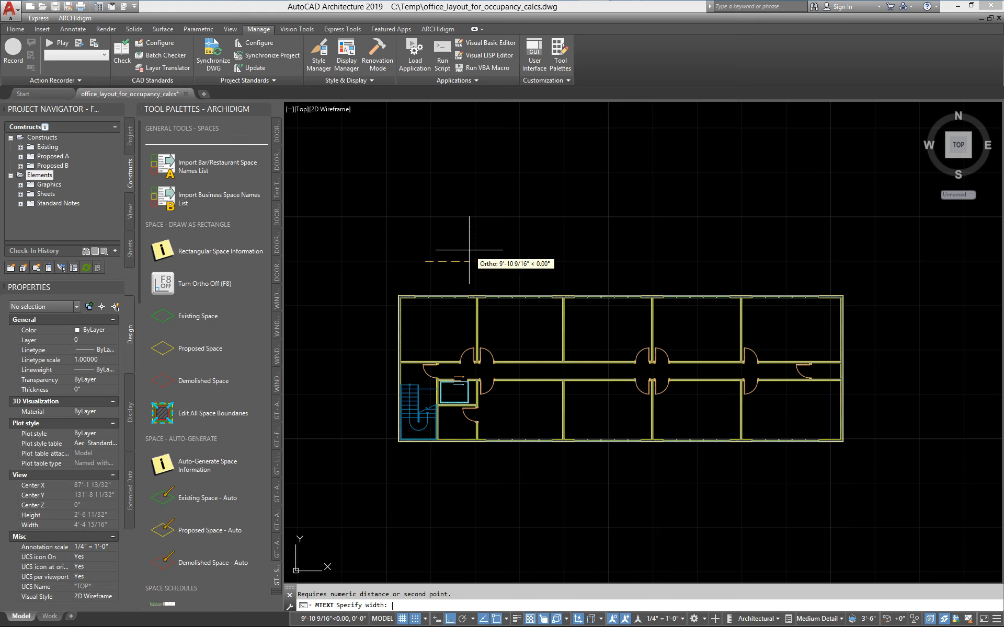
pyautogui.write('0')
pyautogui.press('Return')
pyautogui.scroll(6, 398, 289)
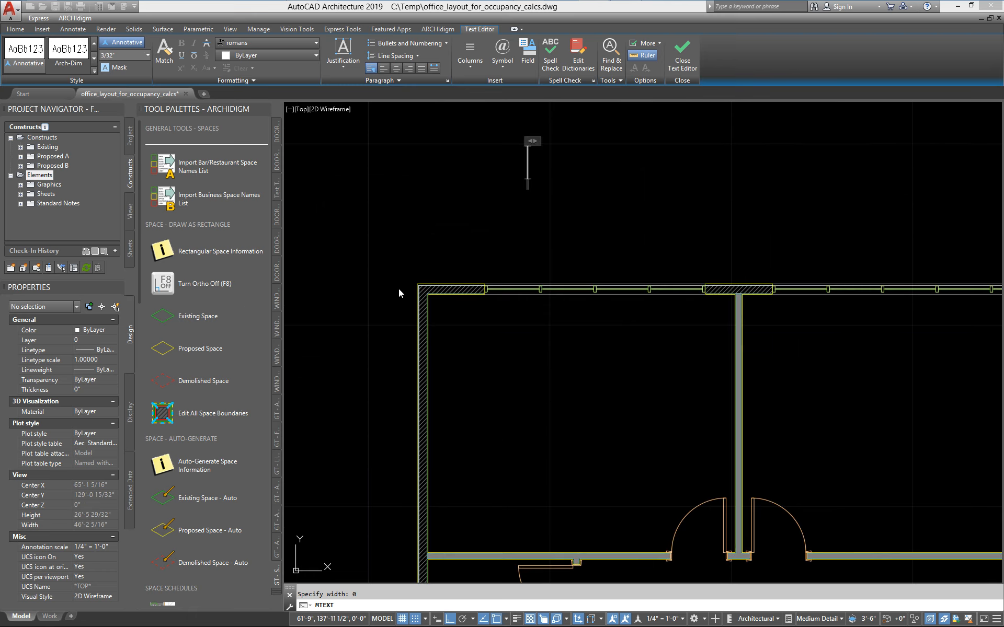
pyautogui.write('TOTA')
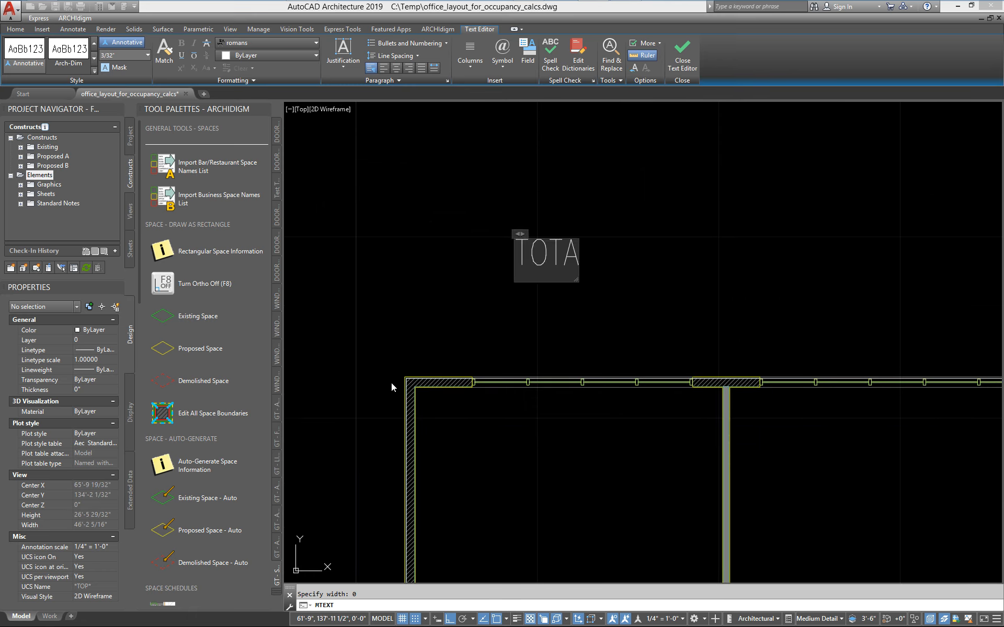
pyautogui.write('L FLOOR AREA:')
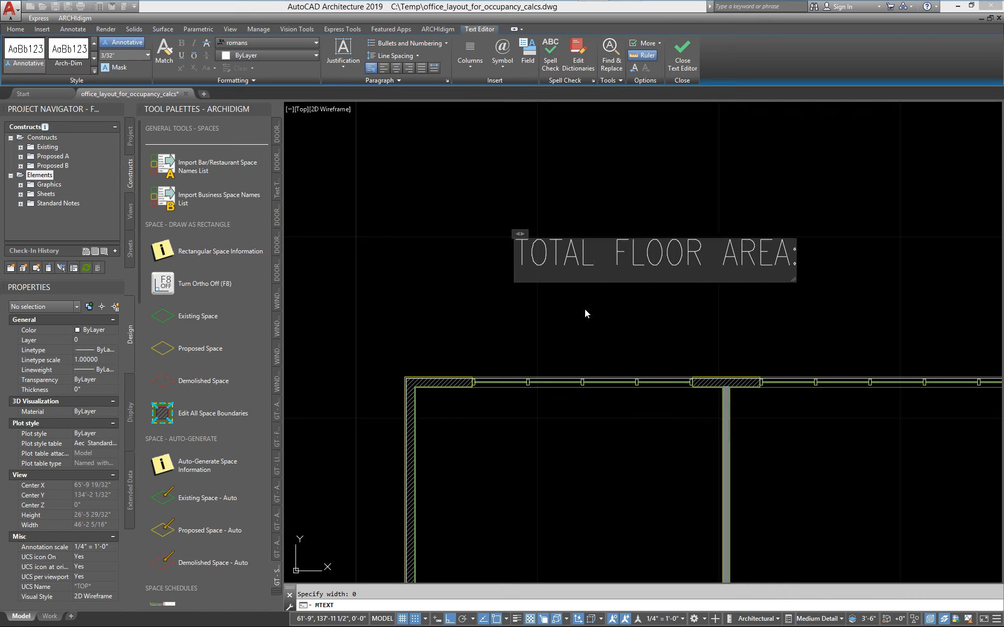
# Set up an Object field from the Objects category after the label, linked to the Area of the outline polyline.
pyautogui.rightClick(827, 256)
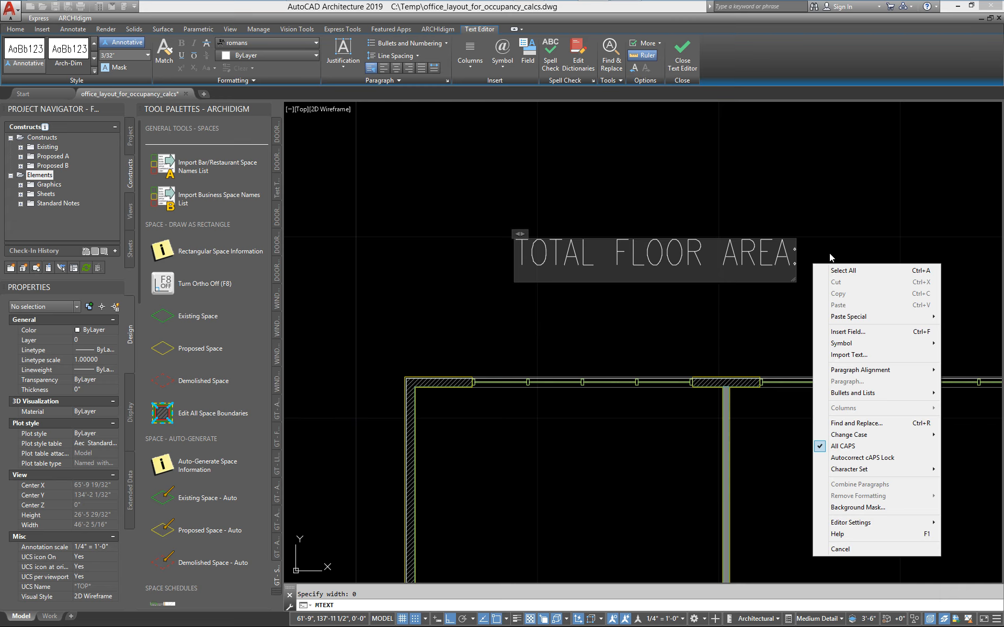
pyautogui.click(848, 332)
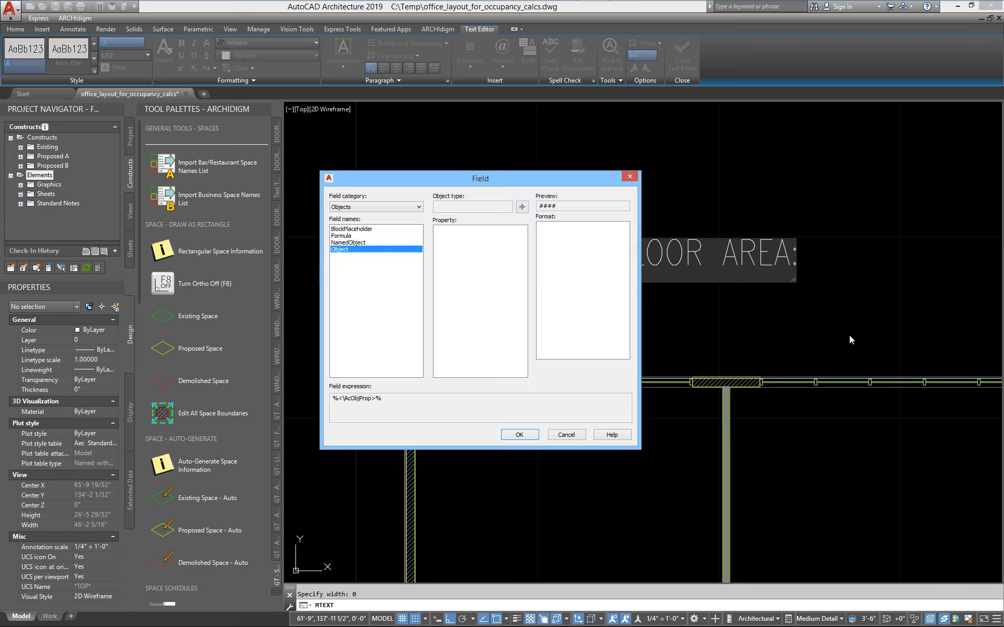
pyautogui.click(348, 207)
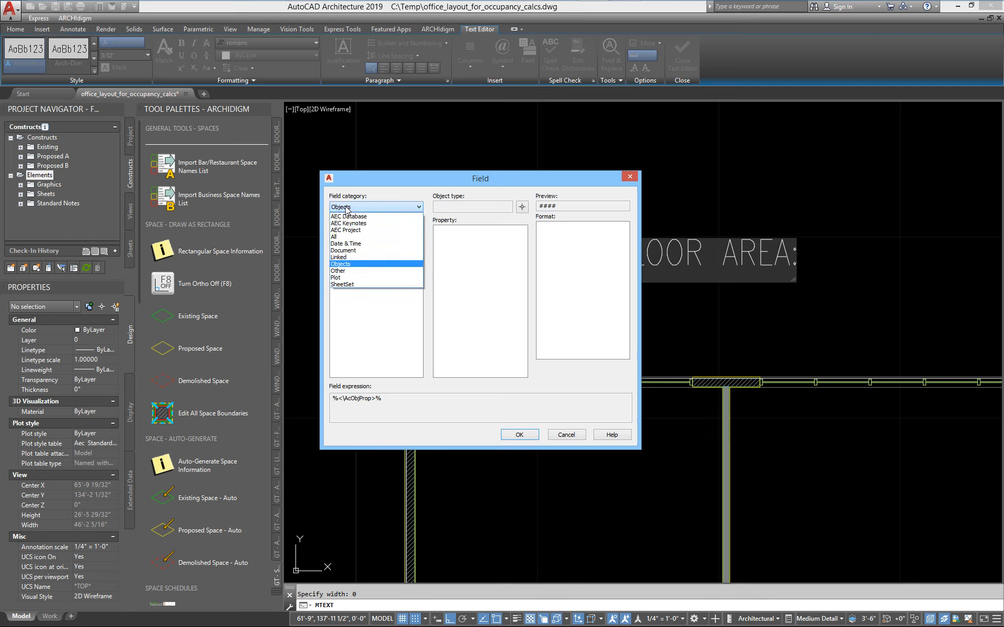
pyautogui.click(344, 264)
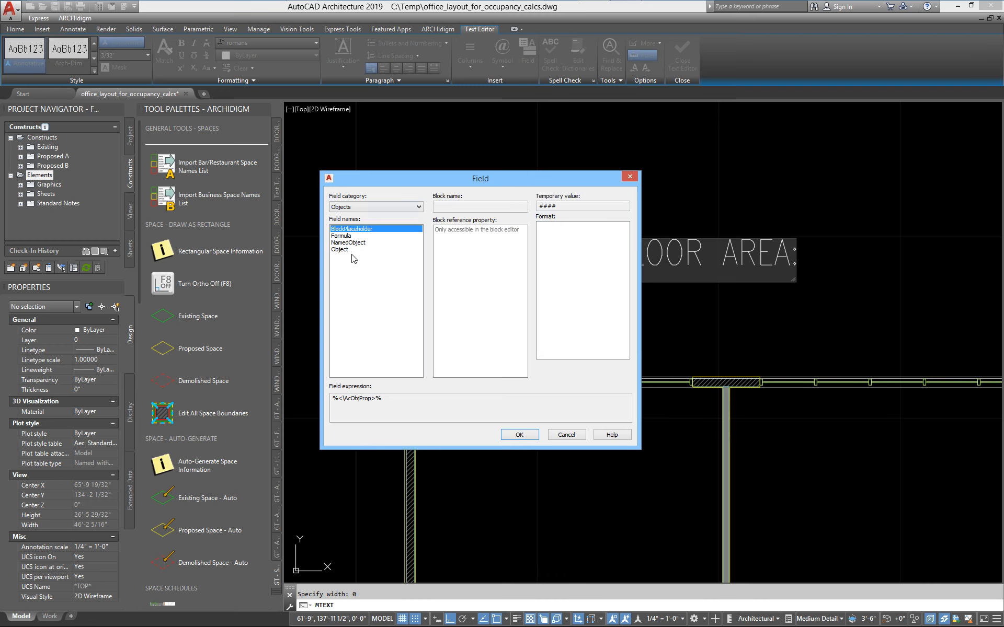
pyautogui.click(338, 250)
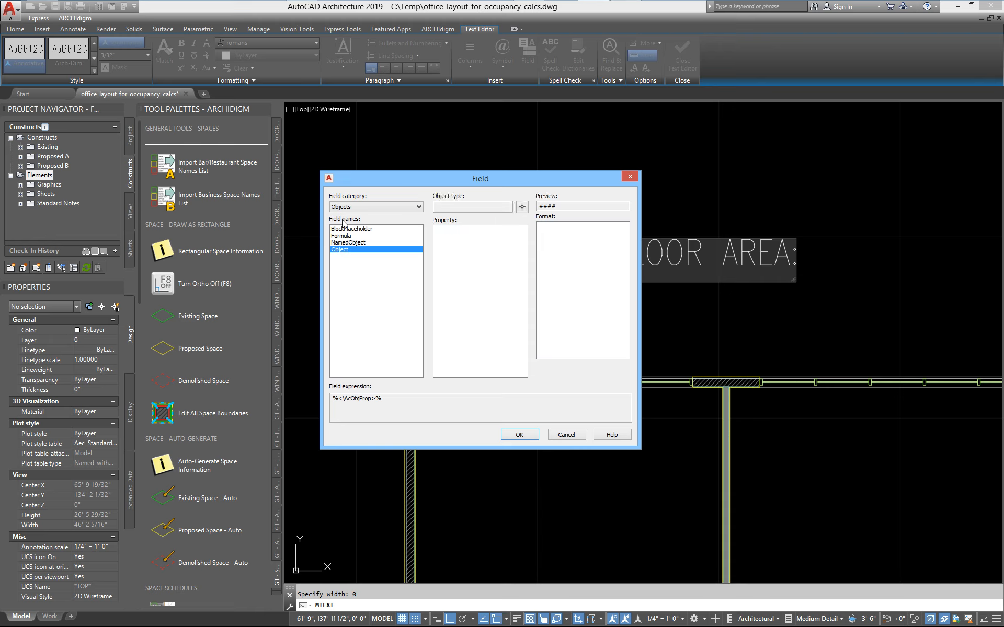
pyautogui.click(521, 208)
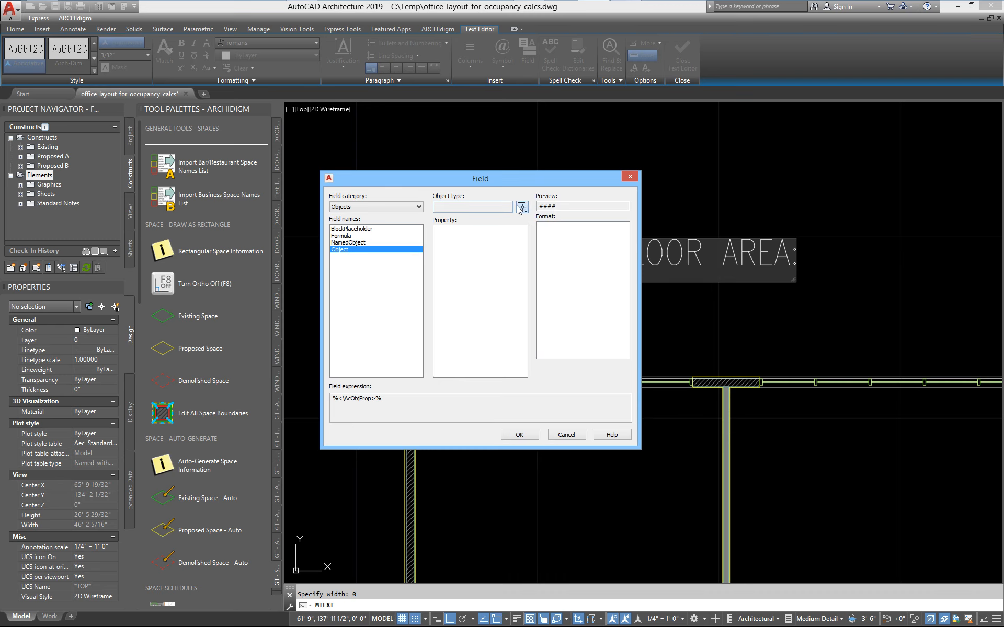
pyautogui.scroll(8, 489, 355)
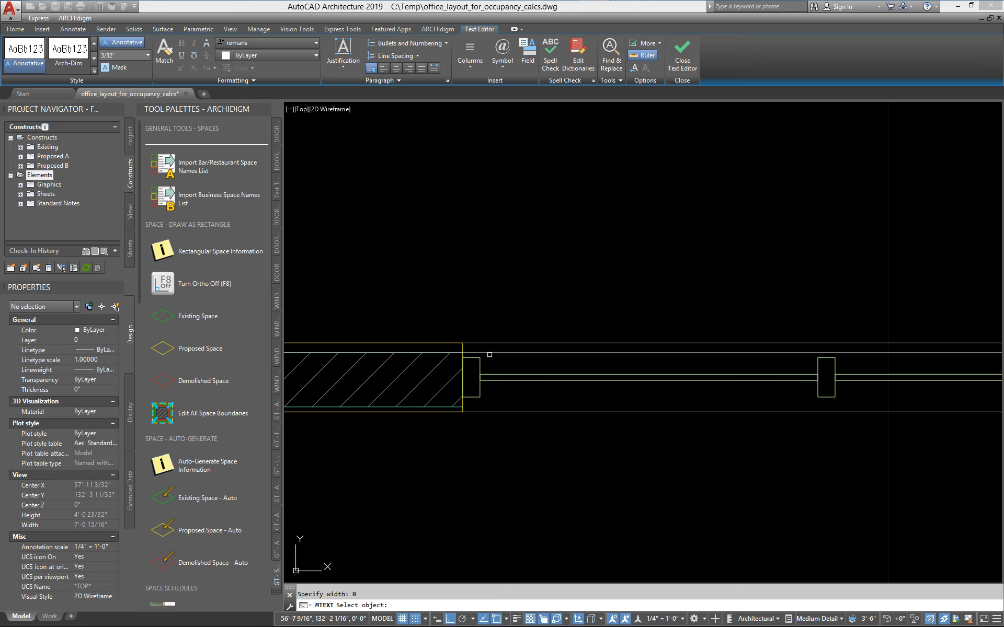
pyautogui.click(489, 353)
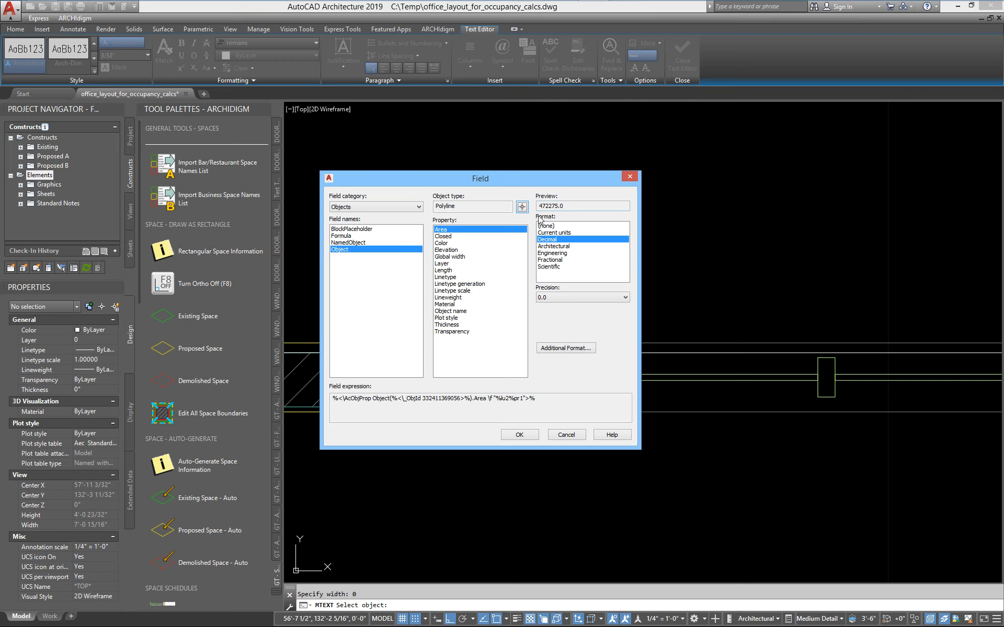
# Compare the Architectural, Fractional and Scientific formats for the area field.
pyautogui.click(557, 247)
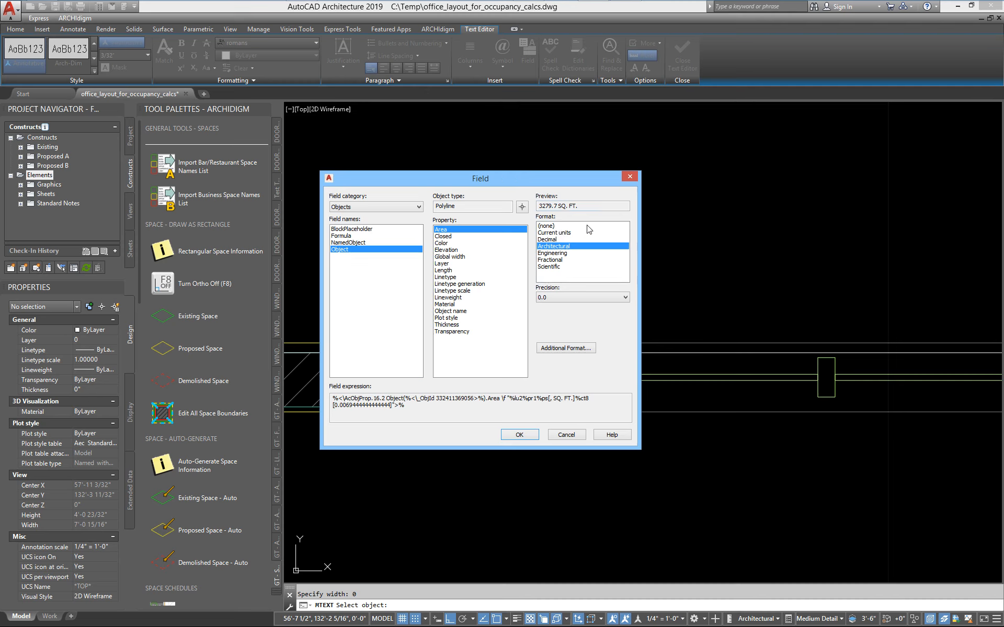
pyautogui.click(558, 259)
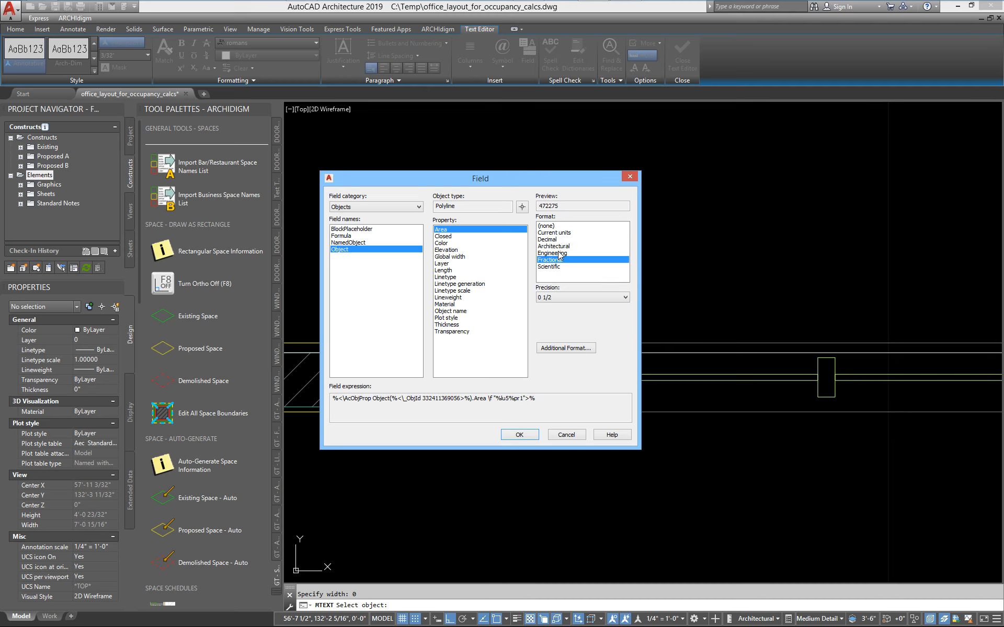
pyautogui.click(552, 266)
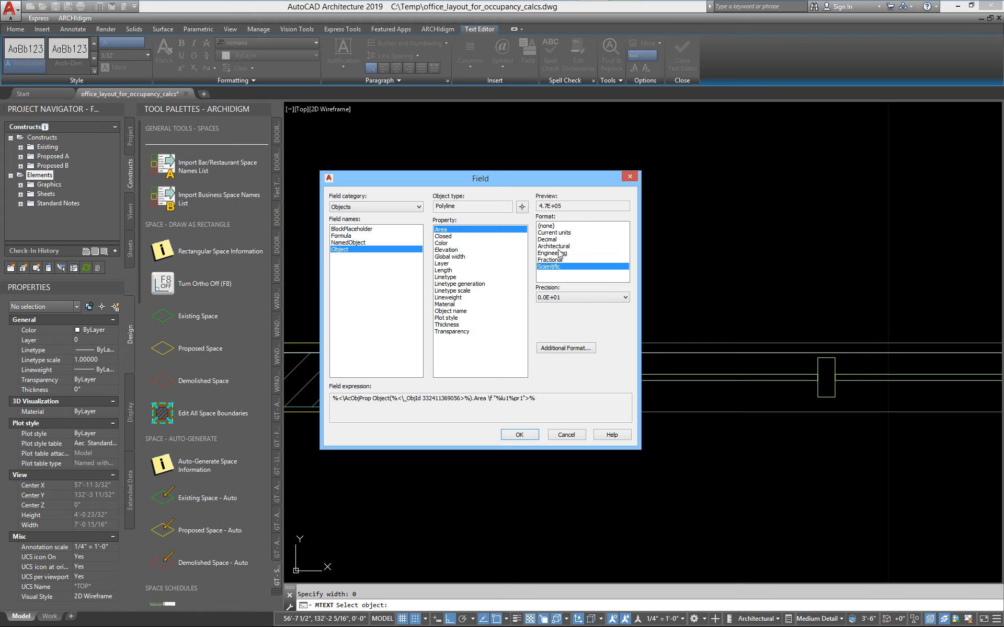
pyautogui.click(552, 246)
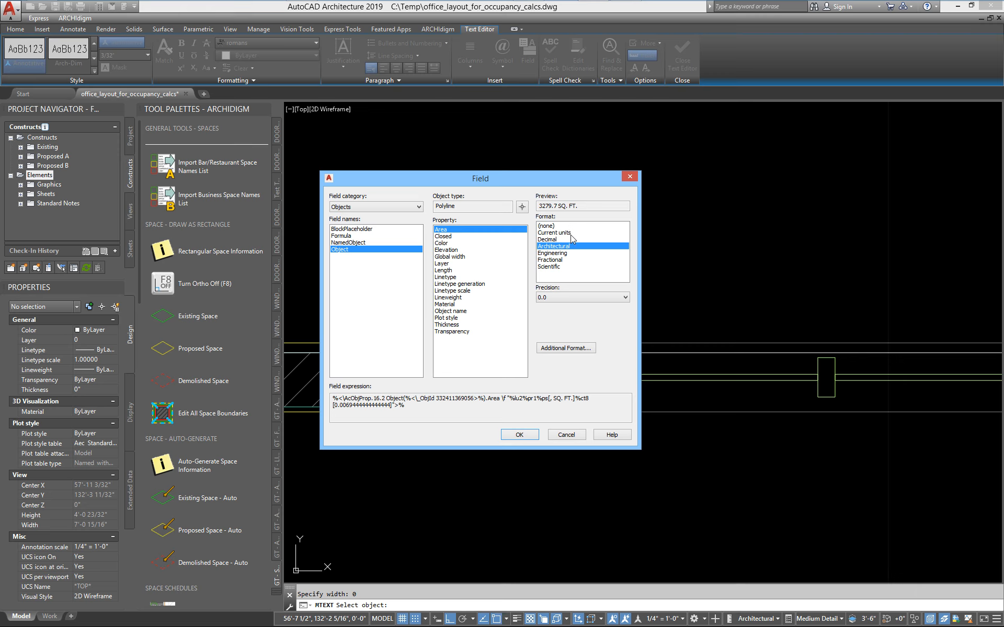
# Examine the conversion factor and suffix in the Architectural format's additional settings without changing them.
pyautogui.click(566, 348)
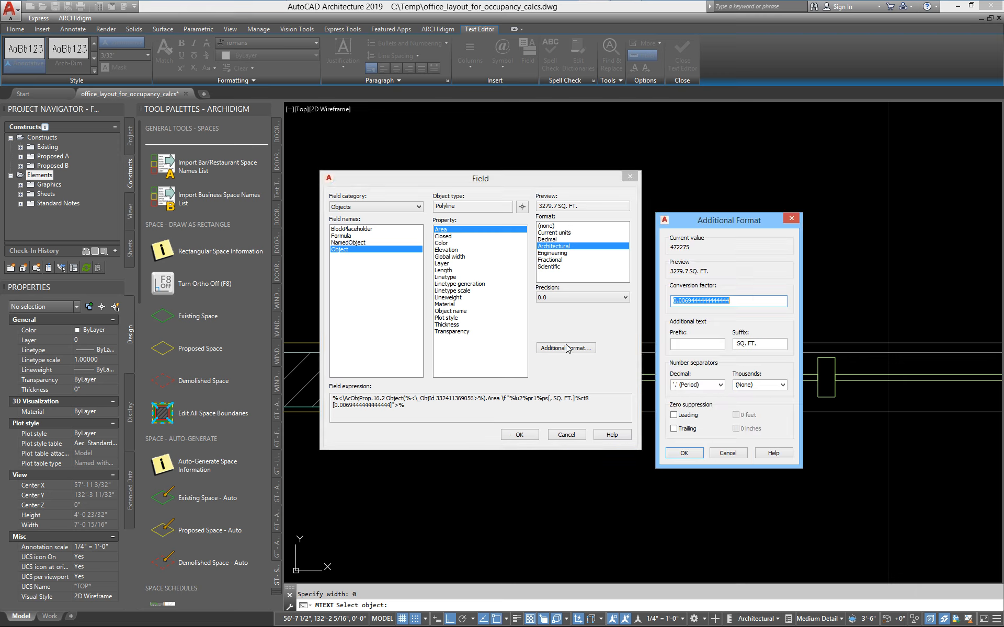
pyautogui.click(691, 302)
pyautogui.click(738, 344)
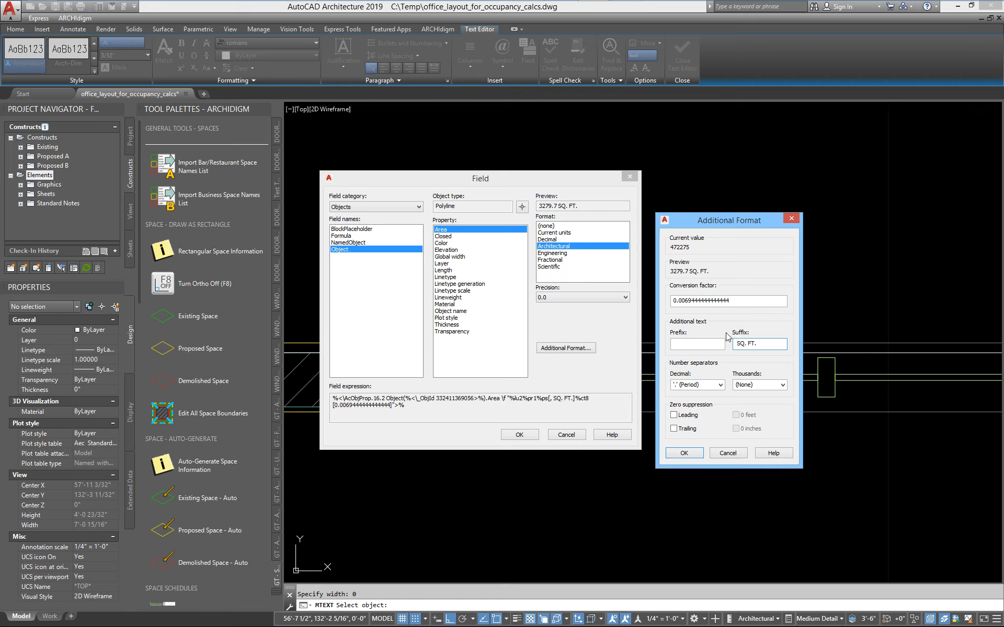
pyautogui.click(728, 454)
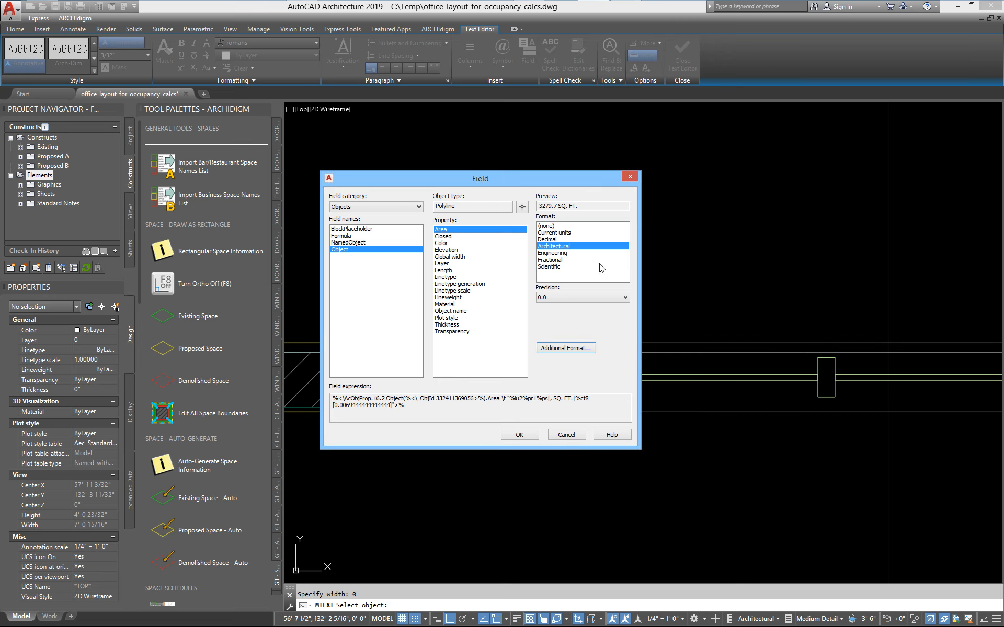
# Try the Decimal format with precision 0.0, conversion factor 1/144 and suffix "SQ." for the area field.
pyautogui.click(549, 240)
pyautogui.click(568, 297)
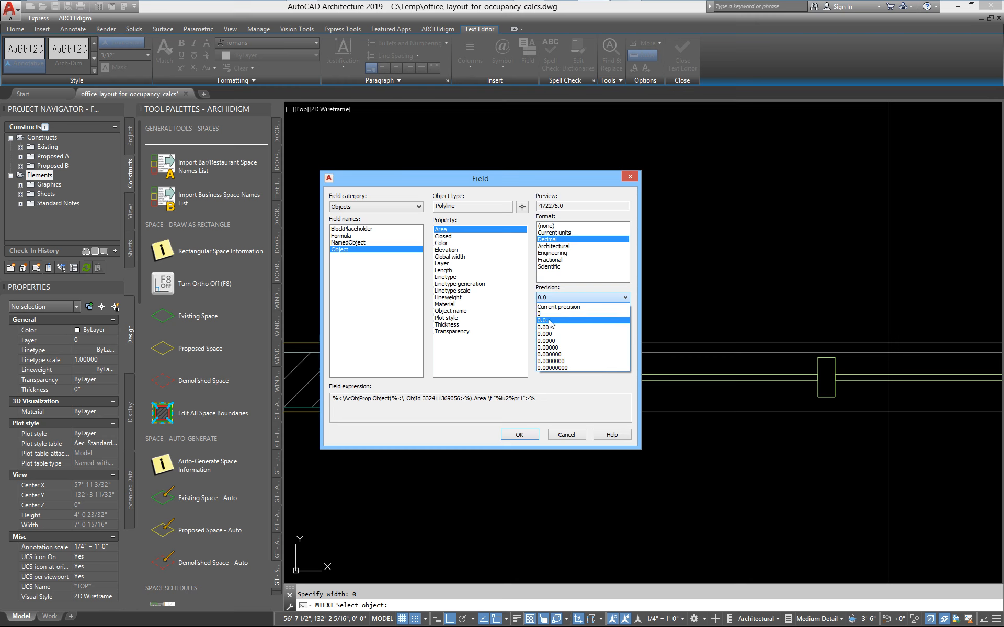
pyautogui.click(549, 321)
pyautogui.click(575, 348)
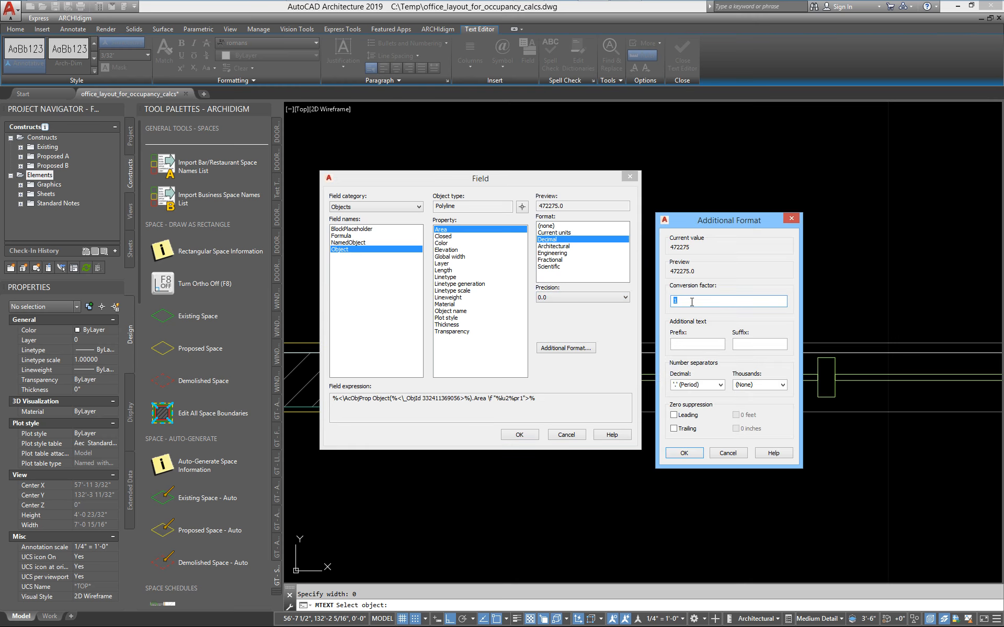
pyautogui.write('44')
pyautogui.click(767, 345)
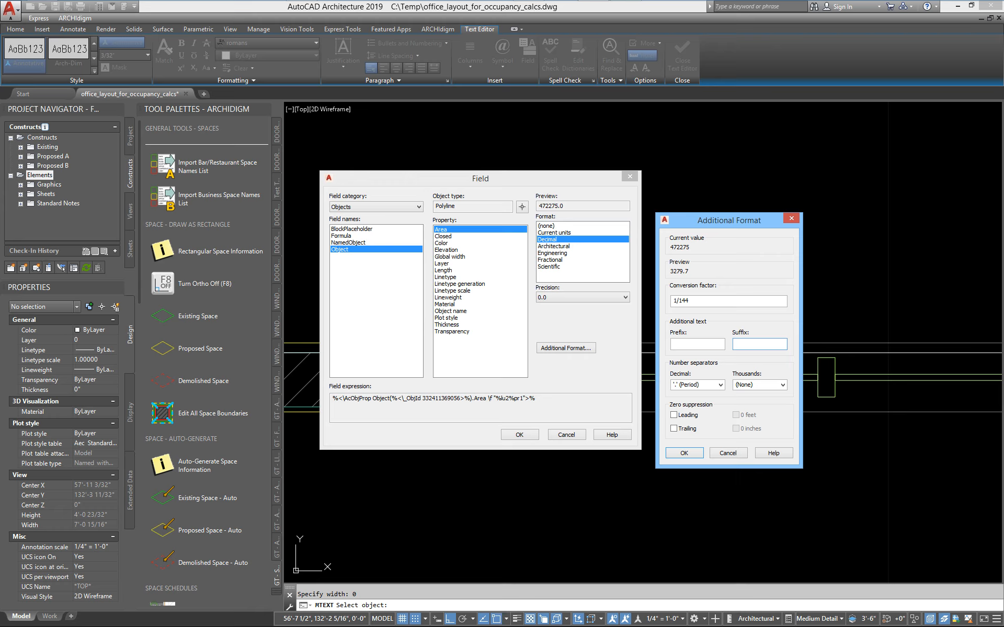
pyautogui.write('SQ. FT.')
pyautogui.click(674, 416)
pyautogui.click(674, 416)
pyautogui.click(729, 454)
# Apply the Architectural format to the area field, insert it after the label, and finish editing the text.
pyautogui.click(552, 246)
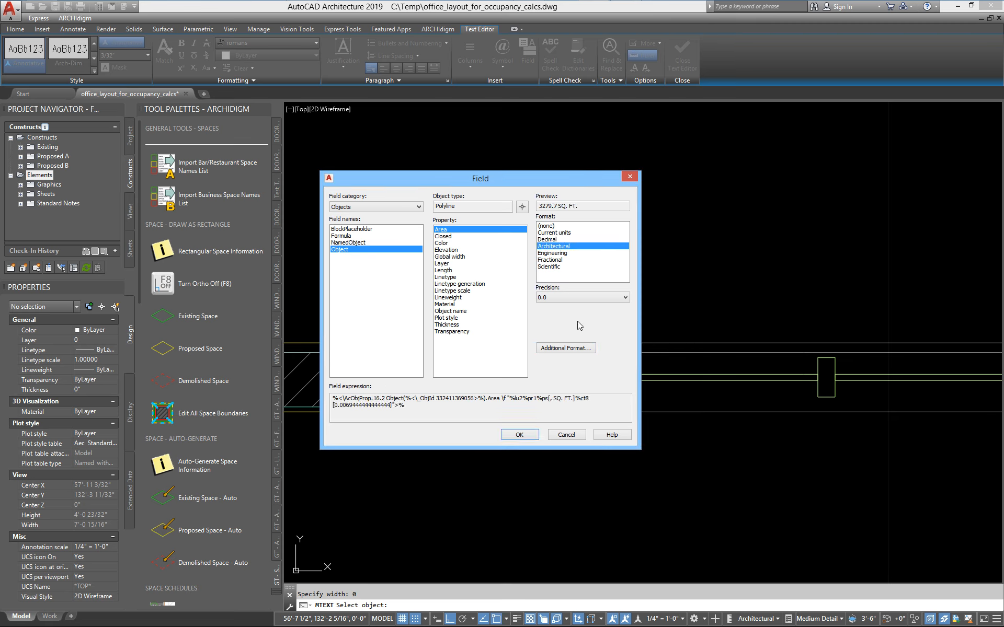
pyautogui.click(552, 298)
pyautogui.click(554, 311)
pyautogui.click(519, 435)
pyautogui.click(752, 278)
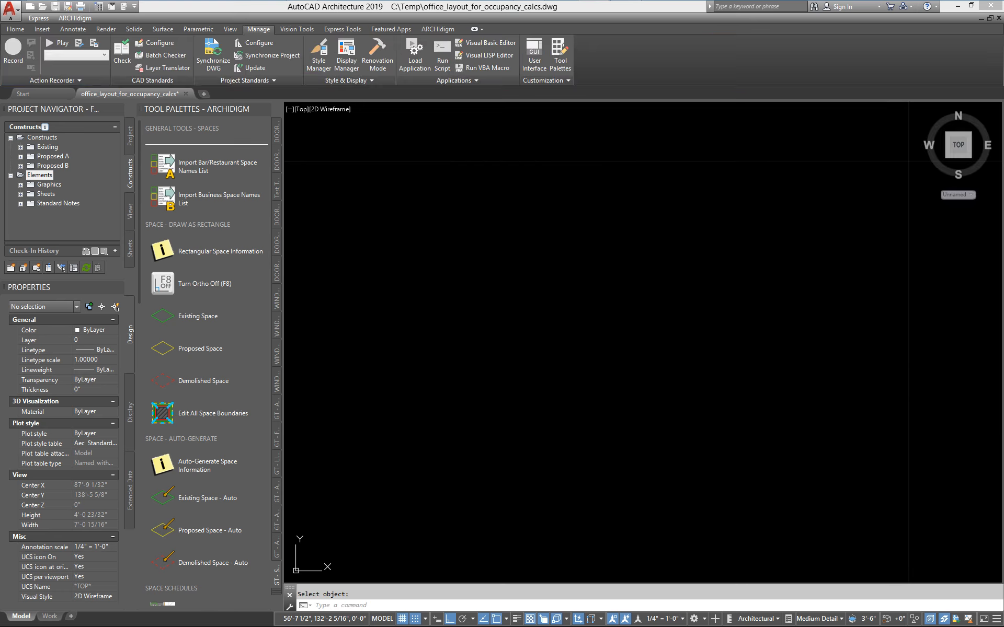
pyautogui.scroll(-5, 699, 291)
pyautogui.scroll(8, 699, 313)
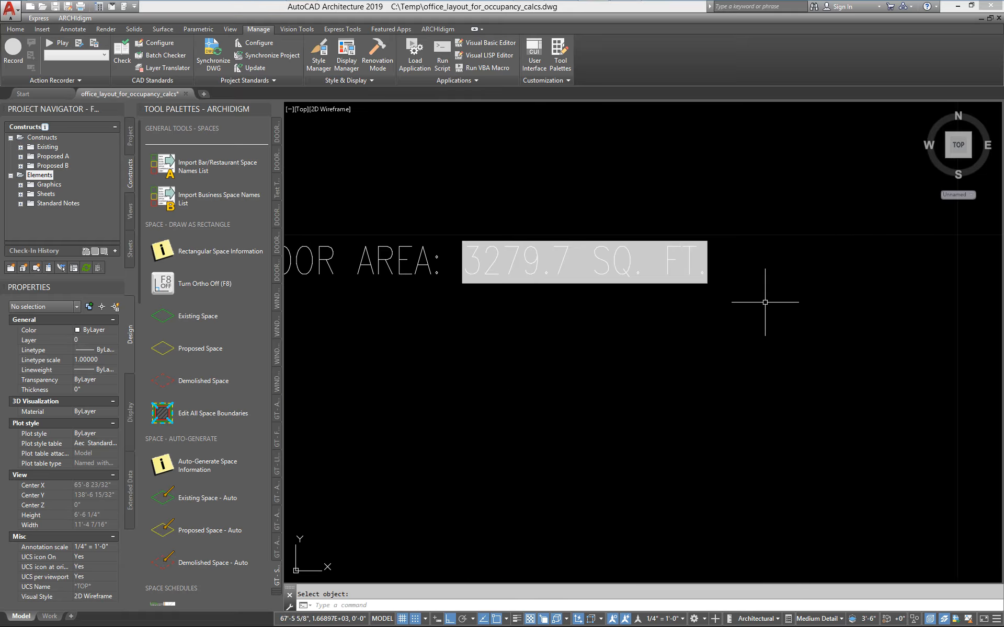
pyautogui.moveTo(488, 305)
pyautogui.mouseDown(button='middle')
pyautogui.moveTo(585, 309)
pyautogui.moveTo(679, 251)
pyautogui.moveTo(742, 198)
pyautogui.moveTo(736, 149)
pyautogui.mouseUp(button='middle')
pyautogui.scroll(-4, 584, 309)
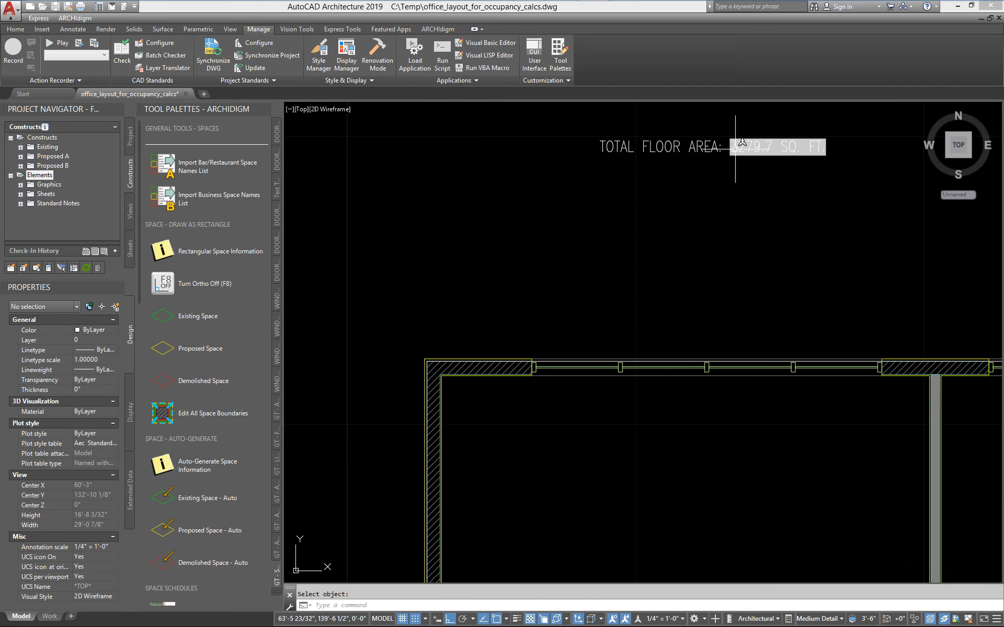
# Stretch the west edge of the building's area rectangle outward by 10'.
pyautogui.click(563, 361)
pyautogui.scroll(-5, 563, 361)
pyautogui.moveTo(526, 510); pyautogui.dragTo(525, 453, button='middle')
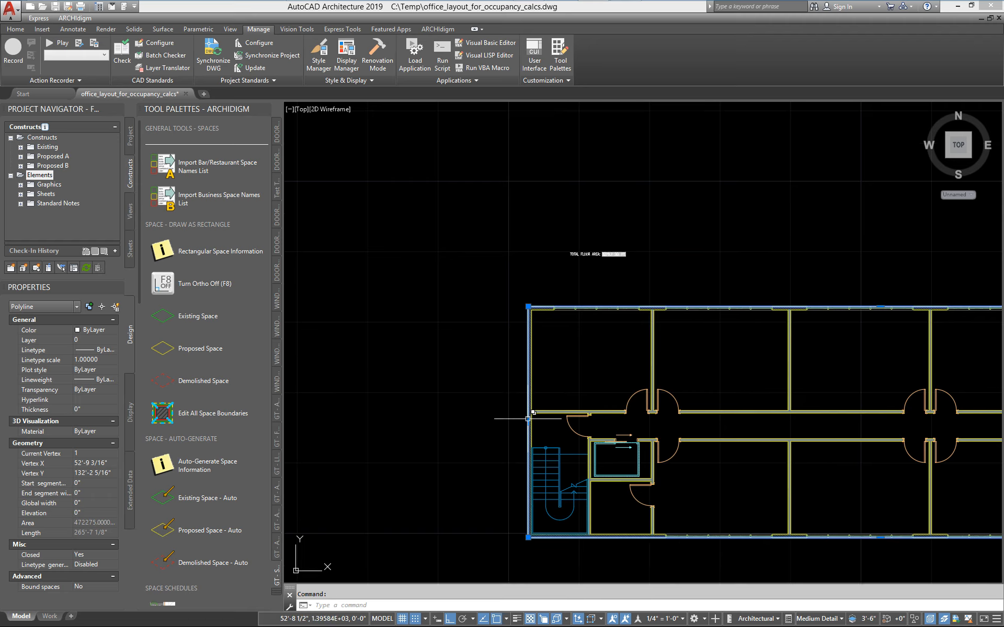
pyautogui.click(528, 418)
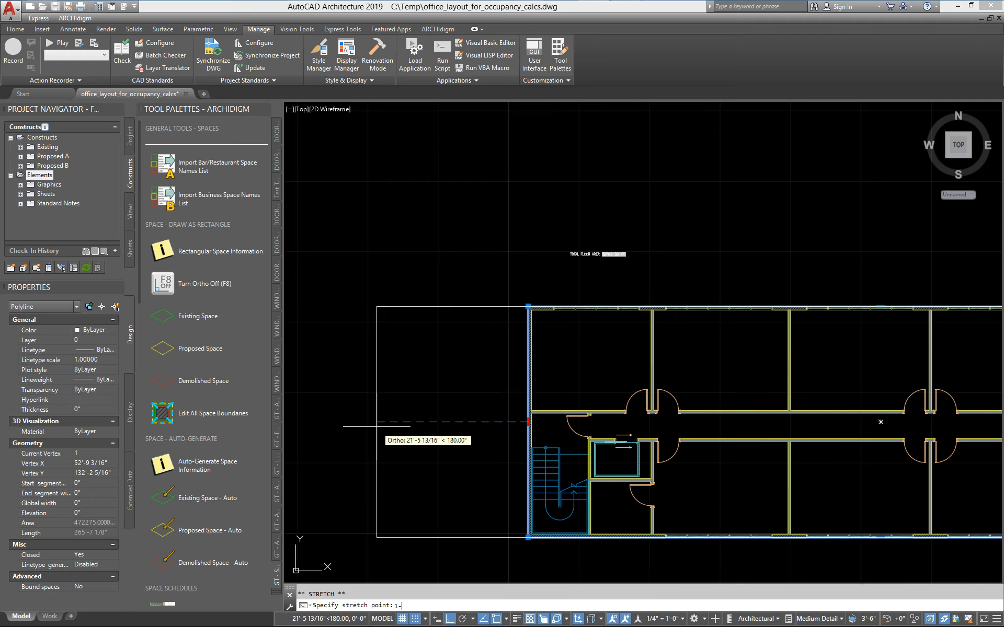
pyautogui.press('Return')
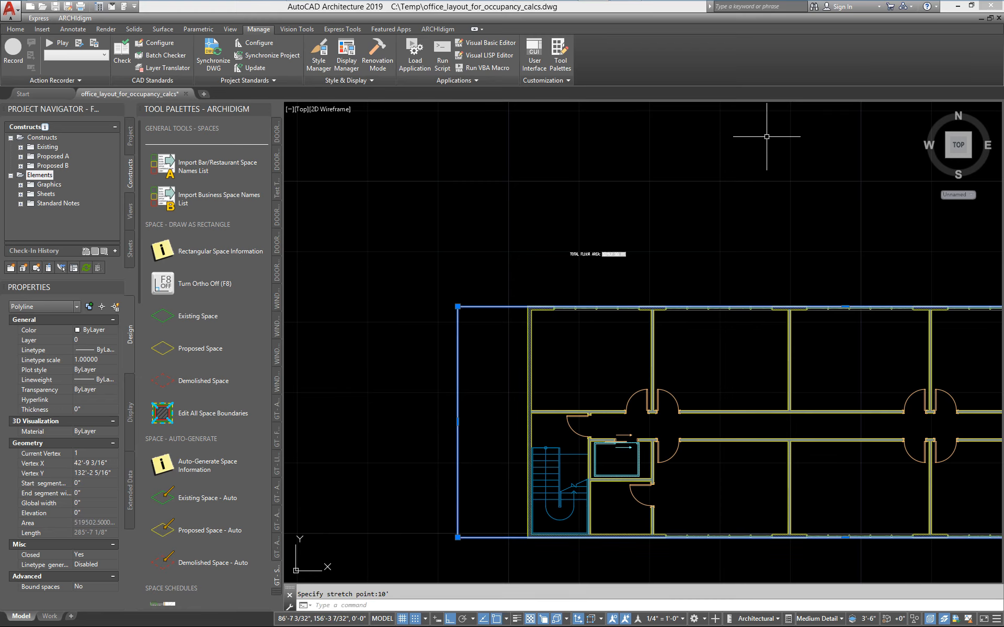
pyautogui.press('Escape')
# Regenerate the drawing to refresh the area field in the TOTAL FLOOR AREA label.
pyautogui.scroll(4, 631, 272)
pyautogui.scroll(6, 581, 274)
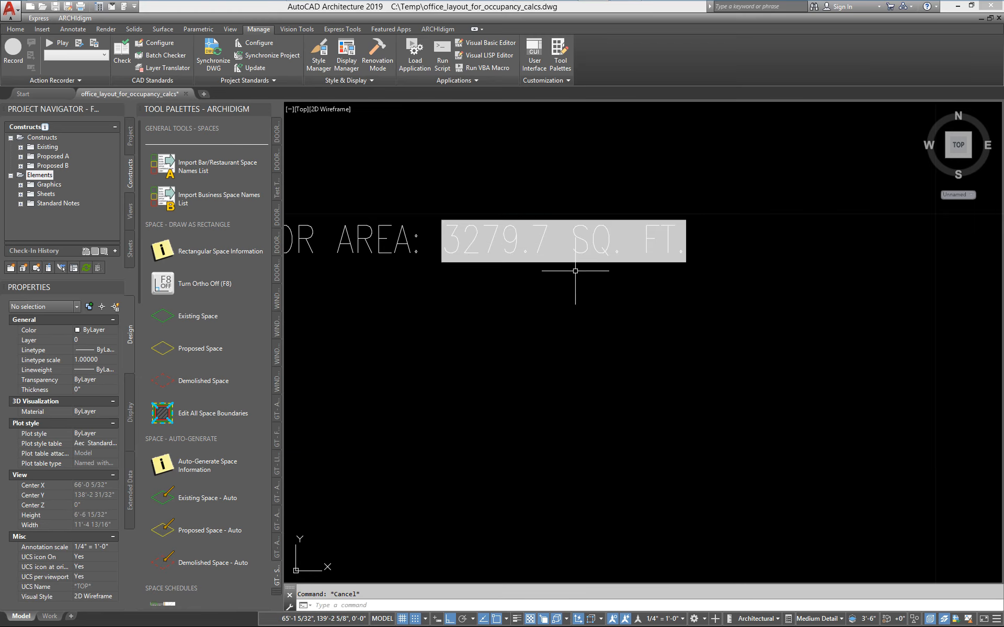
pyautogui.write('RE')
pyautogui.press('Return')
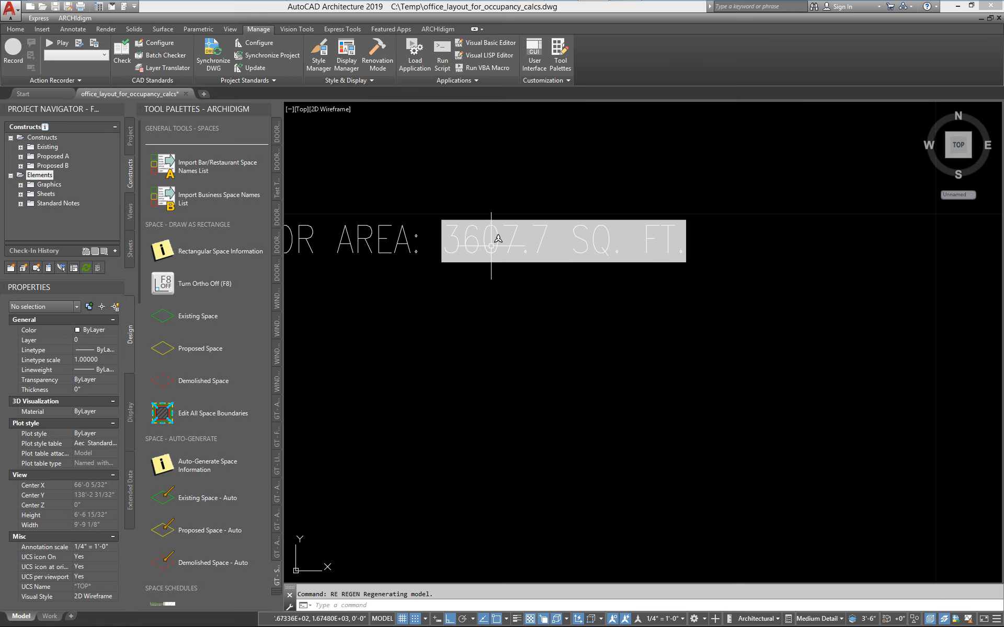
pyautogui.scroll(-3, 517, 264)
pyautogui.moveTo(477, 262); pyautogui.dragTo(605, 248, button='middle')
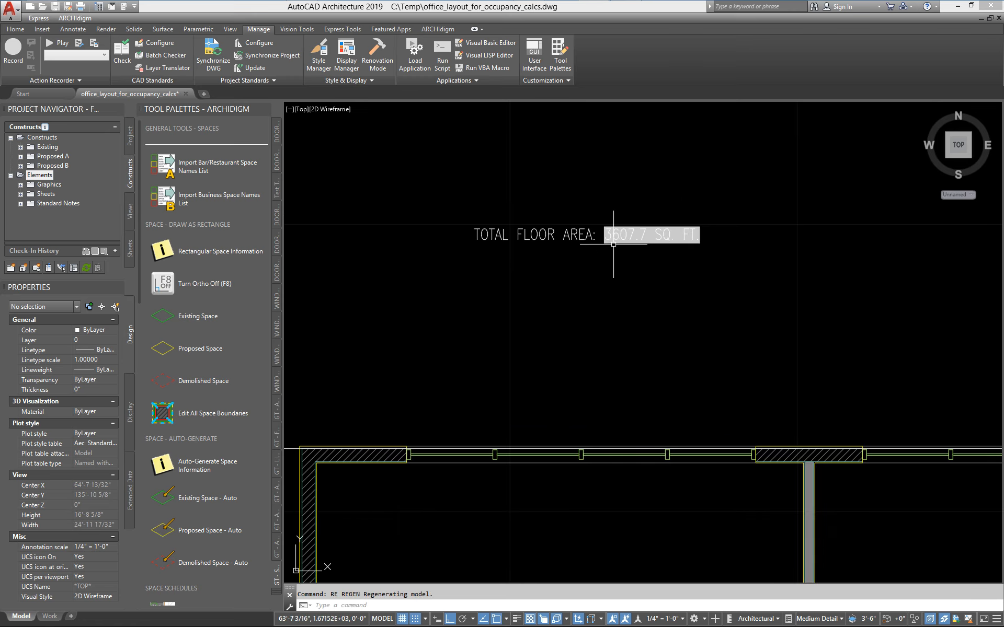
pyautogui.scroll(-5, 613, 244)
pyautogui.moveTo(506, 352); pyautogui.dragTo(561, 271, button='middle')
pyautogui.moveTo(661, 229)
pyautogui.mouseDown(button='middle')
pyautogui.moveTo(665, 255)
pyautogui.moveTo(515, 277)
pyautogui.mouseUp(button='middle')
pyautogui.scroll(-4, 646, 258)
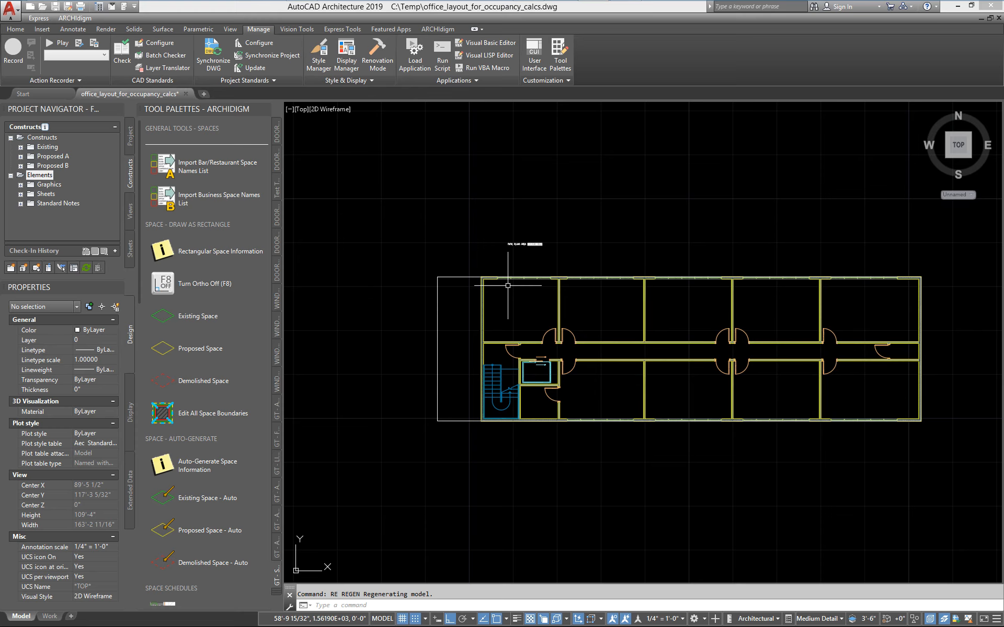
pyautogui.scroll(6, 515, 282)
pyautogui.moveTo(513, 305); pyautogui.dragTo(599, 343, button='middle')
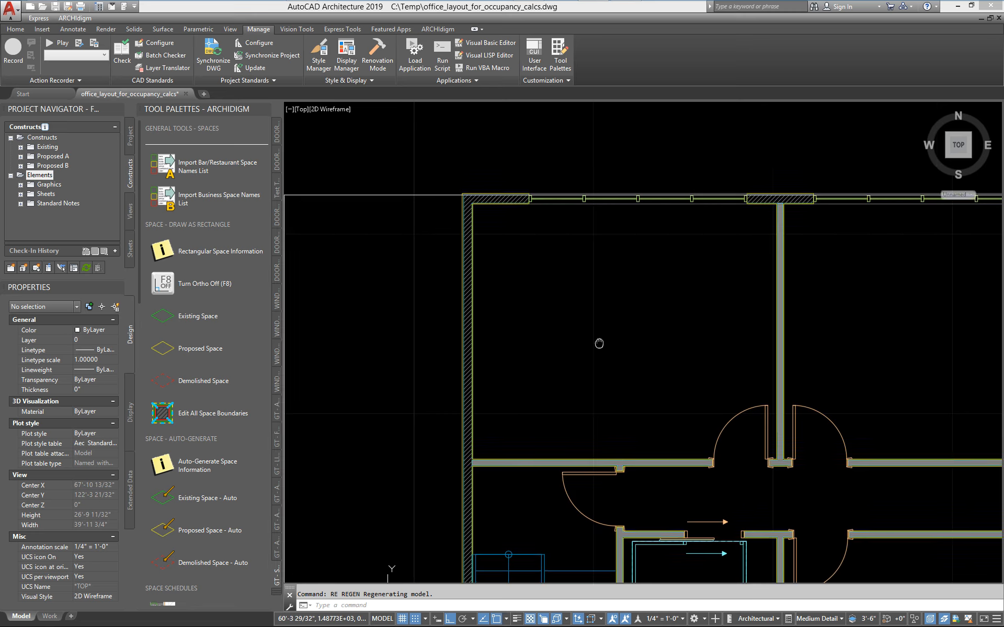
pyautogui.scroll(-2, 860, 428)
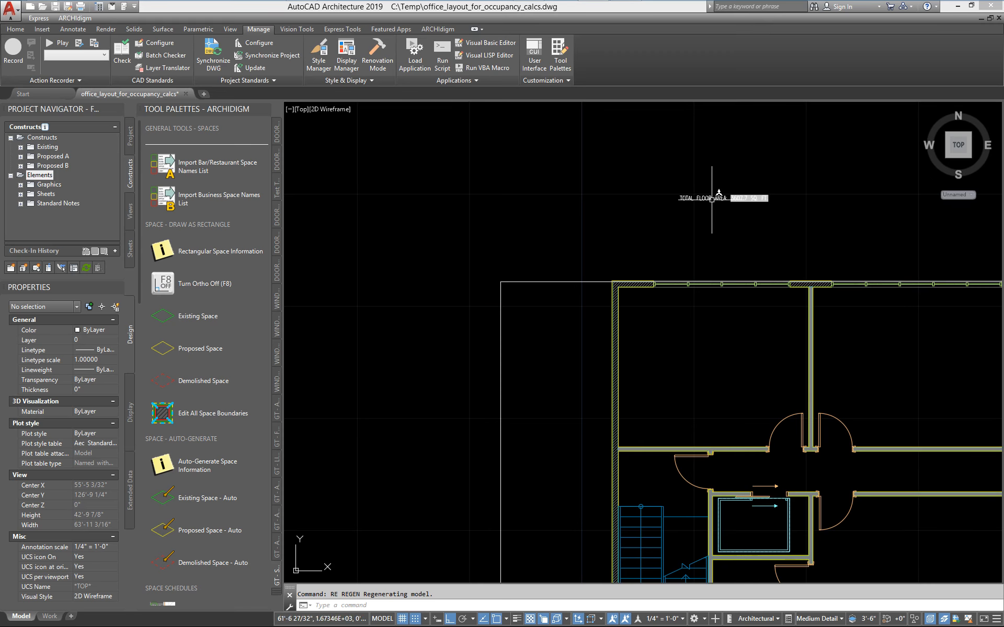
pyautogui.scroll(2, 713, 214)
pyautogui.scroll(-4, 710, 269)
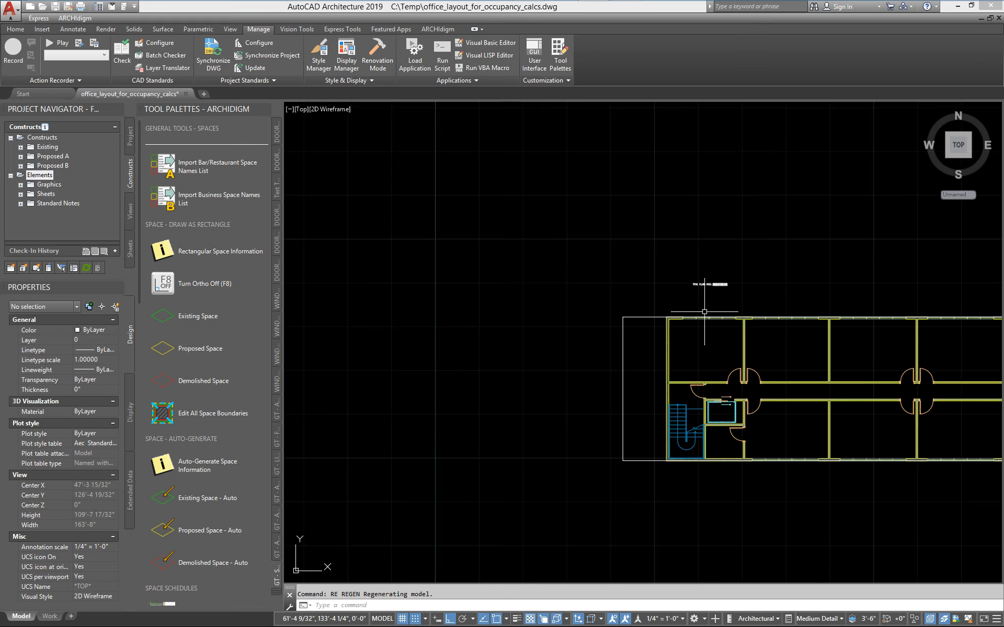
# Delete the stretched rectangle around the building together with the TOTAL FLOOR AREA label.
pyautogui.moveTo(664, 361); pyautogui.dragTo(513, 334, button='middle')
pyautogui.scroll(2, 558, 273)
pyautogui.moveTo(517, 289); pyautogui.dragTo(462, 260, button='middle')
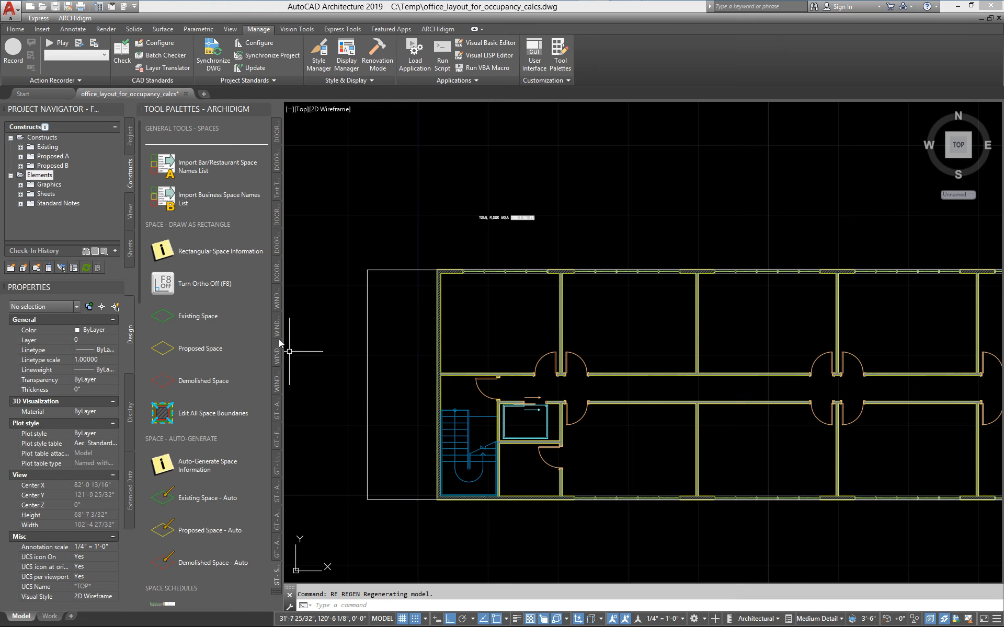
pyautogui.click(412, 293)
pyautogui.click(356, 243)
pyautogui.click(507, 228)
pyautogui.click(458, 200)
pyautogui.press('Delete')
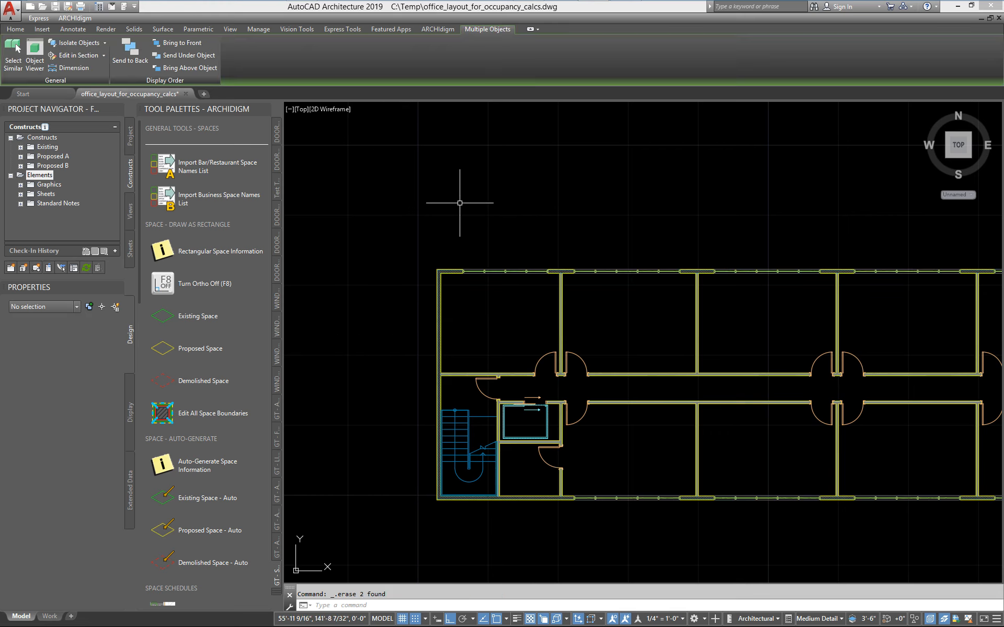
# Open the Content Browser and go to page 5 of GT - SPACES in the General Tools 25.1 eParts catalog.
pyautogui.scroll(-3, 470, 291)
pyautogui.moveTo(470, 292); pyautogui.dragTo(452, 294, button='middle')
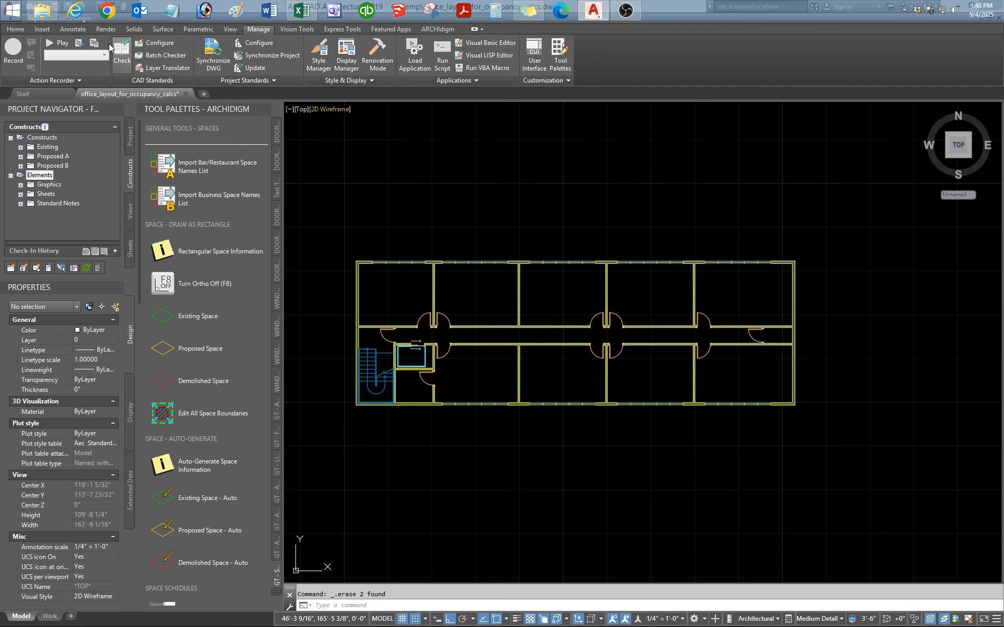
pyautogui.hotkey('ctrl', '4')
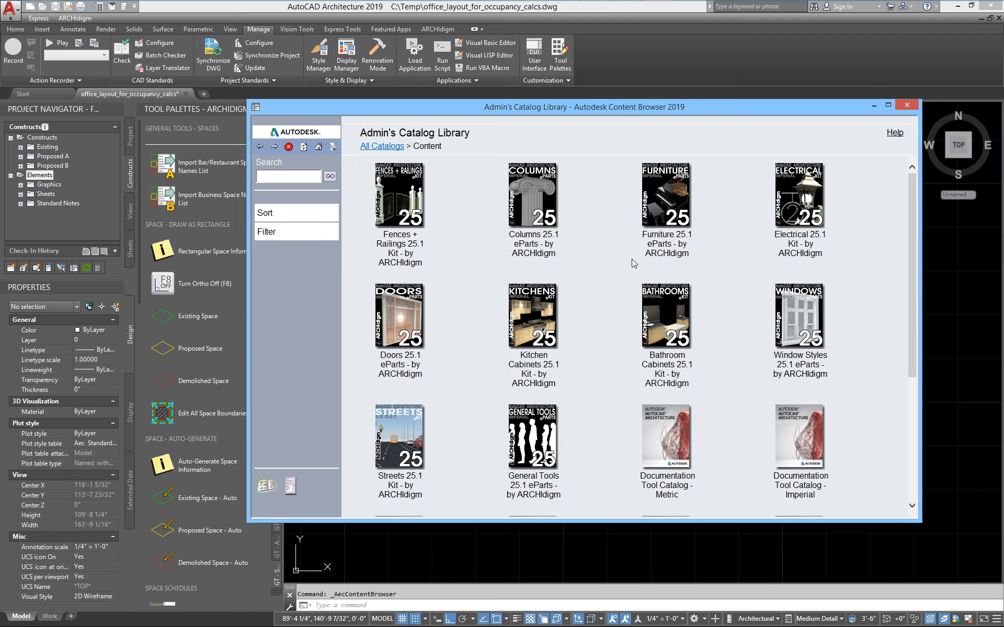
pyautogui.click(538, 423)
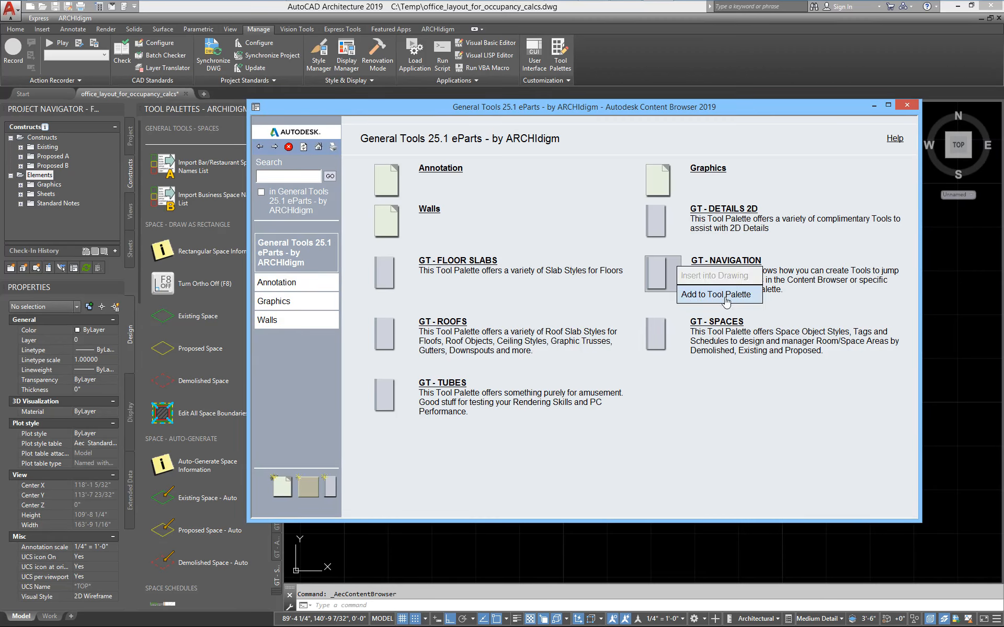
pyautogui.click(729, 325)
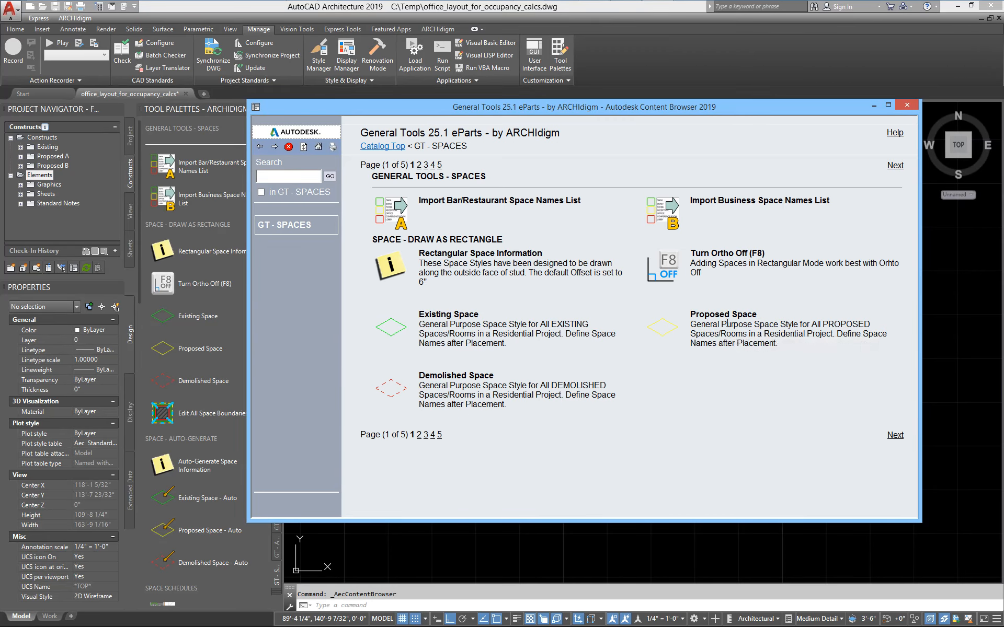
pyautogui.click(440, 435)
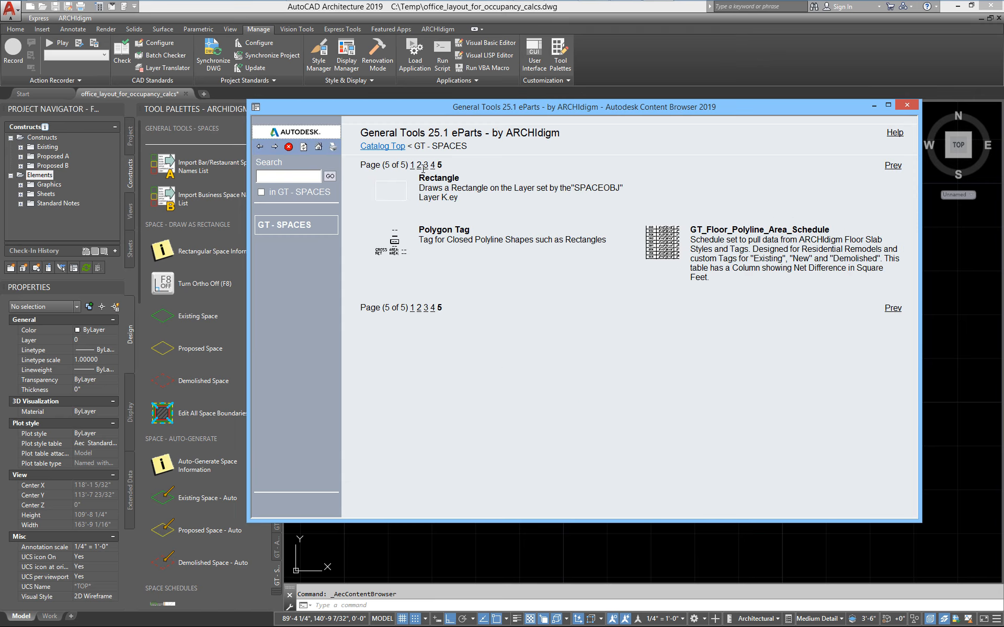
# Add the Polygon Tag from the catalog to the tool palette and close the Content Browser.
pyautogui.rightClick(399, 241)
pyautogui.click(445, 267)
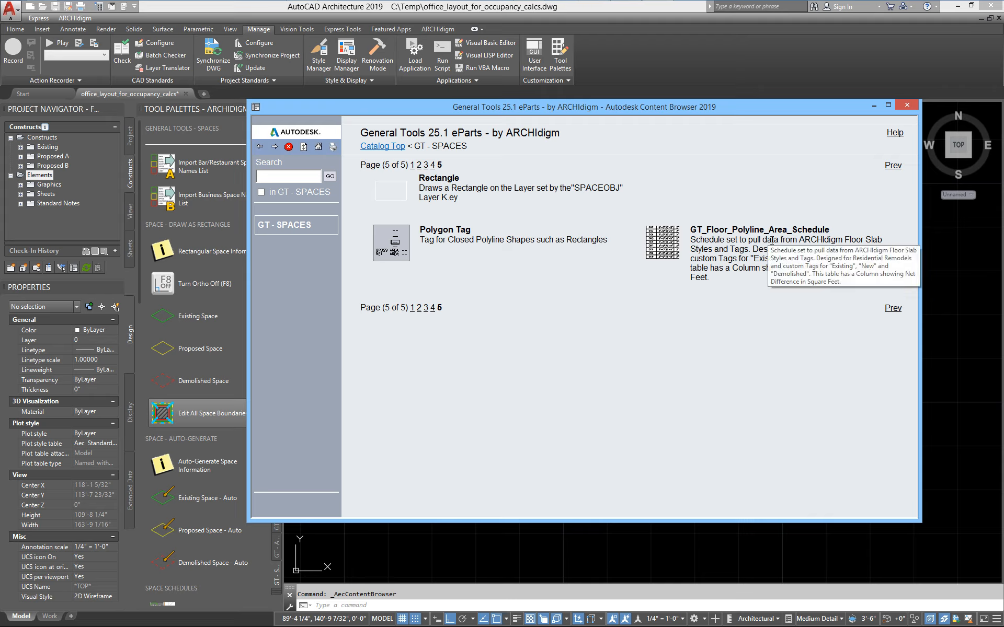
pyautogui.click(906, 107)
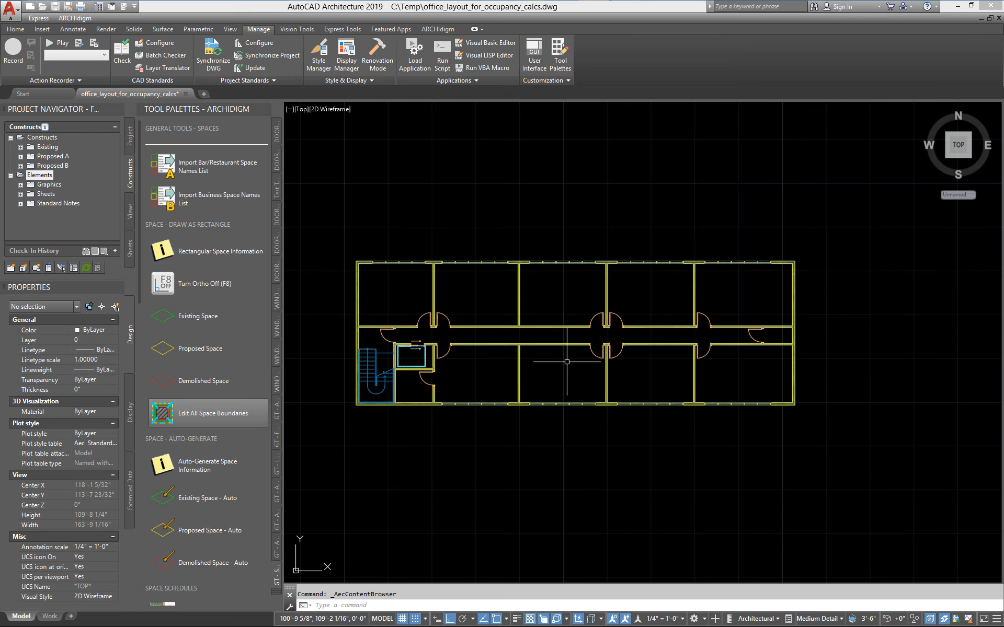
# Draw a rectangle around the building between opposite outer stud-face corners, using the Rectangle tool from the palette's Polyline Shapes as Spaces group.
pyautogui.scroll(-3, 398, 418)
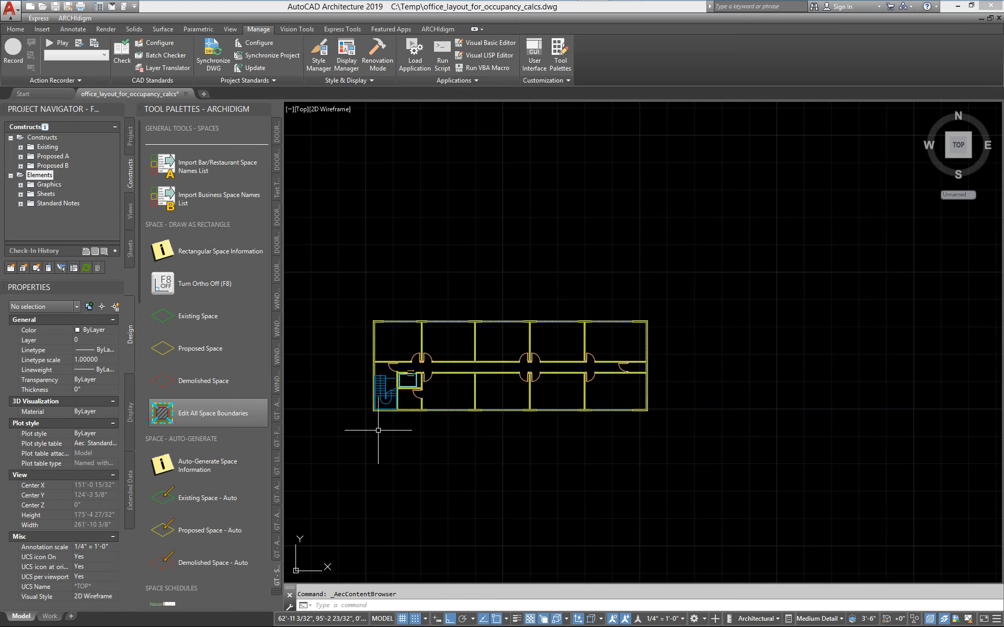
pyautogui.moveTo(381, 430); pyautogui.dragTo(460, 428, button='middle')
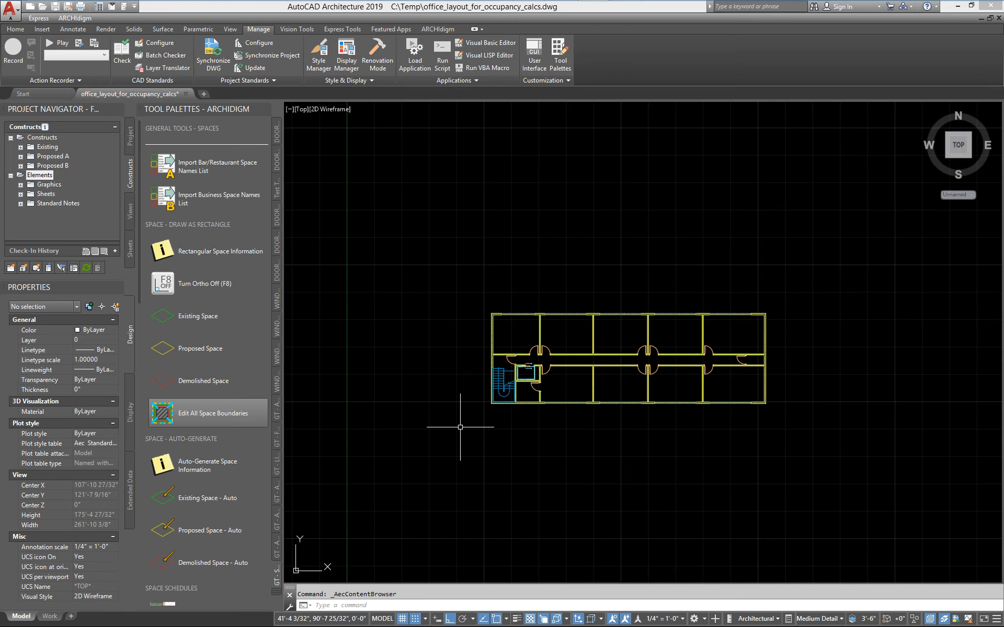
pyautogui.moveTo(139, 241); pyautogui.dragTo(142, 556)
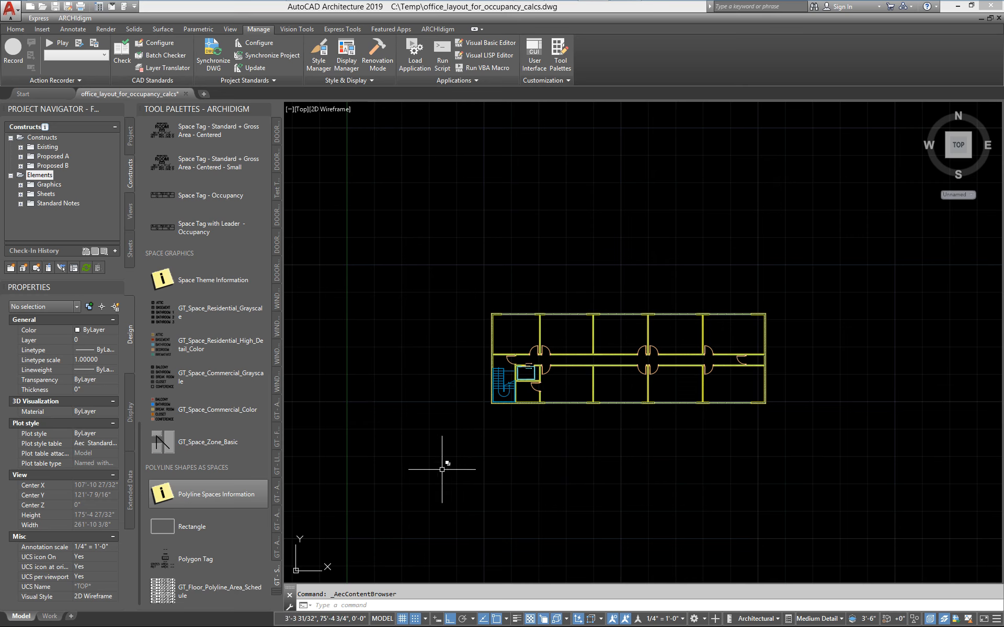
pyautogui.moveTo(497, 437)
pyautogui.mouseDown(button='middle')
pyautogui.moveTo(494, 428)
pyautogui.moveTo(453, 429)
pyautogui.mouseUp(button='middle')
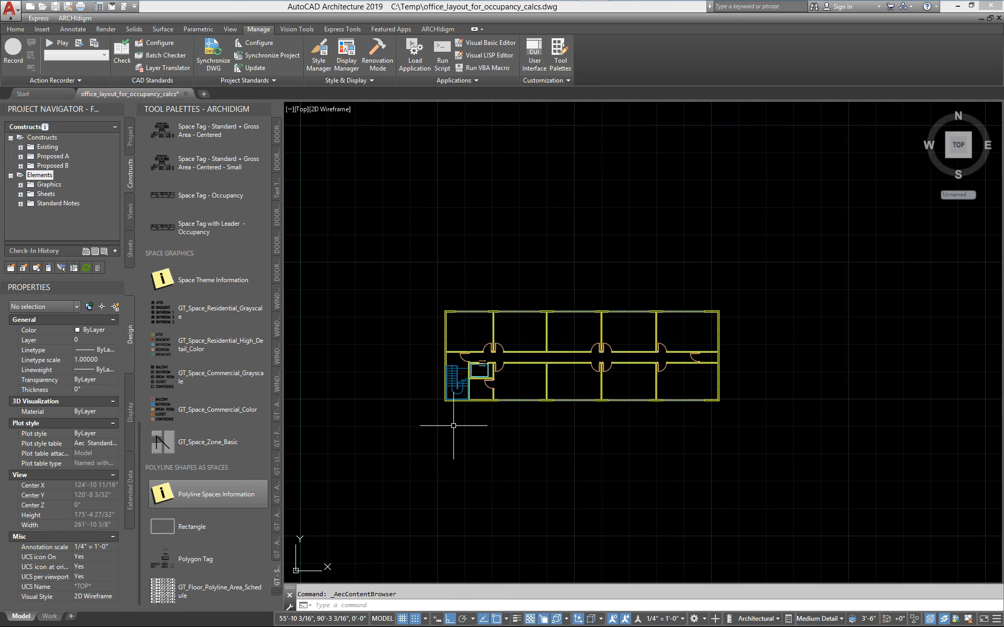
pyautogui.click(170, 526)
pyautogui.scroll(10, 448, 316)
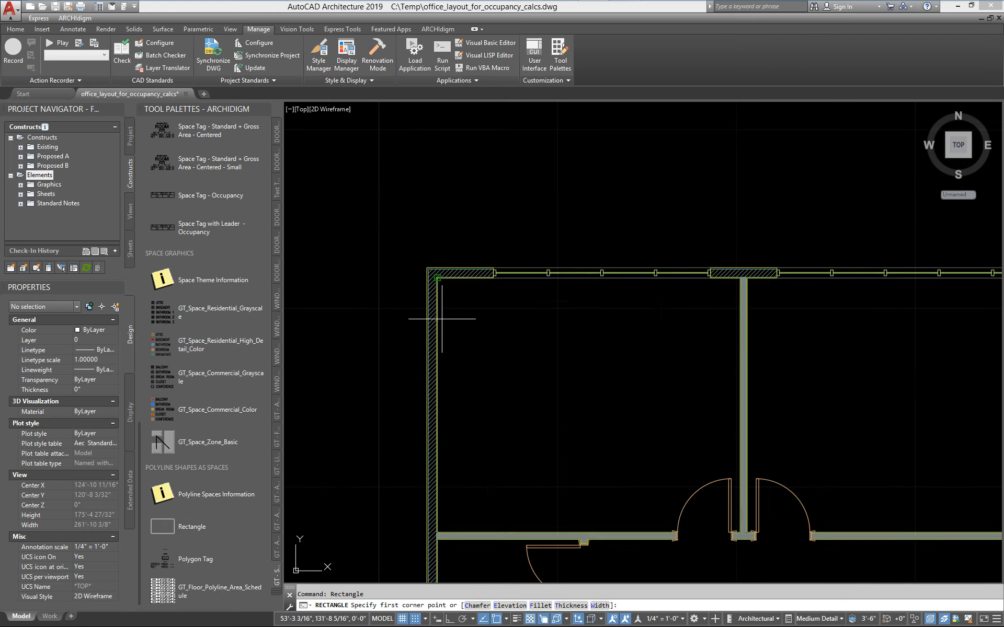
pyautogui.click(396, 202)
pyautogui.scroll(-8, 396, 204)
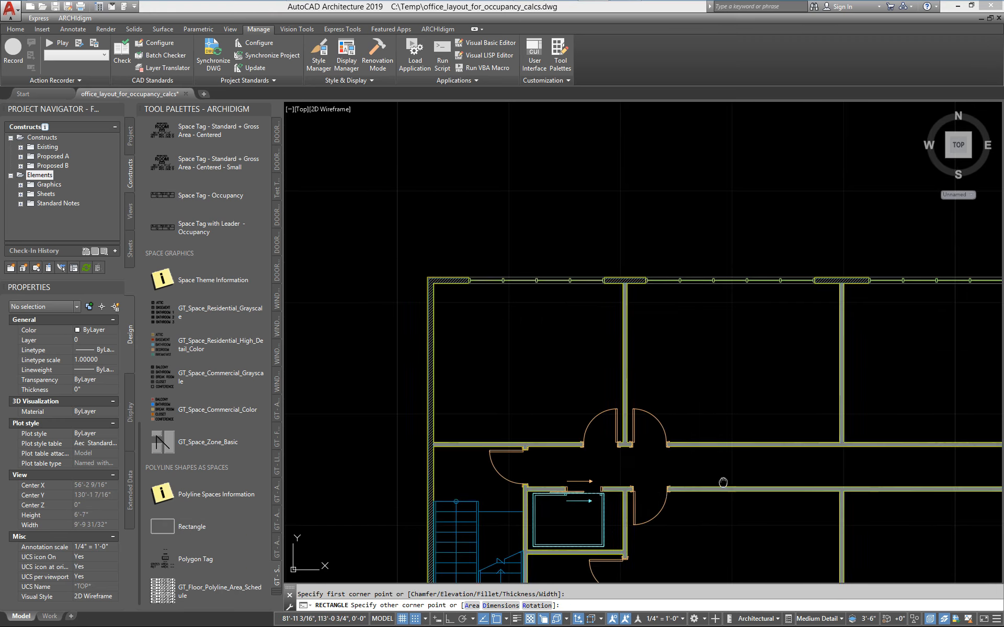
pyautogui.scroll(8, 612, 262)
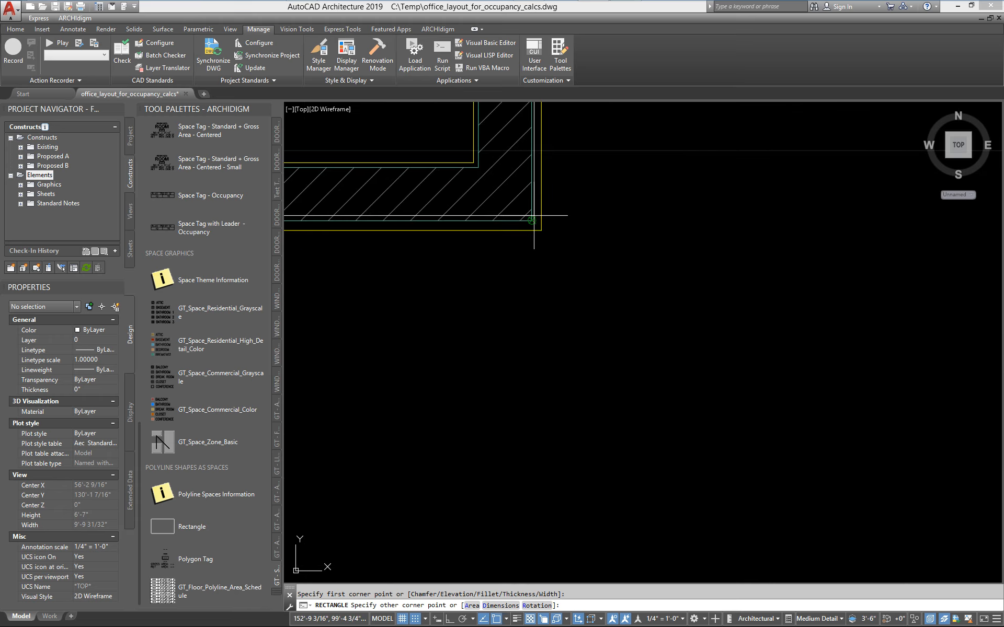
pyautogui.click(611, 263)
# Select the new rectangle to check its layer and colour, then clear the selection.
pyautogui.scroll(-8, 653, 335)
pyautogui.scroll(7, 845, 392)
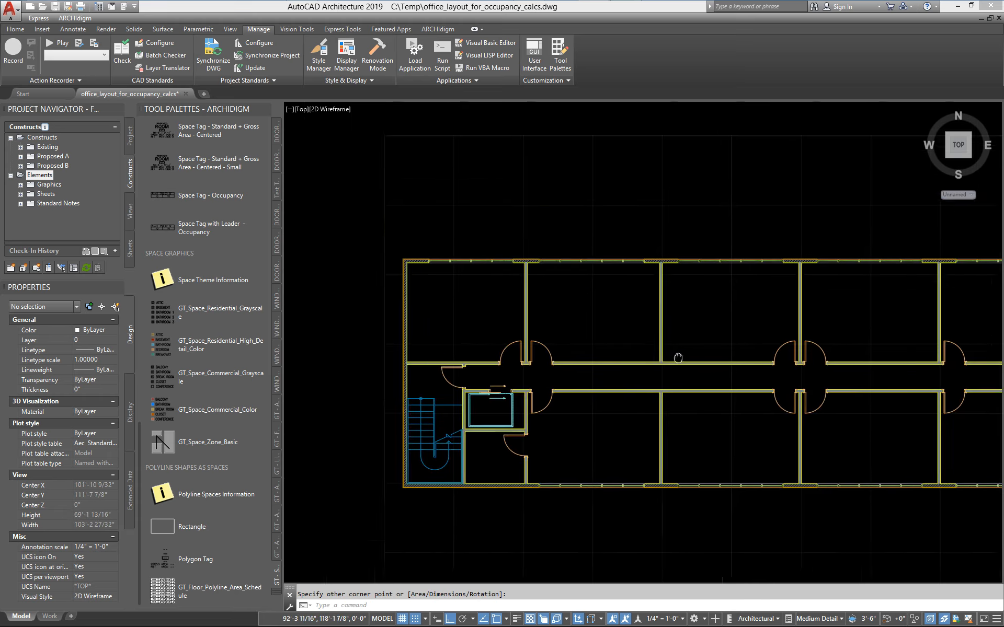
pyautogui.scroll(2, 530, 321)
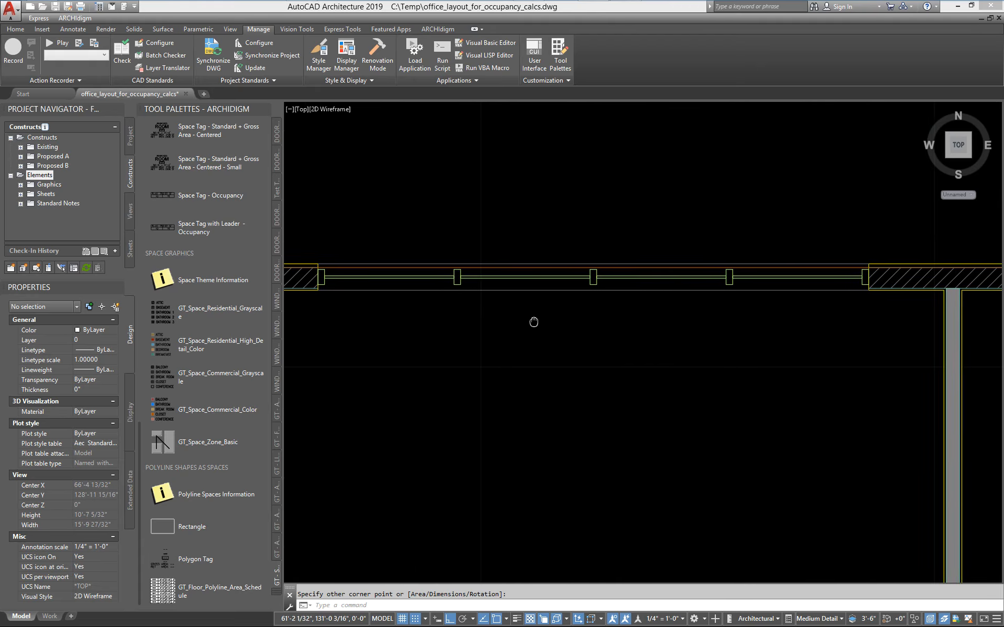
pyautogui.click(484, 274)
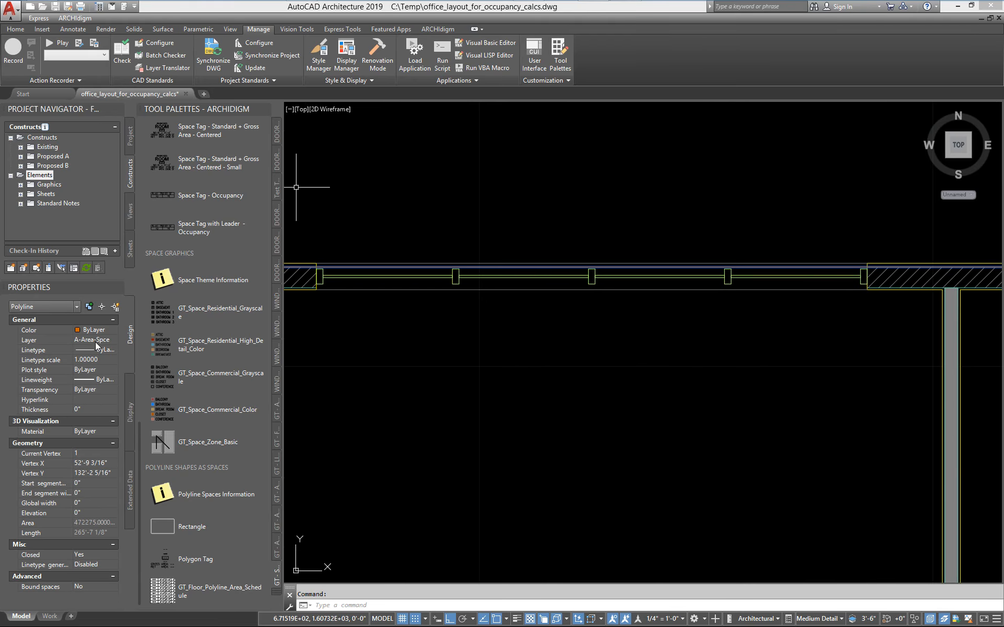
pyautogui.scroll(-4, 459, 347)
pyautogui.moveTo(451, 371); pyautogui.dragTo(505, 264, button='middle')
pyautogui.press('Escape')
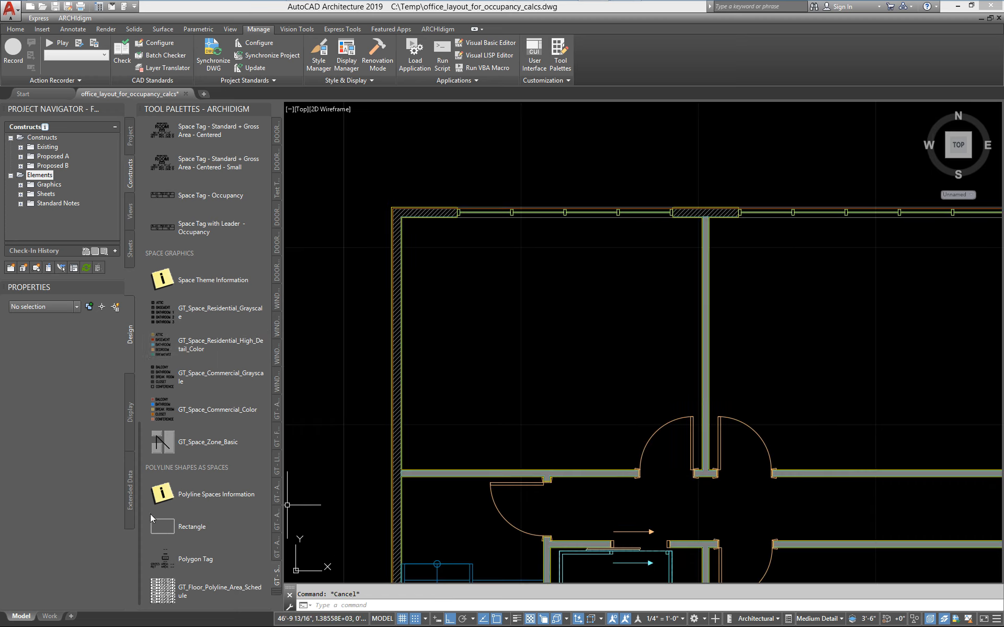
# Examine the layer key and command in the palette Rectangle tool's properties without changing them.
pyautogui.rightClick(163, 527)
pyautogui.click(199, 506)
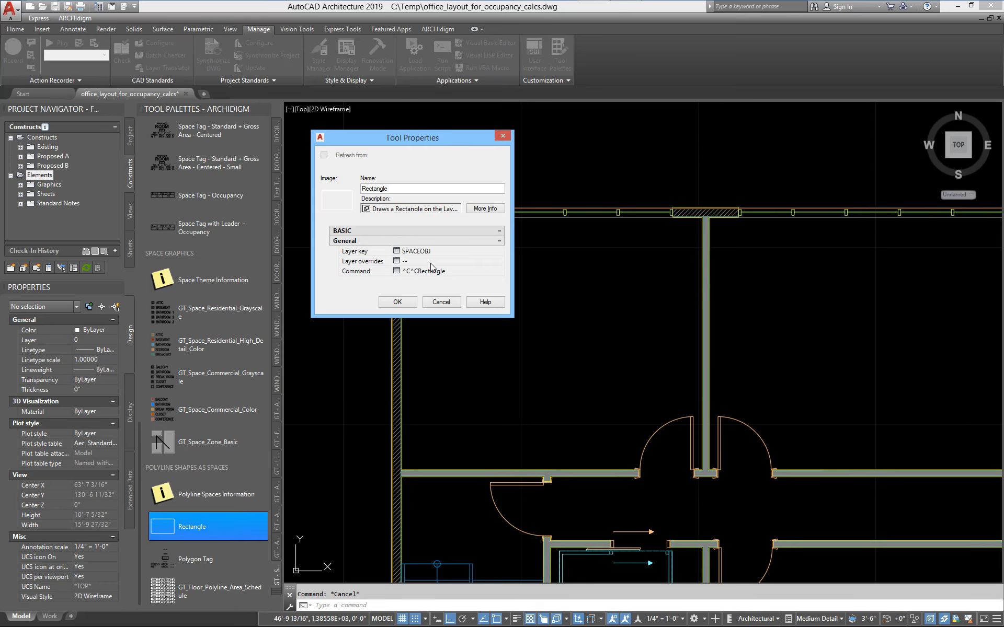
pyautogui.click(441, 302)
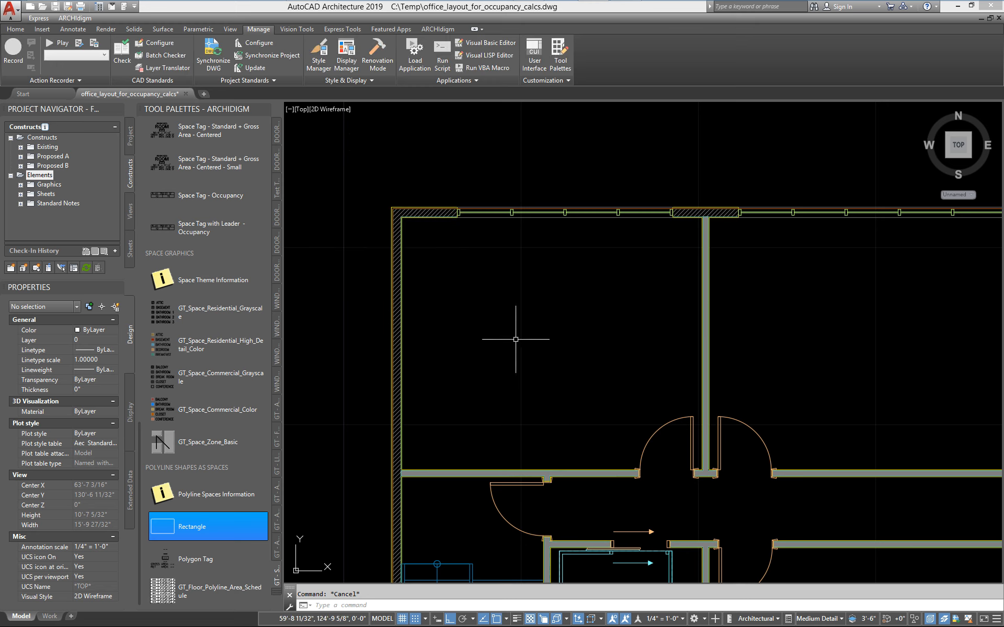
# Select the building rectangle along the upper exterior wall, check its extended data properties, and clear the selection.
pyautogui.scroll(-3, 460, 361)
pyautogui.moveTo(459, 362); pyautogui.dragTo(417, 366, button='middle')
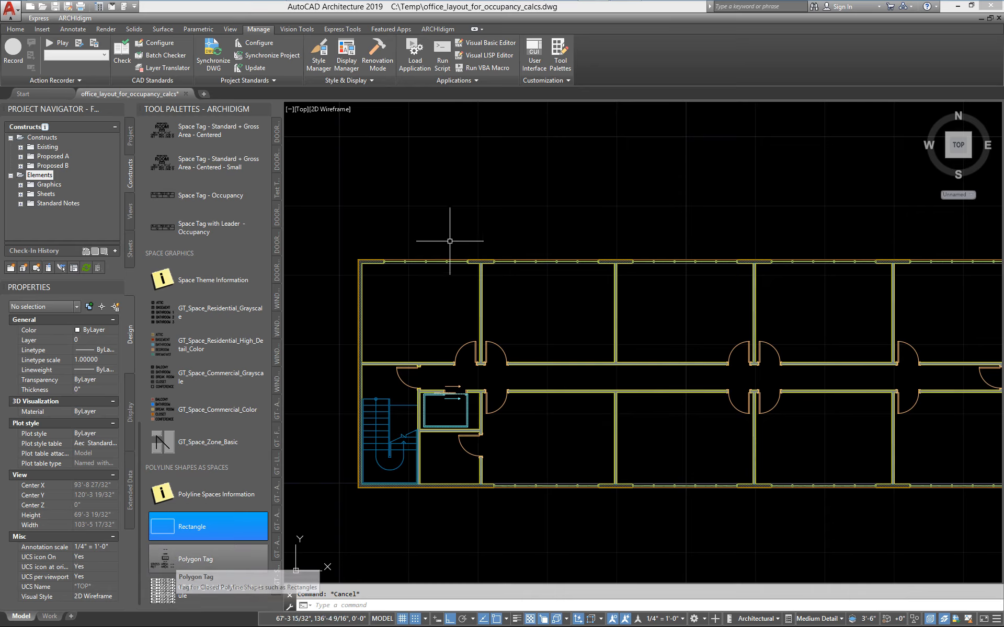
pyautogui.scroll(6, 466, 269)
pyautogui.scroll(2, 448, 244)
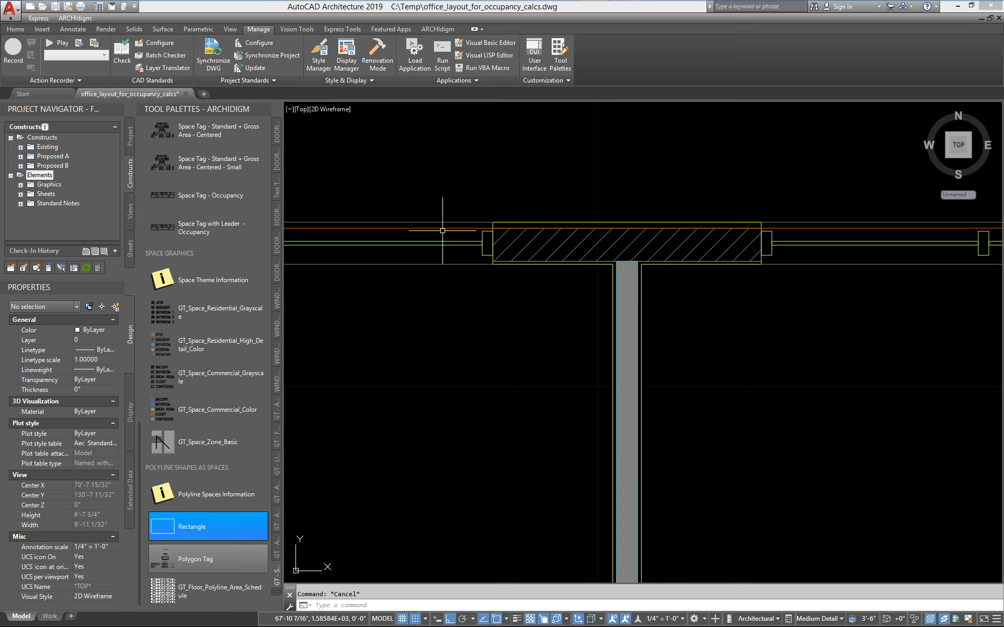
pyautogui.click(440, 229)
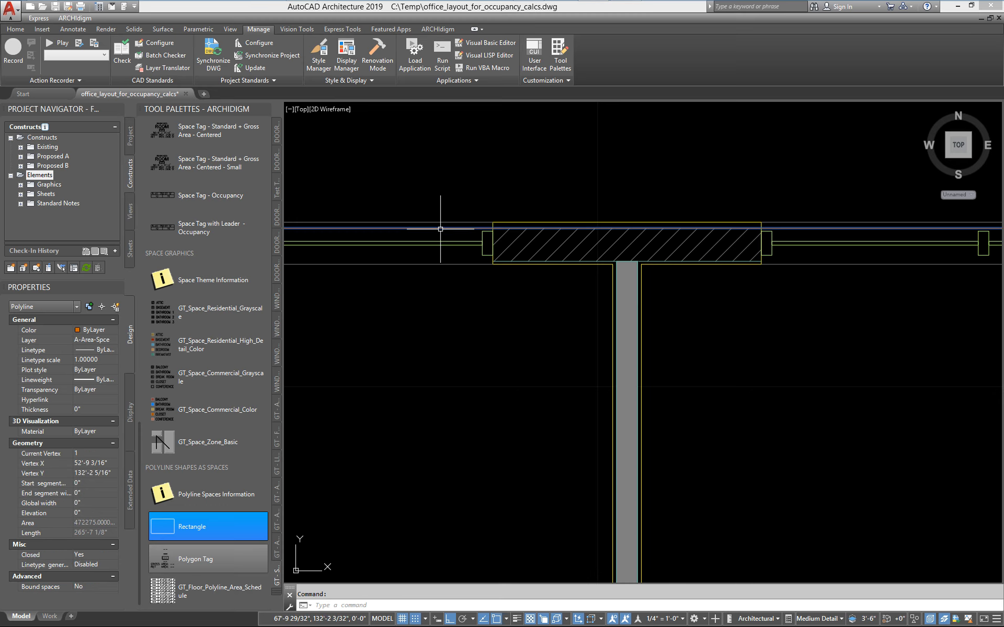
pyautogui.click(129, 485)
pyautogui.press('Escape')
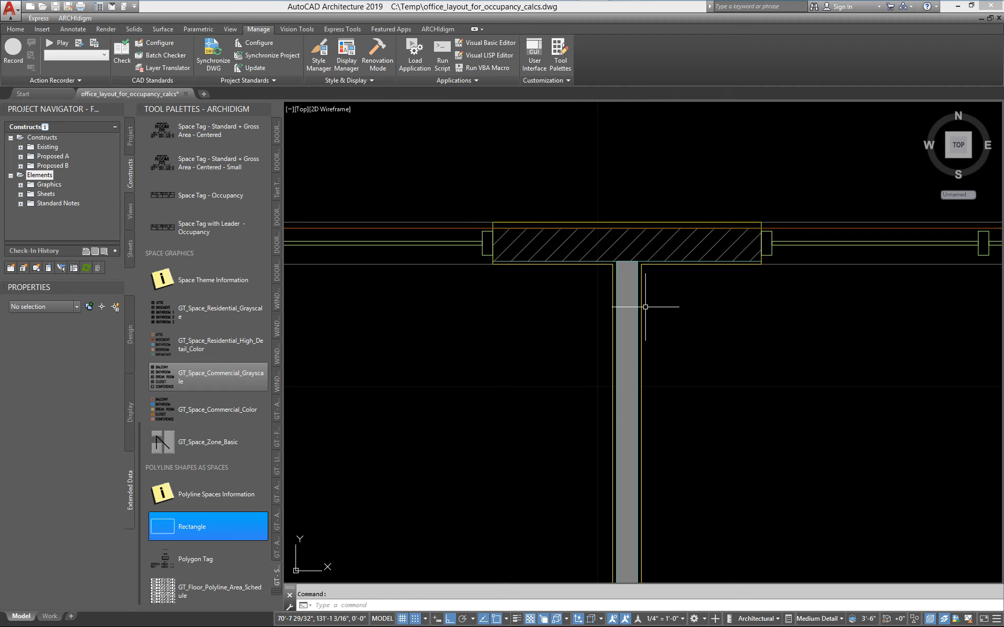
# Tag the building rectangle with the Polygon Tag, placing the tag in a lower-row office and accepting the default property values.
pyautogui.scroll(-5, 529, 406)
pyautogui.moveTo(529, 406); pyautogui.dragTo(550, 321, button='middle')
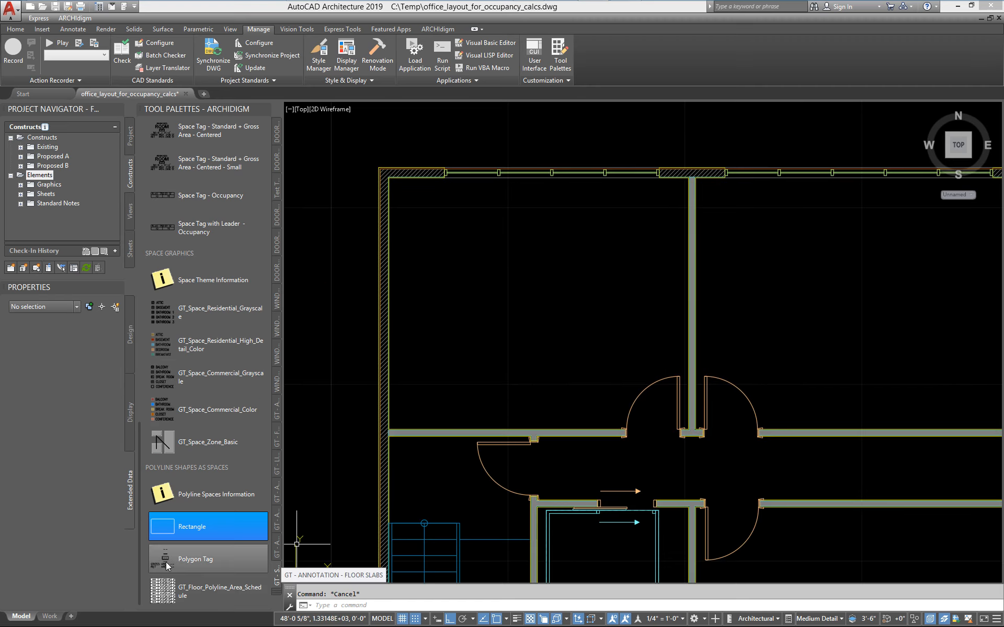
pyautogui.scroll(6, 473, 168)
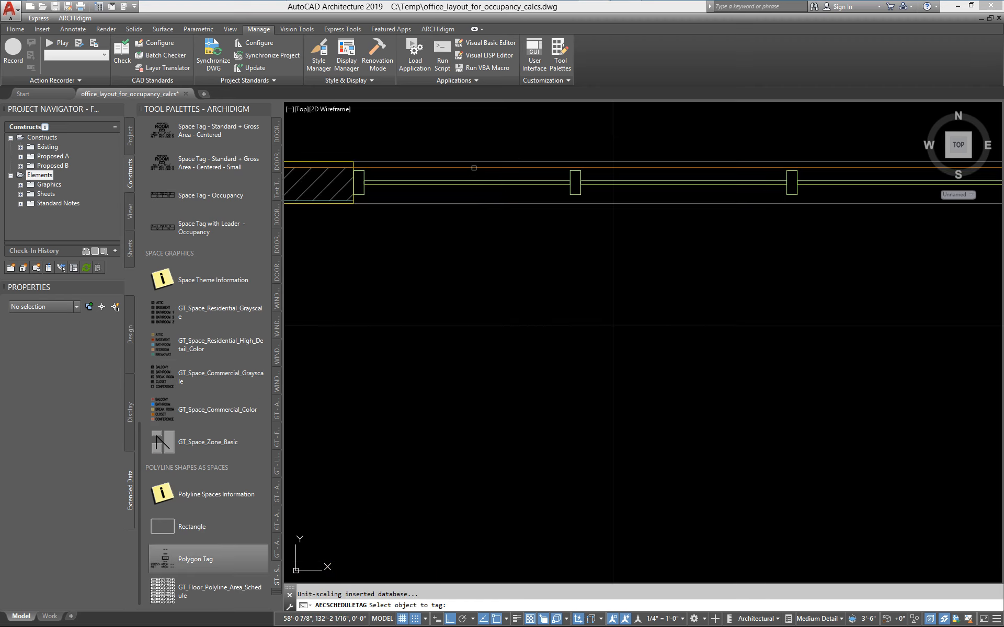
pyautogui.click(474, 169)
pyautogui.scroll(-8, 485, 191)
pyautogui.moveTo(755, 458); pyautogui.dragTo(396, 262, button='middle')
pyautogui.scroll(-4, 397, 263)
pyautogui.moveTo(461, 264); pyautogui.dragTo(513, 342, button='middle')
pyautogui.scroll(4, 516, 325)
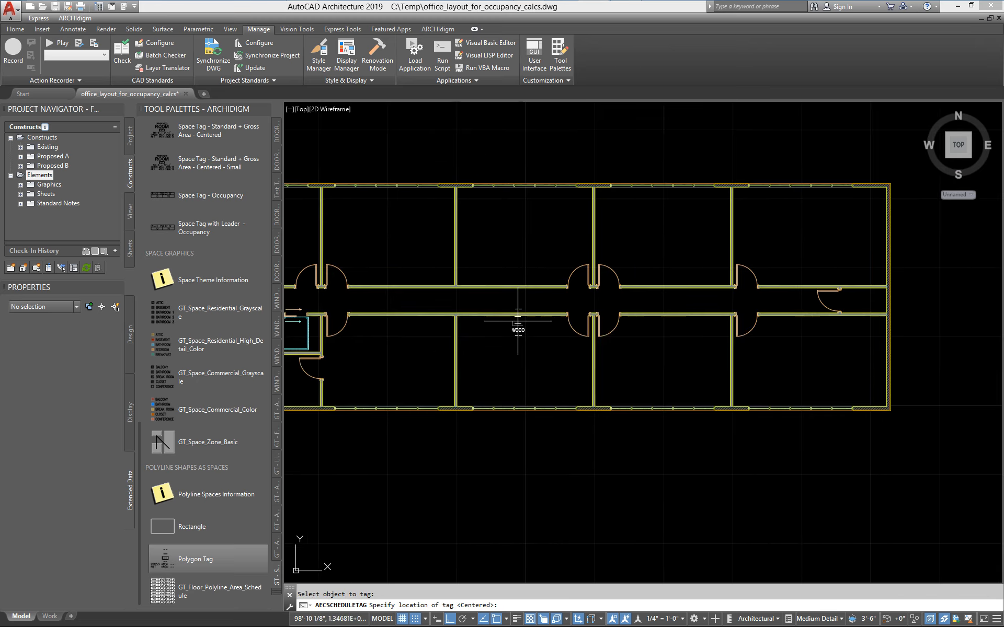
pyautogui.click(520, 349)
pyautogui.moveTo(555, 392); pyautogui.dragTo(662, 382, button='middle')
pyautogui.press('Return')
# Select the tagged building rectangle, try DEMOLISHED as its Status property, and set the Status to PROPOSED.
pyautogui.scroll(5, 652, 371)
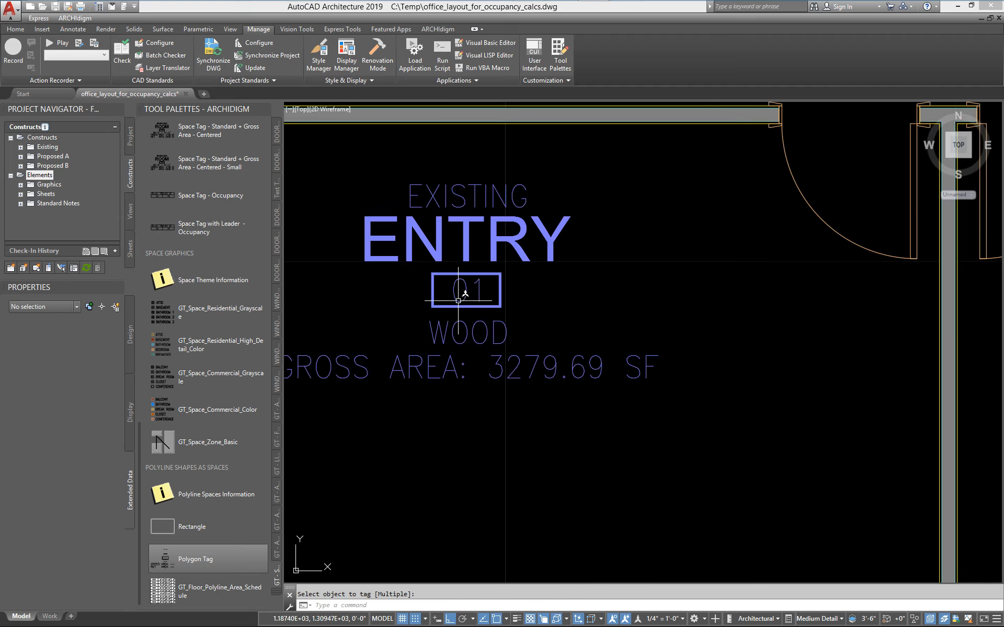
pyautogui.scroll(-2, 449, 374)
pyautogui.moveTo(400, 378); pyautogui.dragTo(448, 385, button='middle')
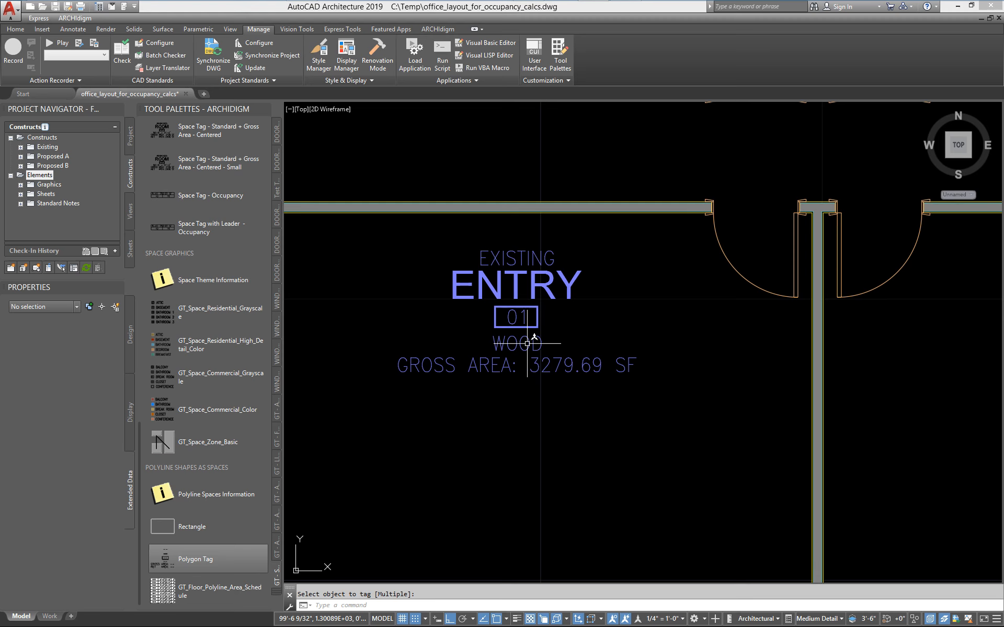
pyautogui.scroll(-4, 573, 352)
pyautogui.moveTo(574, 351); pyautogui.dragTo(640, 430, button='middle')
pyautogui.scroll(2, 499, 162)
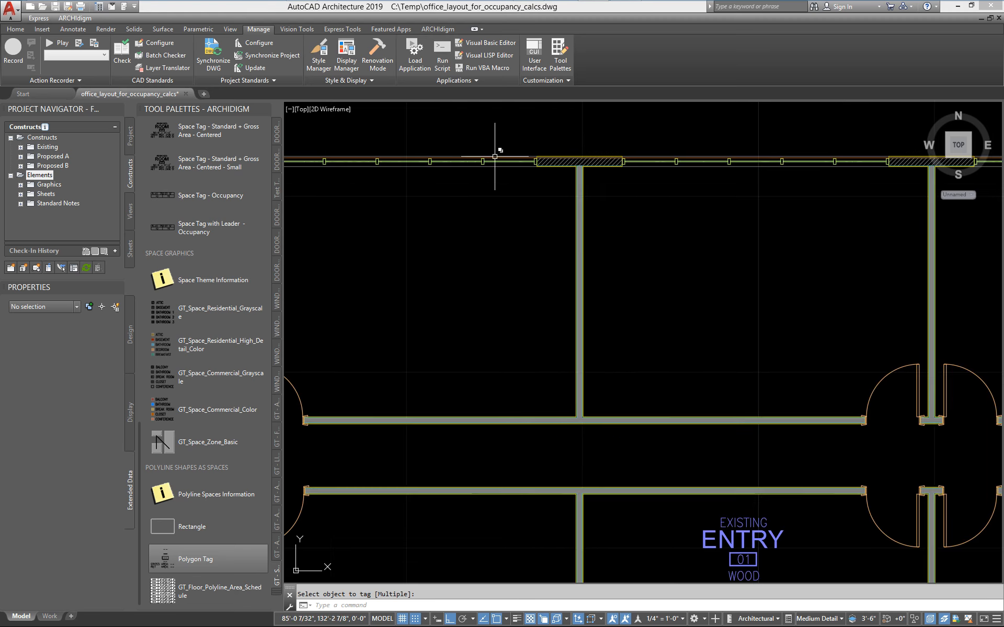
pyautogui.click(498, 157)
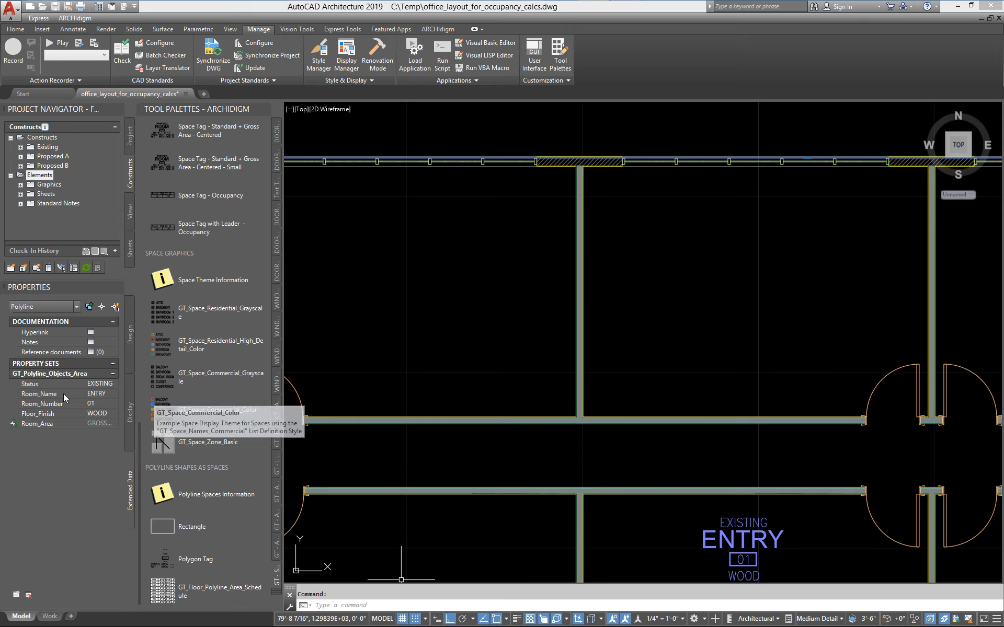
pyautogui.click(116, 385)
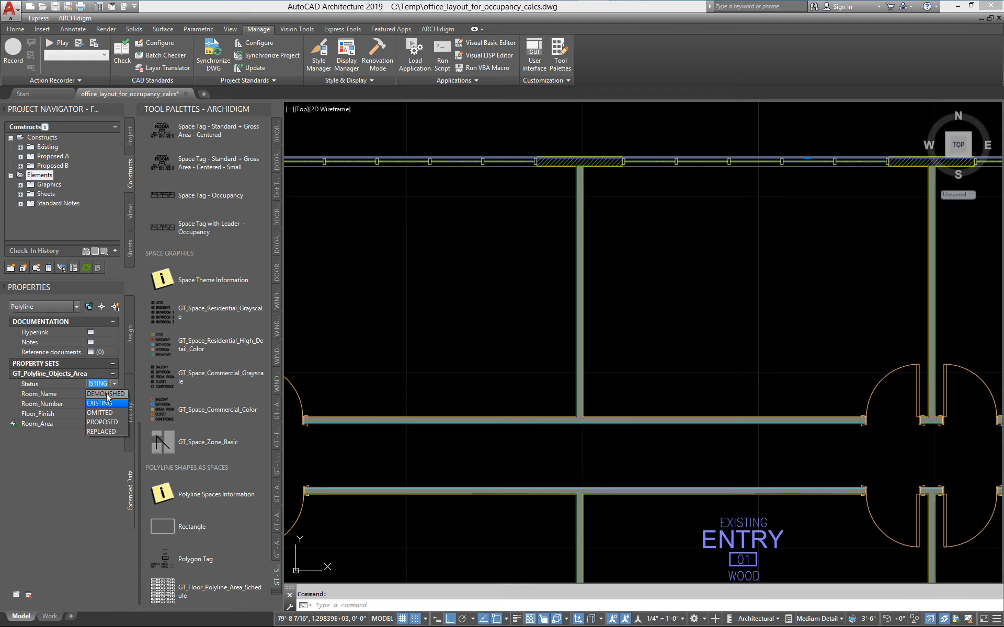
pyautogui.click(108, 394)
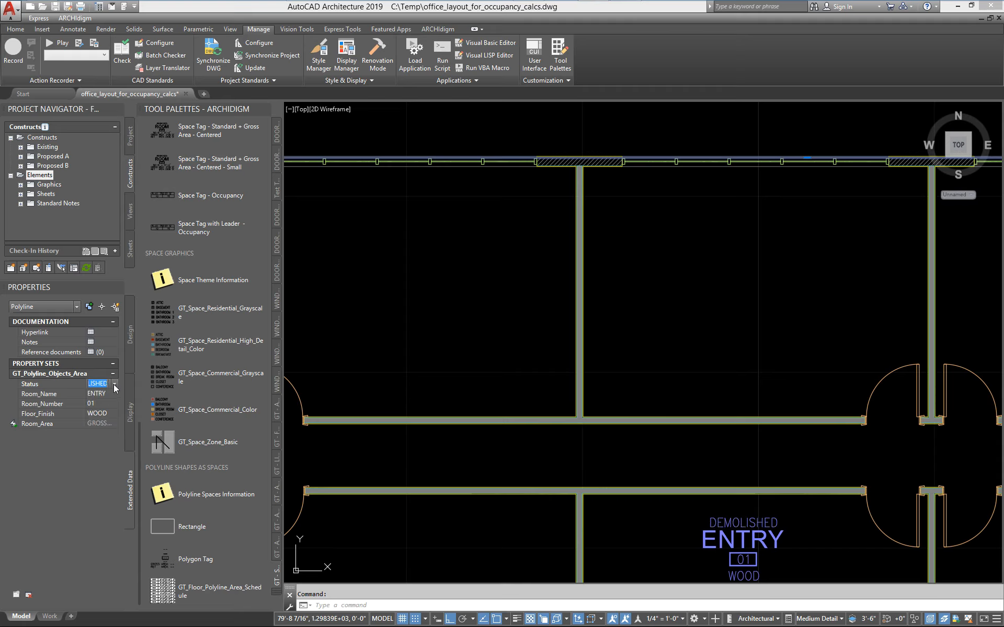
pyautogui.click(115, 384)
pyautogui.click(114, 421)
pyautogui.click(115, 385)
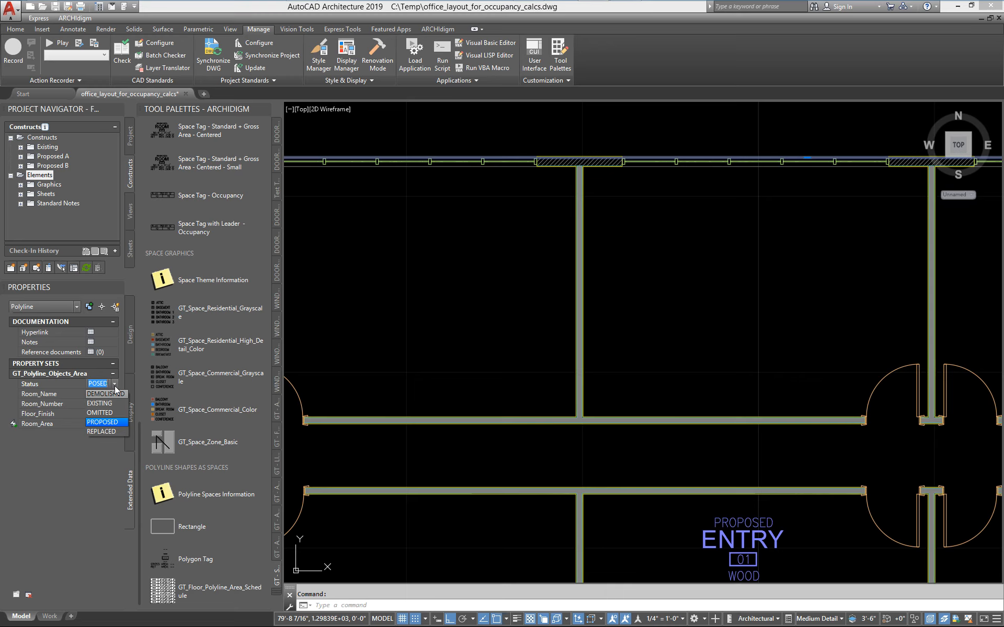
pyautogui.click(114, 386)
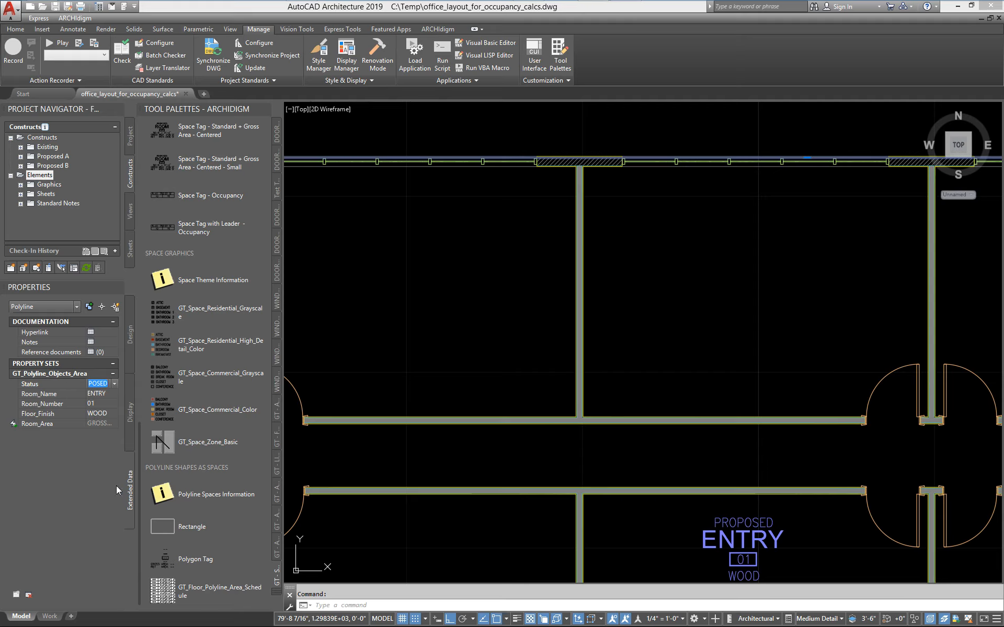
# Try WALK-IN CLOSET as the rectangle's Room_Name, replace it with the custom name OFFICE, and enter 1 as Room_Number.
pyautogui.click(114, 392)
pyautogui.click(115, 395)
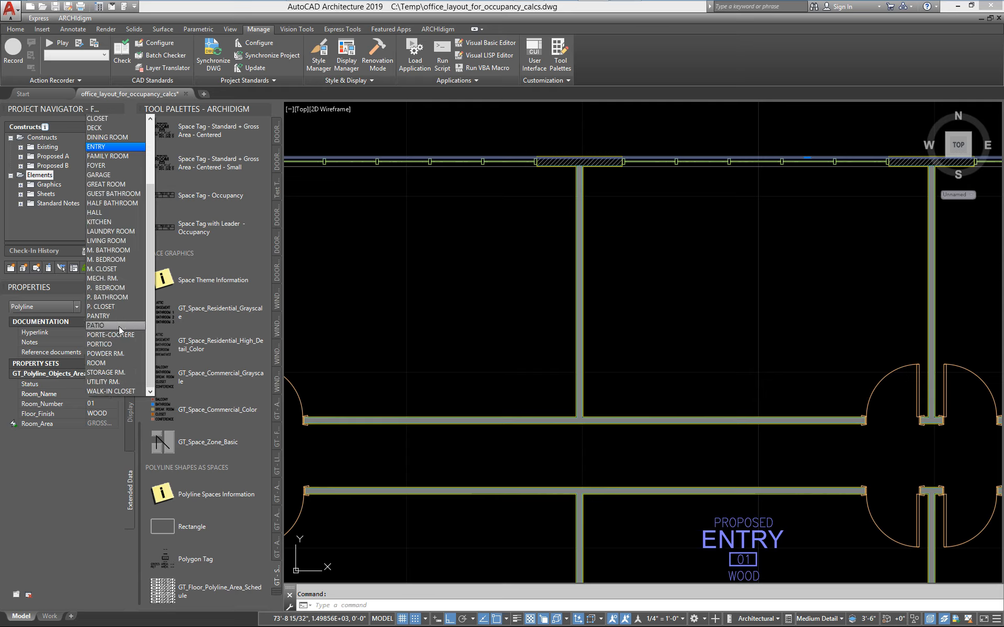
pyautogui.scroll(3, 110, 366)
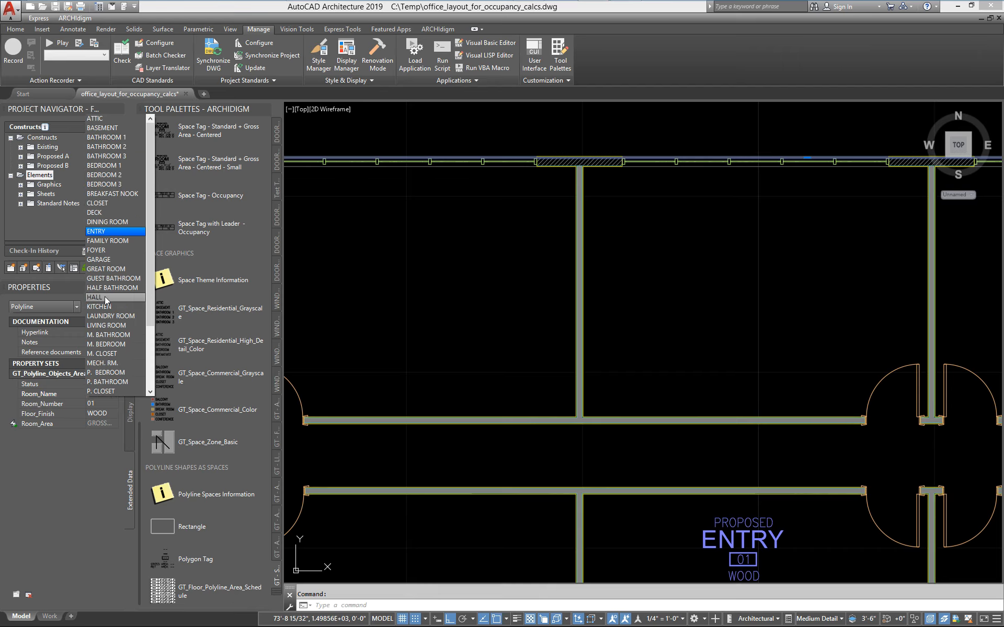
pyautogui.scroll(-3, 117, 324)
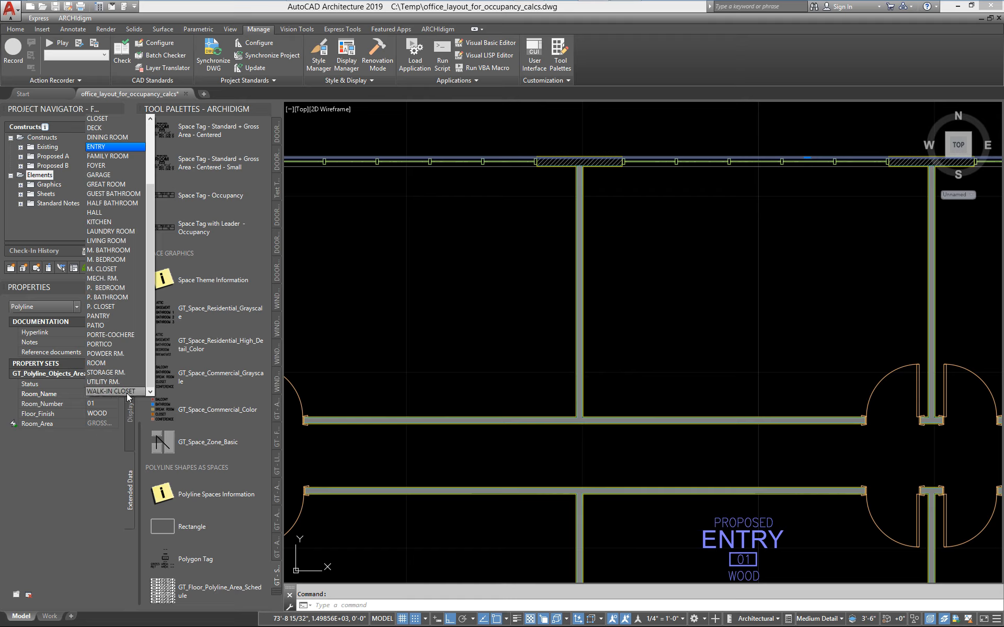
pyautogui.click(107, 391)
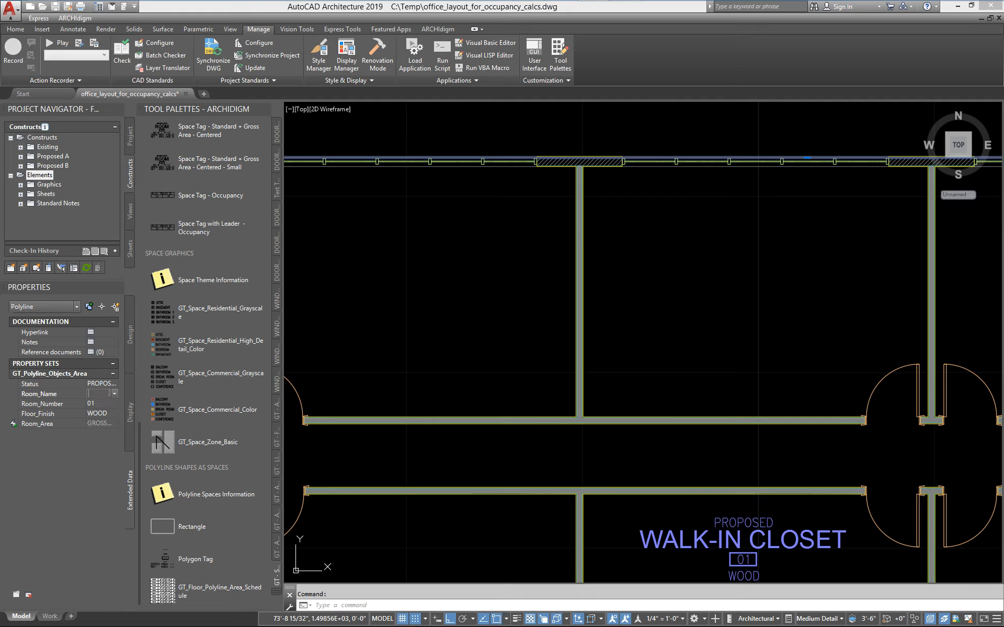
pyautogui.write('OFFICE')
pyautogui.press('Tab')
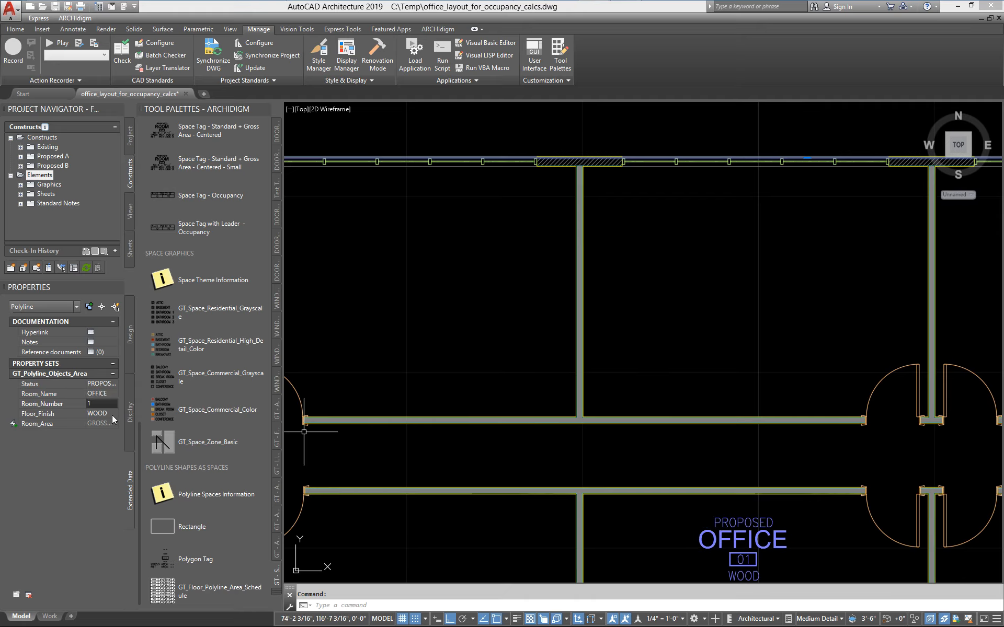
pyautogui.write('1')
# Set the rectangle's Floor_Finish to T.B.D. and clear the selection.
pyautogui.click(110, 413)
pyautogui.click(115, 414)
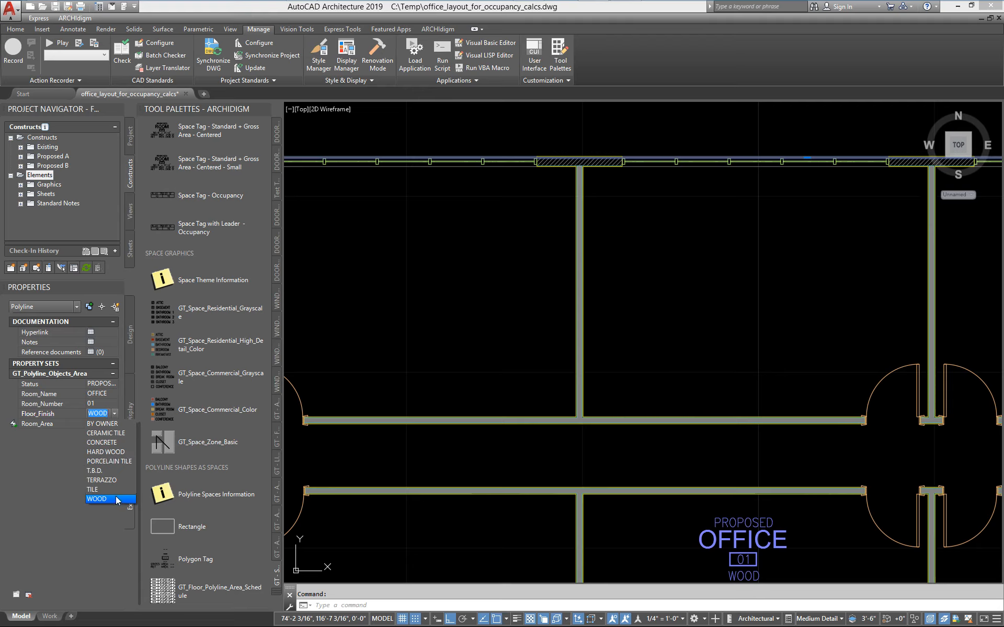
pyautogui.click(103, 471)
pyautogui.press('Escape')
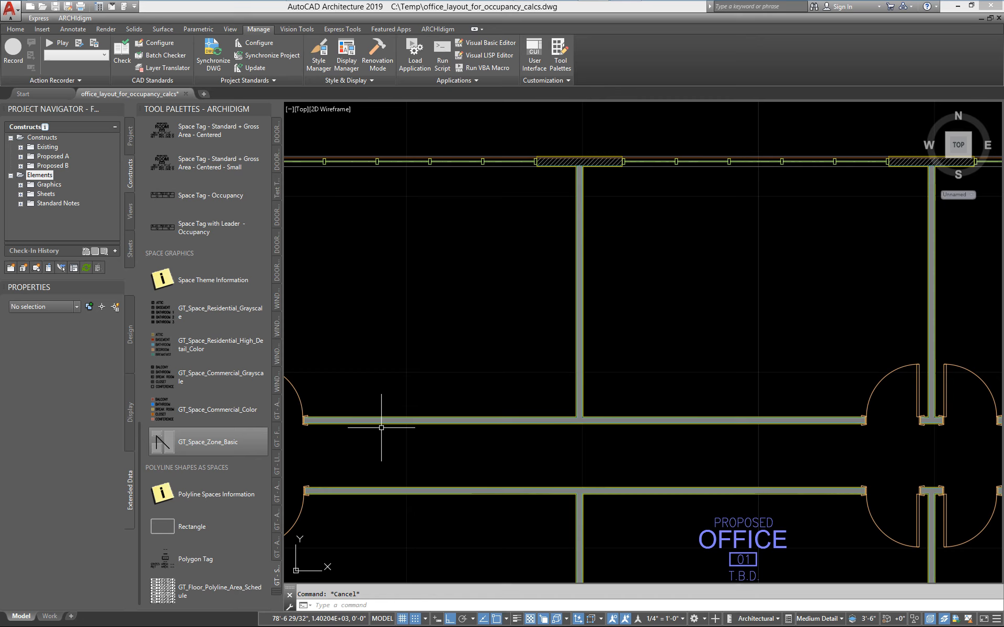
# Reselect the building rectangle, set its Floor_Finish to the custom value CARPET, and clear the selection.
pyautogui.click(508, 157)
pyautogui.click(99, 414)
pyautogui.write('CARPET')
pyautogui.press('Return')
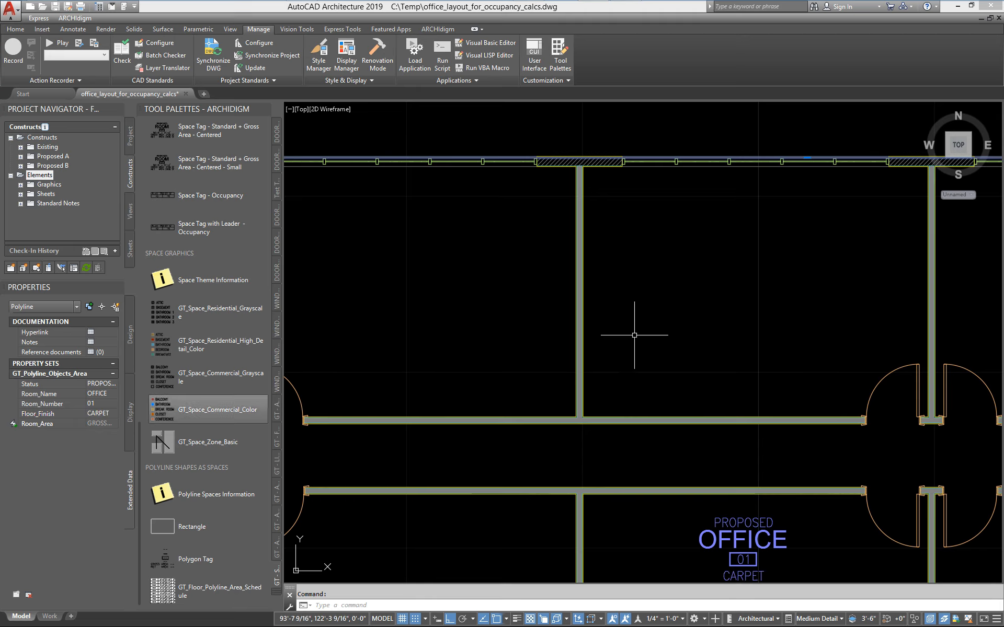
pyautogui.press('Escape')
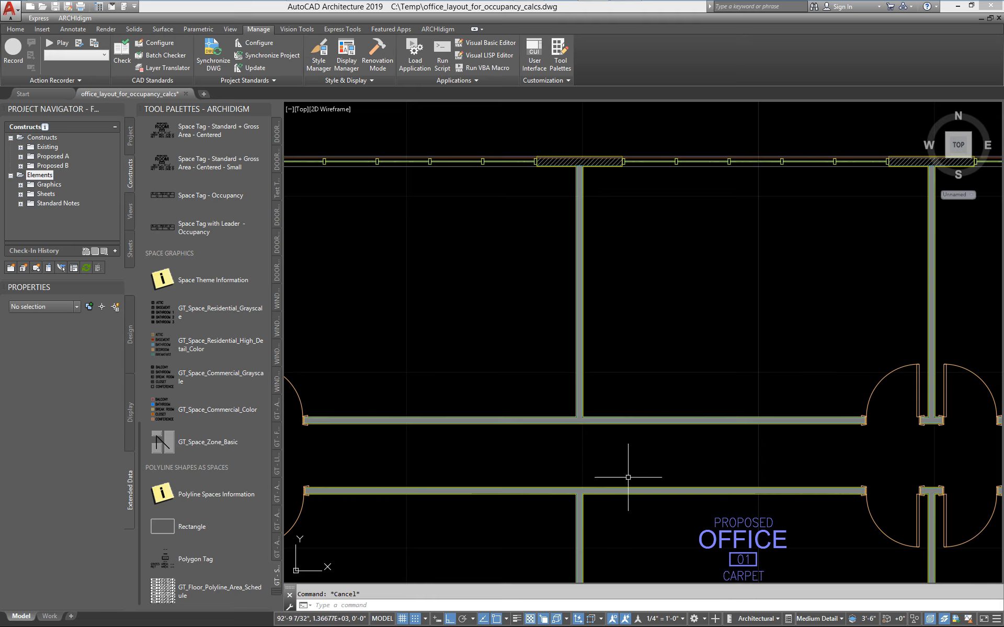
# Try the annotation scale 1/8" = 1'-0" on the office tag and return the scale to 1/4" = 1'-0".
pyautogui.scroll(-6, 623, 476)
pyautogui.moveTo(598, 514)
pyautogui.mouseDown(button='middle')
pyautogui.moveTo(457, 346)
pyautogui.moveTo(449, 312)
pyautogui.moveTo(537, 354)
pyautogui.moveTo(584, 362)
pyautogui.mouseUp(button='middle')
pyautogui.scroll(6, 554, 328)
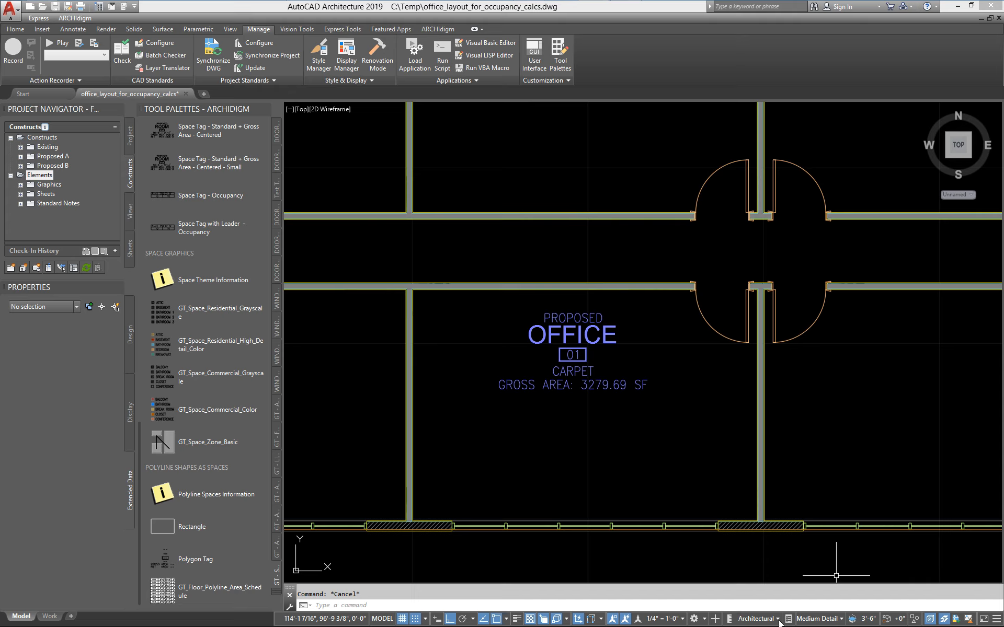
pyautogui.click(662, 619)
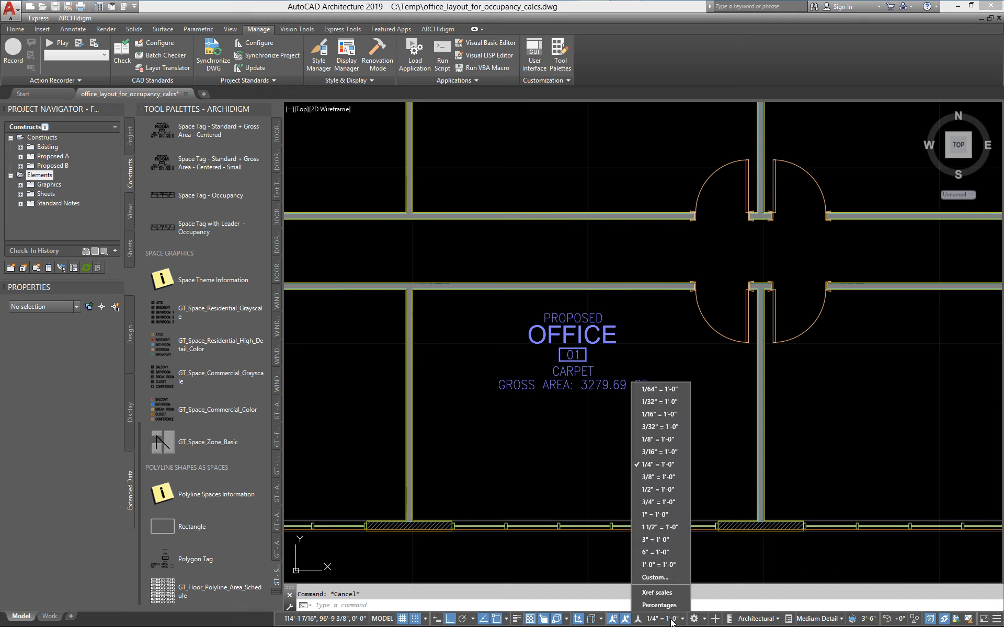
pyautogui.click(646, 441)
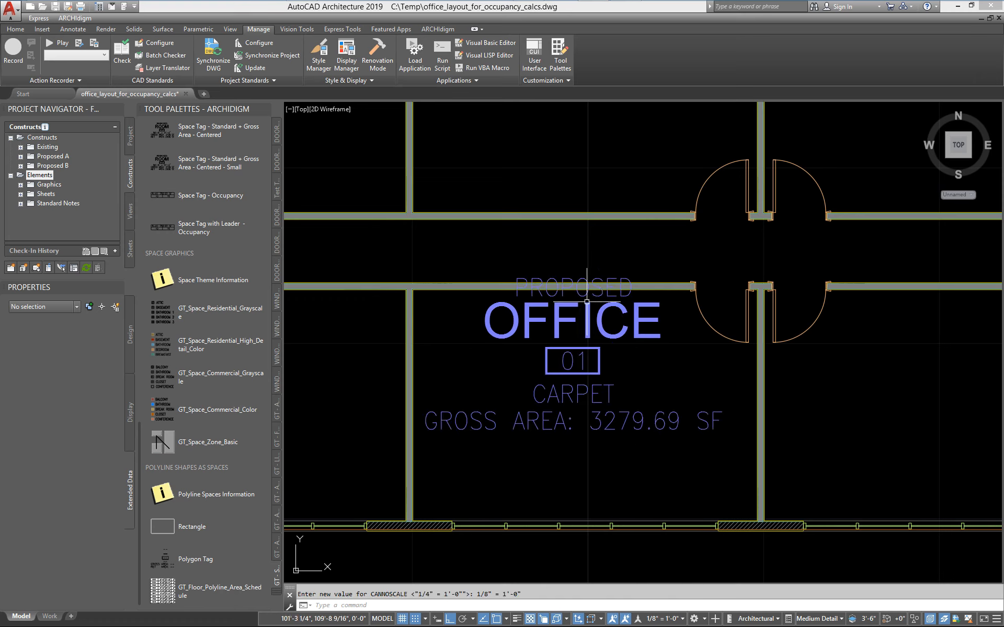
pyautogui.click(660, 620)
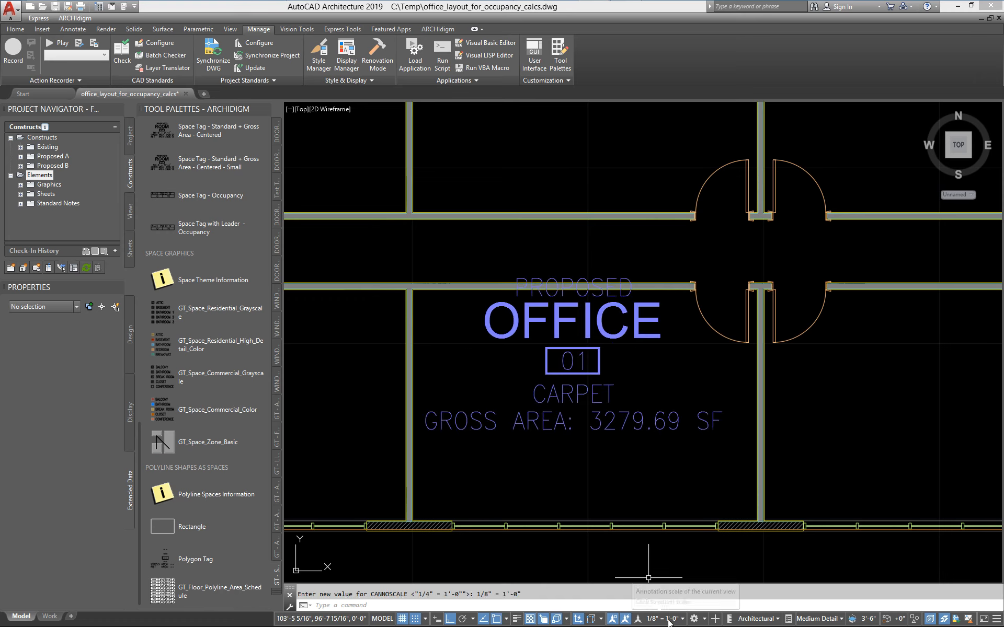
pyautogui.click(671, 464)
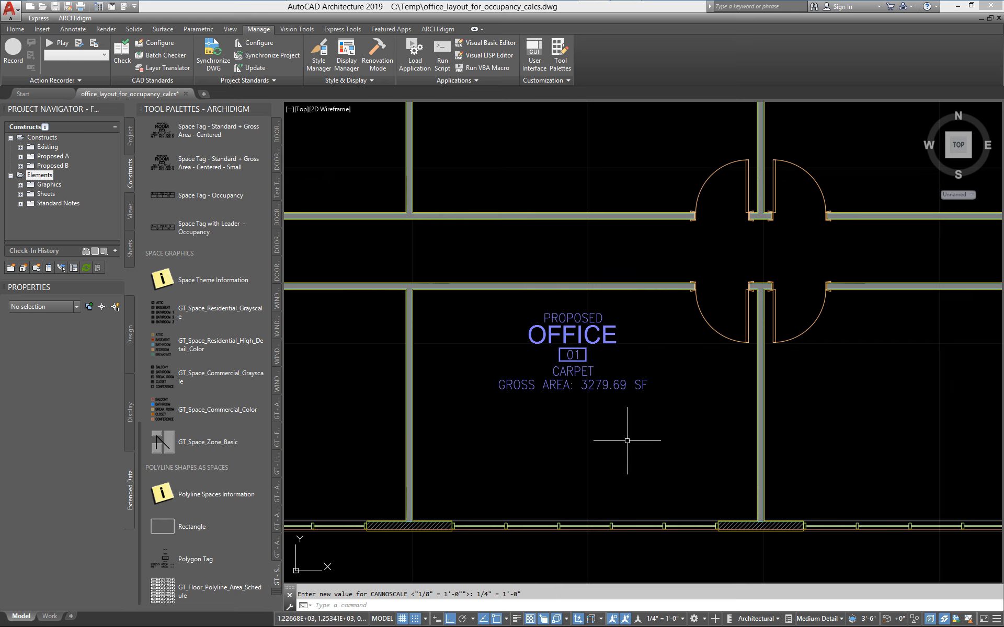
# Create a FLOOR AREAS table from the building rectangle with GT_Floor_Polyline_Area_Schedule, placing it just right of the building at default size.
pyautogui.scroll(-2, 609, 441)
pyautogui.scroll(-5, 610, 298)
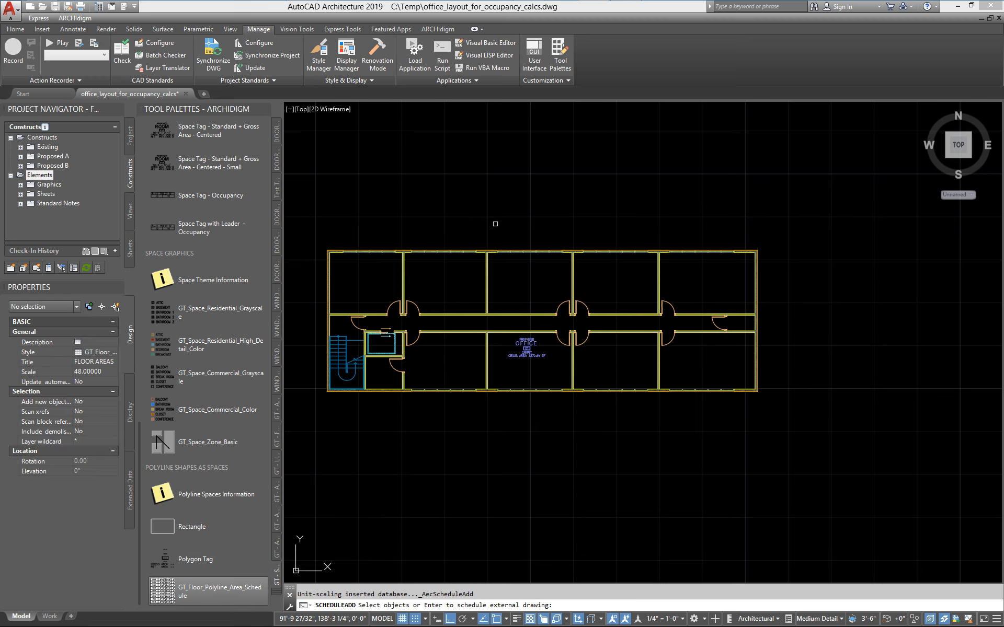
pyautogui.scroll(7, 472, 251)
pyautogui.scroll(-7, 460, 240)
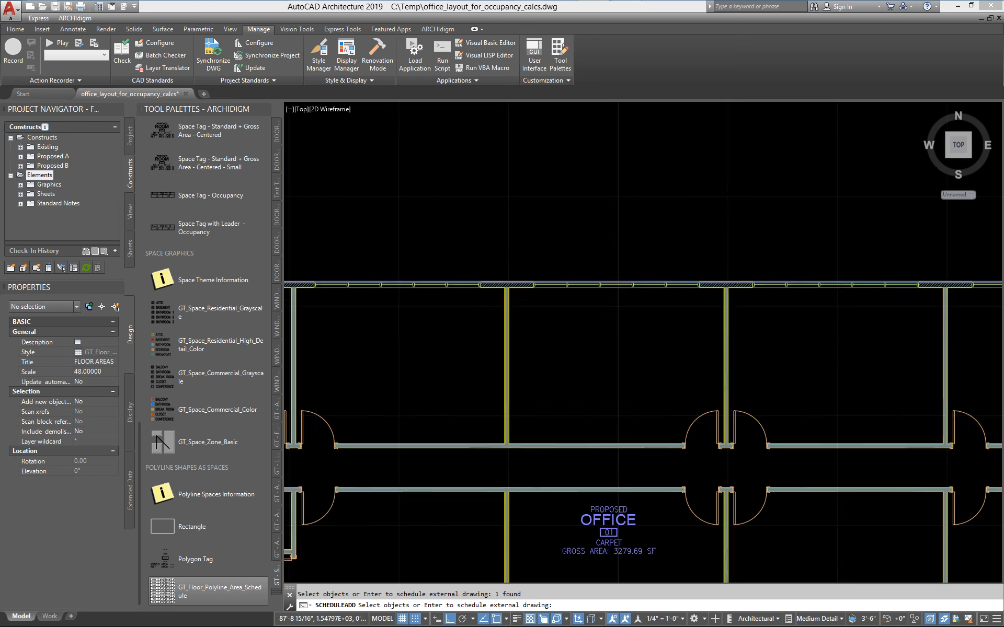
pyautogui.press('Return')
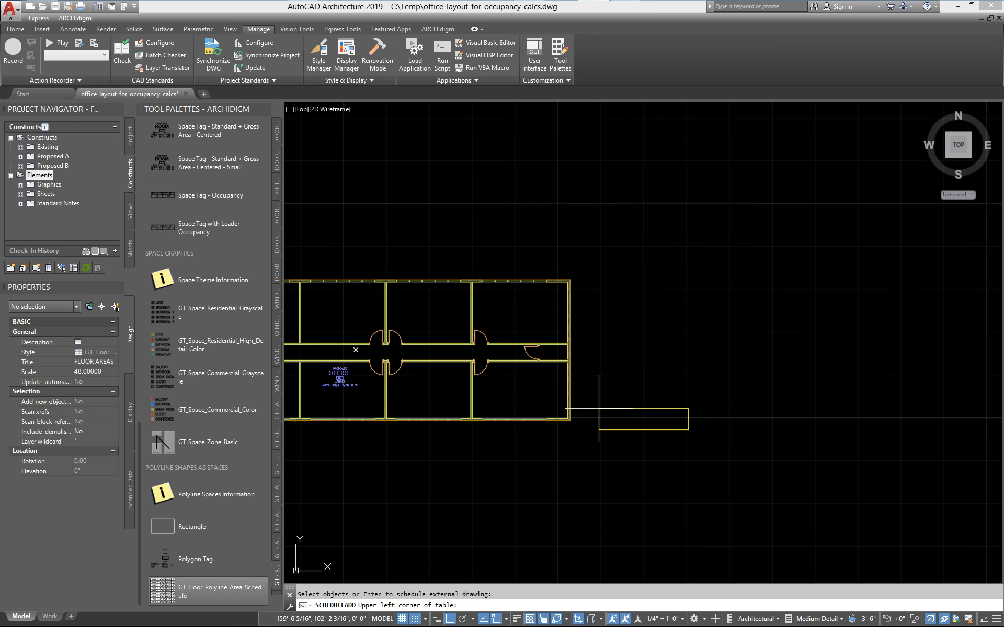
pyautogui.scroll(2, 599, 408)
pyautogui.moveTo(584, 522); pyautogui.dragTo(564, 447, button='middle')
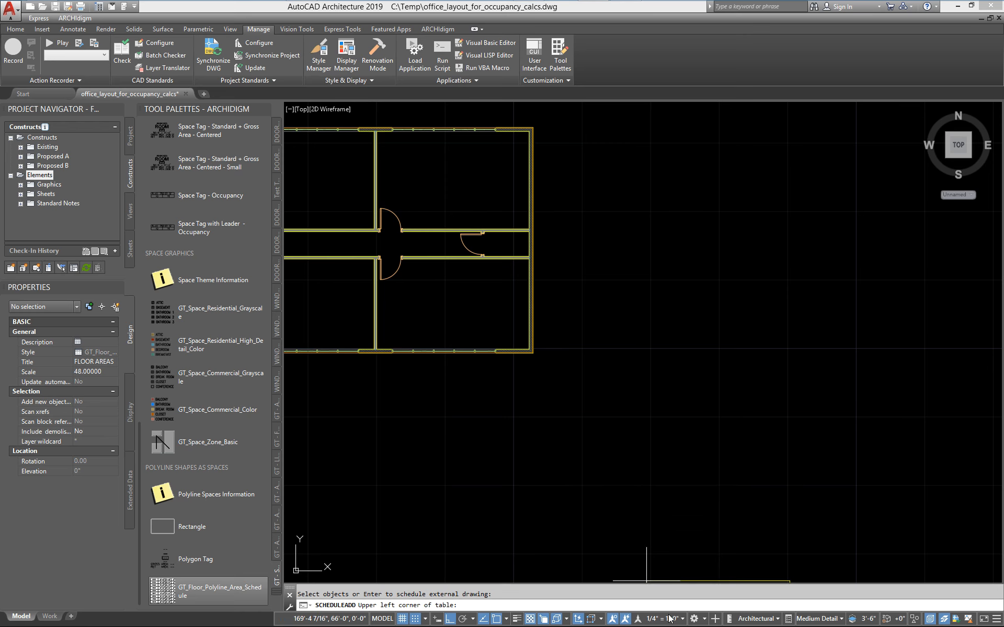
pyautogui.click(595, 332)
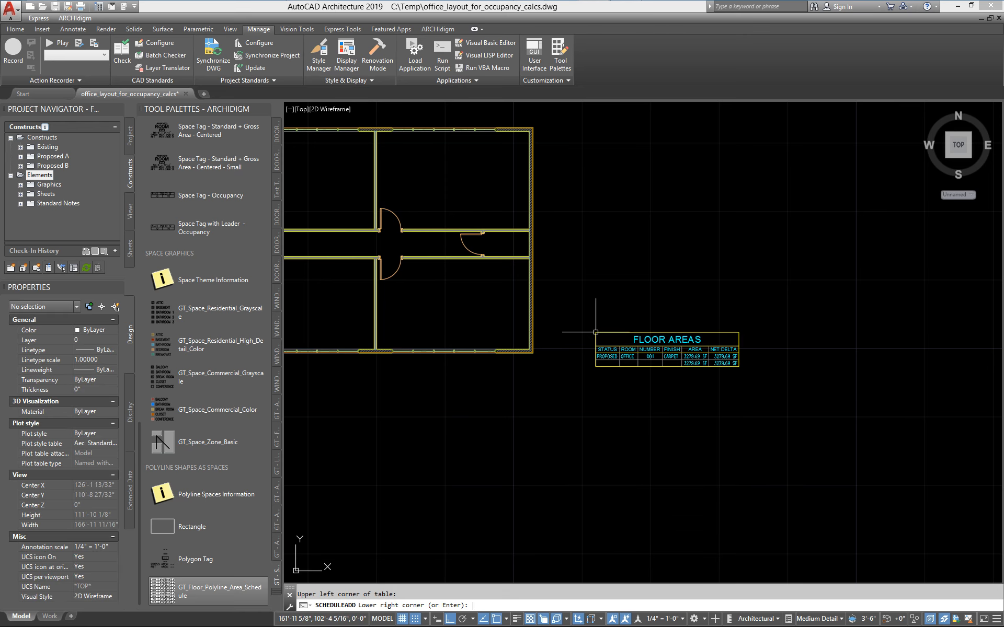
pyautogui.press('Return')
pyautogui.scroll(4, 666, 332)
pyautogui.moveTo(645, 346); pyautogui.dragTo(599, 290, button='middle')
pyautogui.scroll(-2, 599, 291)
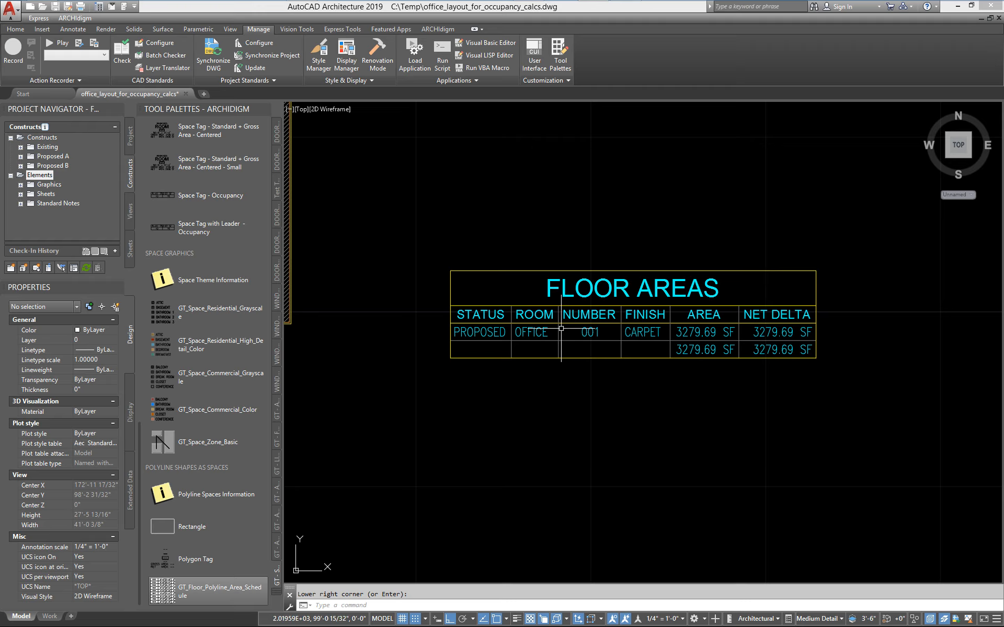
# Examine the FLOOR AREAS table's entries alongside the tagged office floor plan.
pyautogui.moveTo(505, 333); pyautogui.dragTo(600, 381, button='middle')
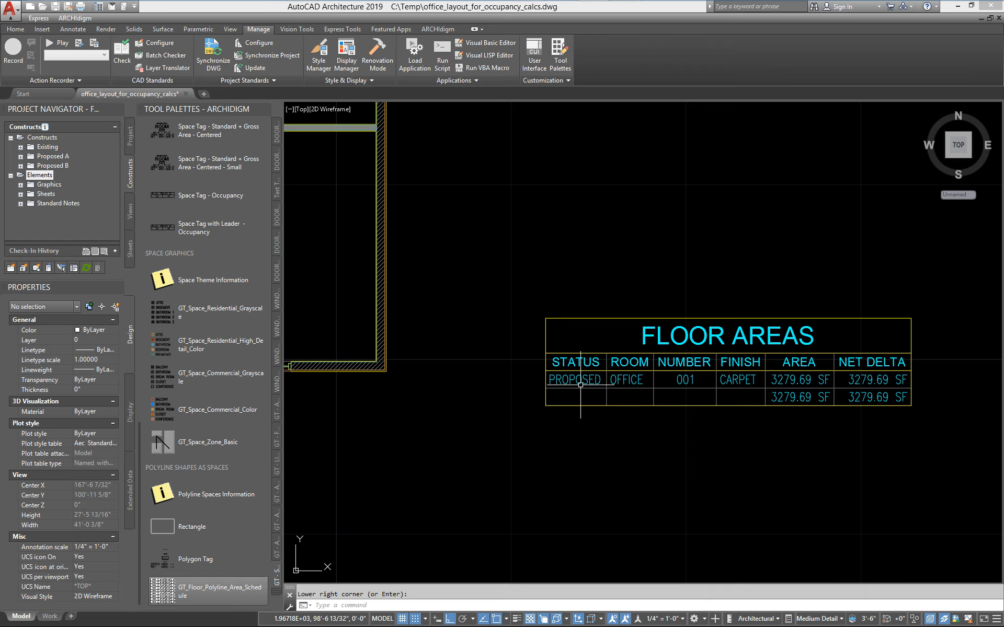
pyautogui.scroll(-3, 610, 396)
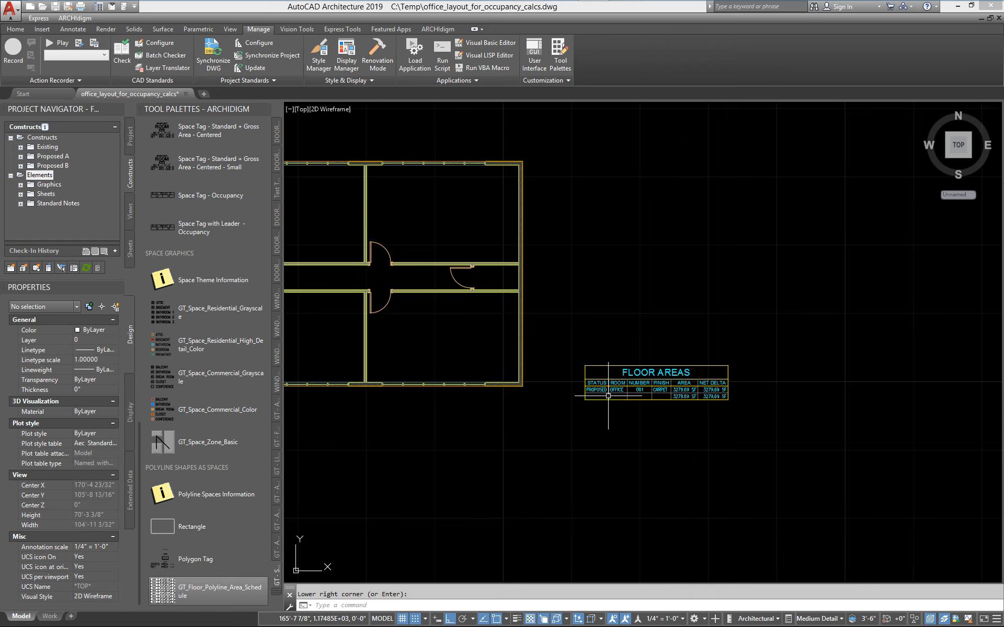
pyautogui.scroll(3, 664, 392)
pyautogui.moveTo(750, 388); pyautogui.dragTo(630, 387, button='middle')
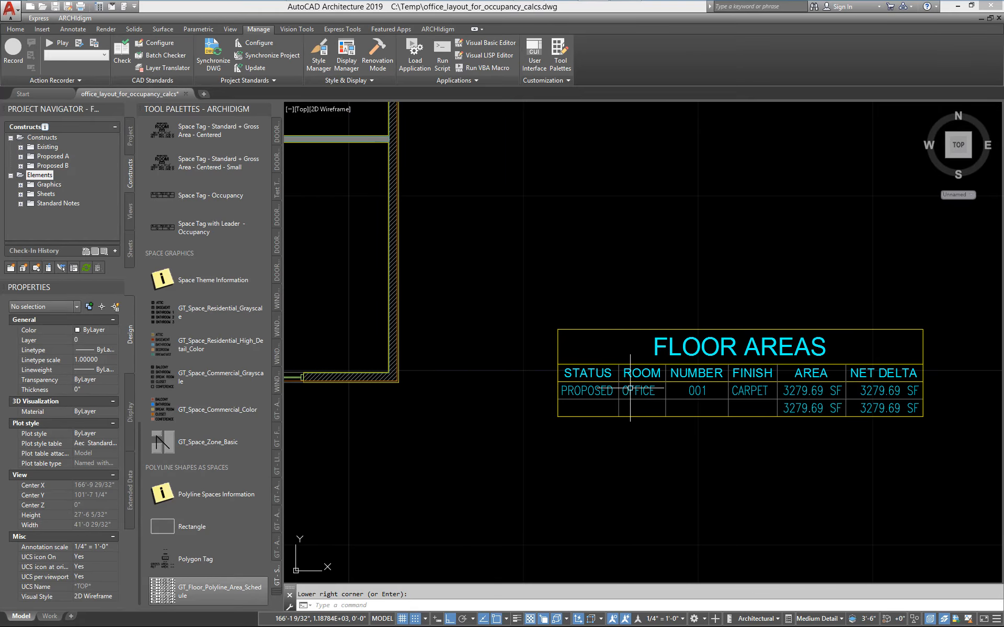
pyautogui.scroll(1, 602, 354)
pyautogui.scroll(1, 509, 361)
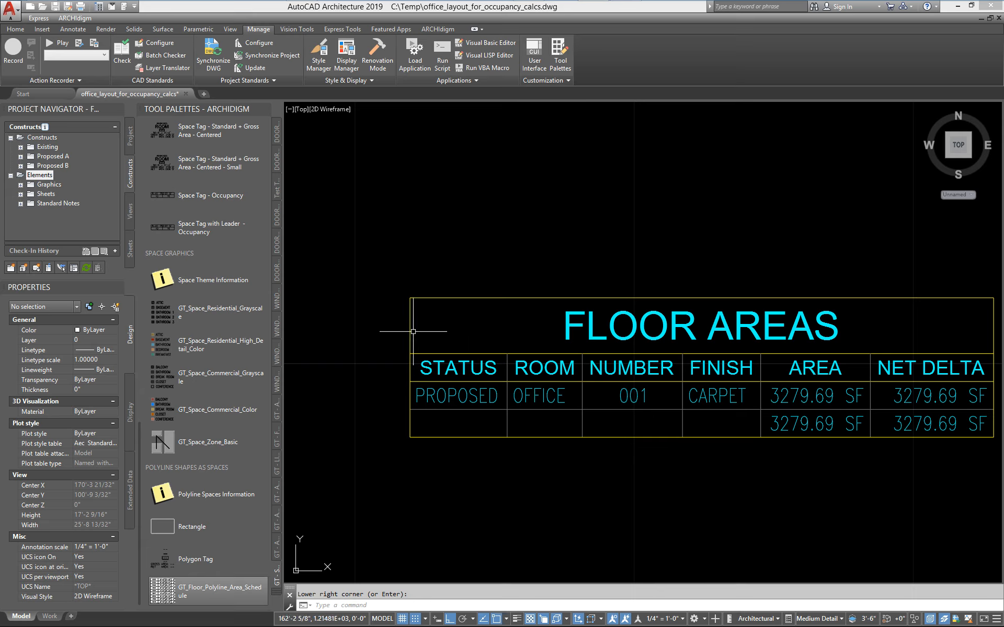
pyautogui.scroll(-2, 704, 438)
pyautogui.scroll(1, 525, 410)
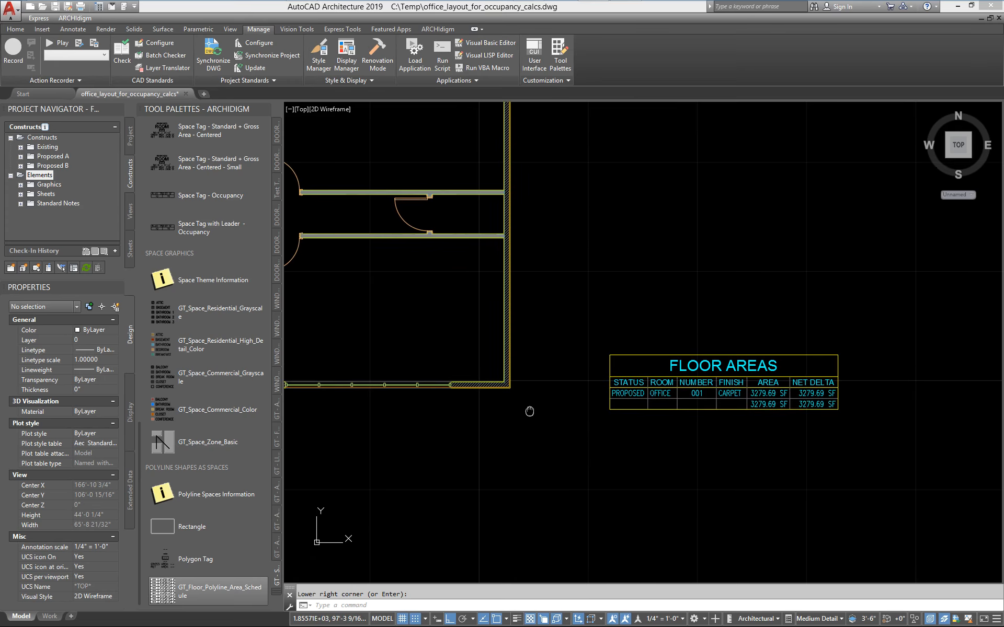
pyautogui.scroll(3, 820, 404)
pyautogui.scroll(-5, 765, 421)
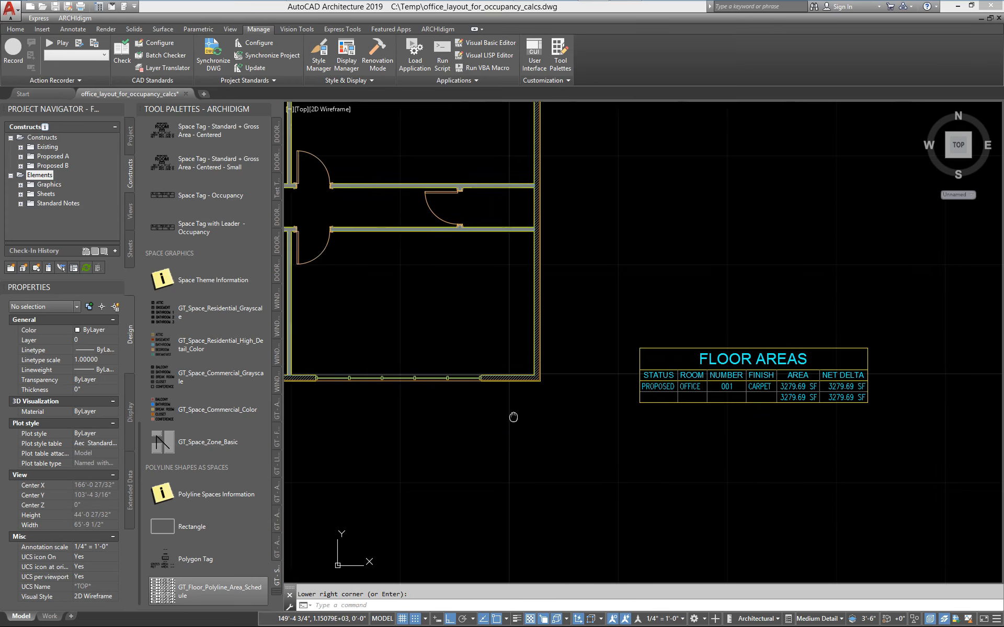
pyautogui.moveTo(476, 449); pyautogui.dragTo(605, 410, button='middle')
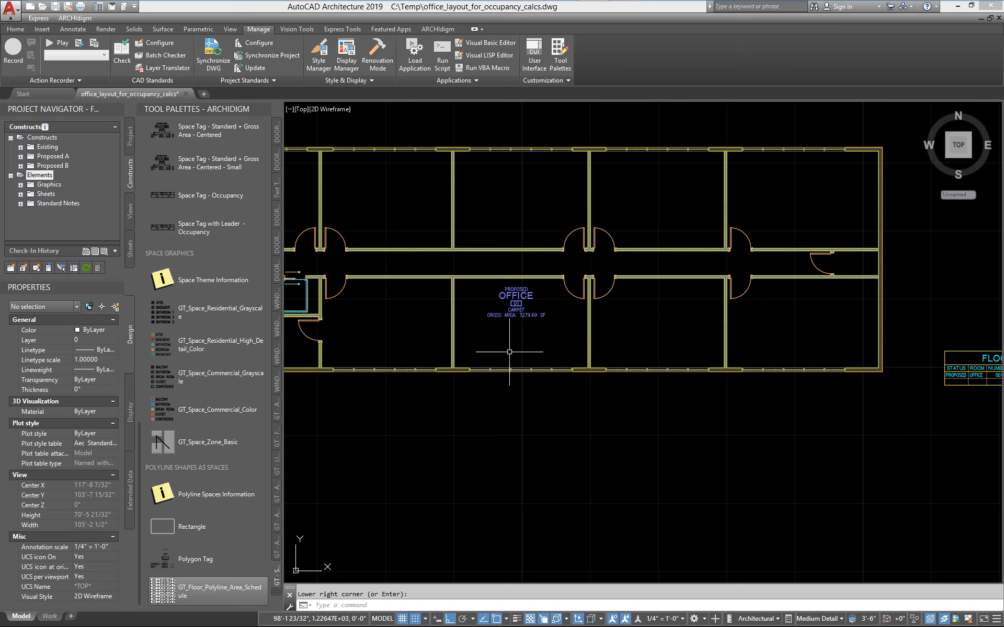
# Draw two palette rectangles below the building: a nearly square one of about 245 SF and a wide one of about 996 SF to its right.
pyautogui.scroll(-2, 554, 361)
pyautogui.click(191, 527)
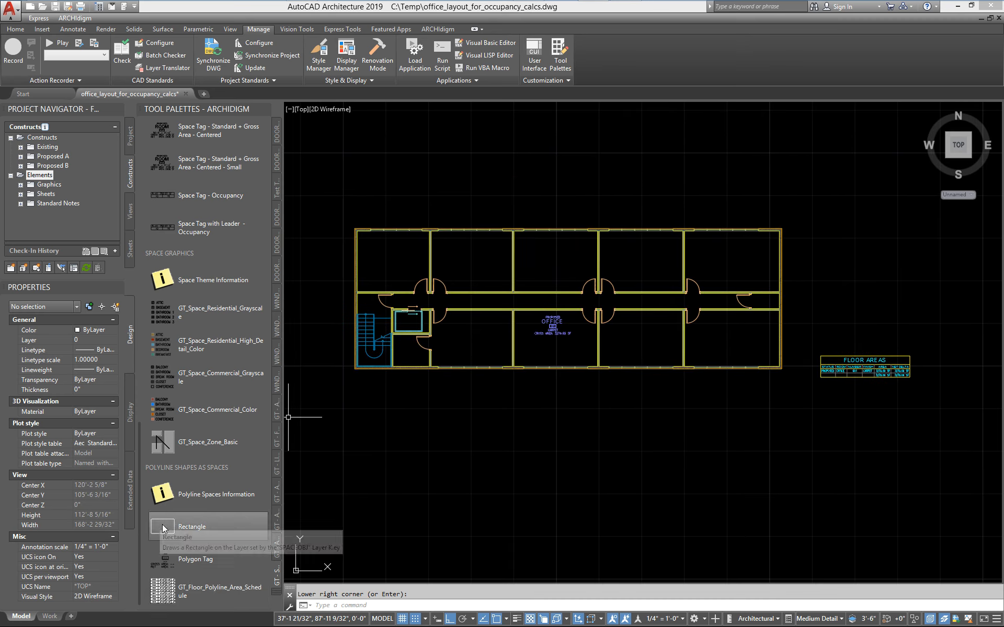
pyautogui.click(412, 401)
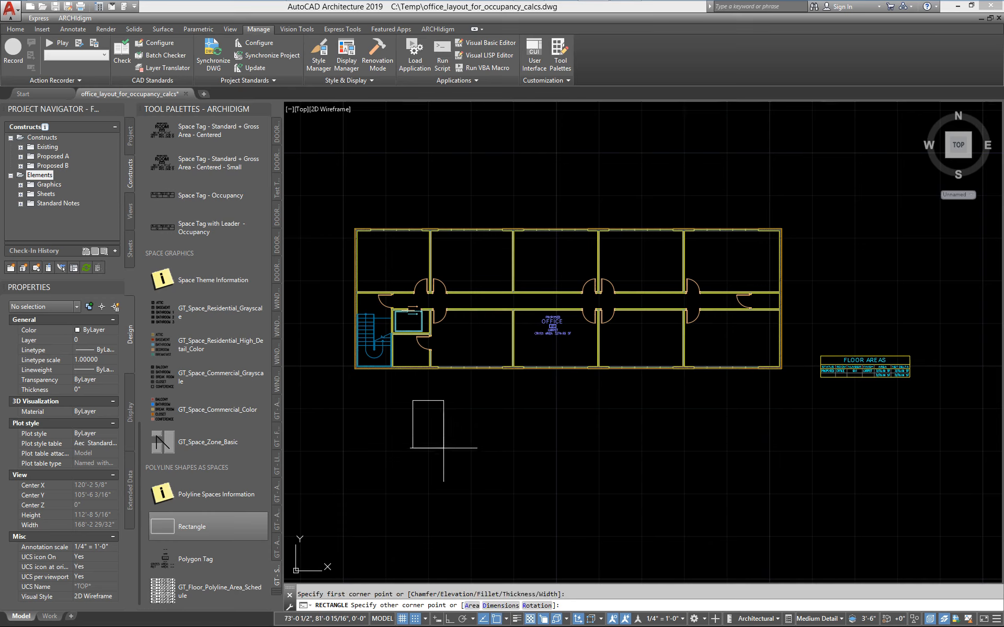
pyautogui.click(481, 464)
pyautogui.click(162, 526)
pyautogui.click(527, 398)
pyautogui.click(769, 473)
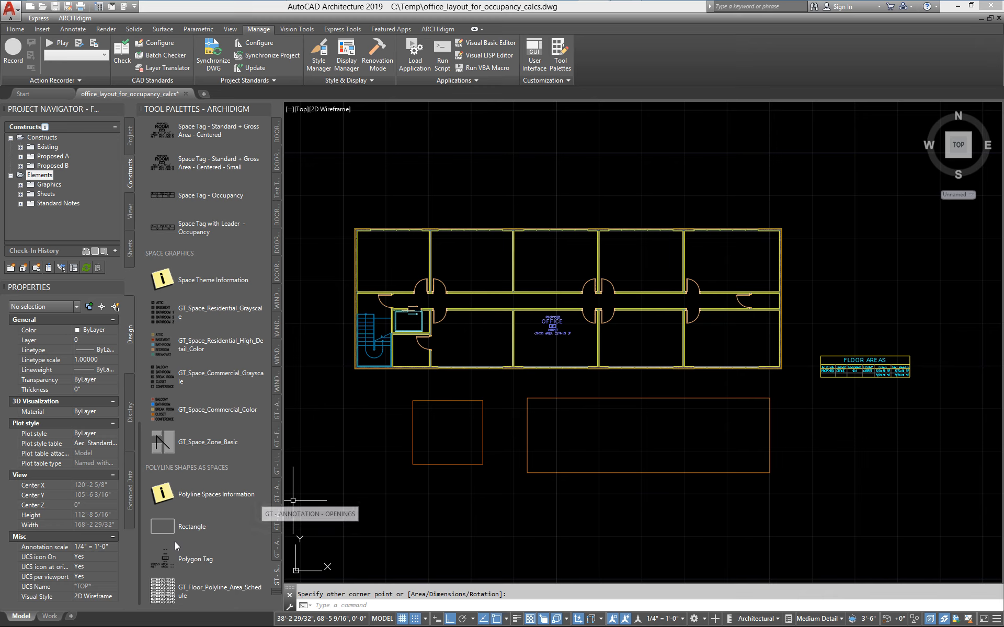
# Place a Polygon Tag near the centre of each of the two new rectangles and end the tagging command.
pyautogui.click(445, 401)
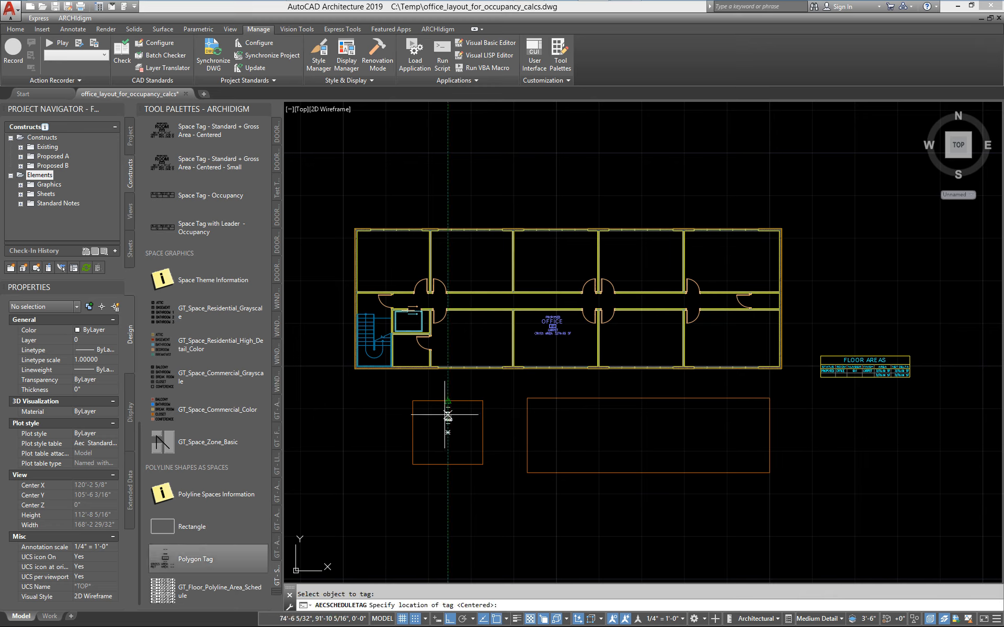
pyautogui.click(447, 433)
pyautogui.click(638, 397)
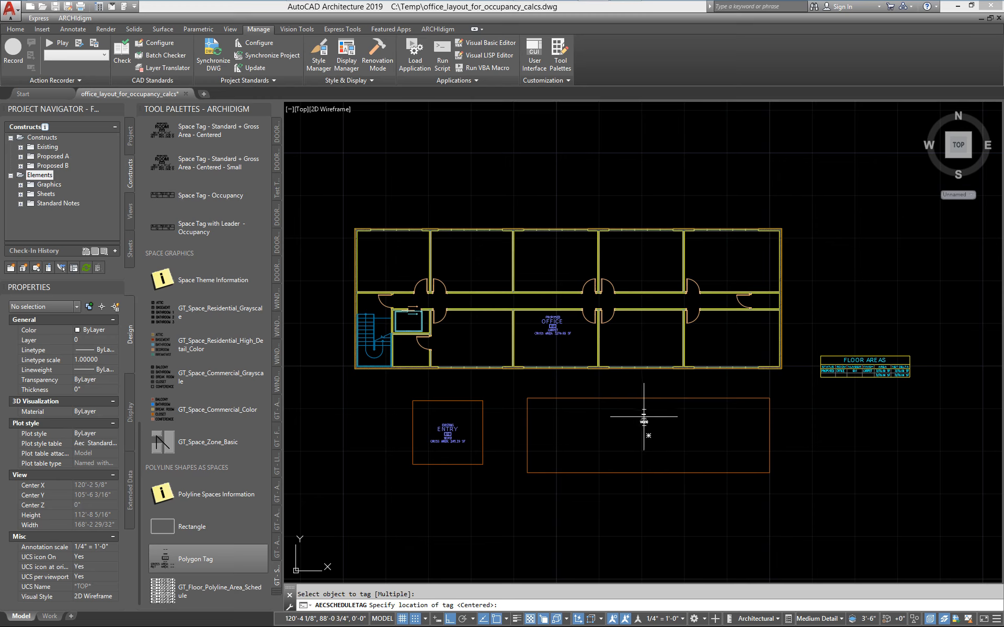
pyautogui.click(648, 432)
pyautogui.press('Escape')
# Set the smaller rectangle's Status to DEMOLISHED in its property set data and clear the selection.
pyautogui.scroll(6, 403, 398)
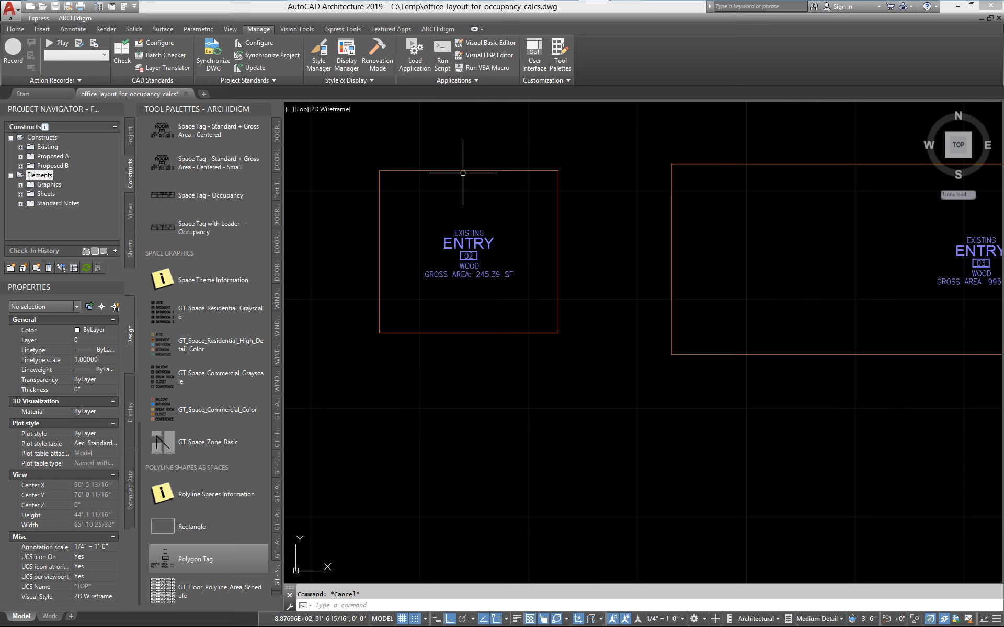
pyautogui.click(462, 170)
pyautogui.click(132, 507)
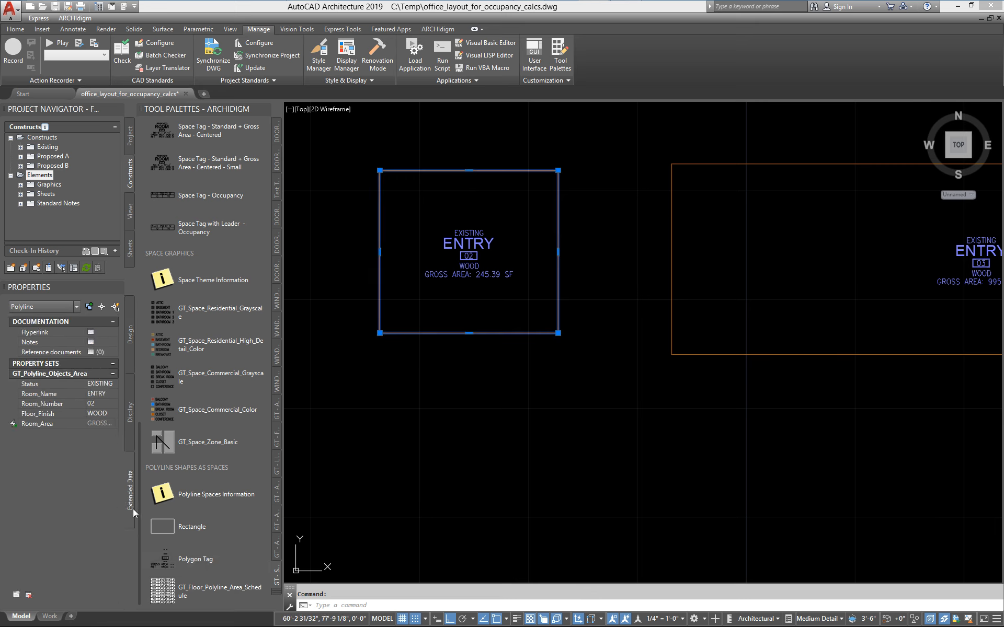
pyautogui.click(115, 382)
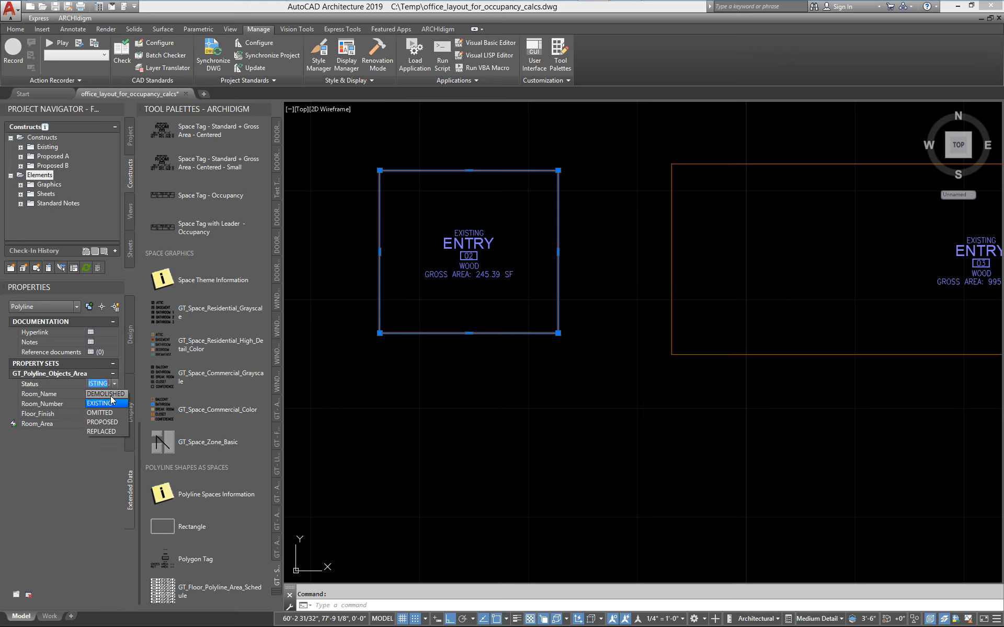
pyautogui.click(107, 394)
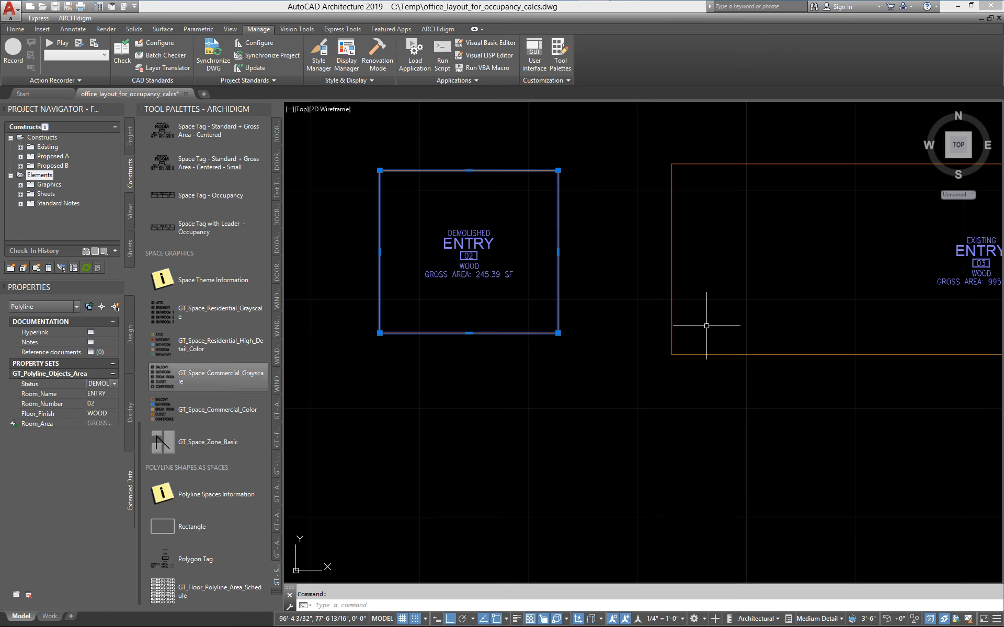
pyautogui.press('Escape')
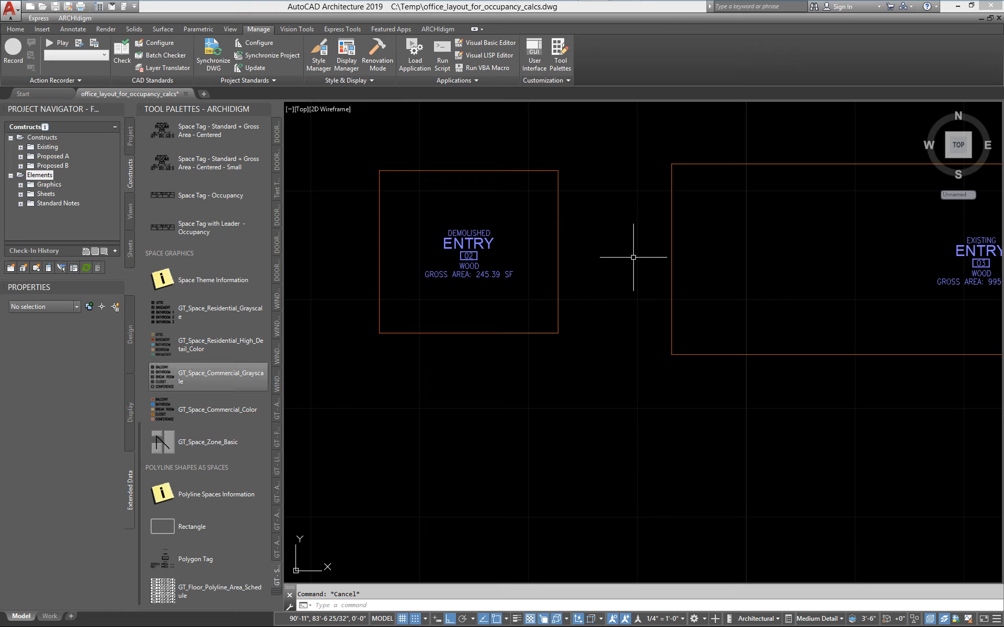
# Reselect the smaller rectangle, set its Room_Name to GARAGE and Floor_Finish to CONCRETE, and clear the selection.
pyautogui.click(560, 280)
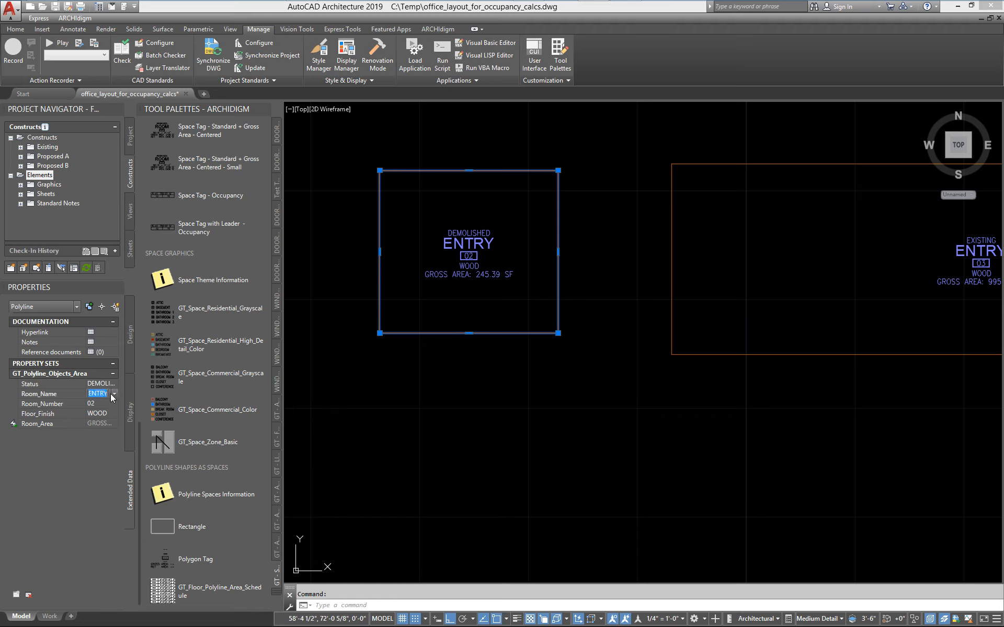
pyautogui.write('GE')
pyautogui.press('Tab')
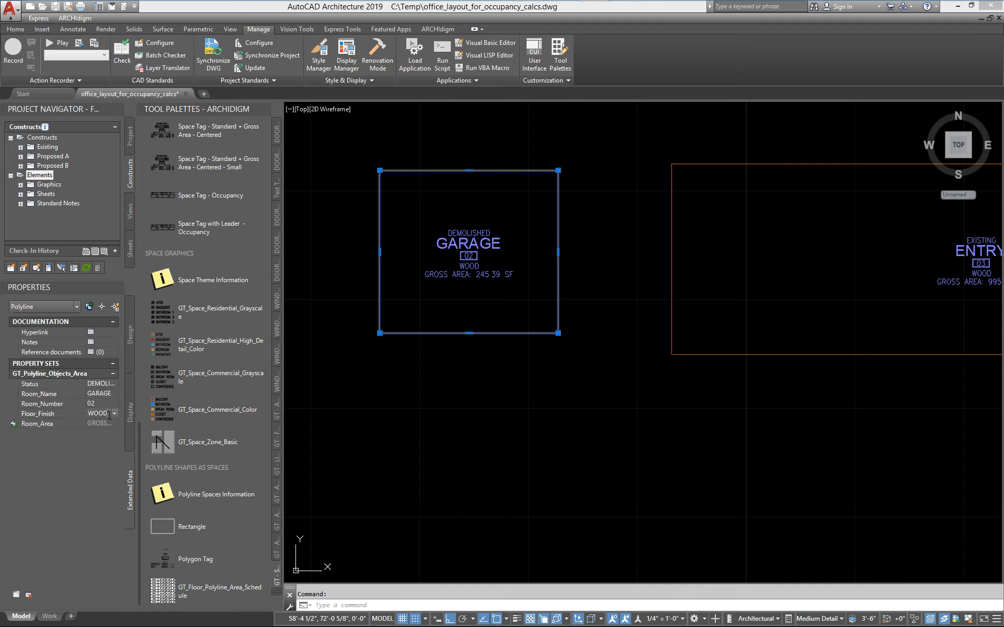
pyautogui.click(114, 413)
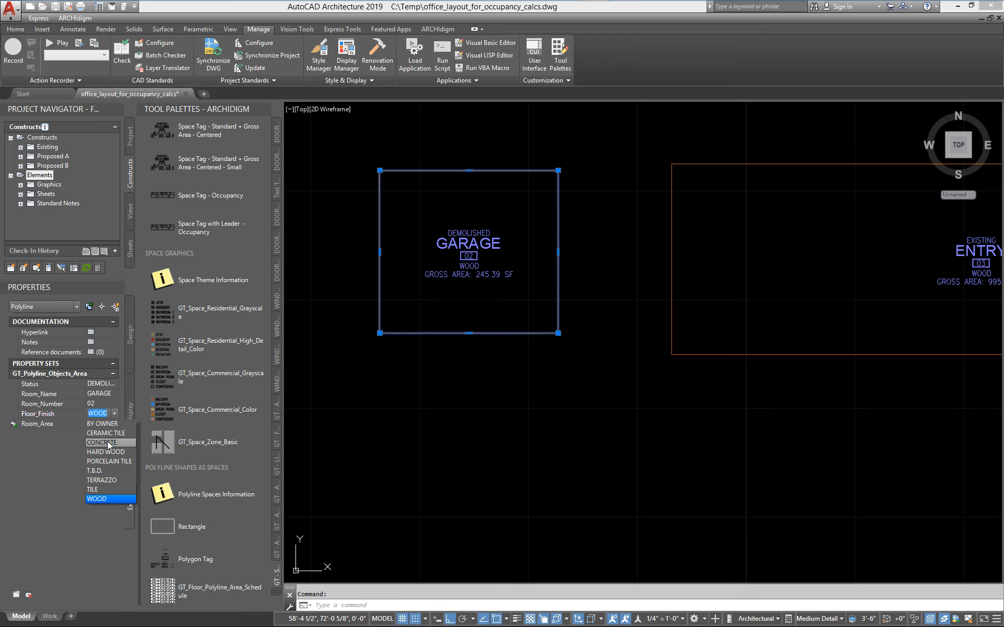
pyautogui.click(110, 444)
pyautogui.press('Escape')
# Select the wide rectangle below the building and set its Status to PROPOSED.
pyautogui.moveTo(690, 274); pyautogui.dragTo(379, 324, button='middle')
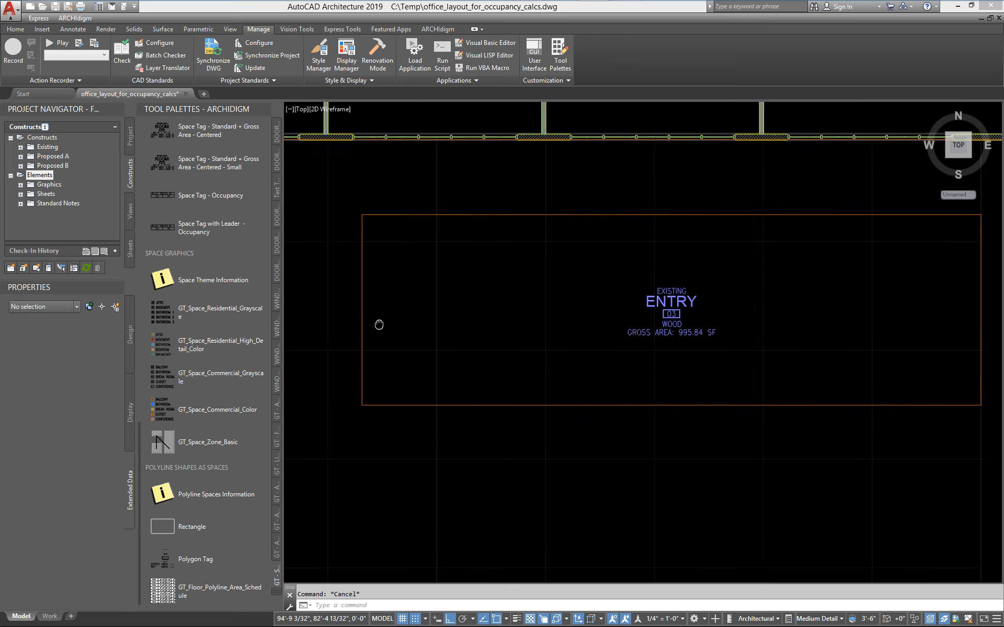
pyautogui.scroll(-2, 379, 324)
pyautogui.click(579, 373)
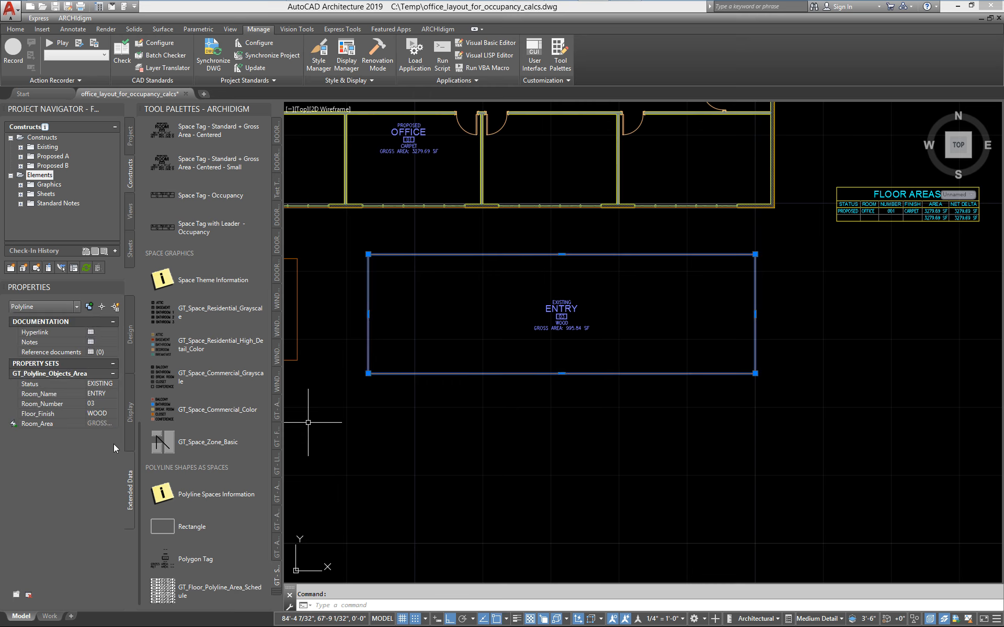
pyautogui.click(99, 384)
pyautogui.click(116, 384)
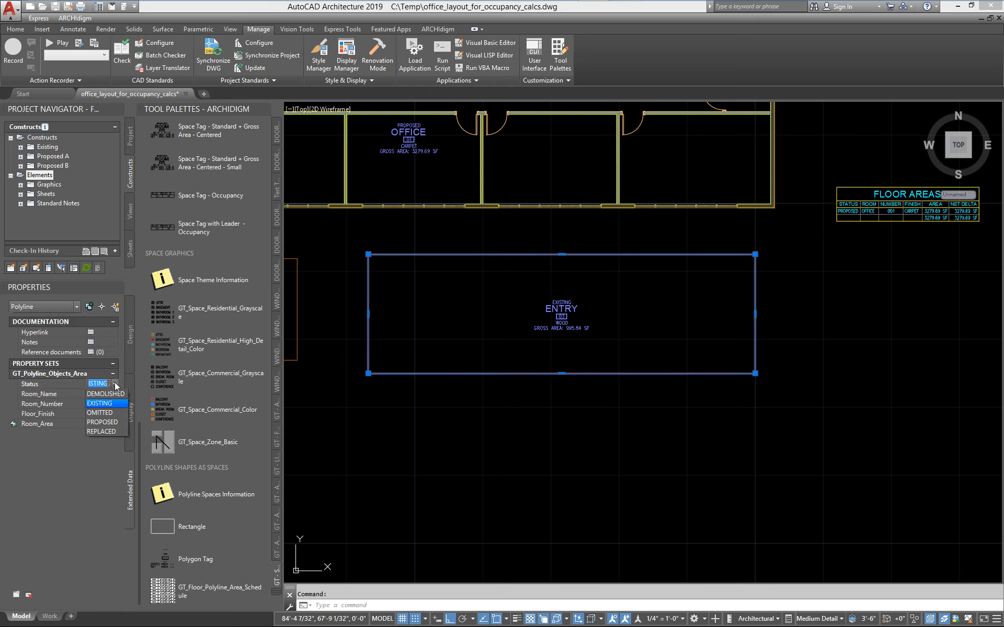
pyautogui.click(114, 422)
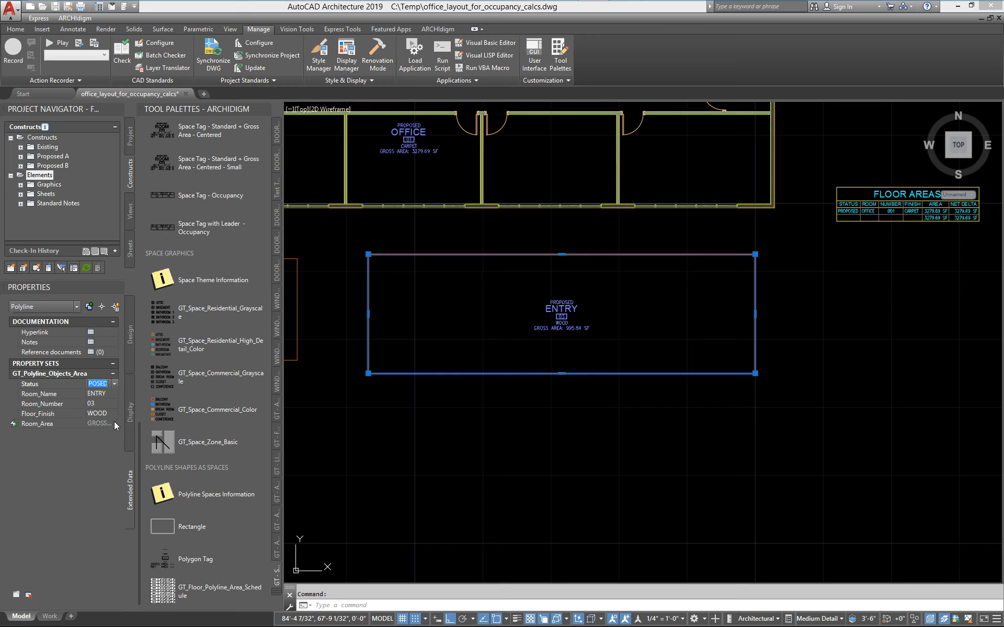
# Set the wide rectangle's Room_Name to LOBBY and its Floor_Finish to the custom value CARPEET, and clear the selection.
pyautogui.click(109, 394)
pyautogui.press('Tab')
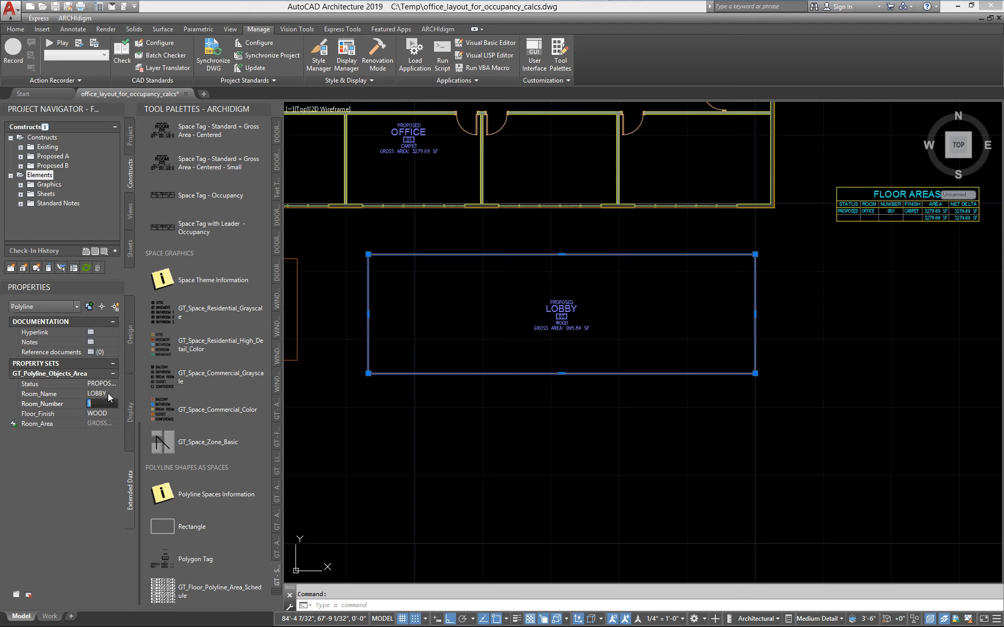
pyautogui.click(107, 413)
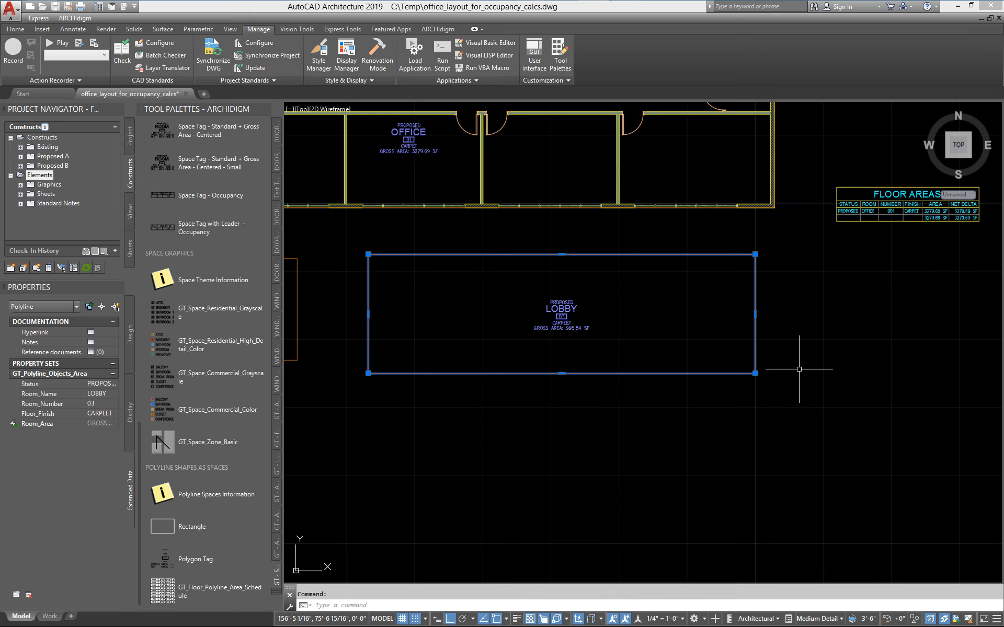
pyautogui.press('Escape')
# Add the garage and lobby rectangles to the objects scheduled by the FLOOR AREAS table.
pyautogui.moveTo(933, 191); pyautogui.dragTo(788, 208, button='middle')
pyautogui.moveTo(685, 273)
pyautogui.mouseDown(button='middle')
pyautogui.moveTo(782, 341)
pyautogui.moveTo(867, 339)
pyautogui.mouseUp(button='middle')
pyautogui.scroll(-2, 867, 340)
pyautogui.moveTo(757, 340); pyautogui.dragTo(695, 328, button='middle')
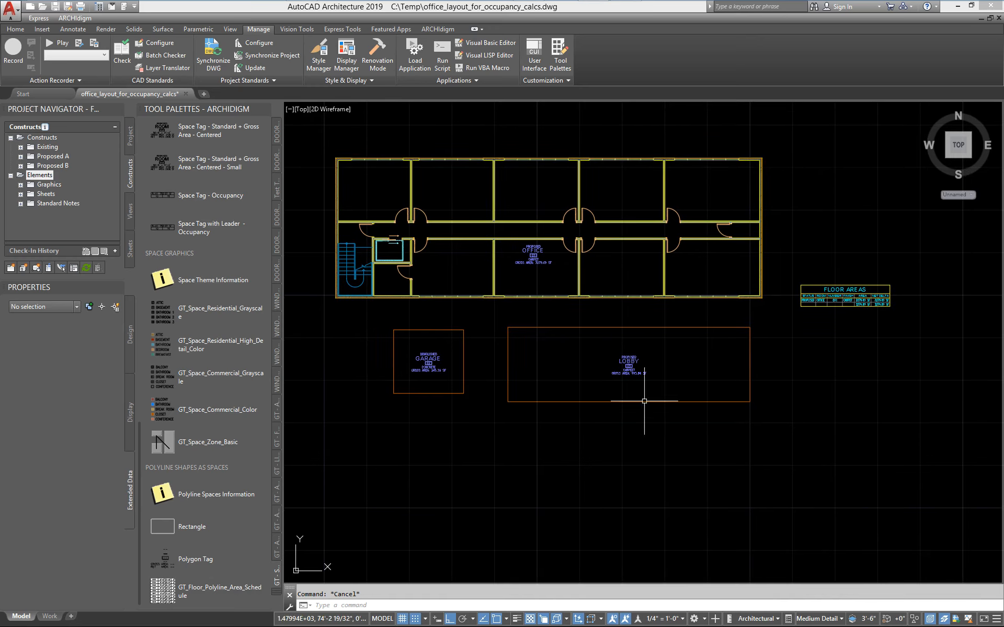
pyautogui.scroll(4, 841, 291)
pyautogui.moveTo(841, 291); pyautogui.dragTo(523, 279, button='middle')
pyautogui.click(524, 279)
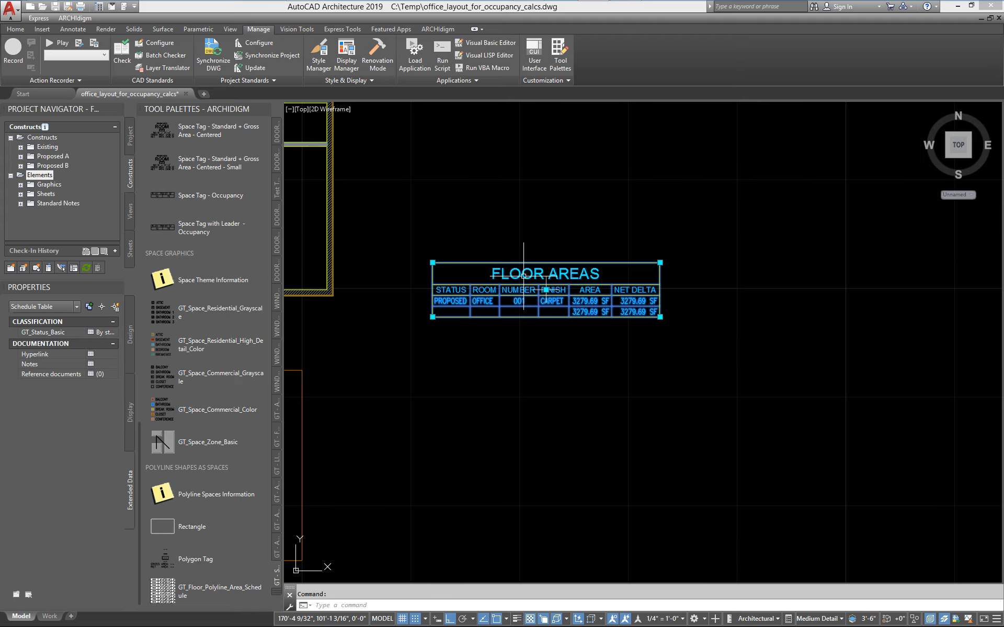
pyautogui.rightClick(505, 270)
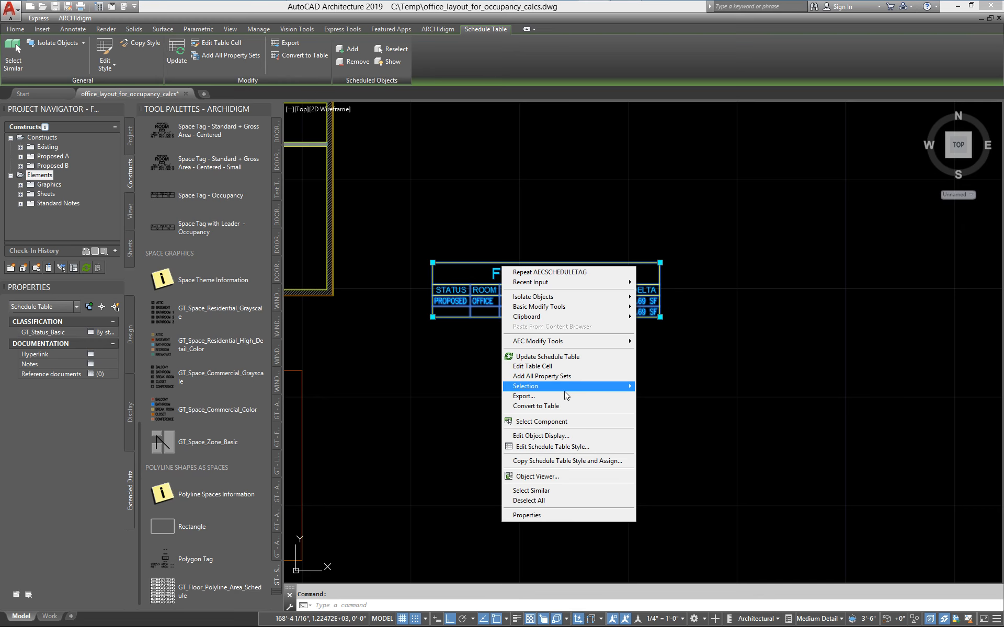
pyautogui.moveTo(565, 390)
pyautogui.click(651, 386)
pyautogui.scroll(-5, 507, 457)
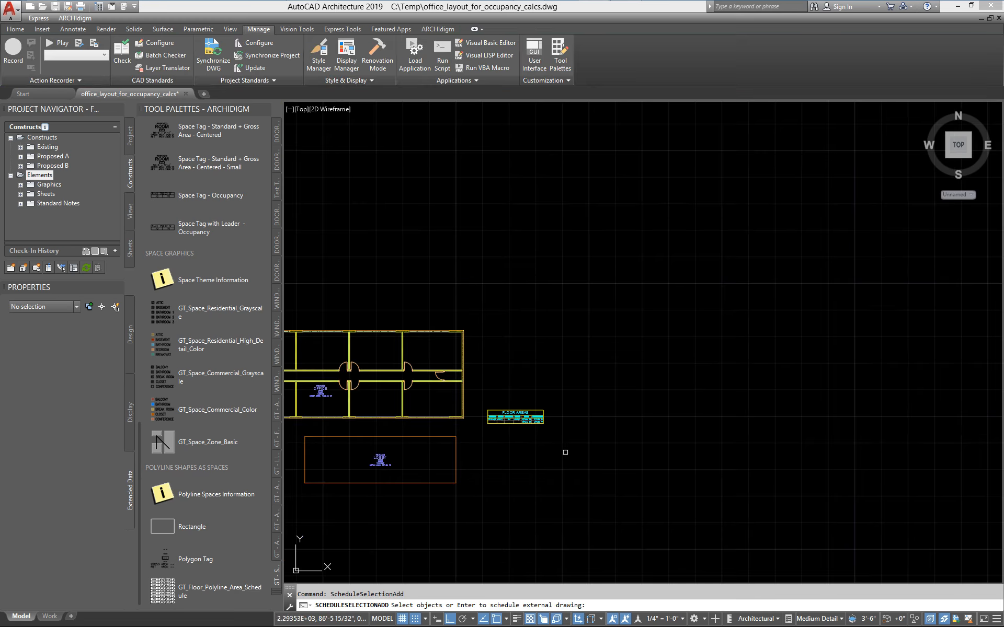
pyautogui.click(607, 406)
pyautogui.click(565, 396)
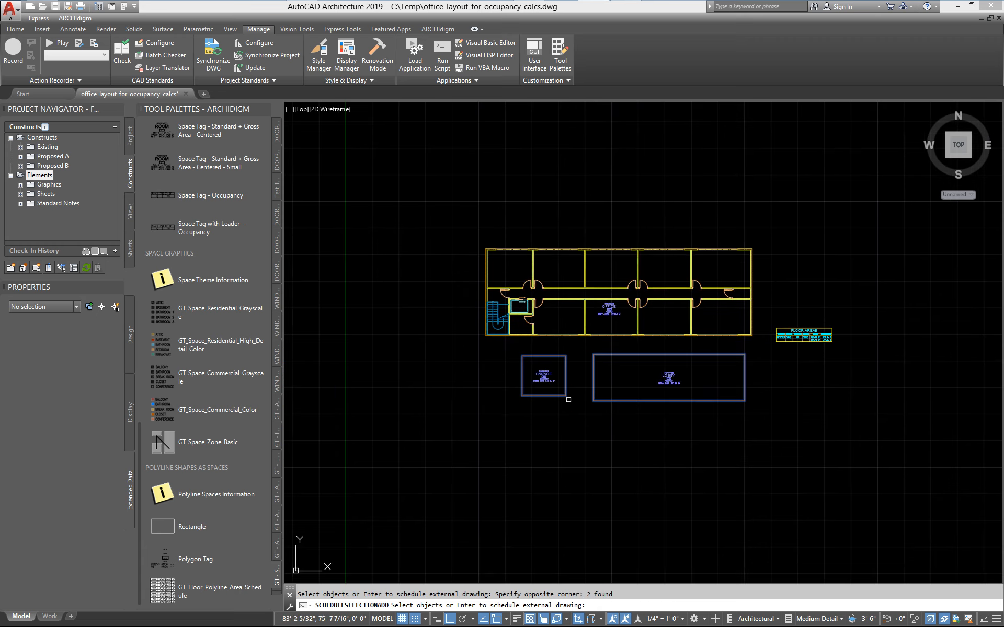
pyautogui.press('Return')
# Examine the extended FLOOR AREAS table's rows and totals against the tagged office, garage and lobby areas.
pyautogui.scroll(5, 829, 303)
pyautogui.moveTo(712, 471); pyautogui.dragTo(458, 343, button='middle')
pyautogui.scroll(5, 399, 331)
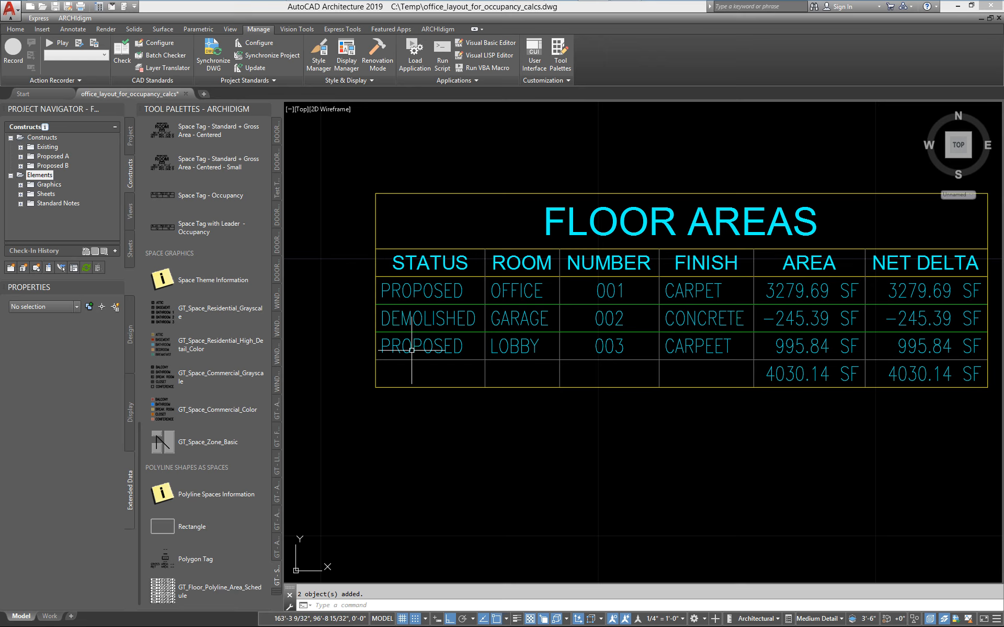
pyautogui.scroll(-2, 455, 359)
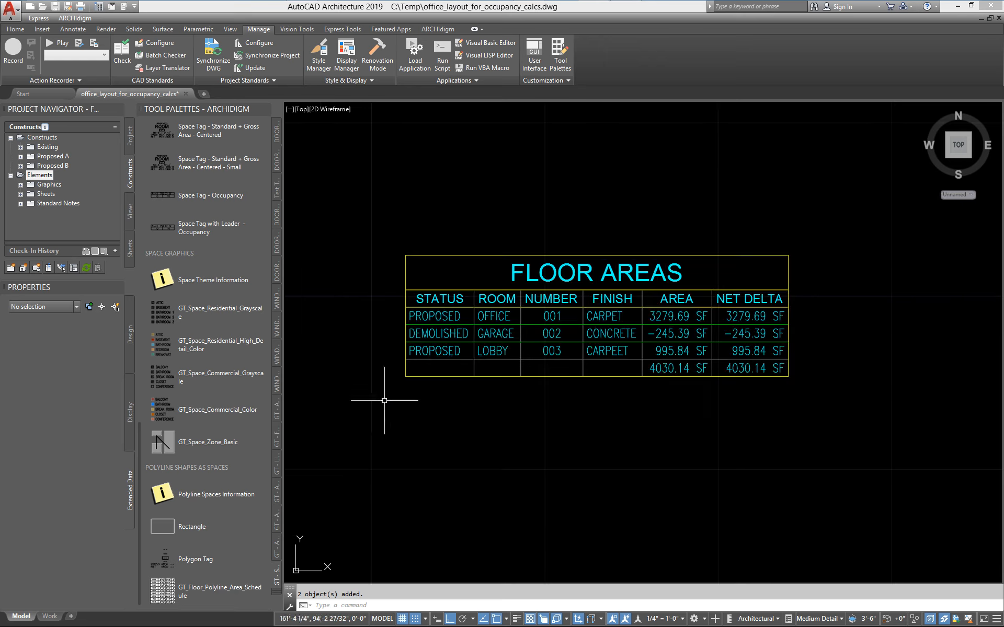
pyautogui.moveTo(356, 424); pyautogui.dragTo(829, 324, button='middle')
pyautogui.scroll(-2, 831, 323)
pyautogui.scroll(2, 587, 408)
pyautogui.scroll(-2, 587, 408)
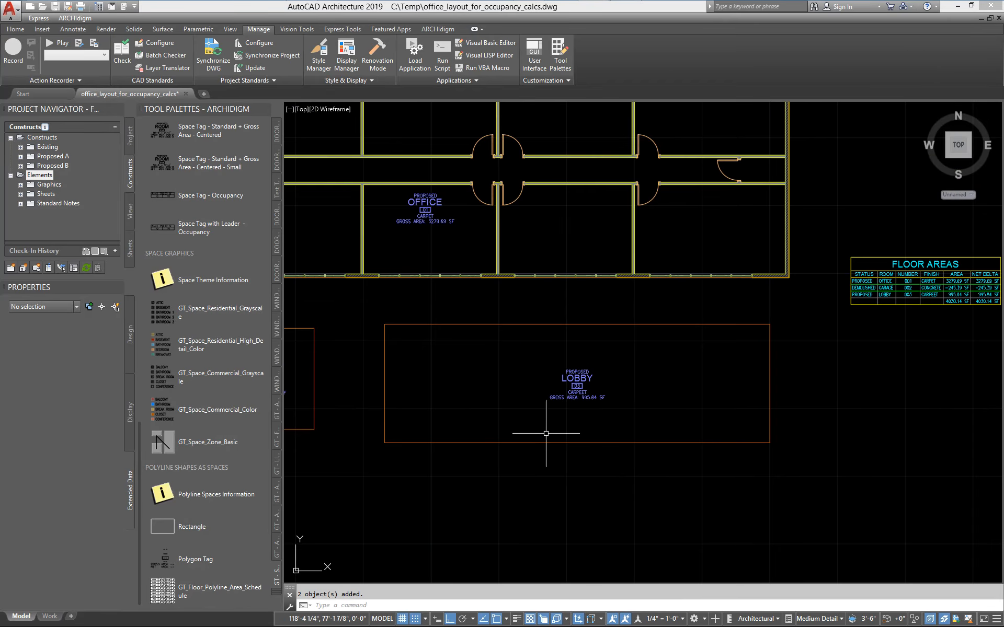
pyautogui.moveTo(545, 433); pyautogui.dragTo(490, 427, button='middle')
pyautogui.moveTo(410, 298); pyautogui.dragTo(551, 419, button='middle')
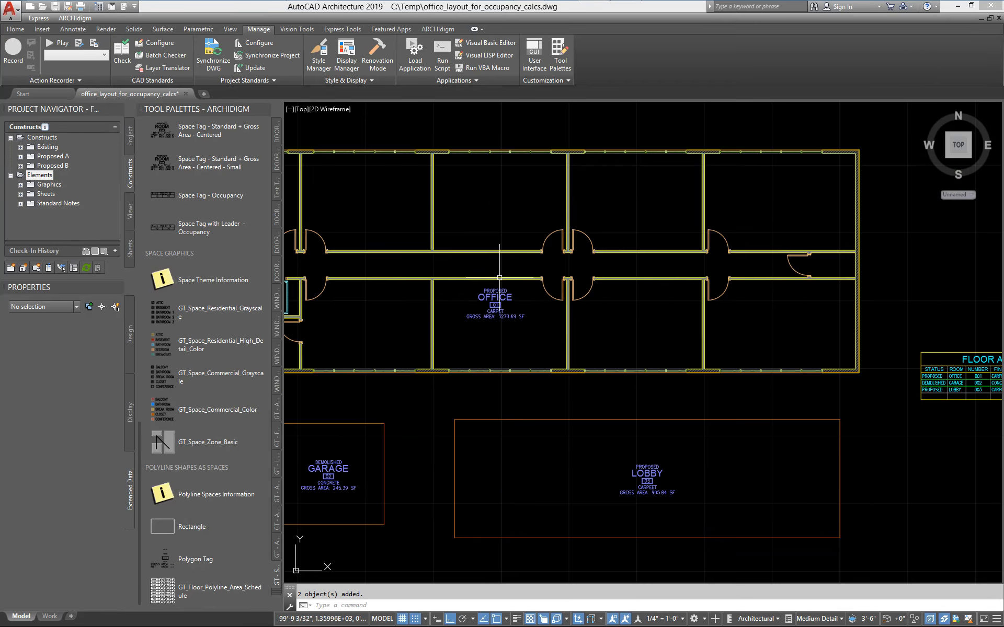
# Set the Status of the building's OFFICE outline polyline to EXISTING and clear the selection.
pyautogui.scroll(4, 500, 278)
pyautogui.scroll(-4, 509, 290)
pyautogui.scroll(5, 537, 150)
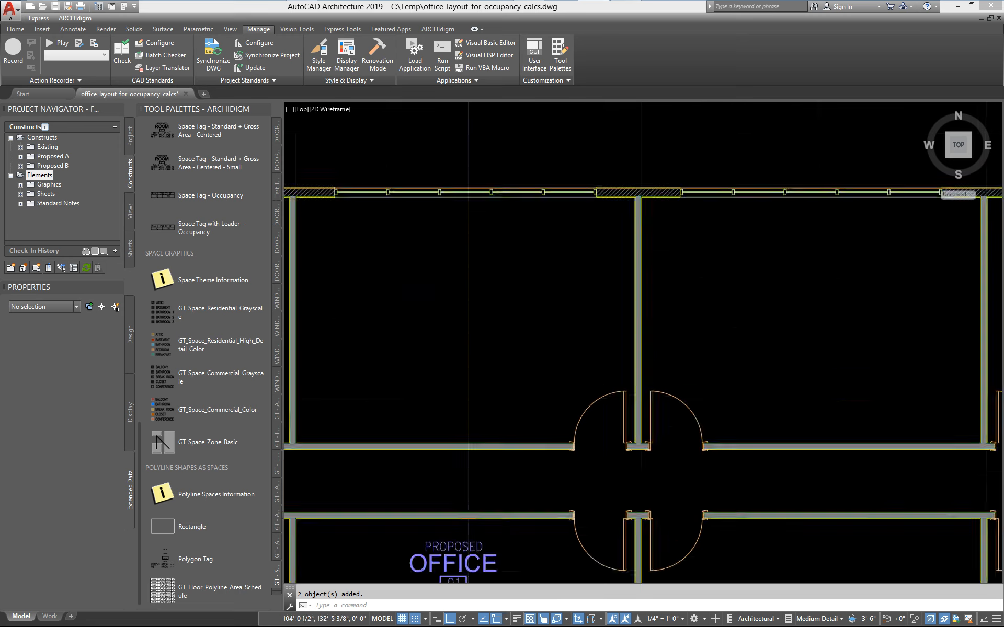
pyautogui.click(524, 191)
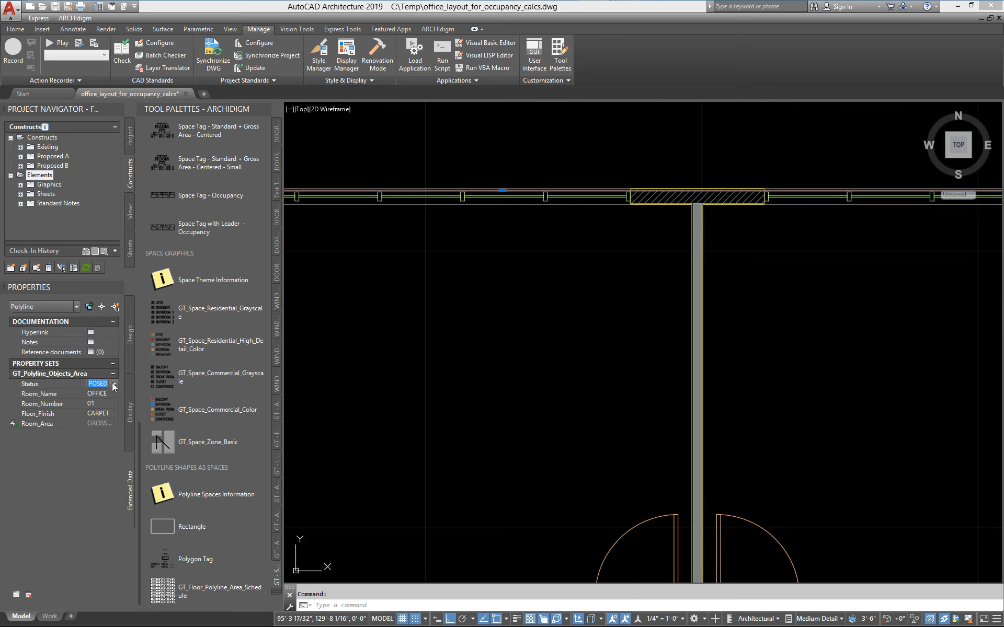
pyautogui.click(114, 383)
pyautogui.click(112, 403)
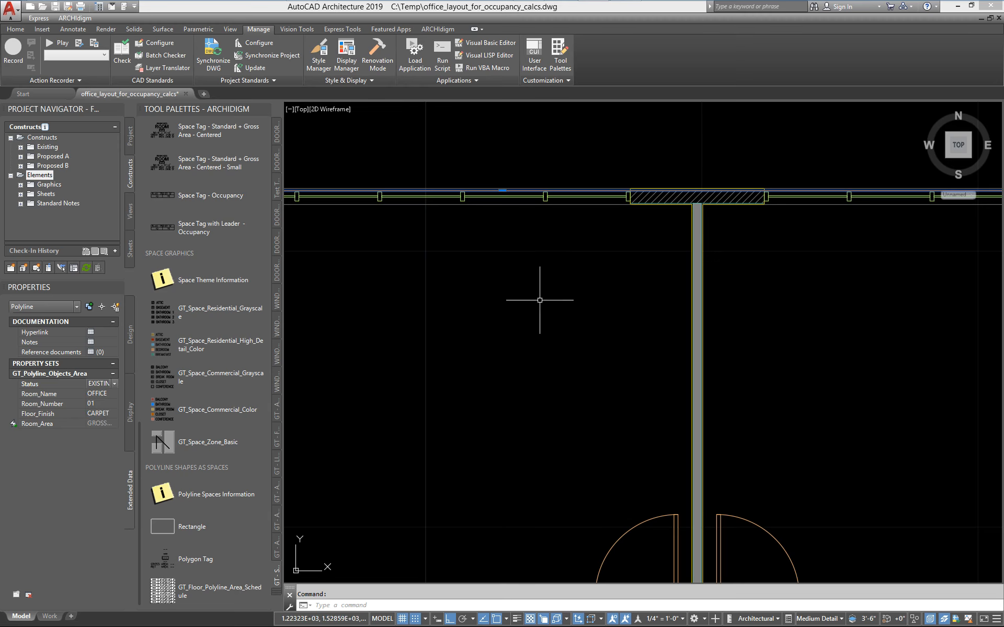
pyautogui.scroll(-3, 454, 470)
pyautogui.scroll(-3, 575, 366)
pyautogui.scroll(1, 594, 347)
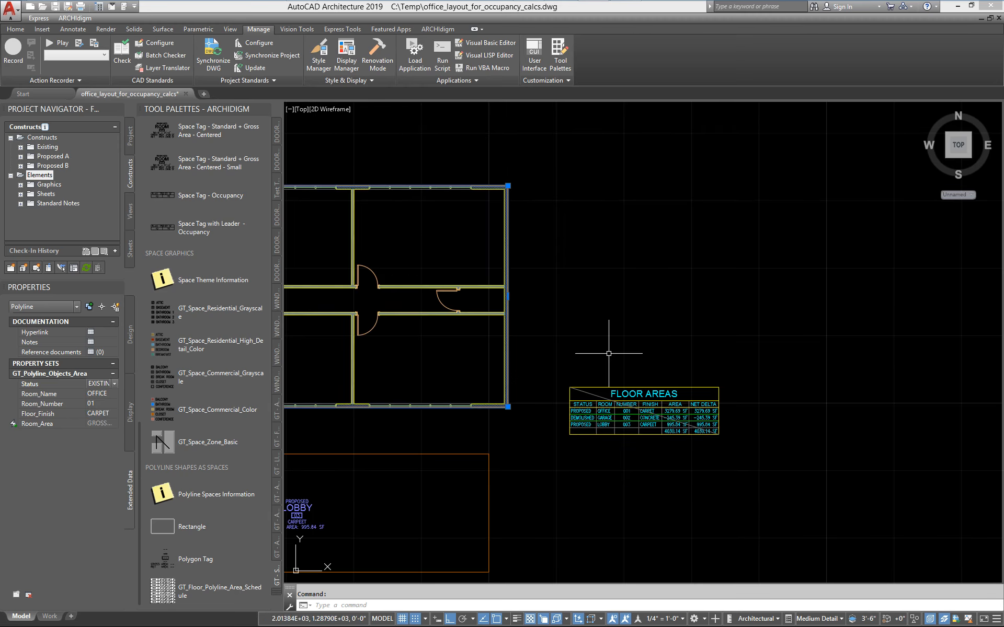
pyautogui.press('Escape')
# Update the FLOOR AREAS schedule table so it reflects the office's changed status.
pyautogui.scroll(3, 605, 391)
pyautogui.moveTo(606, 391); pyautogui.dragTo(355, 273, button='middle')
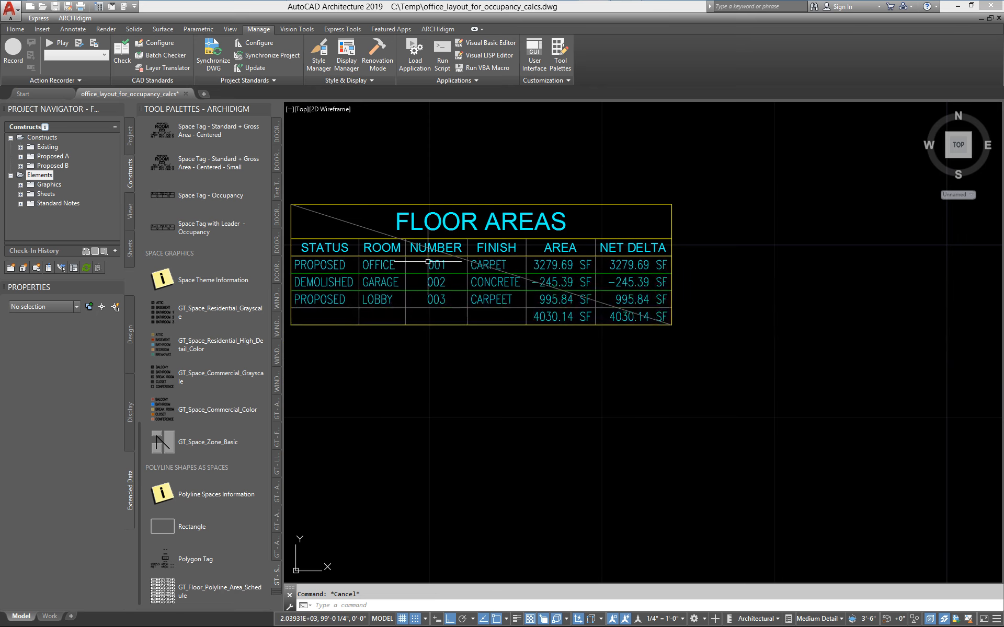
pyautogui.moveTo(429, 261); pyautogui.dragTo(559, 273, button='middle')
pyautogui.click(512, 283)
pyautogui.rightClick(512, 283)
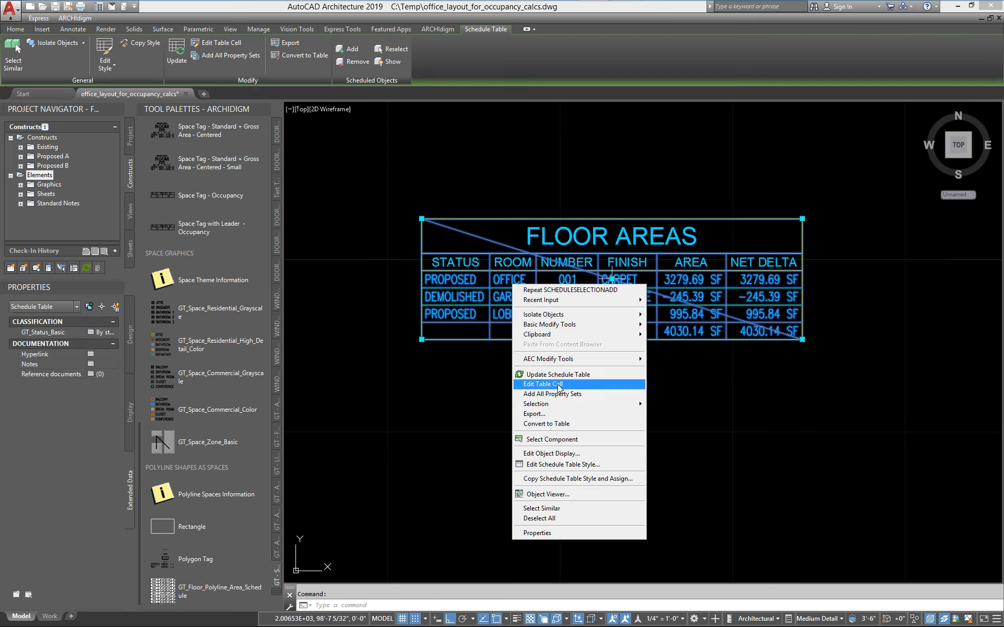
pyautogui.click(523, 377)
pyautogui.scroll(5, 486, 314)
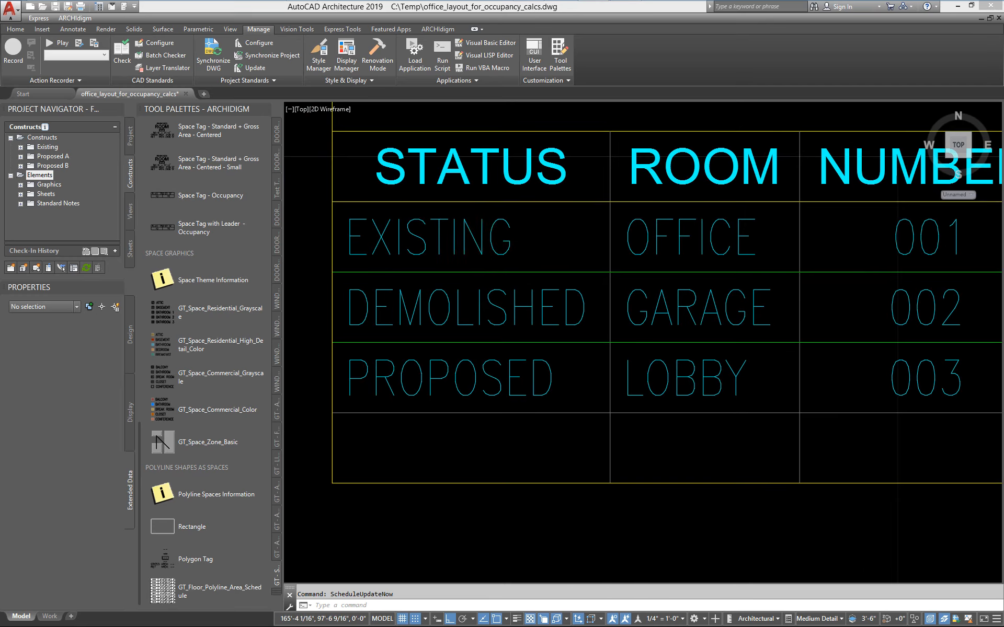
# Examine the updated FLOOR AREAS table, comparing the AREA and NET DELTA values of each row and their totals.
pyautogui.scroll(-5, 485, 333)
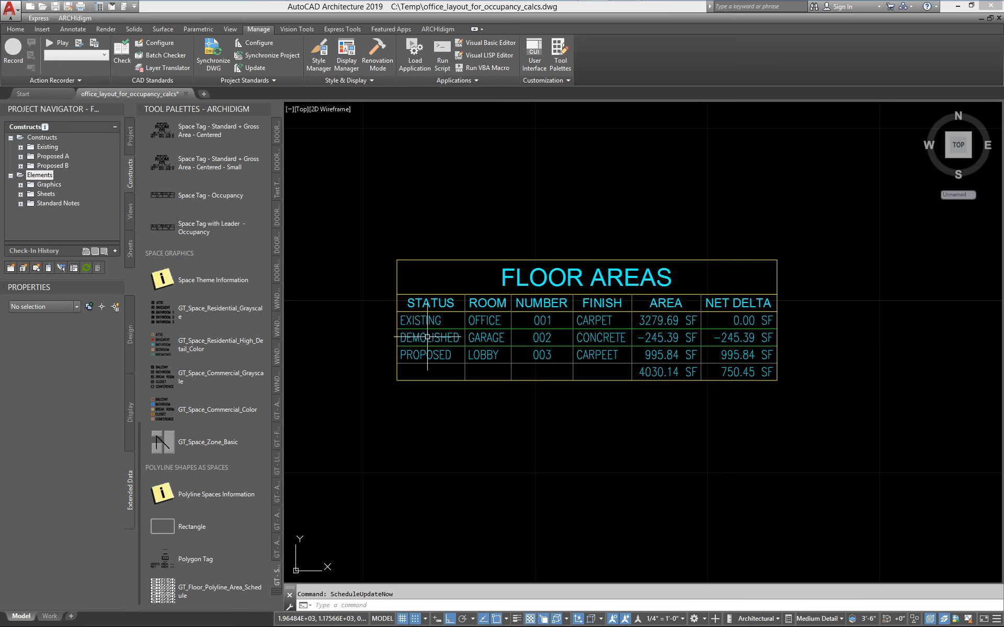
pyautogui.scroll(2, 426, 337)
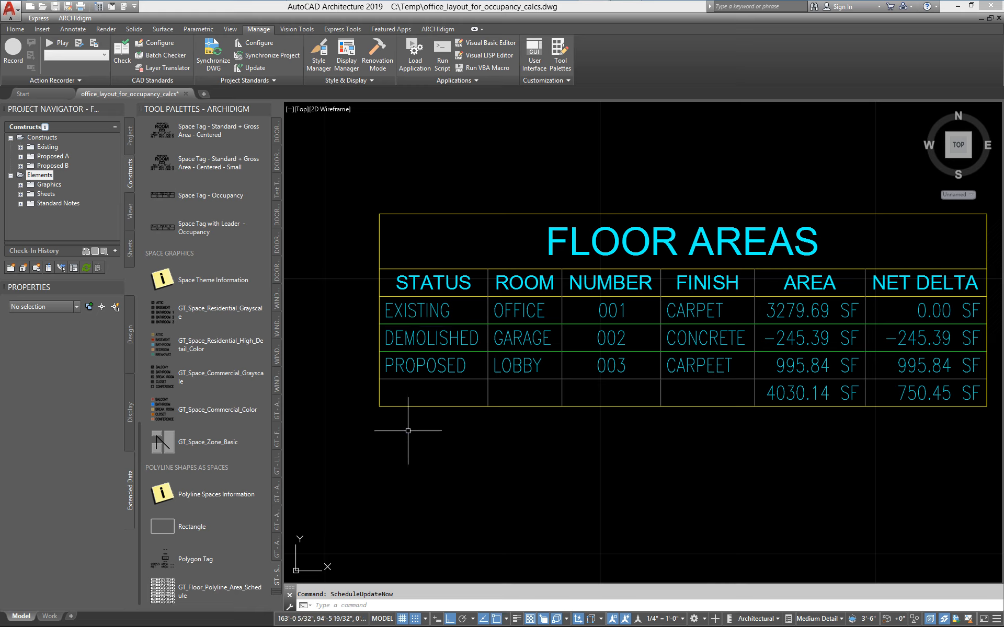
pyautogui.moveTo(687, 321); pyautogui.dragTo(644, 292, button='middle')
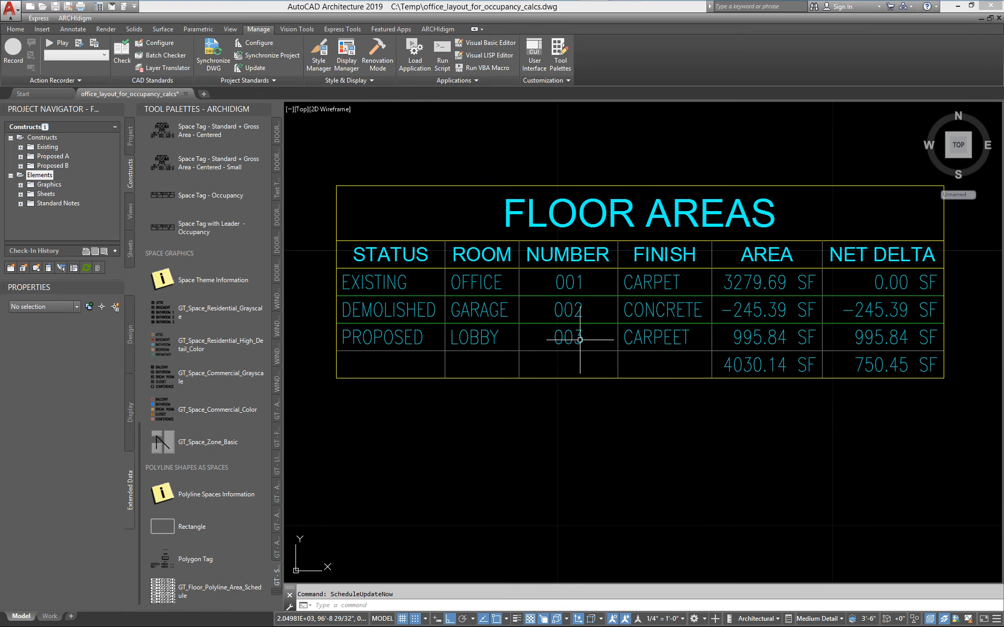
pyautogui.scroll(-2, 580, 339)
pyautogui.moveTo(578, 341)
pyautogui.mouseDown(button='middle')
pyautogui.moveTo(485, 352)
pyautogui.moveTo(582, 335)
pyautogui.mouseUp(button='middle')
pyautogui.scroll(1, 499, 348)
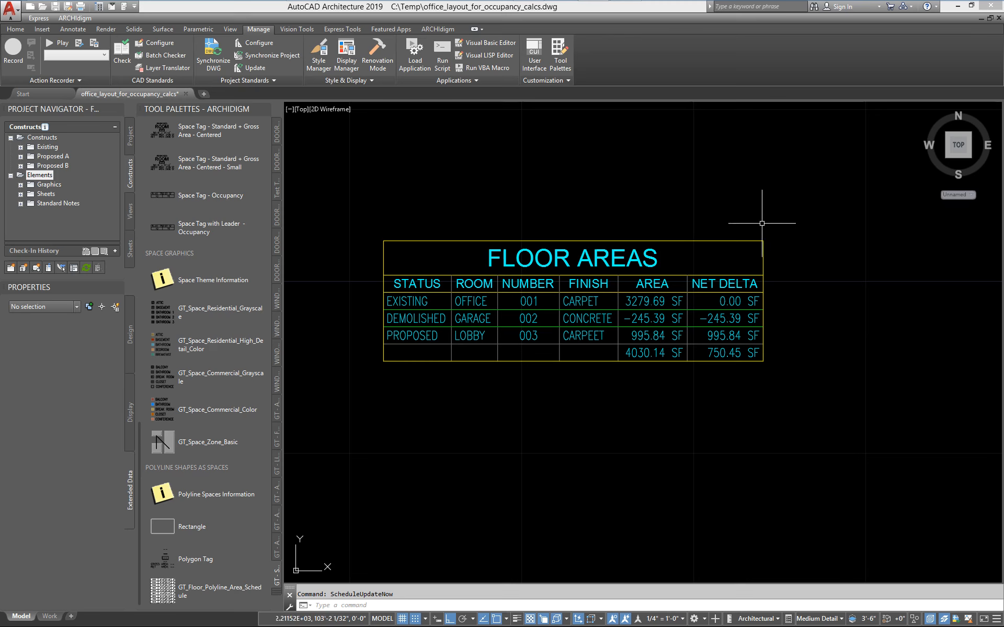
pyautogui.moveTo(742, 357)
pyautogui.mouseDown(button='middle')
pyautogui.moveTo(692, 356)
pyautogui.moveTo(712, 360)
pyautogui.mouseUp(button='middle')
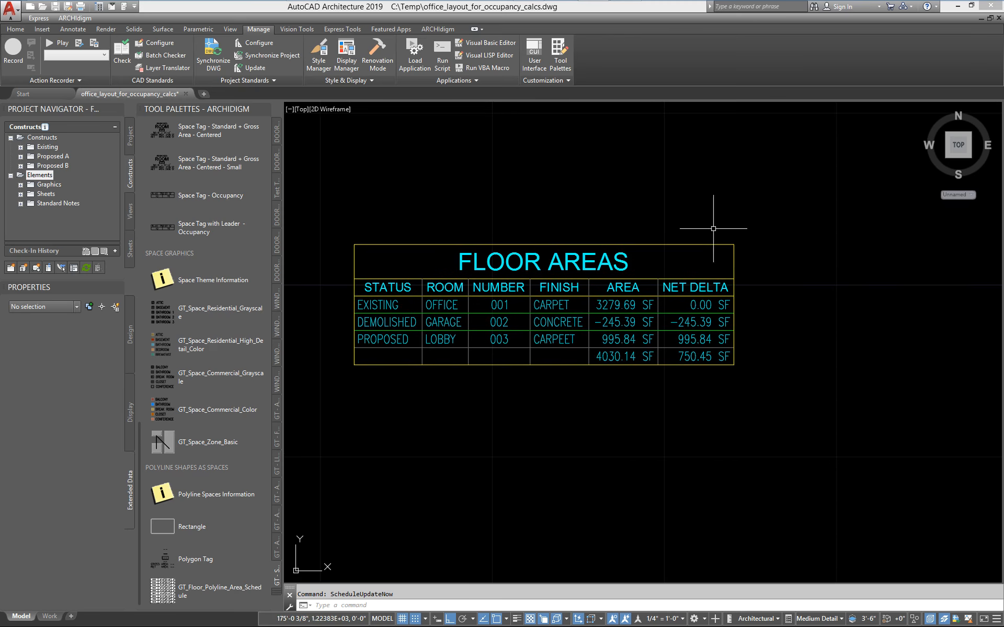
pyautogui.scroll(4, 693, 302)
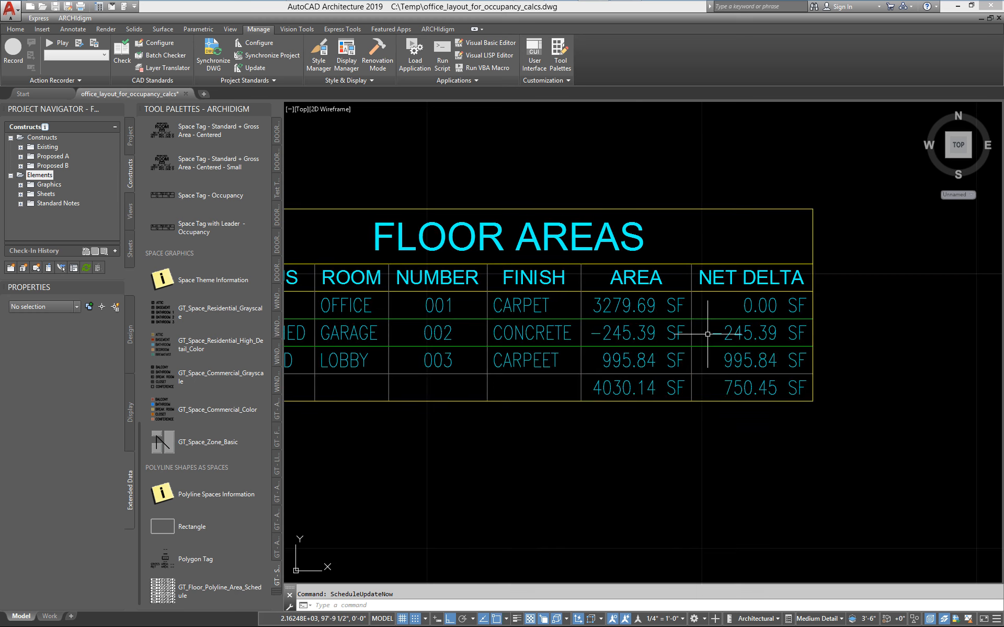
pyautogui.moveTo(708, 334); pyautogui.dragTo(768, 327, button='middle')
pyautogui.moveTo(626, 313); pyautogui.dragTo(698, 309, button='middle')
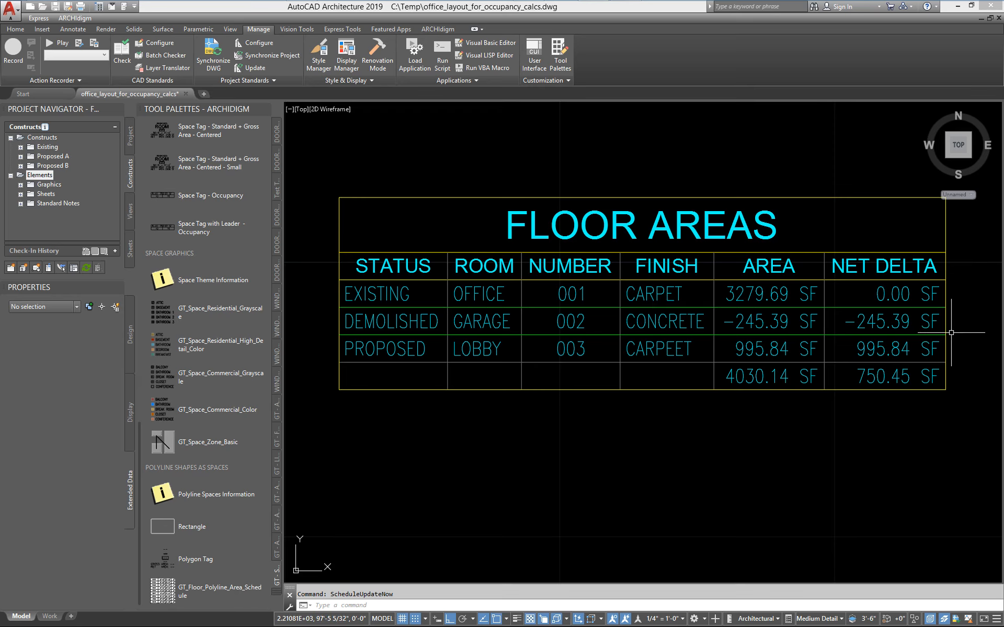
pyautogui.moveTo(949, 332); pyautogui.dragTo(936, 331, button='middle')
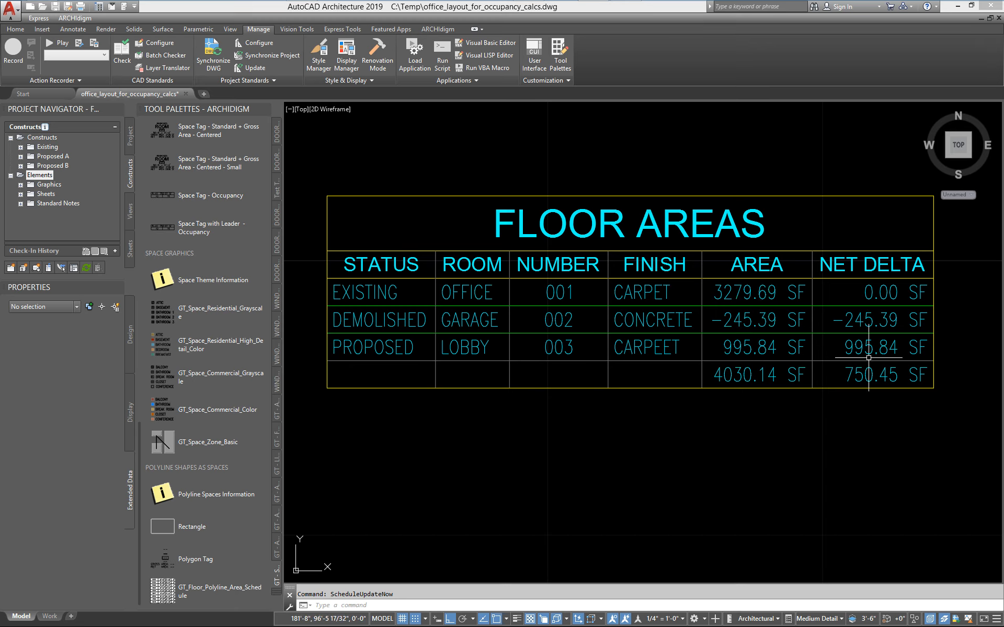
pyautogui.moveTo(832, 297); pyautogui.dragTo(722, 273, button='middle')
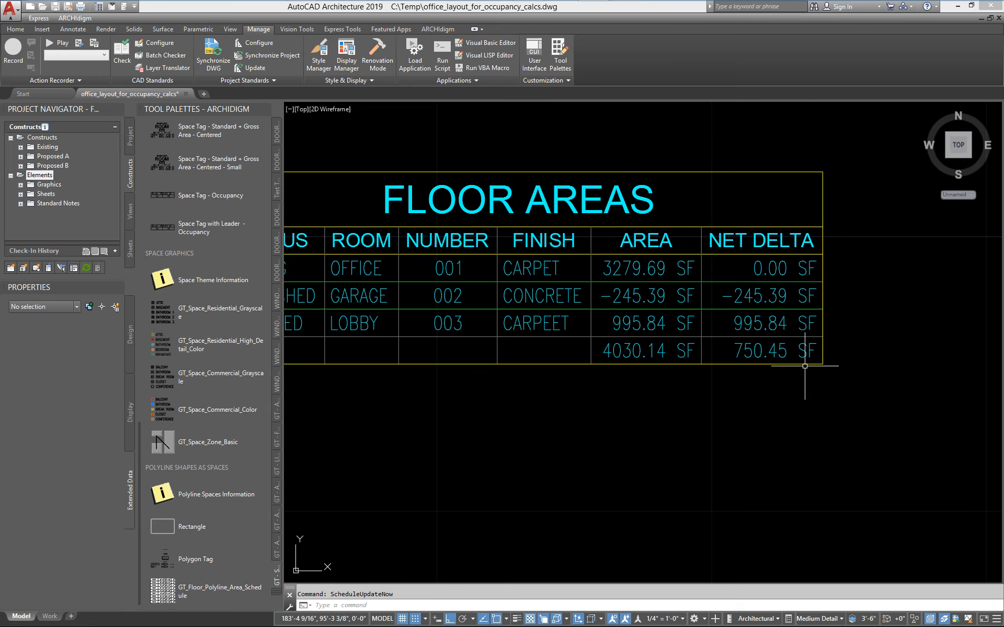
pyautogui.scroll(-4, 785, 374)
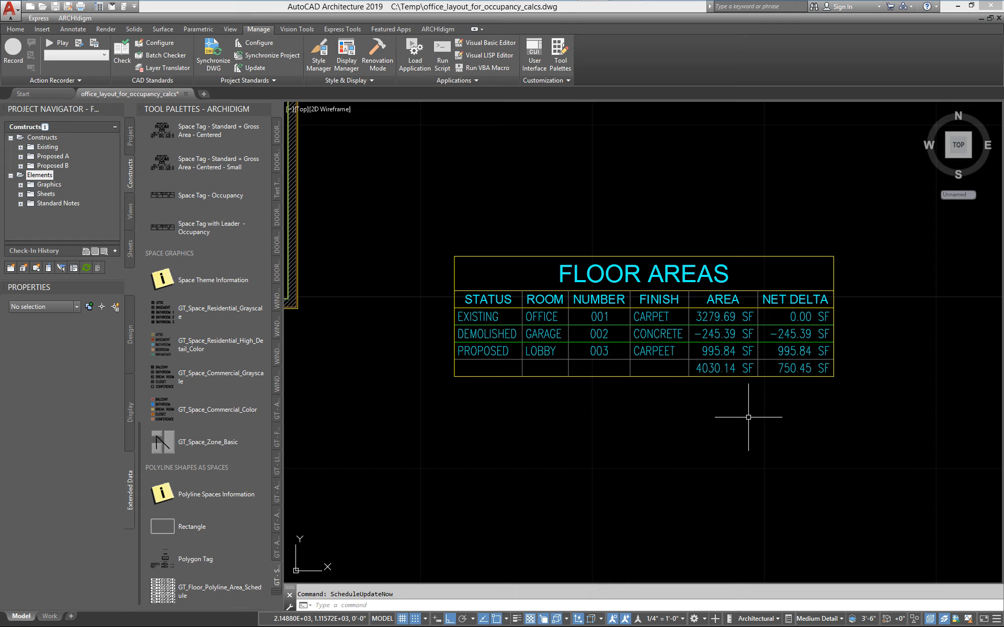
pyautogui.scroll(5, 746, 415)
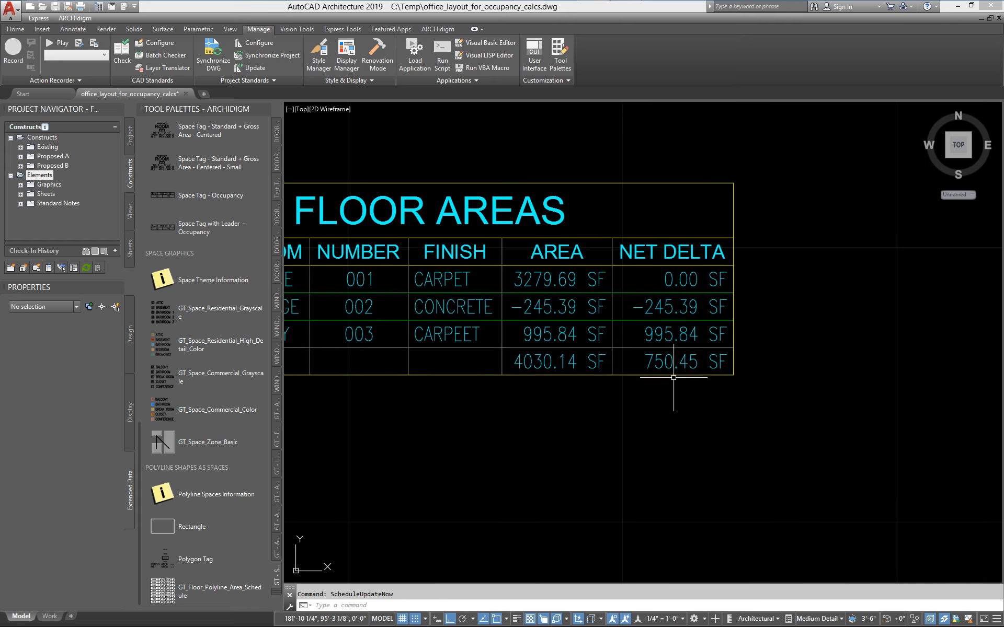
pyautogui.moveTo(673, 377)
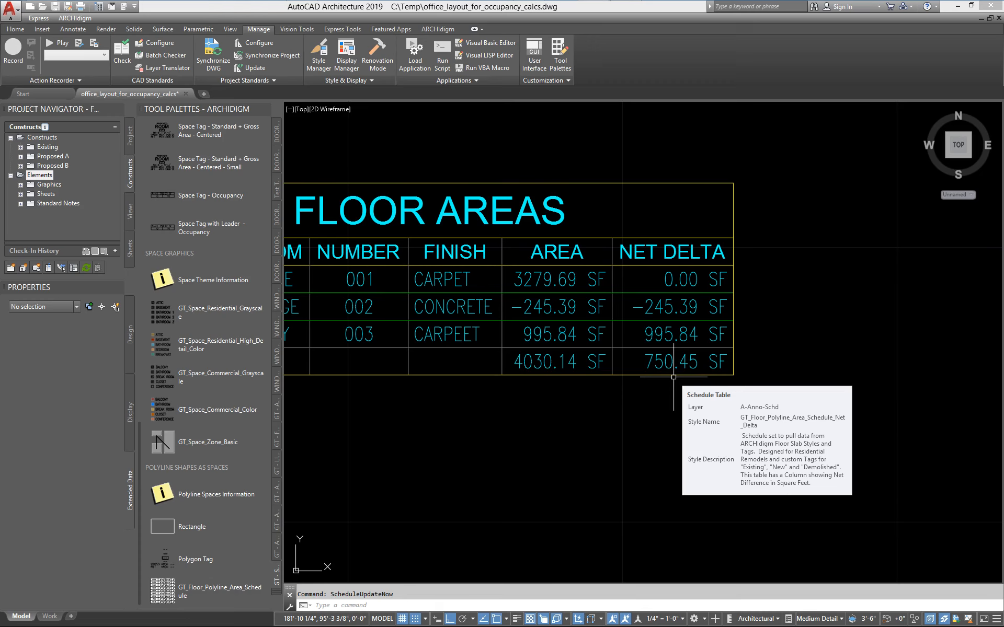
pyautogui.scroll(-2, 673, 377)
pyautogui.moveTo(626, 375); pyautogui.dragTo(714, 367, button='middle')
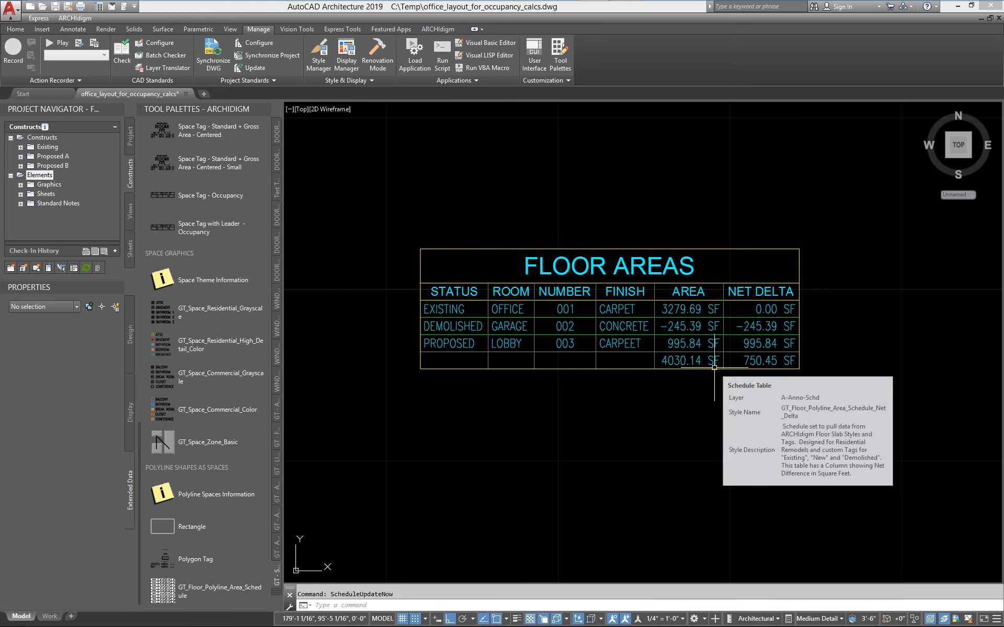
pyautogui.scroll(-2, 691, 361)
pyautogui.moveTo(638, 363); pyautogui.dragTo(781, 337, button='middle')
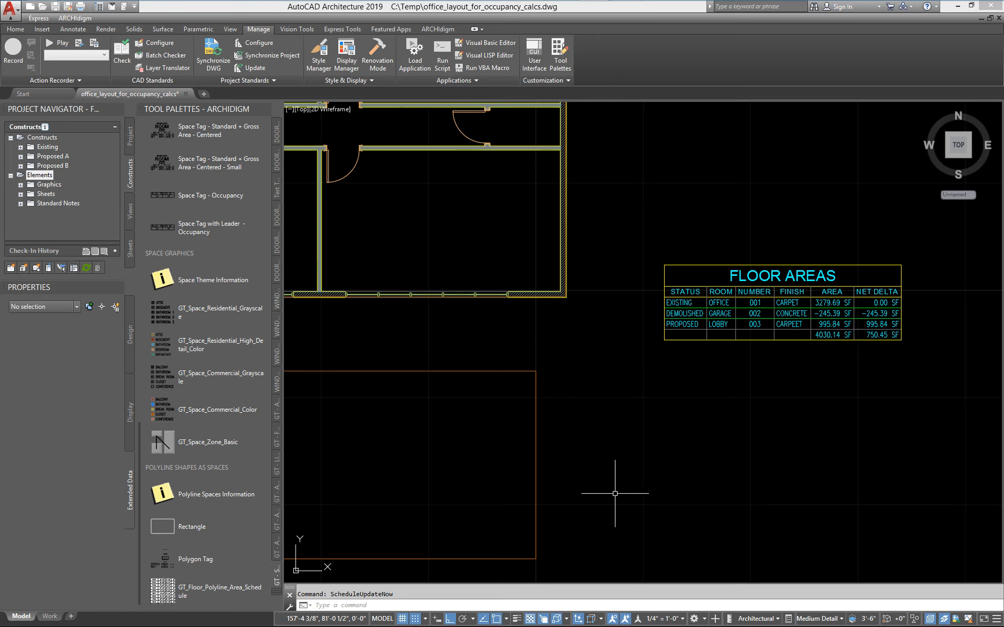
# Examine the office, lobby and garage tags on the floor plan, ending with a close look at the garage rectangle.
pyautogui.scroll(-2, 589, 376)
pyautogui.moveTo(555, 364); pyautogui.dragTo(619, 370, button='middle')
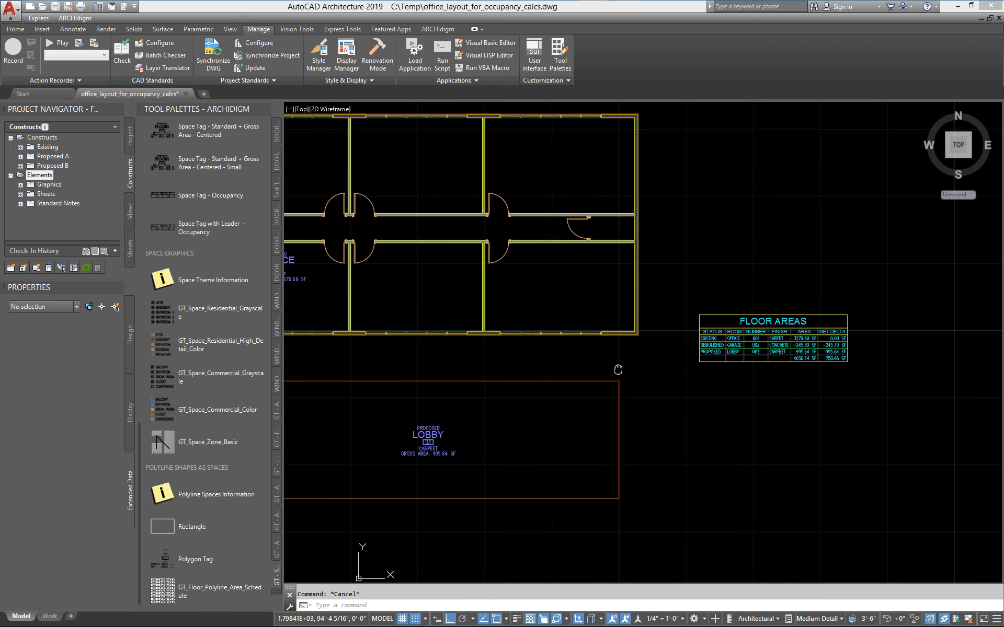
pyautogui.moveTo(604, 229); pyautogui.dragTo(676, 247, button='middle')
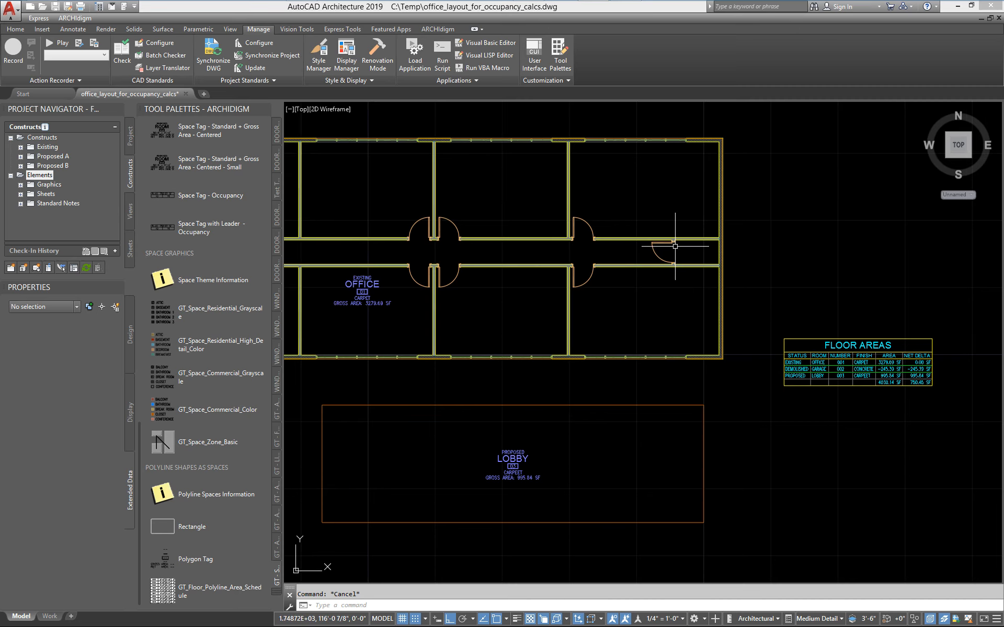
pyautogui.scroll(-2, 642, 261)
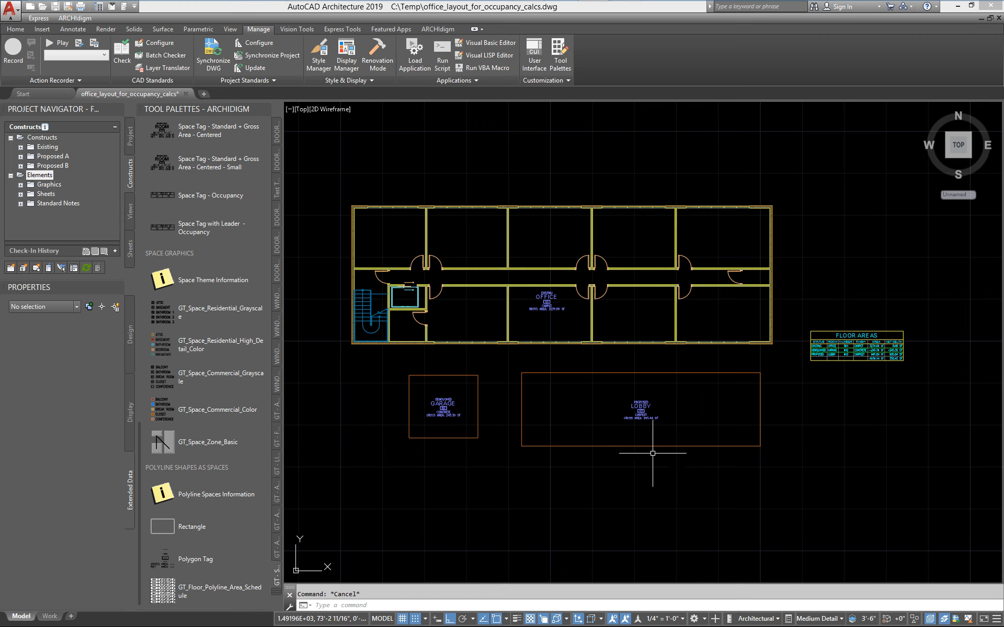
pyautogui.scroll(3, 419, 429)
pyautogui.moveTo(439, 438); pyautogui.dragTo(465, 441, button='middle')
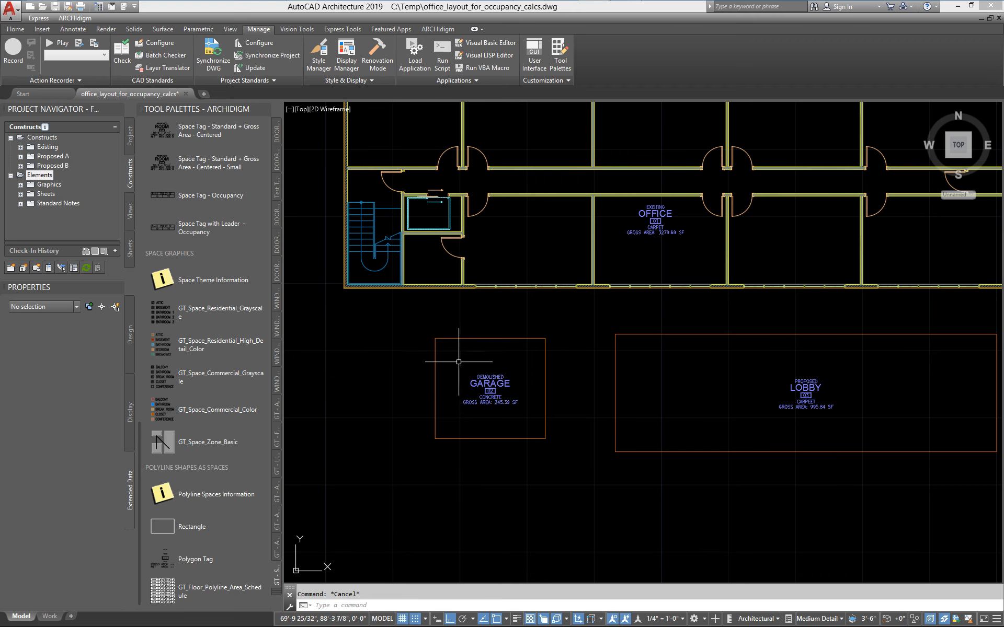
pyautogui.moveTo(458, 363)
pyautogui.mouseDown(button='middle')
pyautogui.moveTo(444, 333)
pyautogui.moveTo(514, 313)
pyautogui.moveTo(546, 331)
pyautogui.mouseUp(button='middle')
pyautogui.scroll(2, 477, 314)
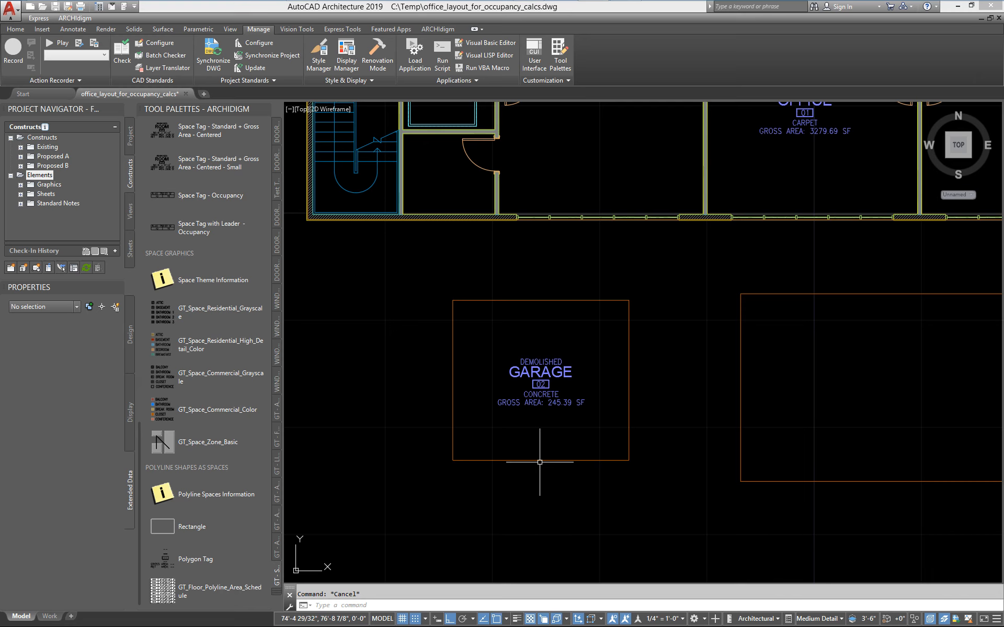
# Open the GT_Polyline_Objects_Area property set definition of office_layout_for_occupancy_calcs.dwg in the Style Manager to inspect its properties.
pyautogui.click(319, 53)
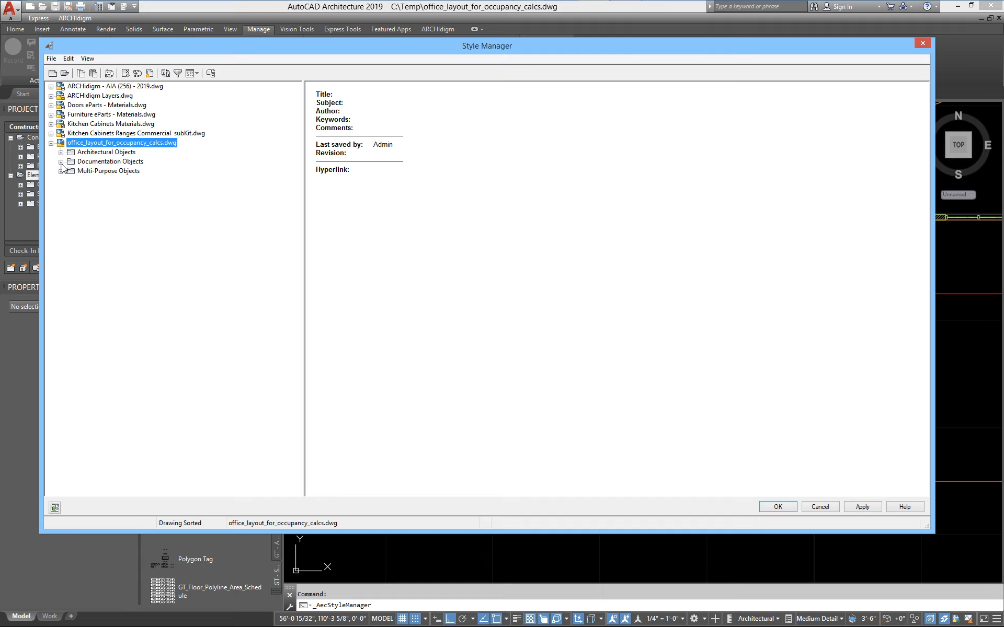
pyautogui.click(60, 162)
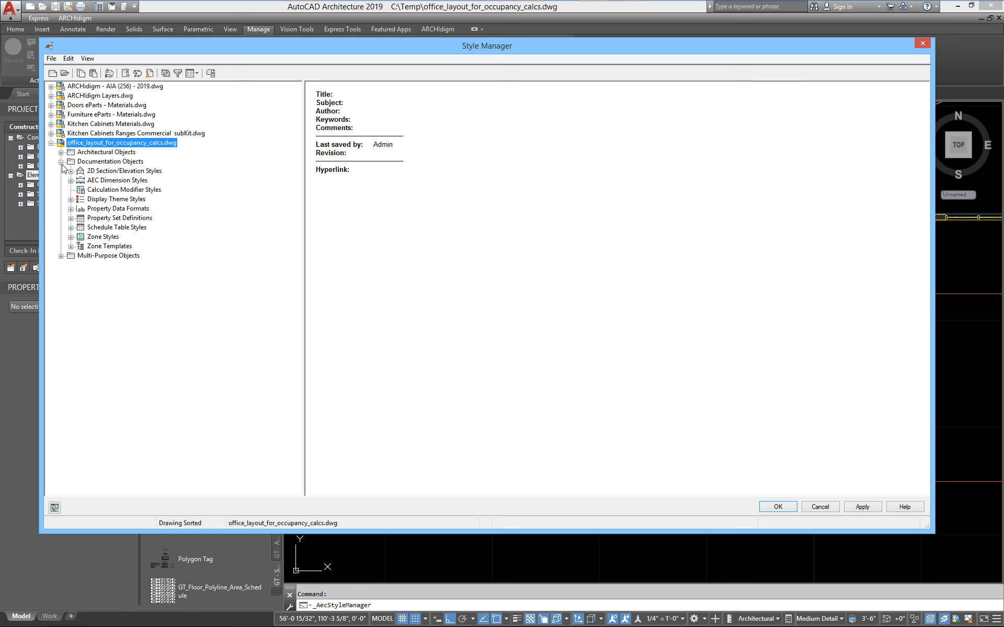
pyautogui.click(79, 219)
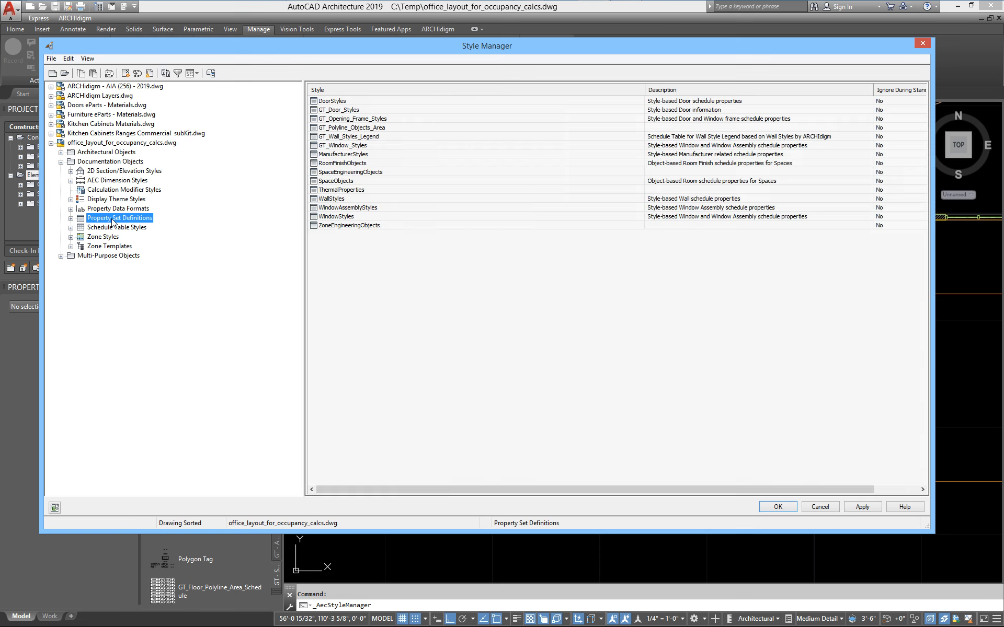
pyautogui.click(71, 219)
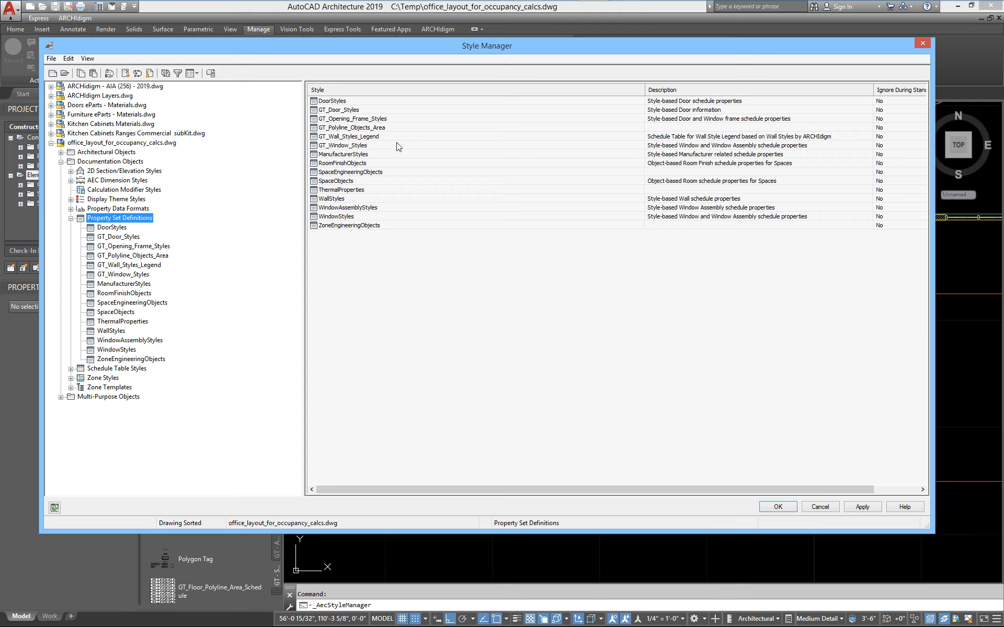
pyautogui.click(333, 129)
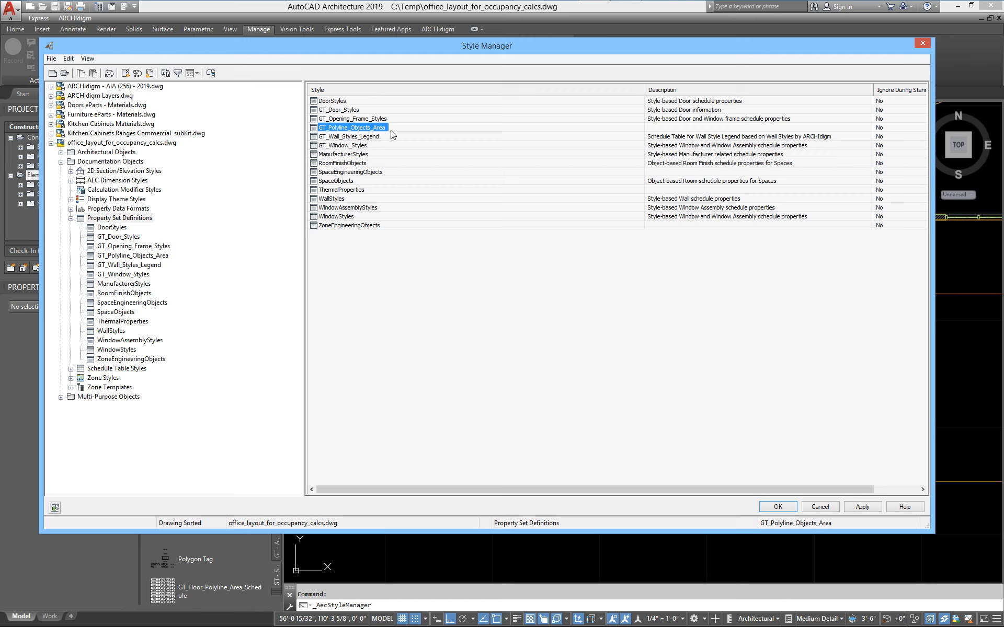
pyautogui.doubleClick(343, 128)
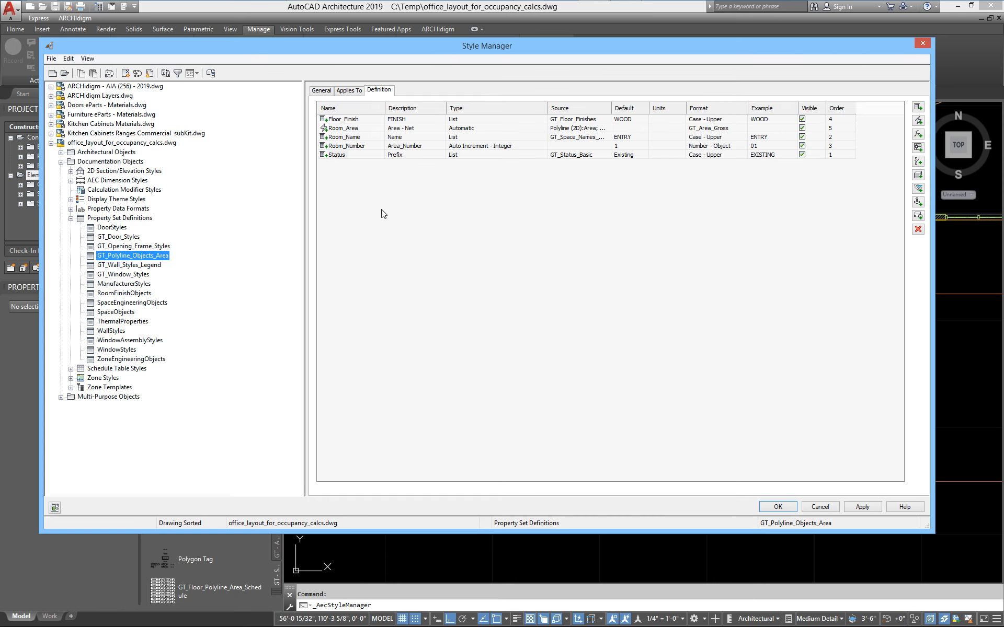
# Review the object types GT_Polyline_Objects_Area applies to, toggling Polyline (3D) on and off, and display the Styles and Definitions choices.
pyautogui.click(352, 92)
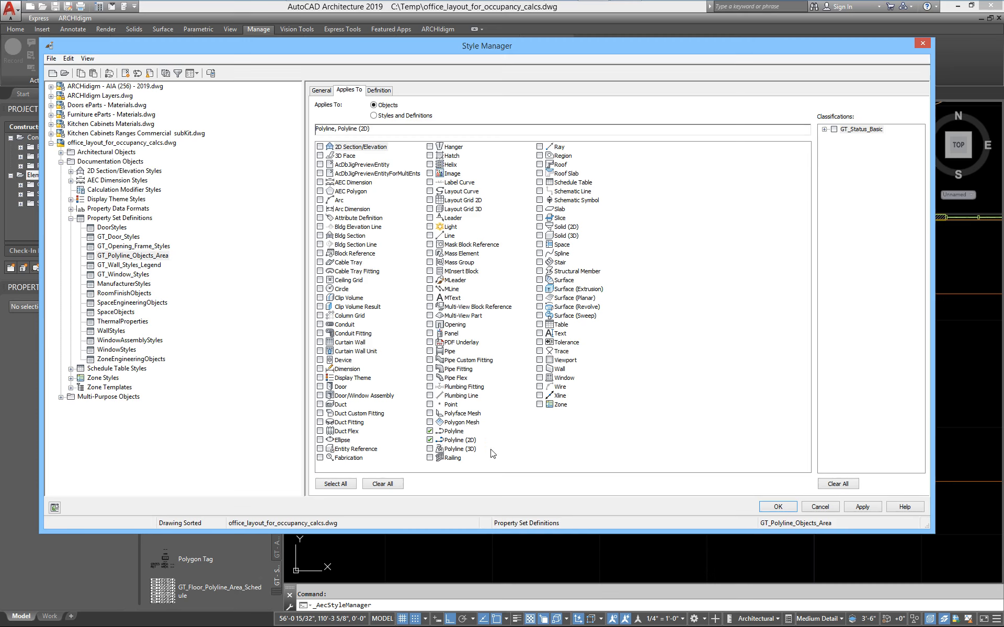
pyautogui.click(430, 448)
pyautogui.click(429, 448)
pyautogui.click(380, 116)
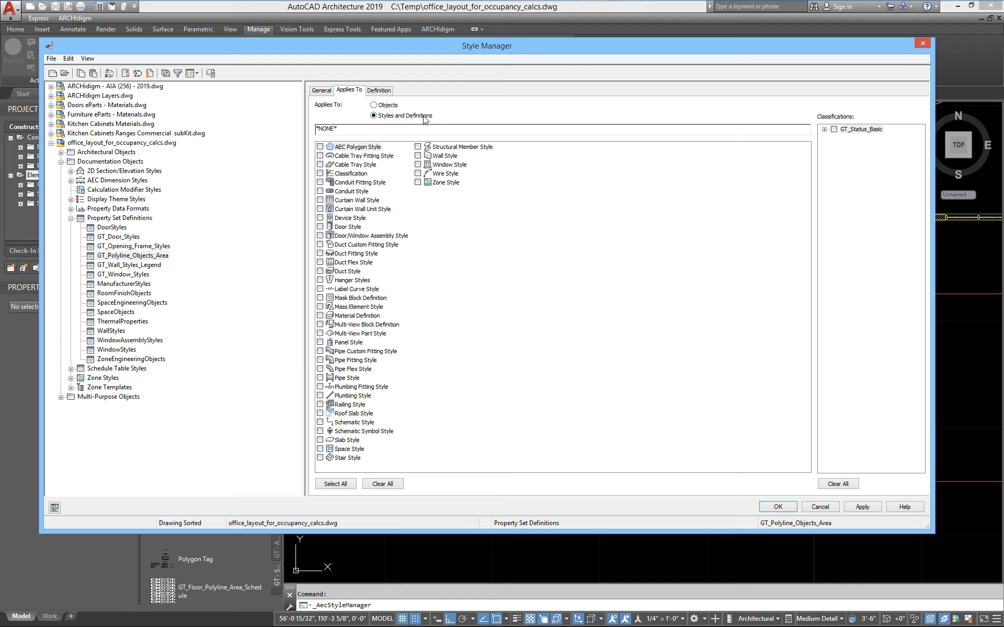
# Return GT_Polyline_Objects_Area to applying to objects and review its property definitions, including Status.
pyautogui.click(375, 106)
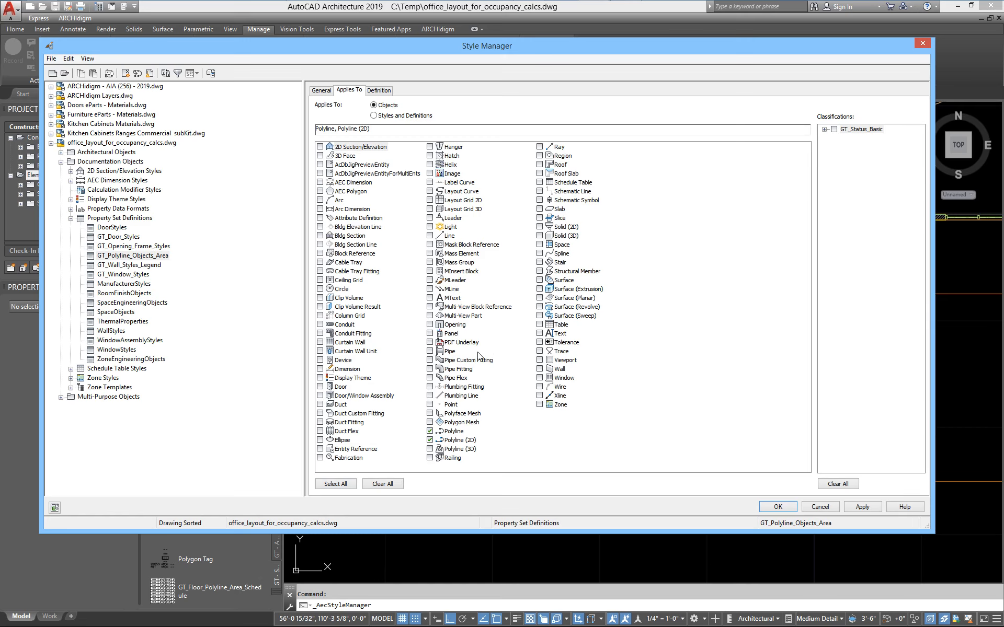
pyautogui.click(378, 92)
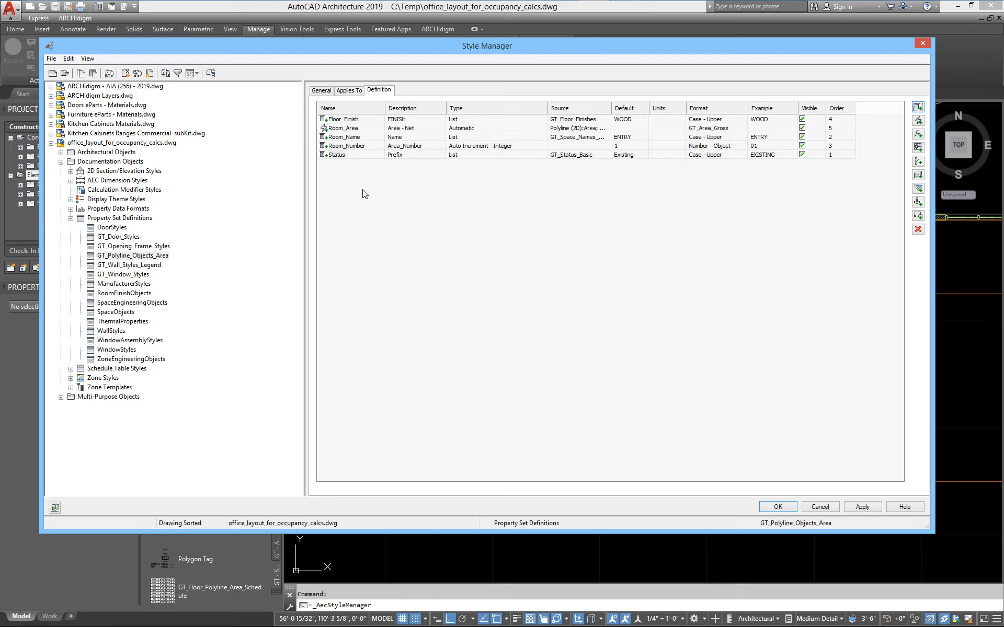
pyautogui.click(334, 156)
# Add a manual property definition named Phase to GT_Polyline_Objects_Area and set its type to List.
pyautogui.click(918, 108)
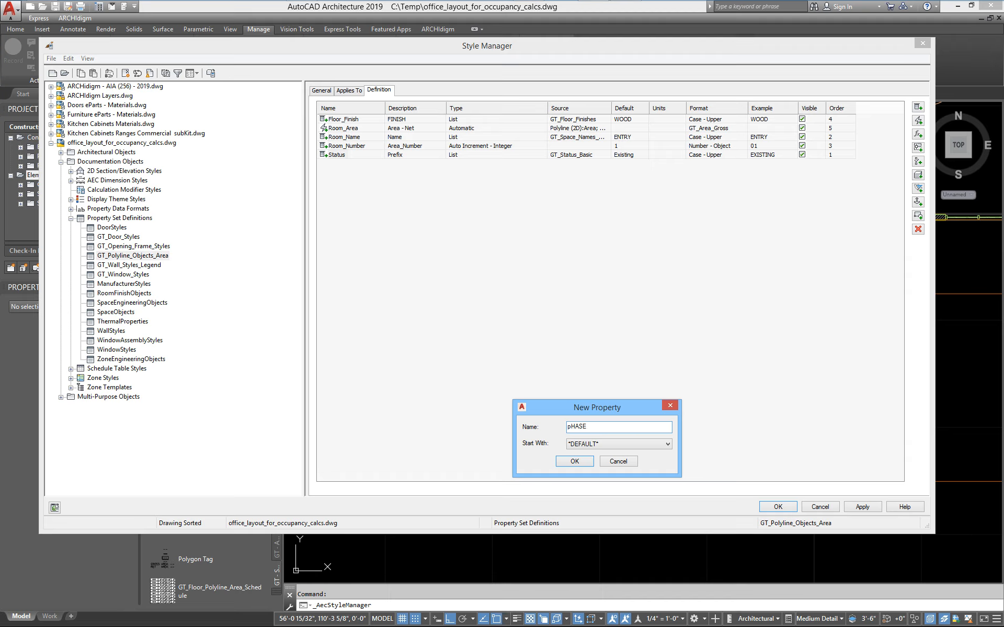
pyautogui.press('BackSpace')
pyautogui.press('BackSpace')
pyautogui.press('BackSpace')
pyautogui.press('BackSpace')
pyautogui.click(574, 461)
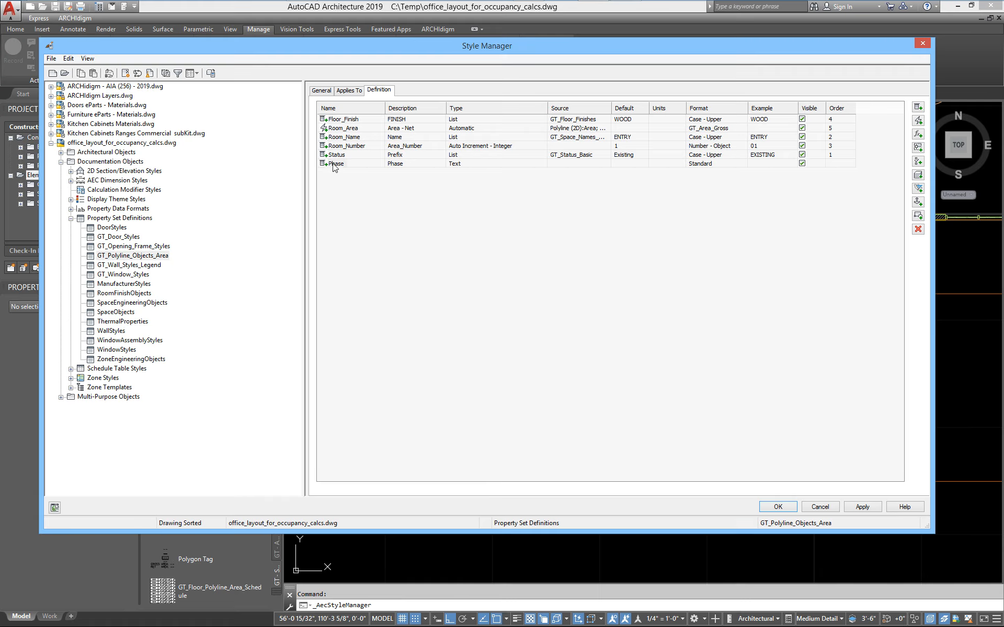
pyautogui.click(468, 166)
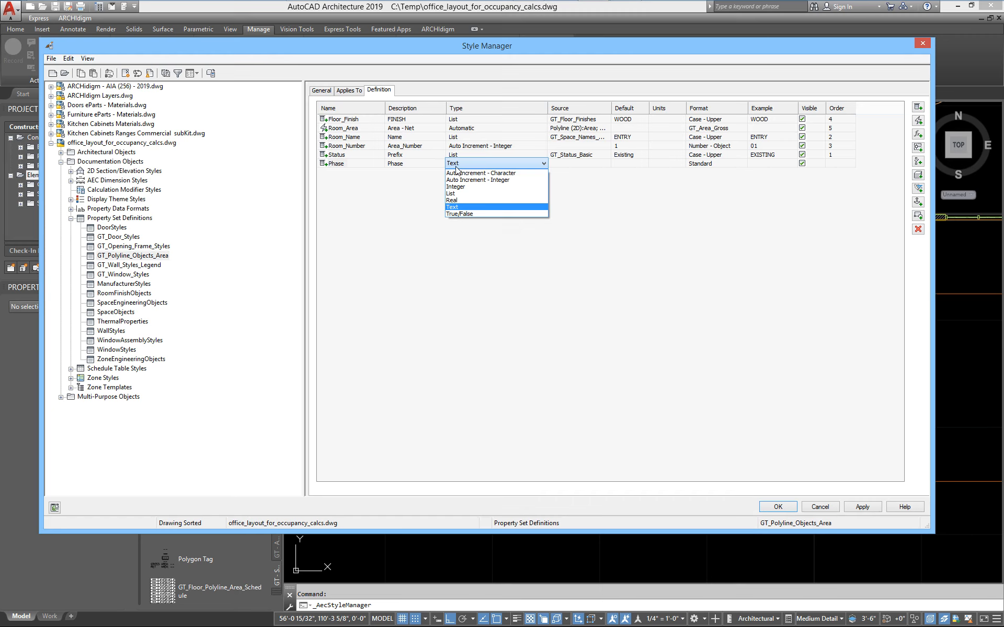
pyautogui.click(453, 194)
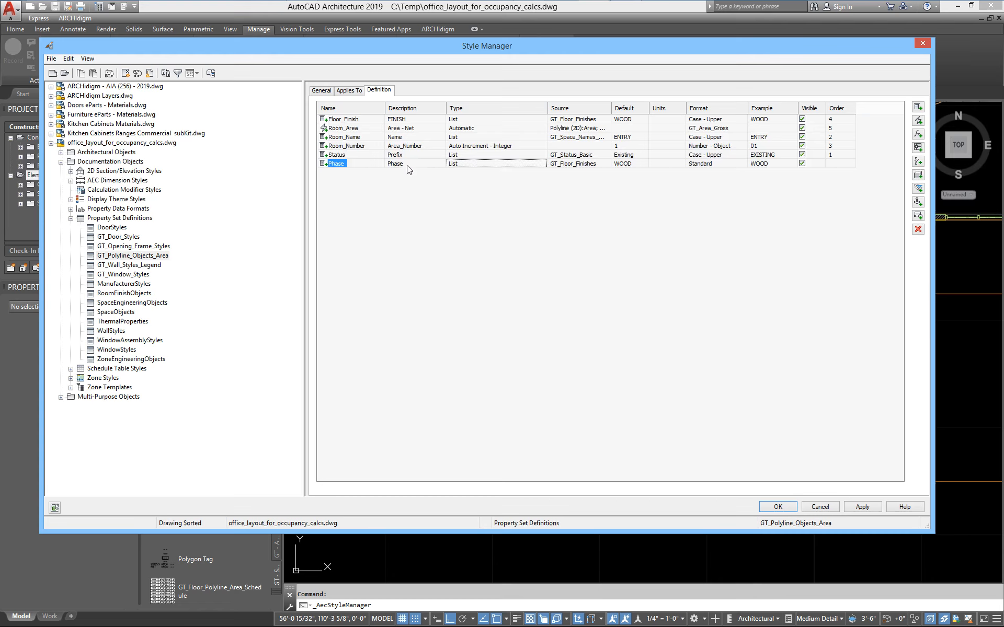
pyautogui.click(330, 156)
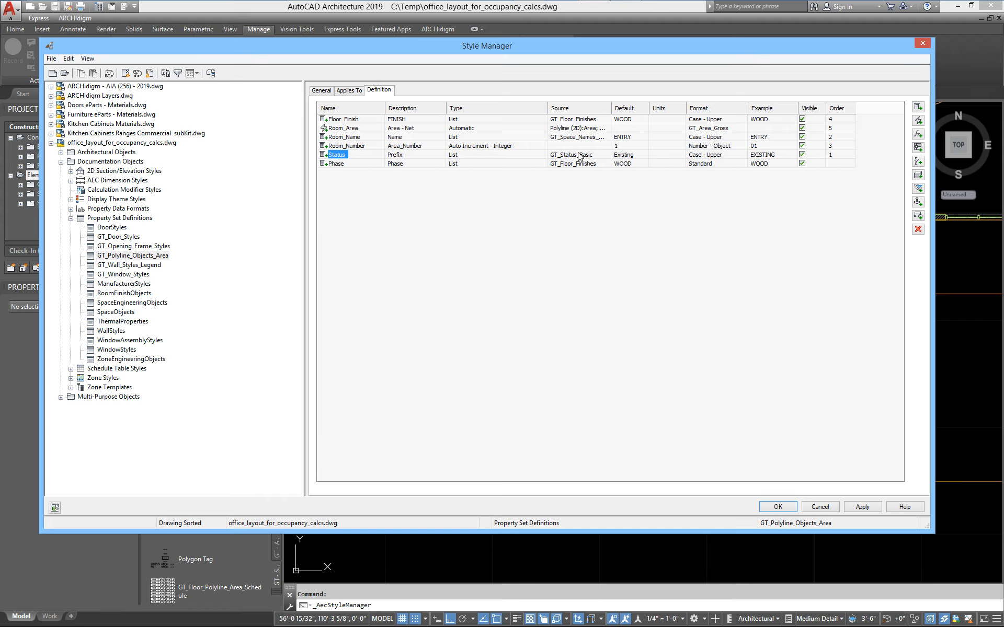
pyautogui.click(324, 164)
# Add a CARPET item to the GT_Floor_Finishes list definition under the drawing's Multi-Purpose Objects and apply the change.
pyautogui.click(70, 369)
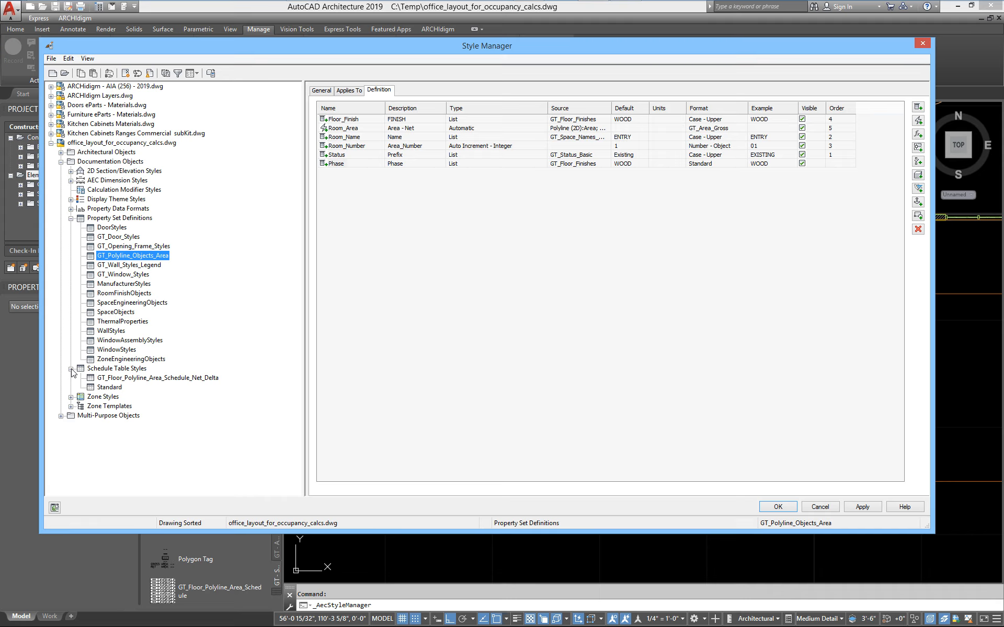
pyautogui.click(71, 369)
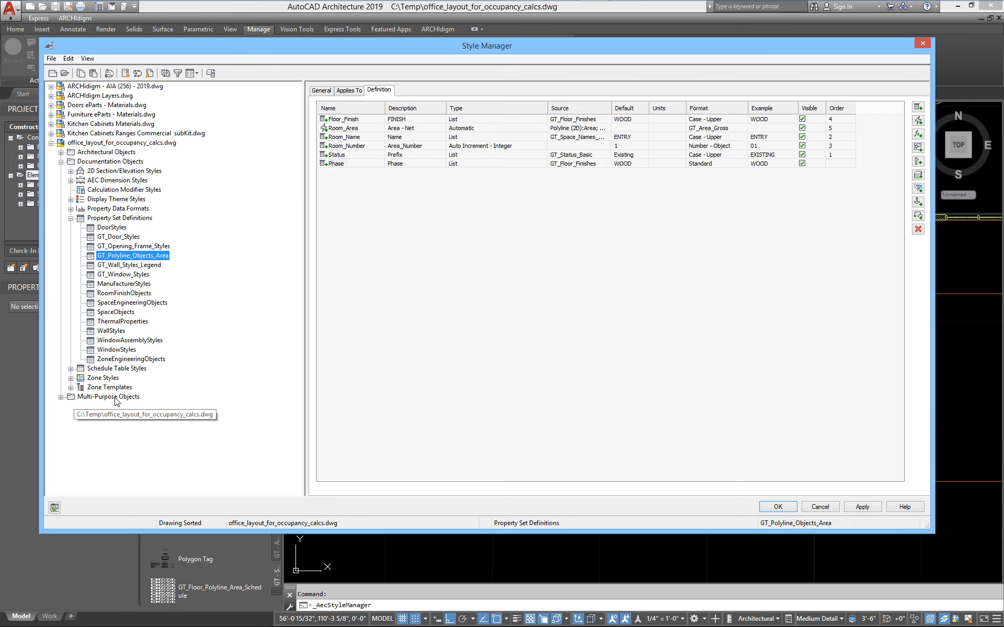
pyautogui.click(60, 397)
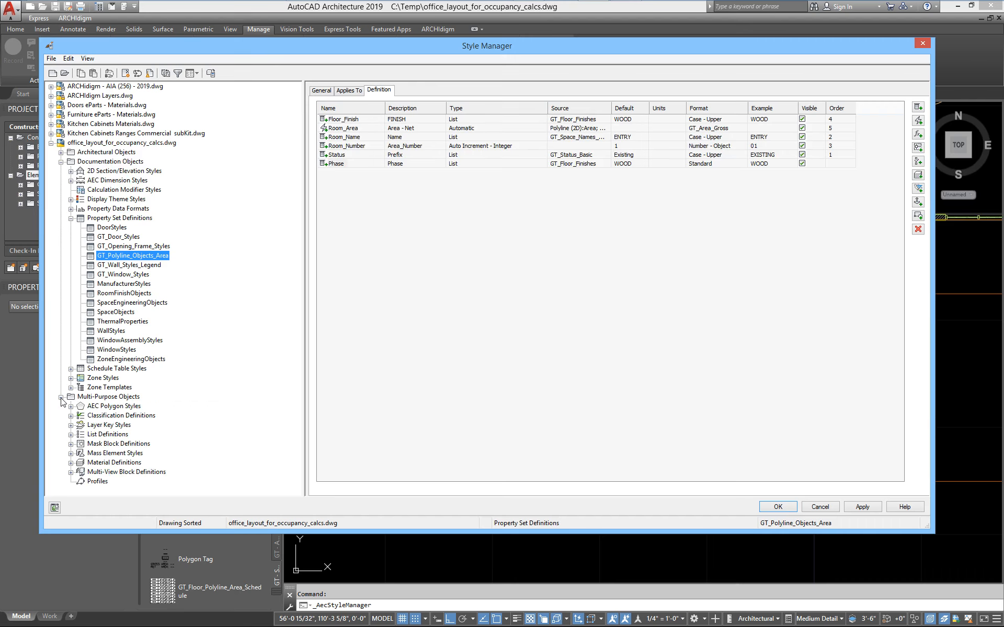
pyautogui.click(101, 436)
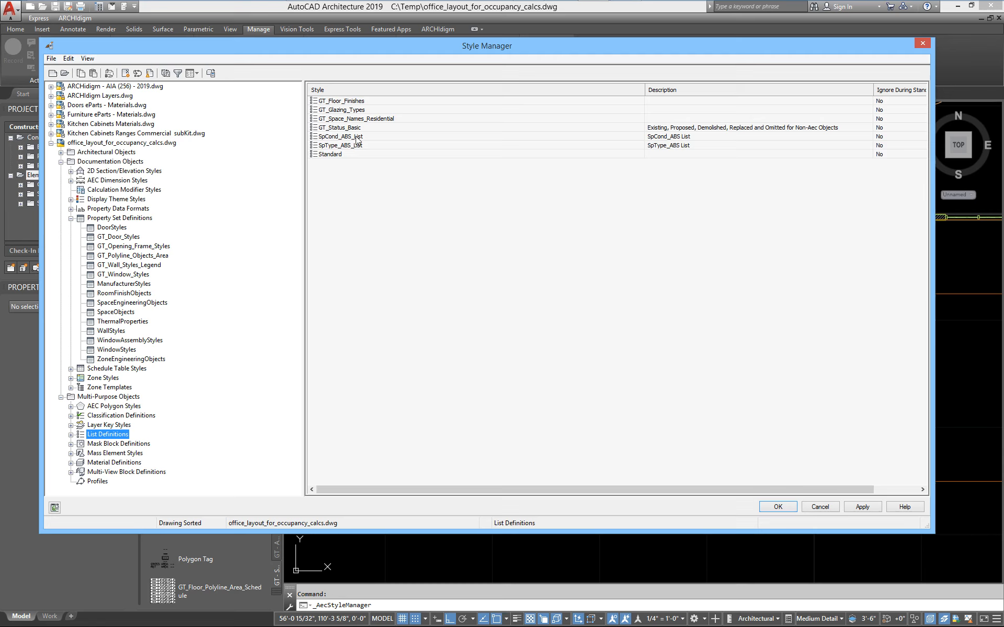
pyautogui.click(334, 129)
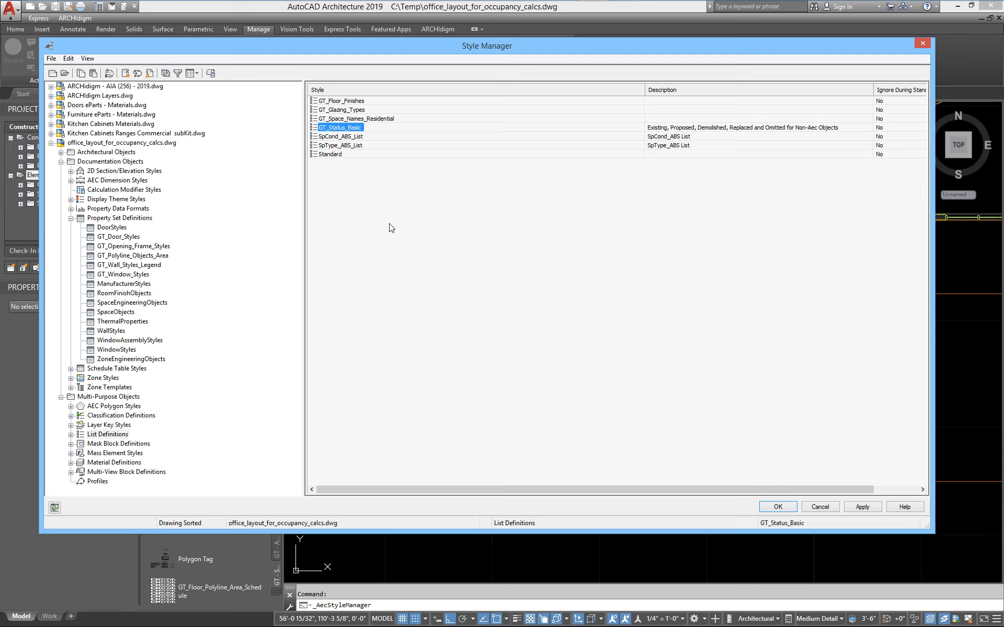
pyautogui.doubleClick(342, 100)
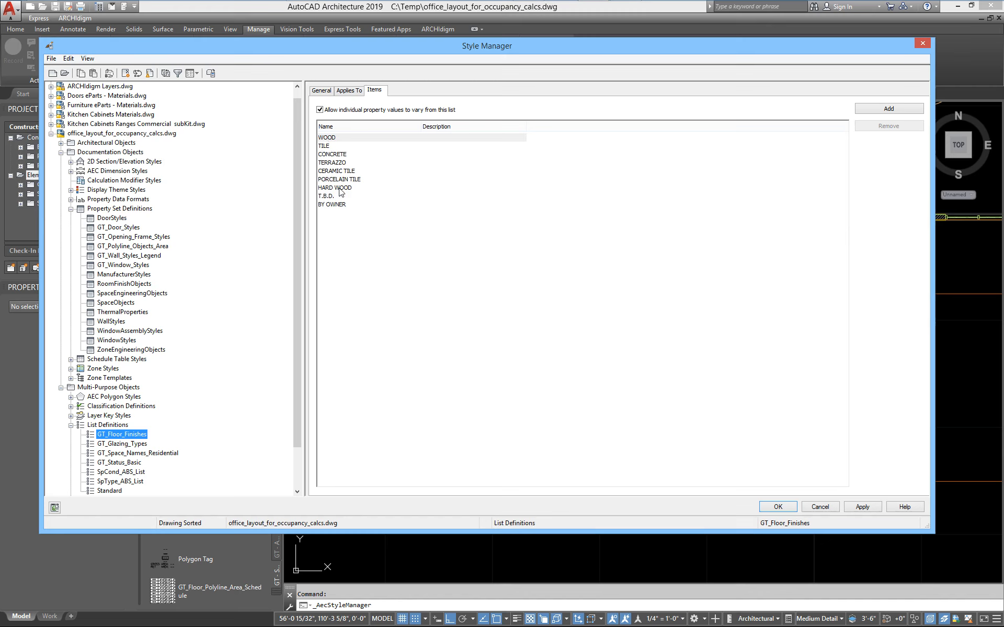
pyautogui.click(888, 108)
pyautogui.write('CARPET')
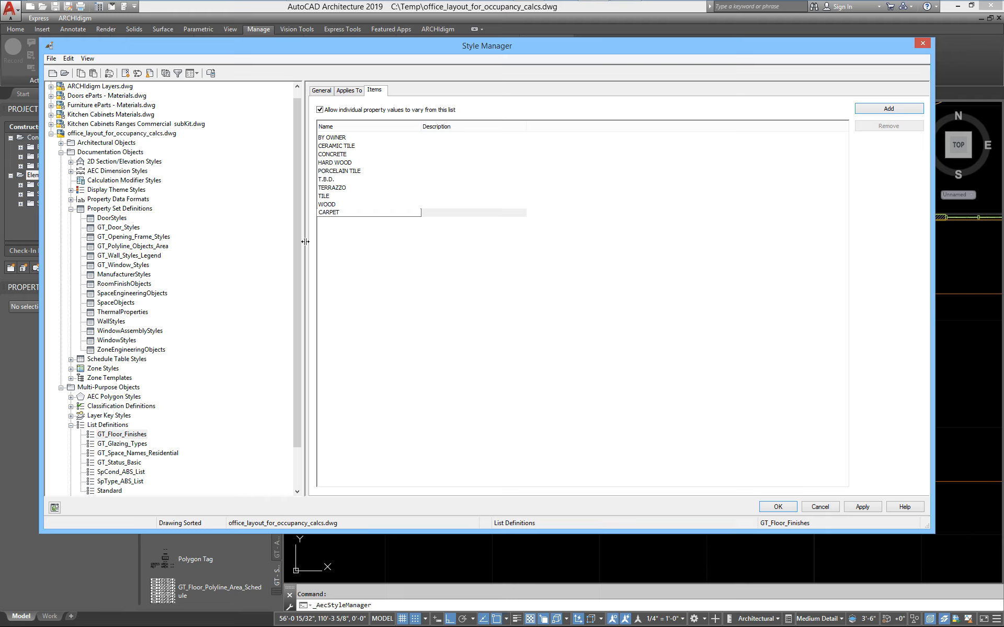
pyautogui.press('Return')
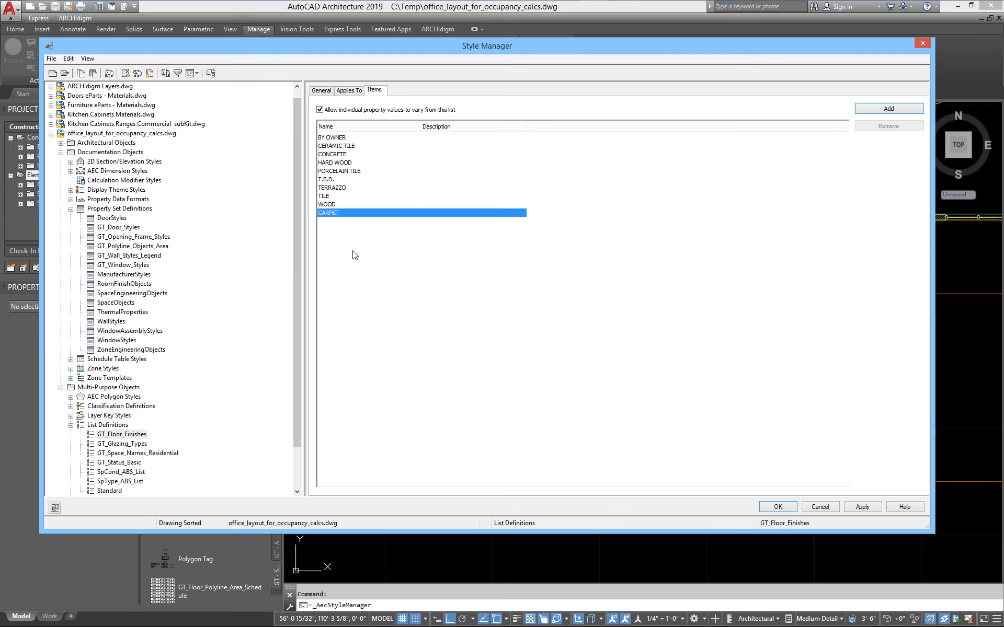
pyautogui.click(852, 509)
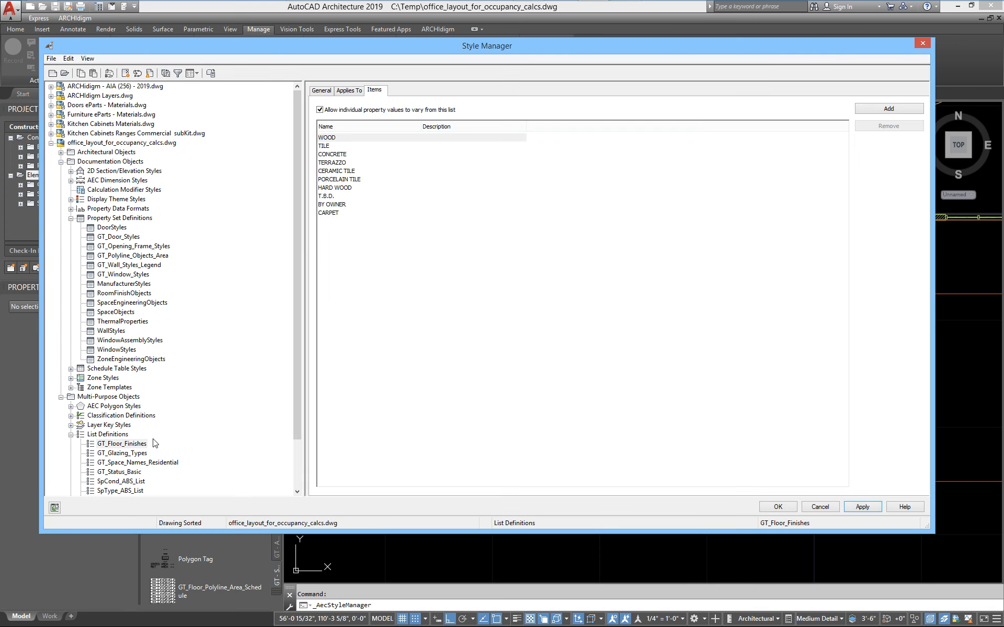
# Add a Phase 2 item to the GT_Status_Basic list definition, apply it and close the Style Manager.
pyautogui.click(102, 435)
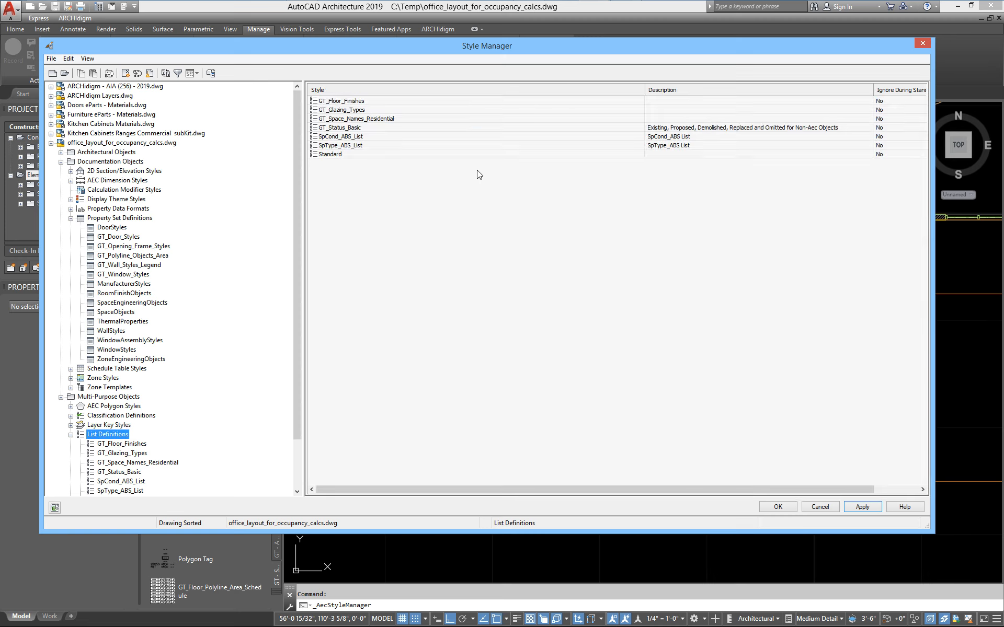
pyautogui.doubleClick(341, 128)
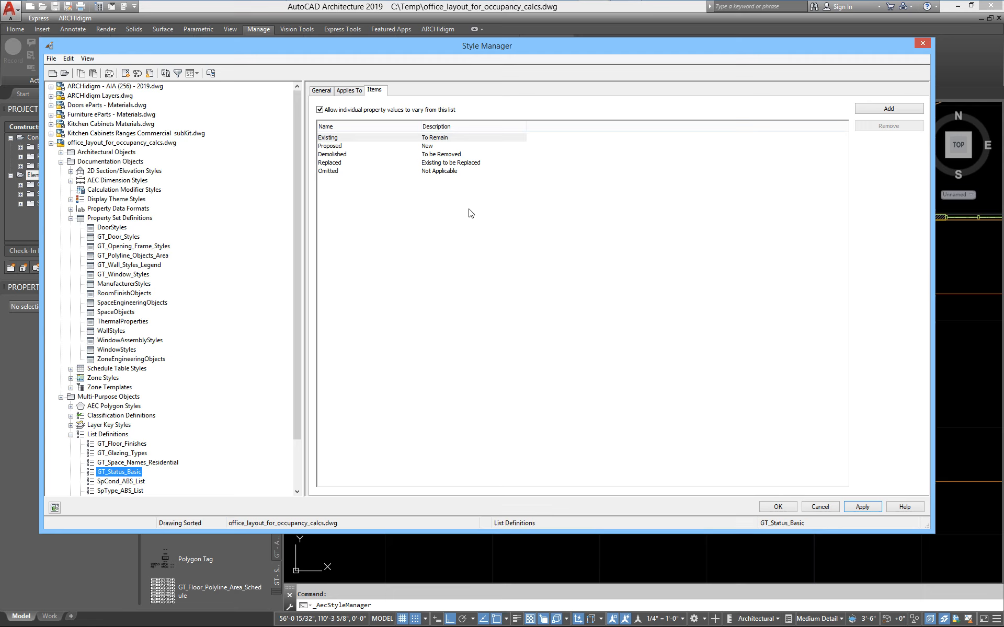
pyautogui.click(885, 110)
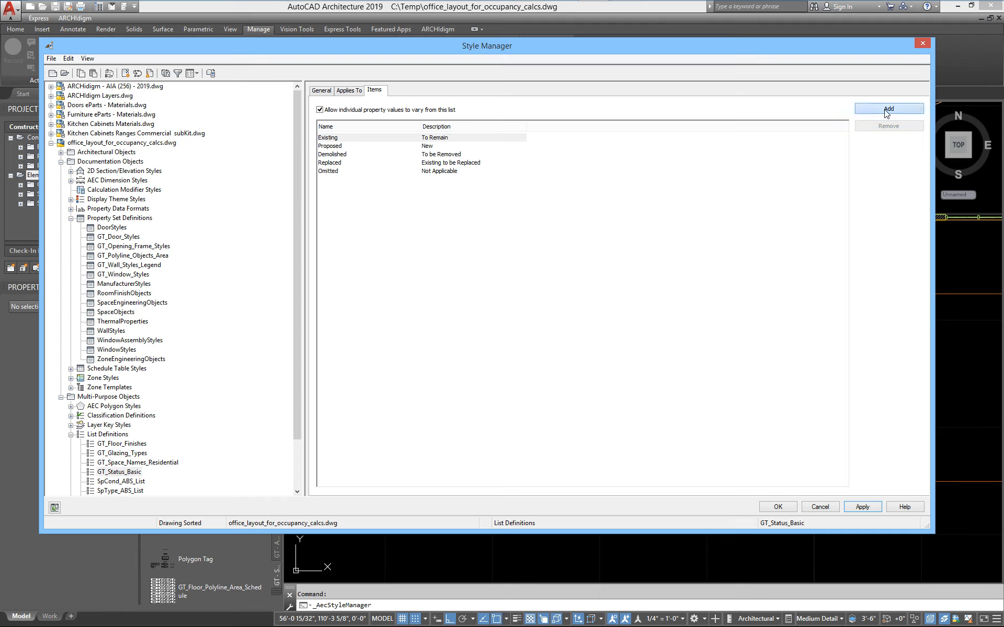
pyautogui.write('pHA')
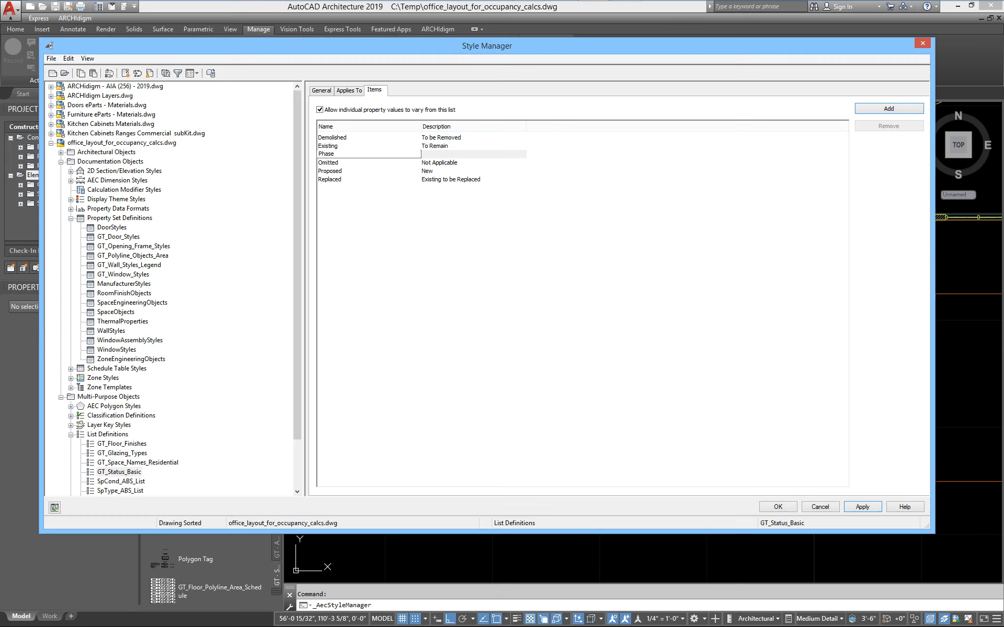
pyautogui.press('Tab')
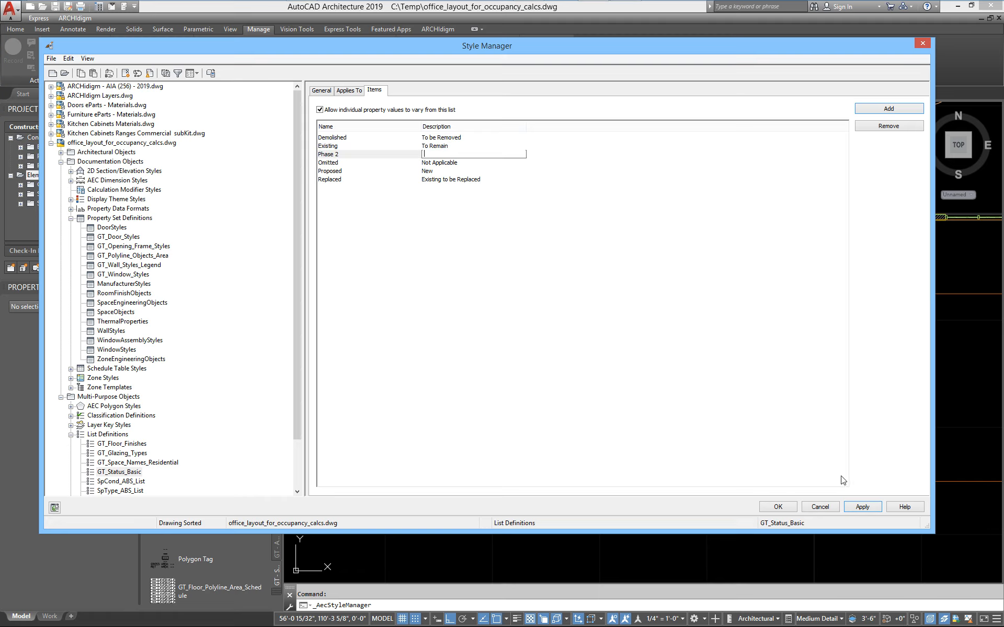
pyautogui.click(863, 507)
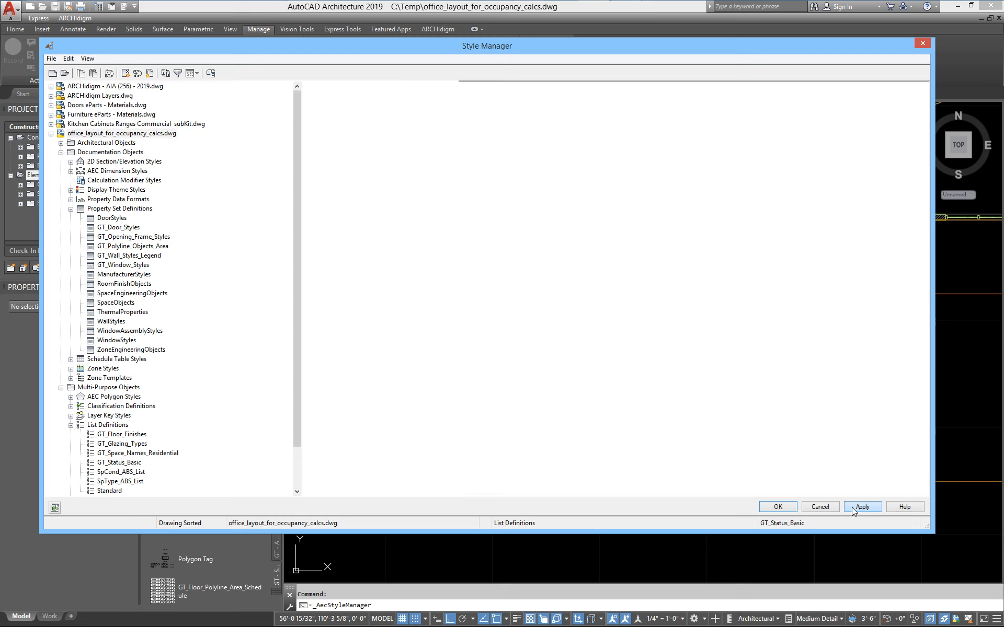
pyautogui.click(774, 508)
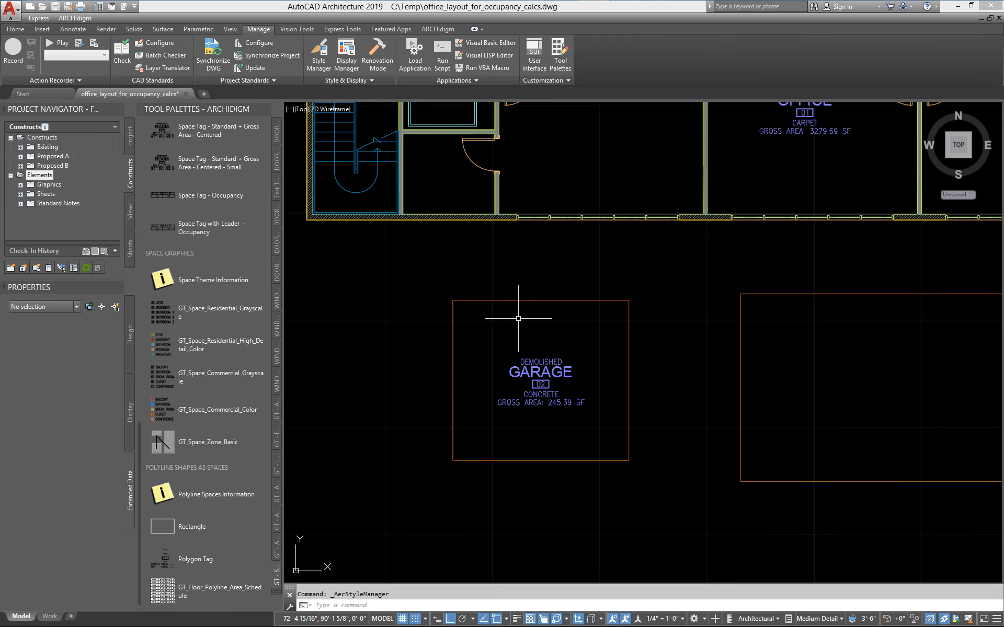
# Set the Status property of the garage polyline to PHASE 2.
pyautogui.click(510, 300)
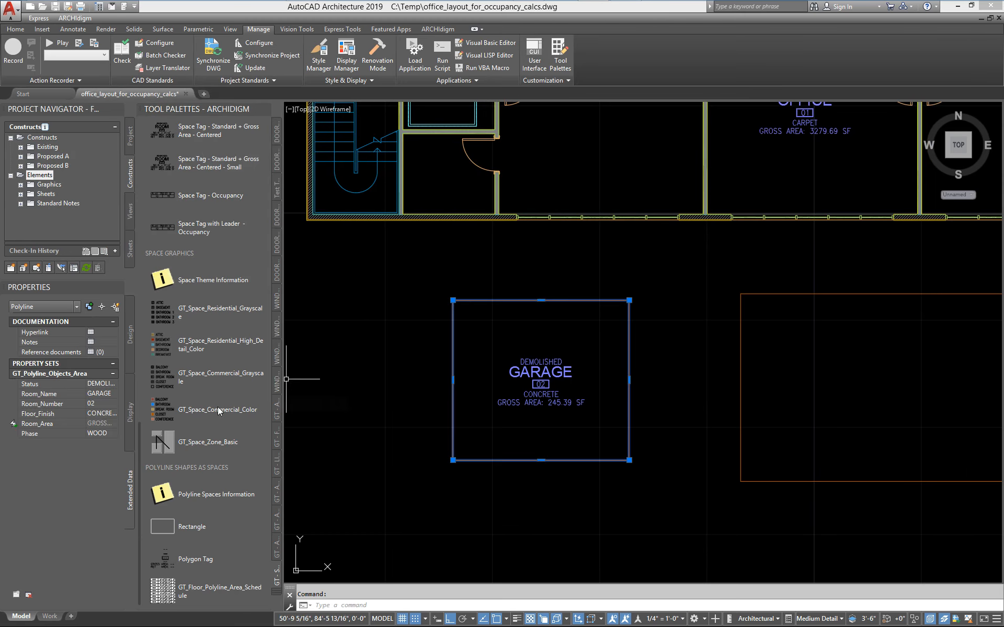
pyautogui.click(102, 384)
pyautogui.click(114, 384)
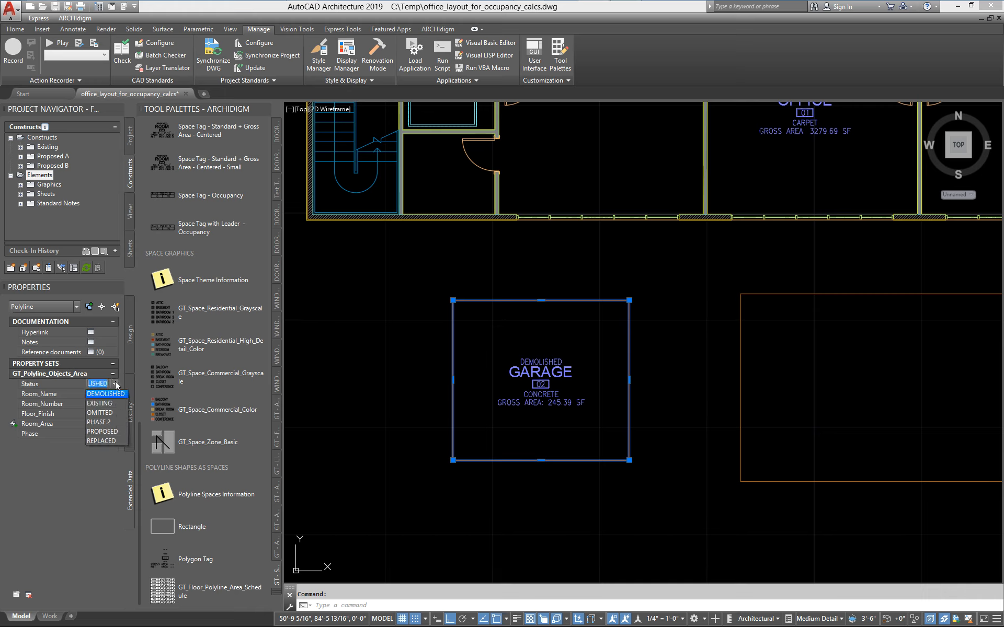
pyautogui.click(105, 422)
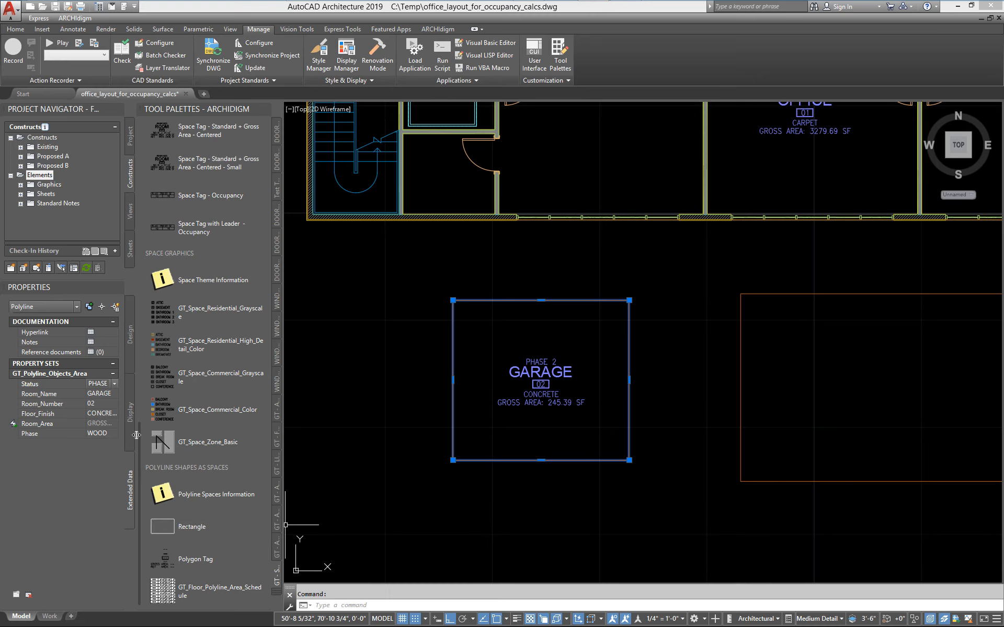
# Reopen the Style Manager and display the property definitions of GT_Polyline_Objects_Area.
pyautogui.click(318, 52)
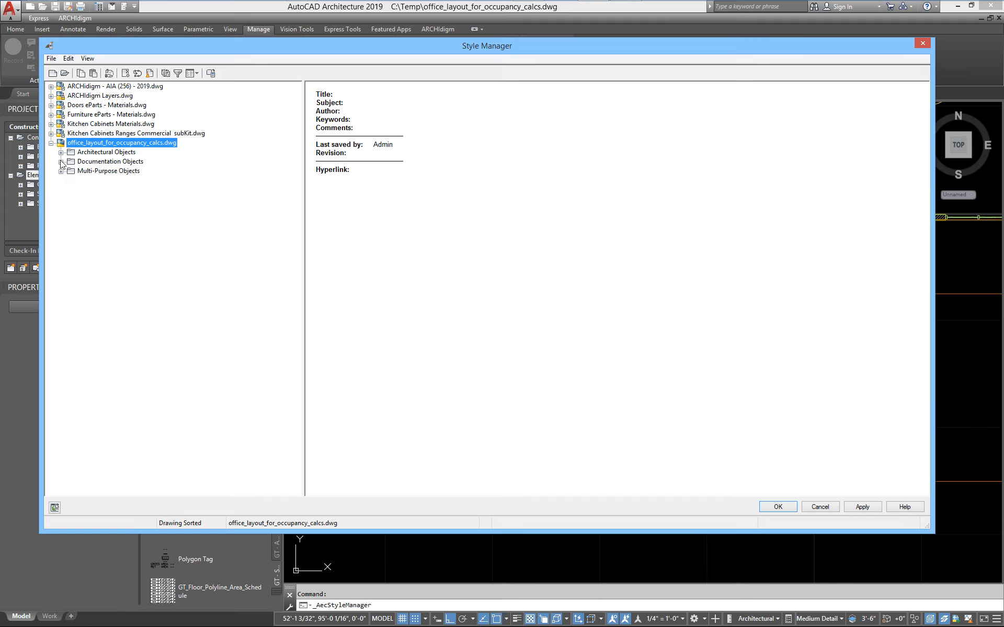
pyautogui.click(60, 161)
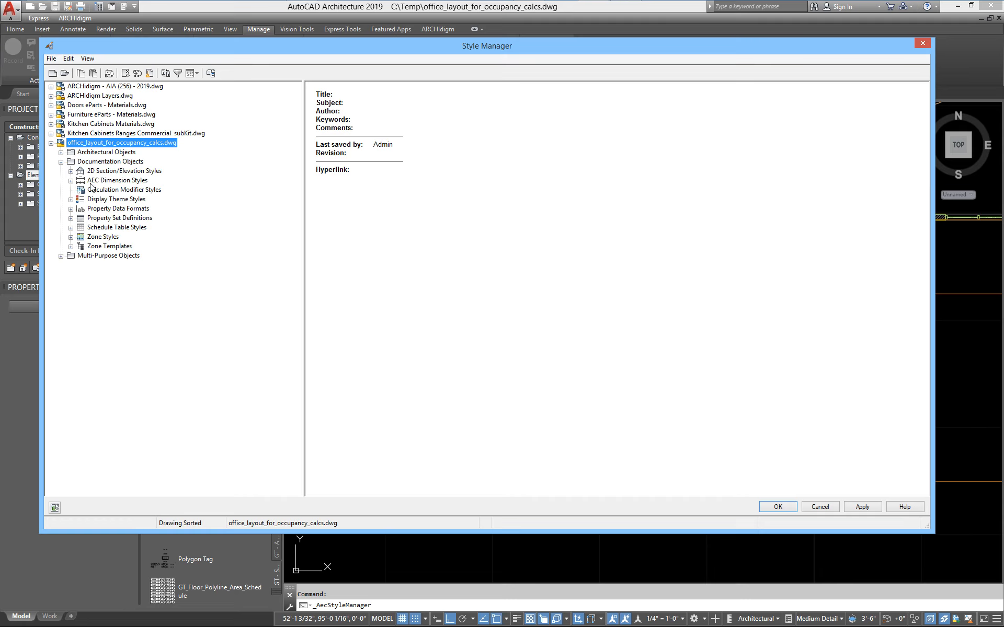
pyautogui.click(71, 218)
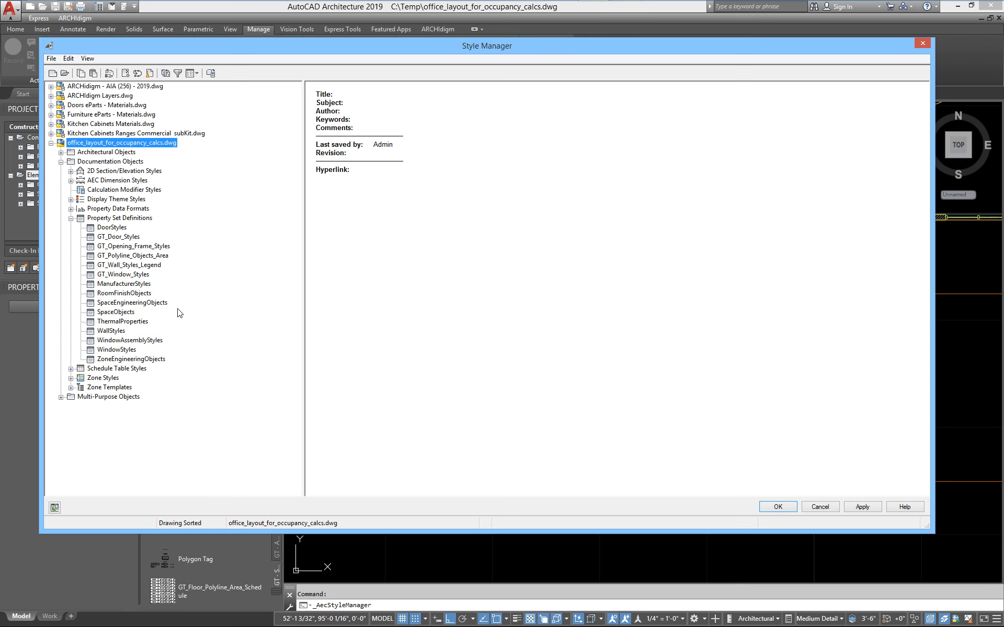
pyautogui.click(128, 256)
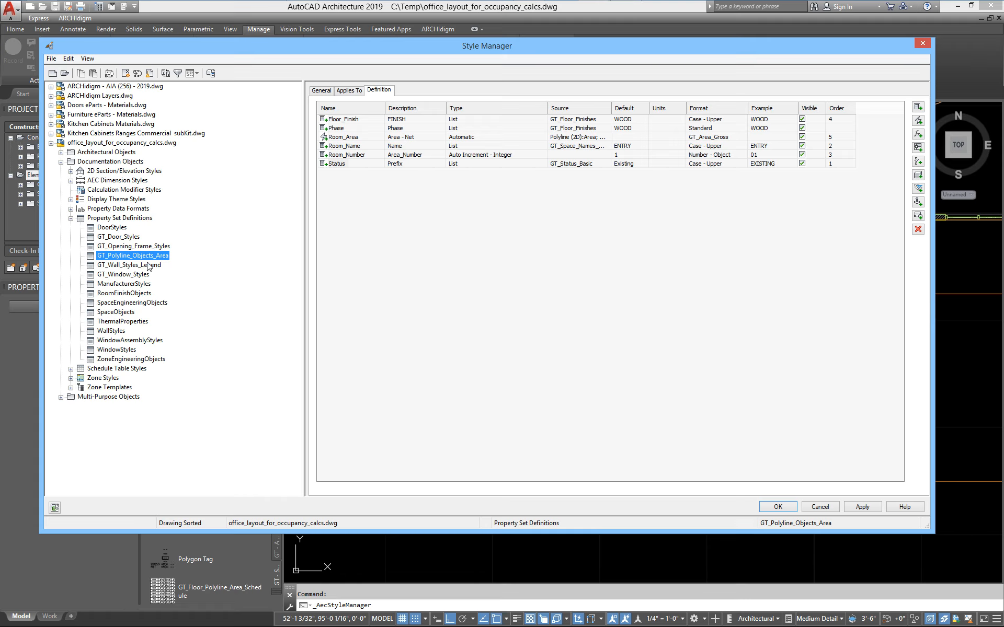
# Set the source list of the Phase property to GT_Status_Basic in the GT_Polyline_Objects_Area definition.
pyautogui.click(332, 129)
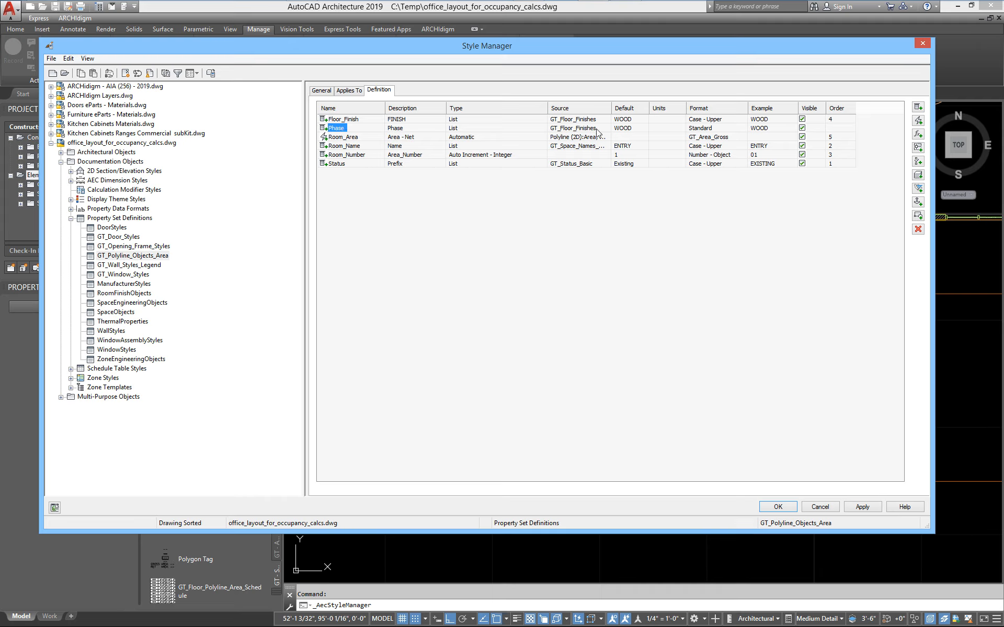
pyautogui.click(646, 129)
pyautogui.click(646, 128)
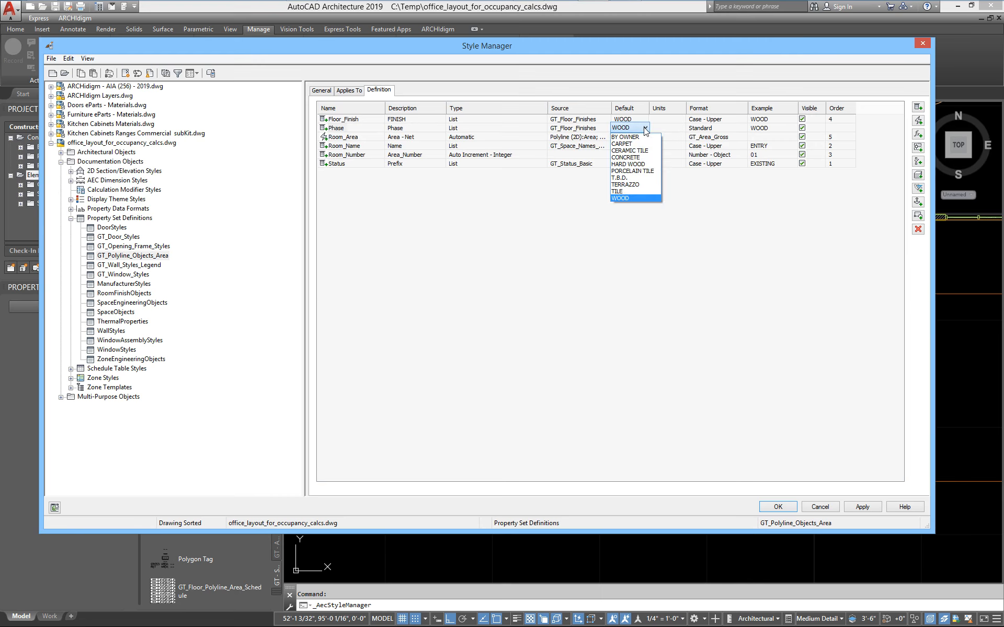
pyautogui.click(644, 130)
pyautogui.click(722, 129)
pyautogui.click(729, 128)
pyautogui.click(729, 130)
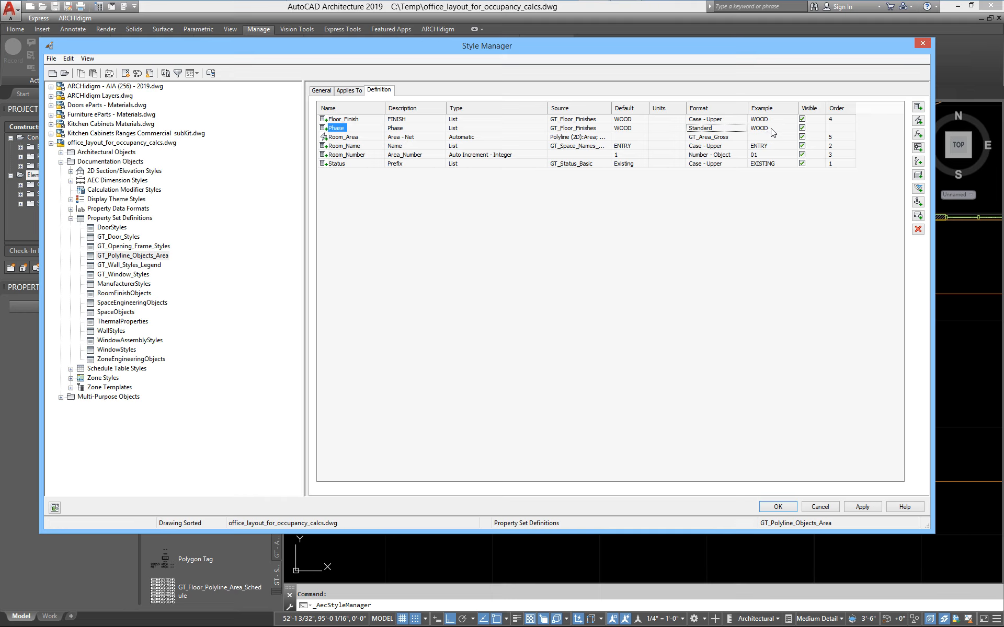
pyautogui.click(772, 130)
pyautogui.click(590, 132)
pyautogui.click(590, 130)
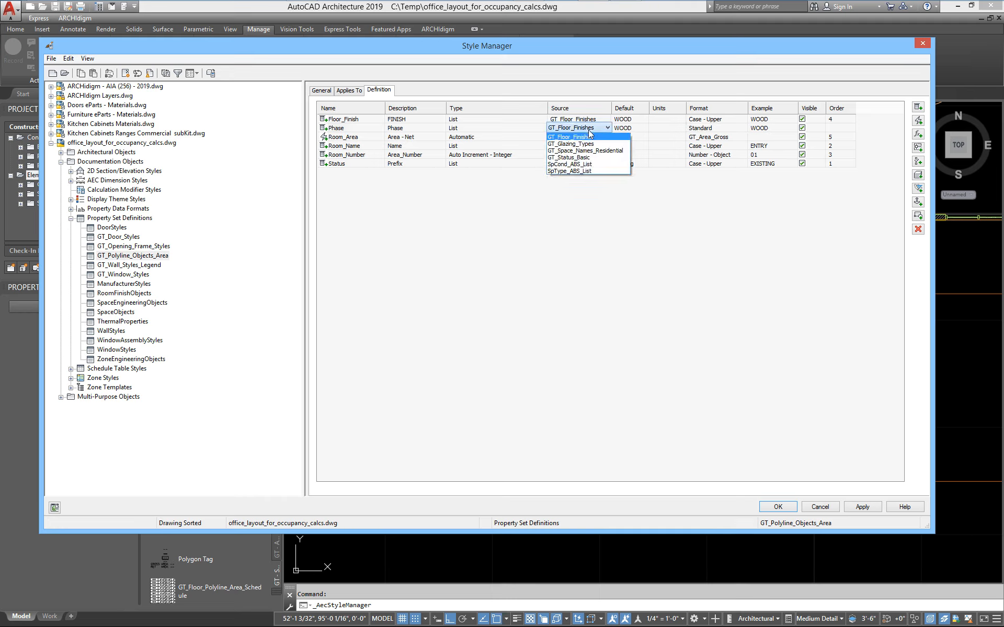
pyautogui.click(588, 159)
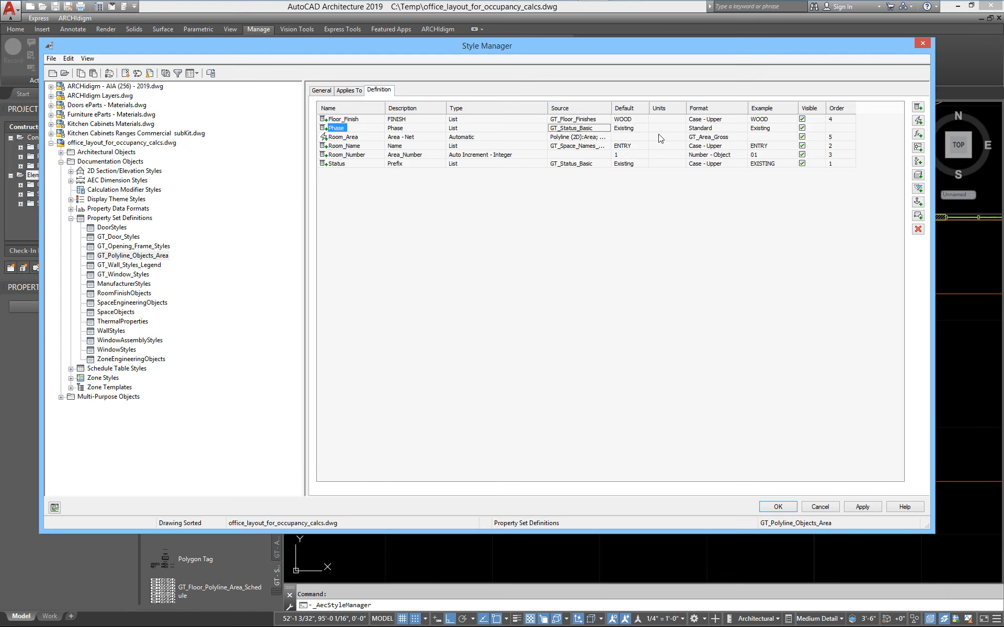
# Set the Phase property's default to Phase 2 and its format to Case - Upper, and accept the Style Manager changes.
pyautogui.click(630, 128)
pyautogui.click(643, 128)
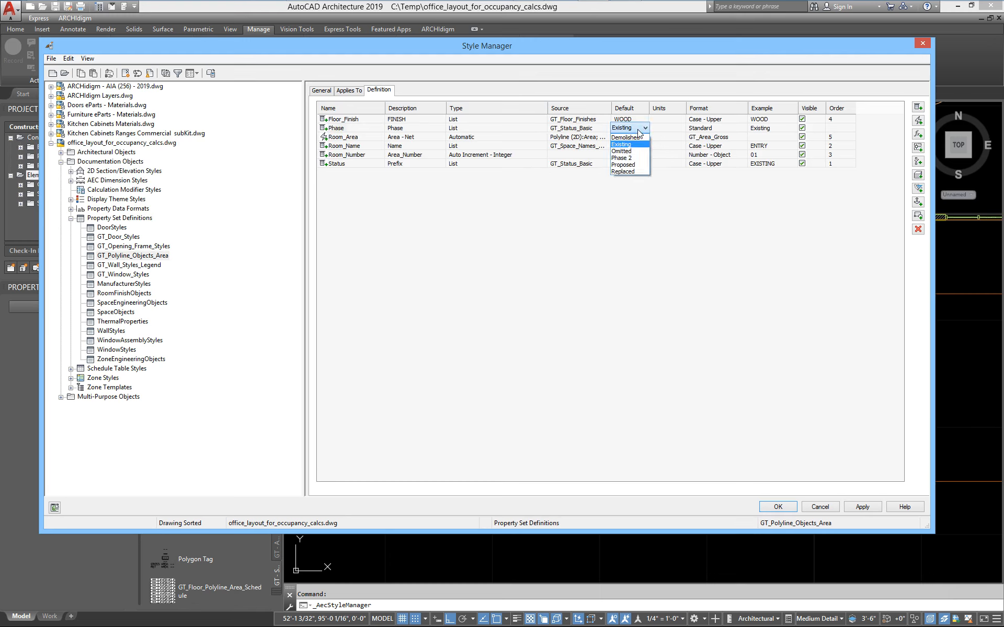
pyautogui.click(625, 159)
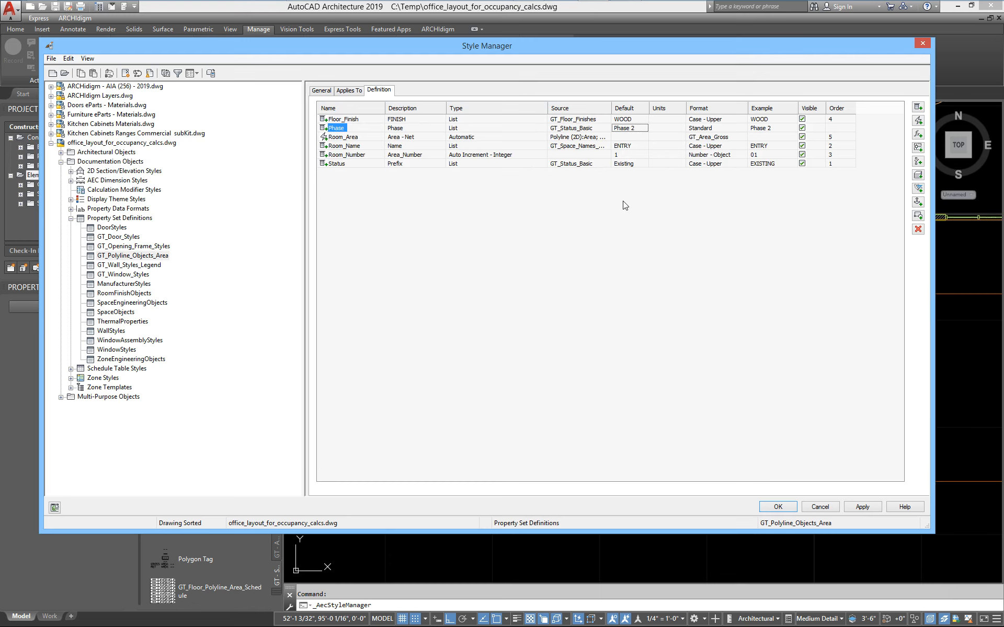
pyautogui.click(718, 129)
pyautogui.click(719, 130)
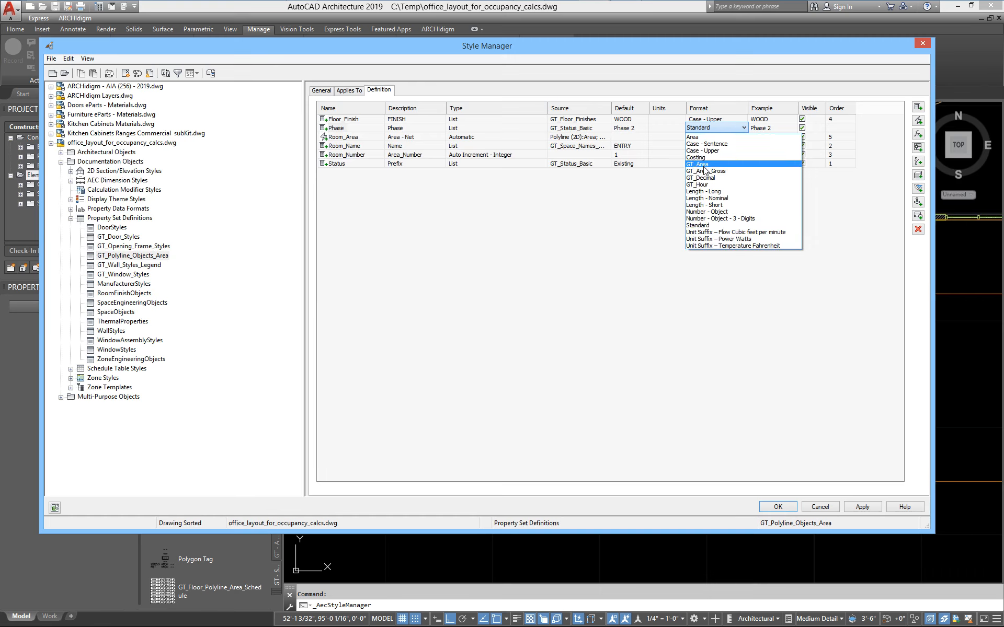
pyautogui.click(703, 150)
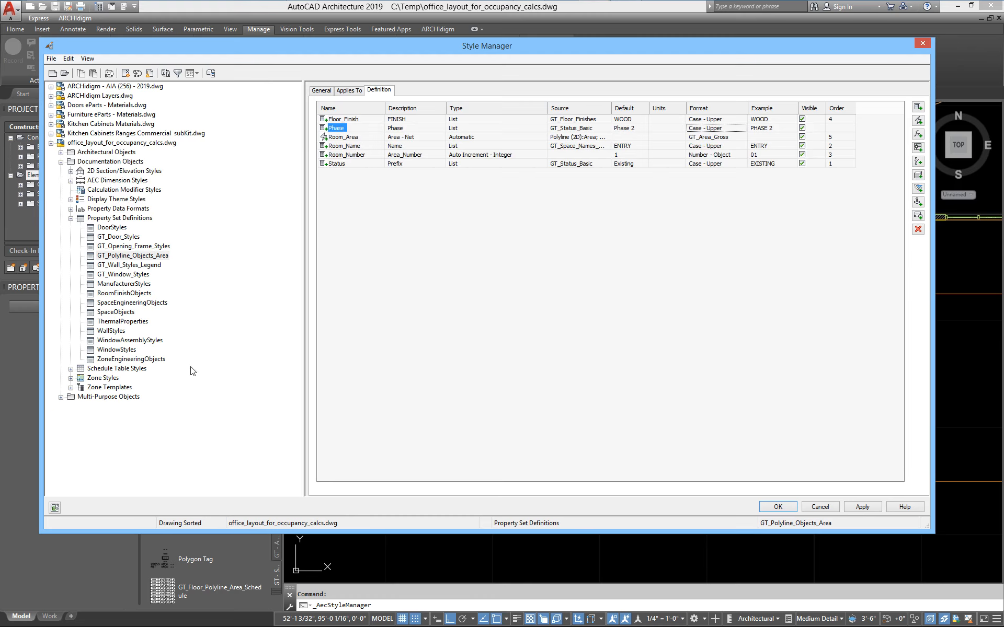
pyautogui.moveTo(288, 49)
pyautogui.mouseDown()
pyautogui.moveTo(641, 170)
pyautogui.moveTo(376, 277)
pyautogui.moveTo(434, 449)
pyautogui.moveTo(654, 21)
pyautogui.moveTo(648, 51)
pyautogui.moveTo(424, 67)
pyautogui.mouseUp()
pyautogui.click(745, 530)
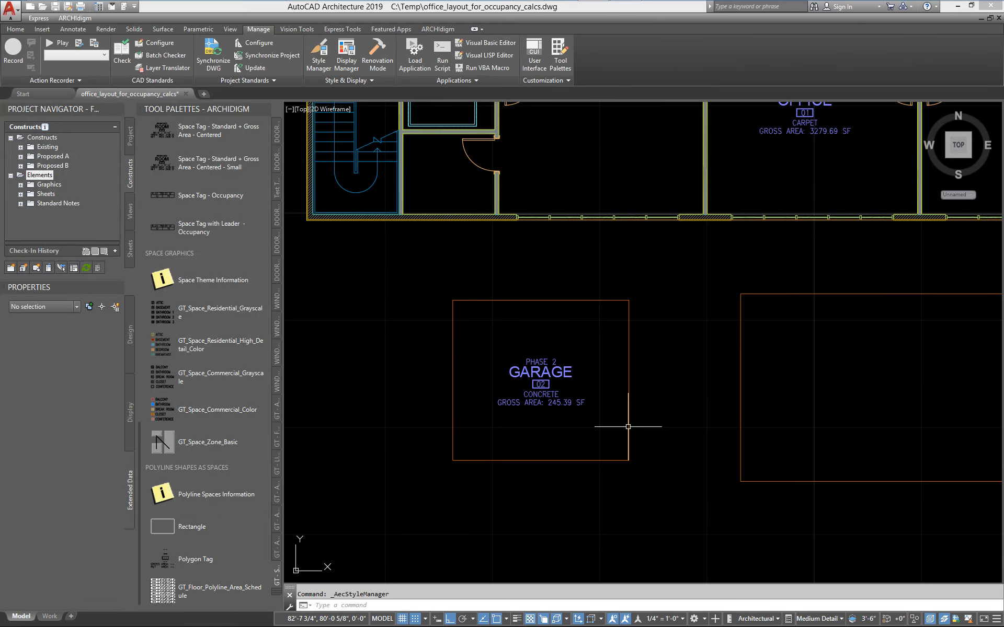
# Select the garage polyline and examine the value options of its Phase property.
pyautogui.click(628, 426)
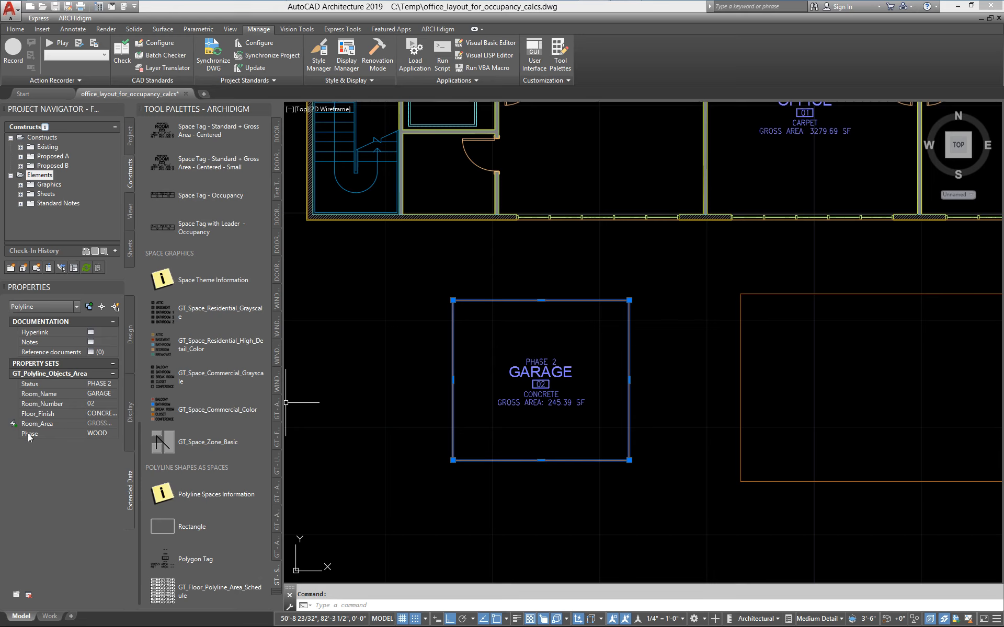
pyautogui.click(104, 435)
pyautogui.click(114, 434)
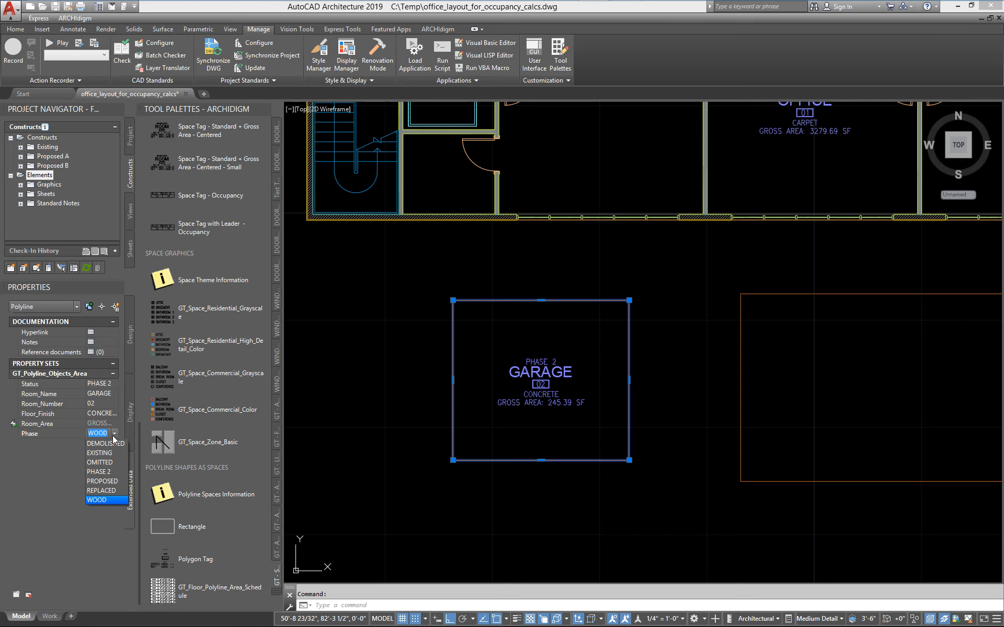
pyautogui.click(114, 435)
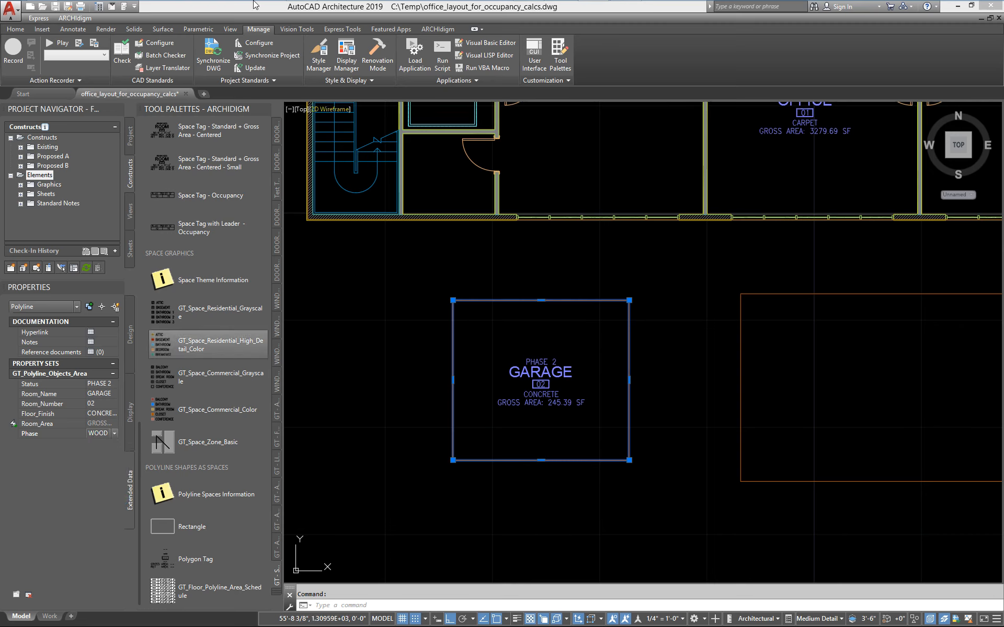
# Delete the Phase property from the GT_Polyline_Objects_Area property set definition in the Style Manager, apply the change and close the manager.
pyautogui.moveTo(310, 9)
pyautogui.click(318, 55)
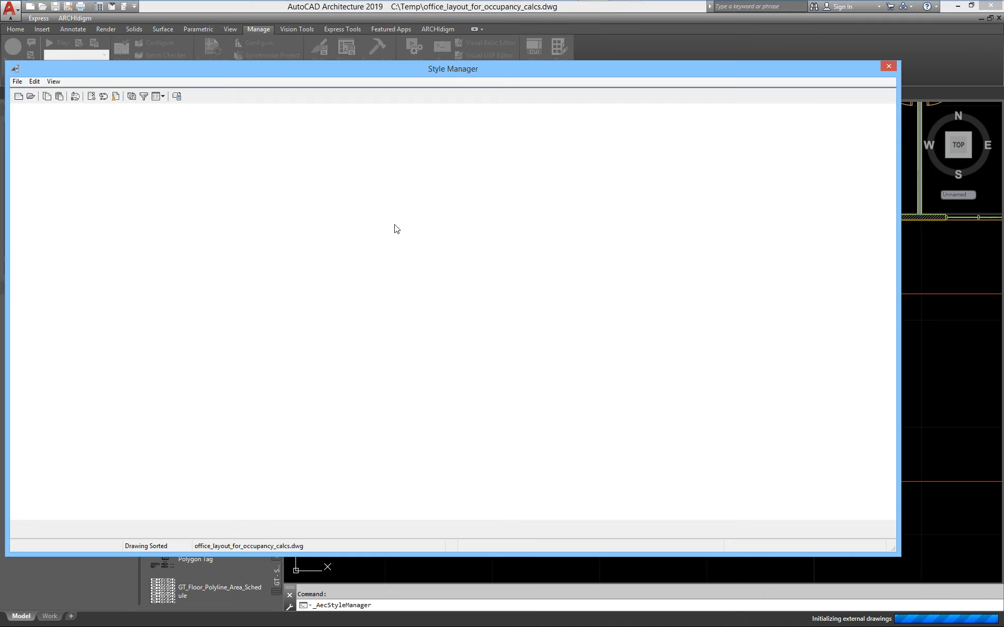
pyautogui.click(26, 185)
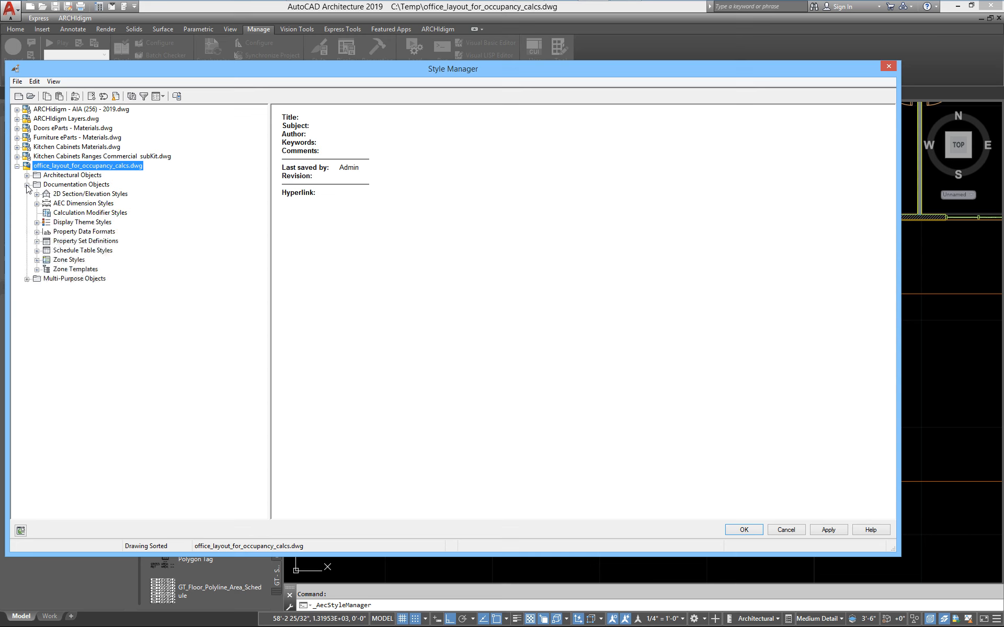
pyautogui.click(37, 241)
pyautogui.click(104, 279)
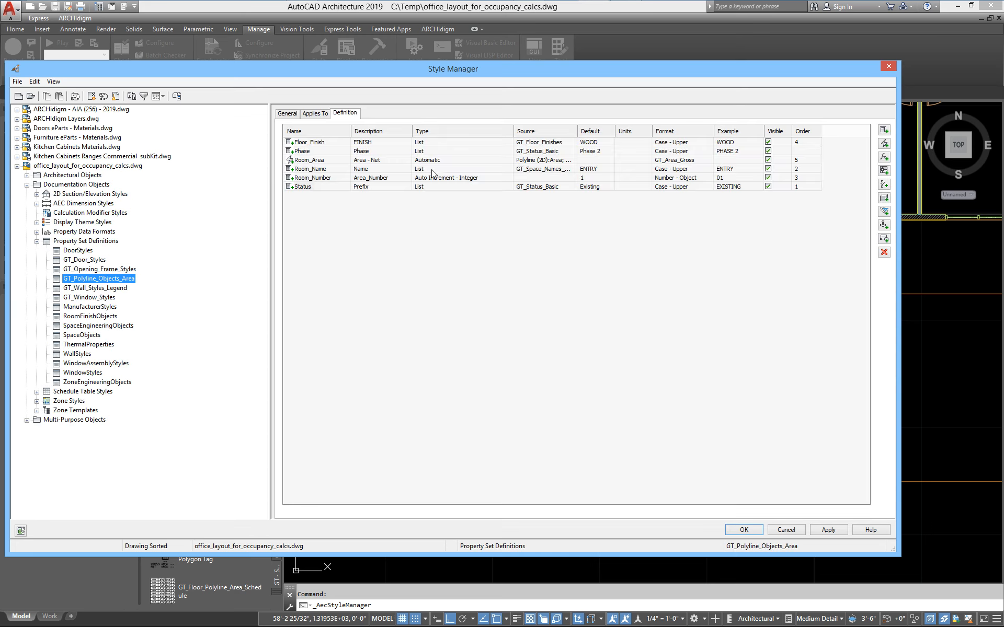
pyautogui.click(302, 152)
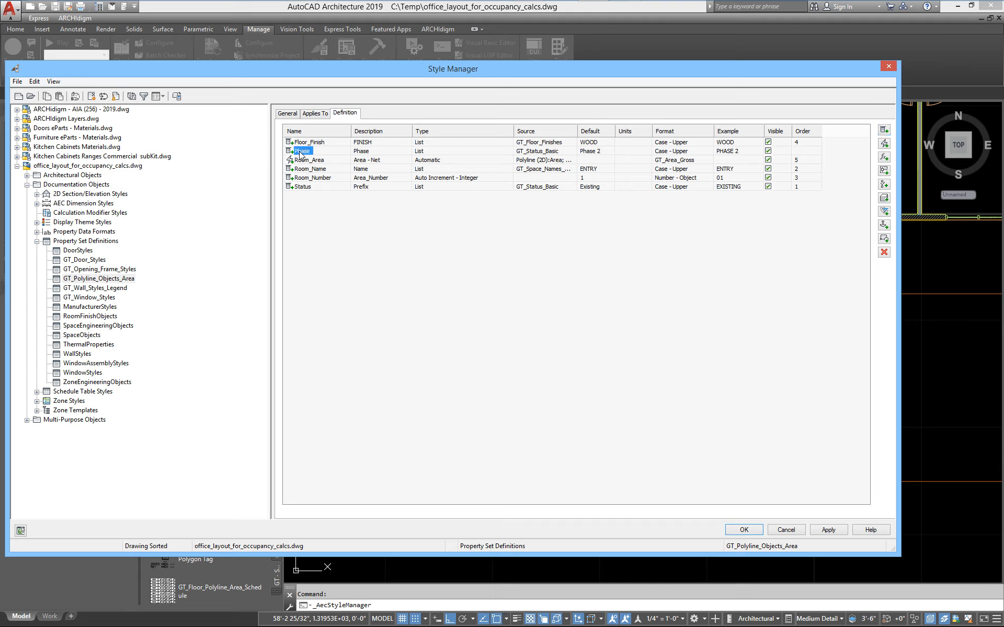
pyautogui.click(884, 252)
pyautogui.click(829, 530)
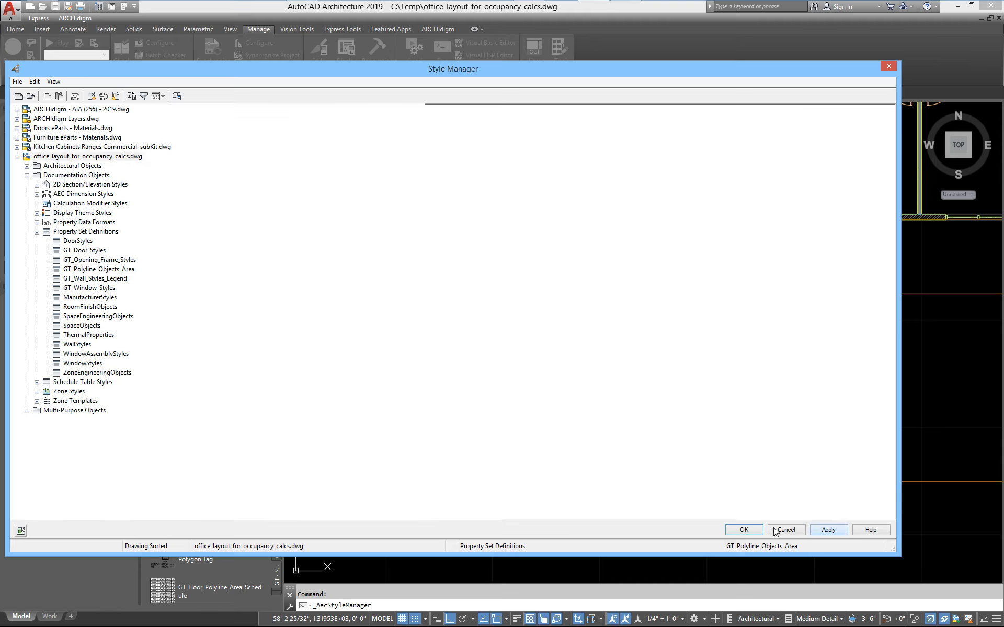
pyautogui.click(741, 530)
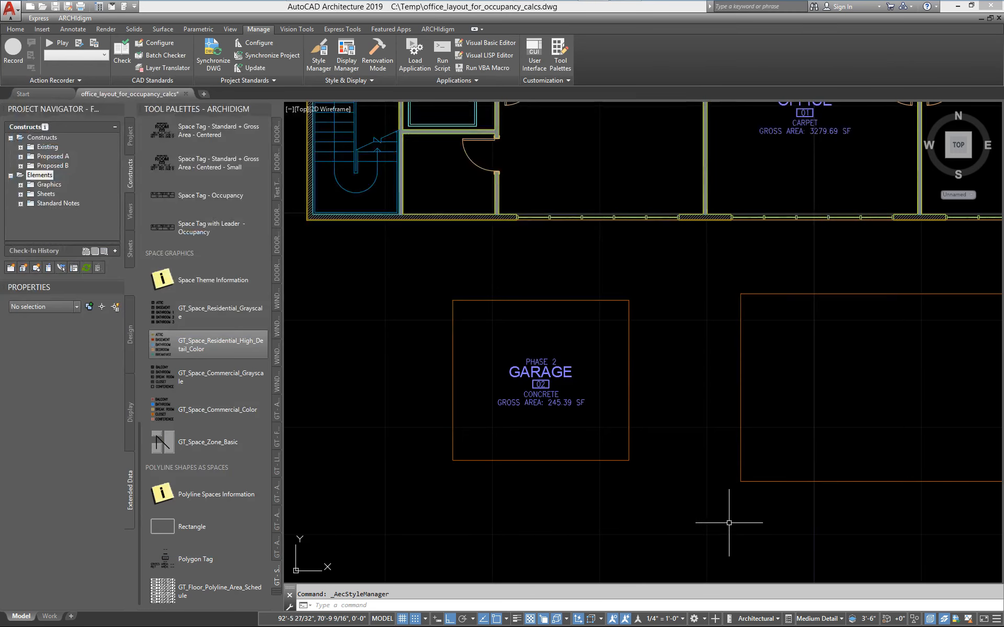
# Set the Status property of the garage polyline to DEMOLISHED and deselect it.
pyautogui.click(539, 460)
pyautogui.click(112, 385)
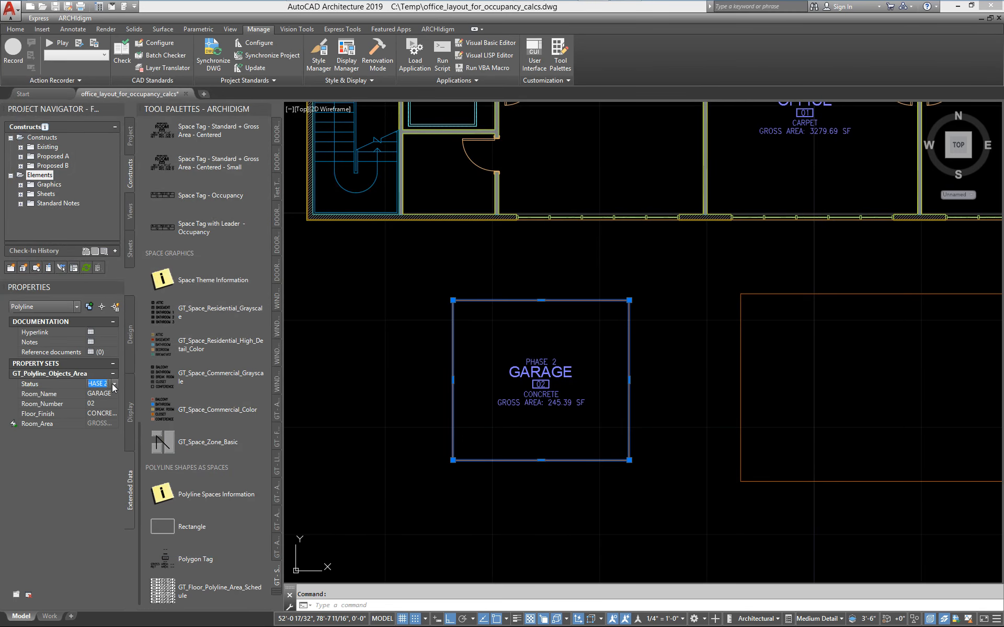
pyautogui.click(115, 384)
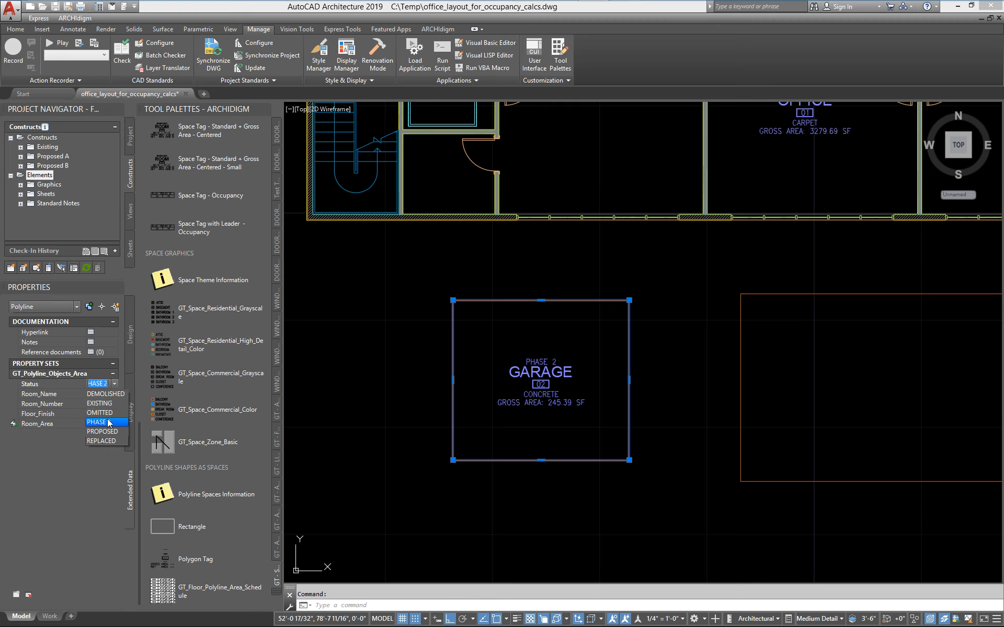
pyautogui.click(105, 394)
pyautogui.press('Escape')
# Update the FLOOR AREAS schedule table from the current polyline data.
pyautogui.scroll(-2, 642, 362)
pyautogui.moveTo(699, 387); pyautogui.dragTo(202, 434, button='middle')
pyautogui.scroll(-2, 285, 433)
pyautogui.scroll(4, 578, 374)
pyautogui.click(554, 354)
pyautogui.rightClick(554, 355)
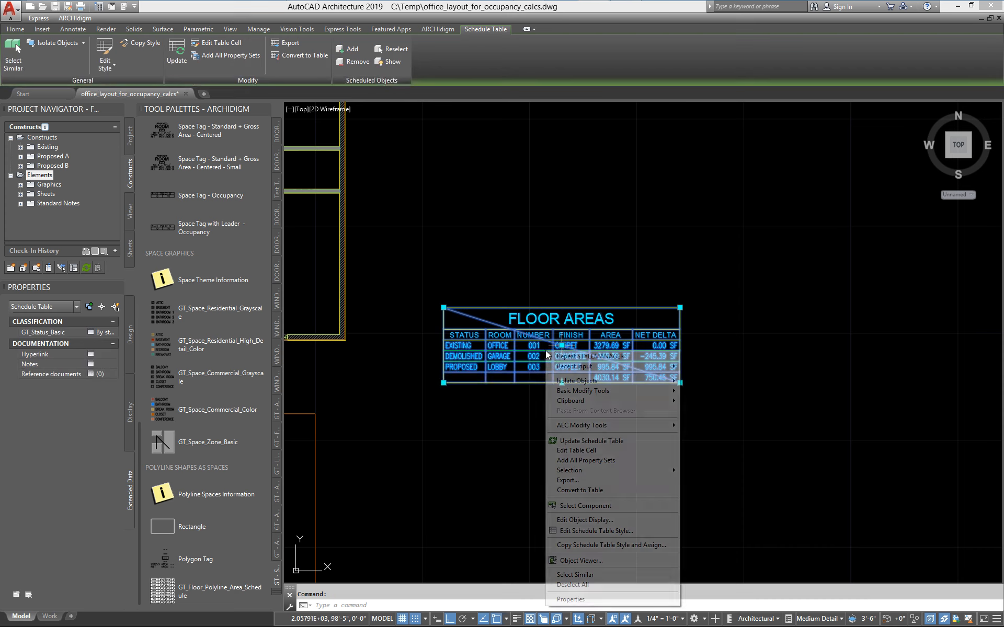
pyautogui.click(575, 442)
# Review the office and garage area tags in the plan and compare them with the rows of the FLOOR AREAS schedule.
pyautogui.scroll(-3, 573, 441)
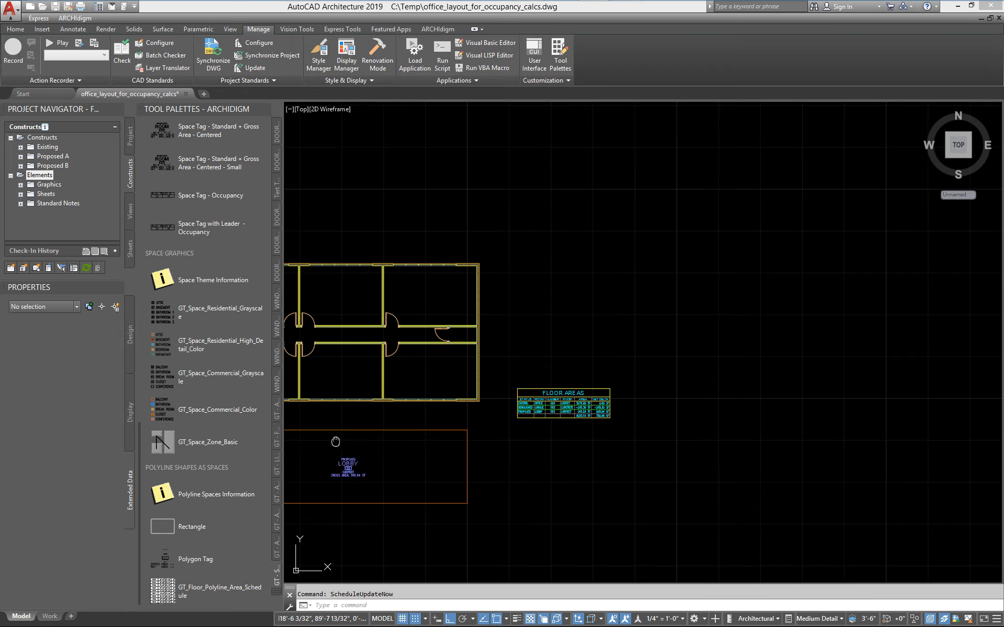
pyautogui.moveTo(336, 441); pyautogui.dragTo(669, 387, button='middle')
pyautogui.scroll(4, 566, 321)
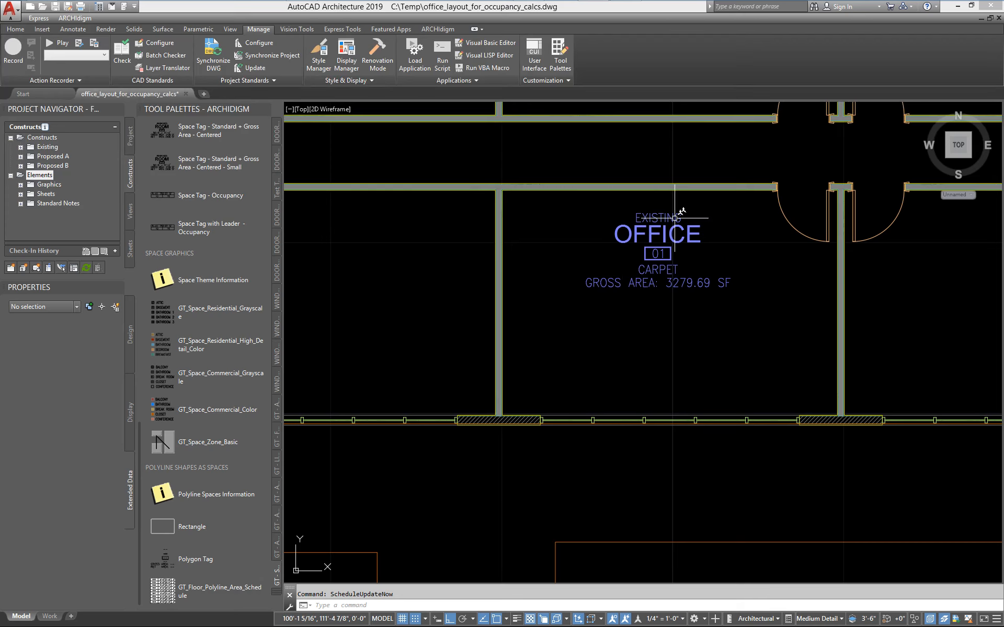
pyautogui.moveTo(428, 478); pyautogui.dragTo(584, 129, button='middle')
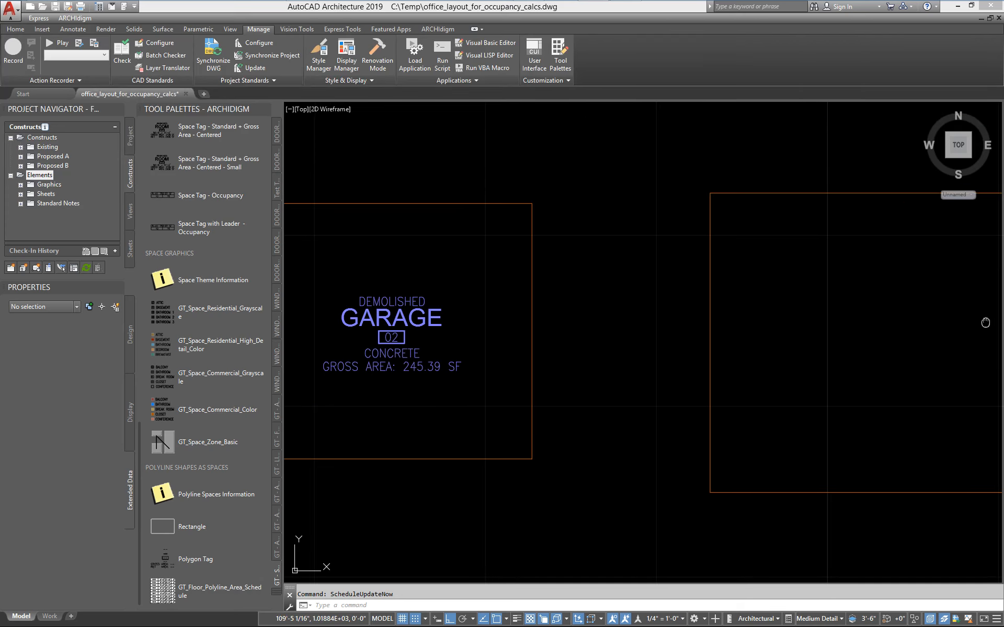
pyautogui.moveTo(748, 318); pyautogui.dragTo(352, 311, button='middle')
pyautogui.scroll(-4, 664, 317)
pyautogui.moveTo(944, 318); pyautogui.dragTo(775, 387, button='middle')
pyautogui.scroll(4, 578, 363)
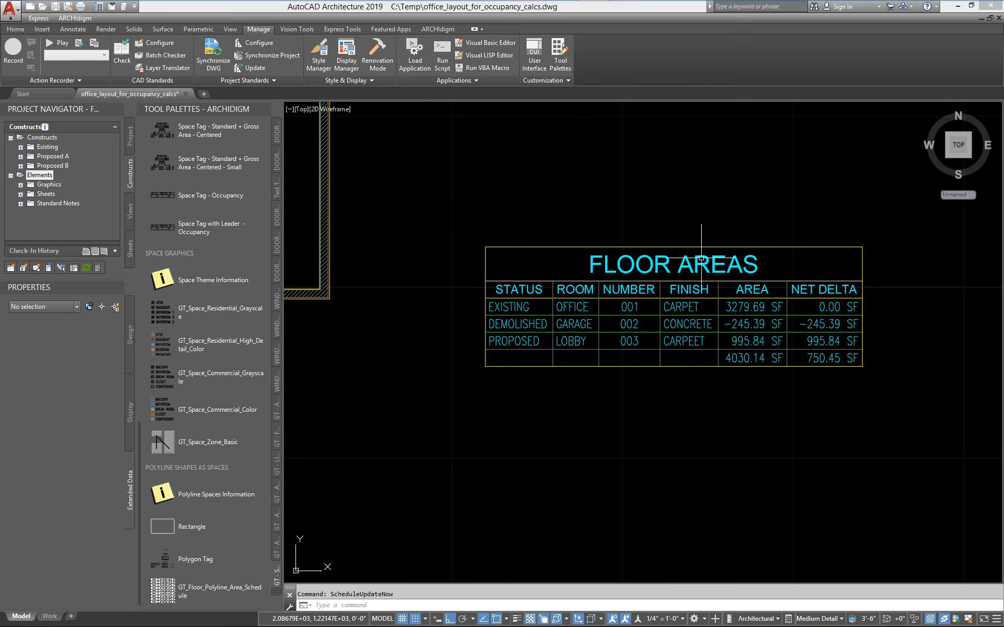
pyautogui.moveTo(621, 259); pyautogui.dragTo(554, 243, button='middle')
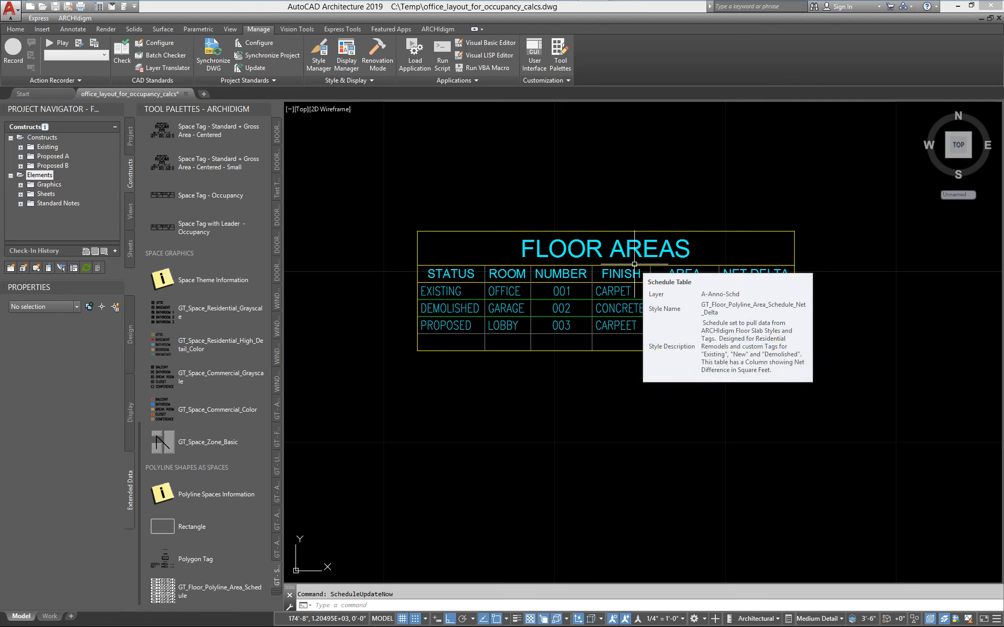
# Edit the FLOOR AREAS schedule table style to also apply to Polyline (2D) objects, and display its column definitions.
pyautogui.click(522, 301)
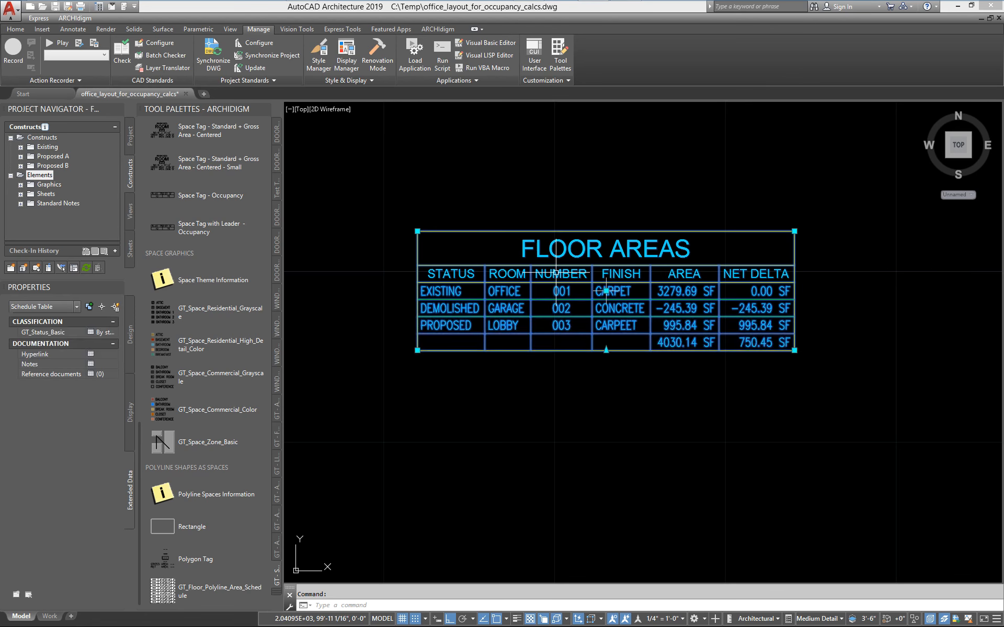
pyautogui.rightClick(520, 301)
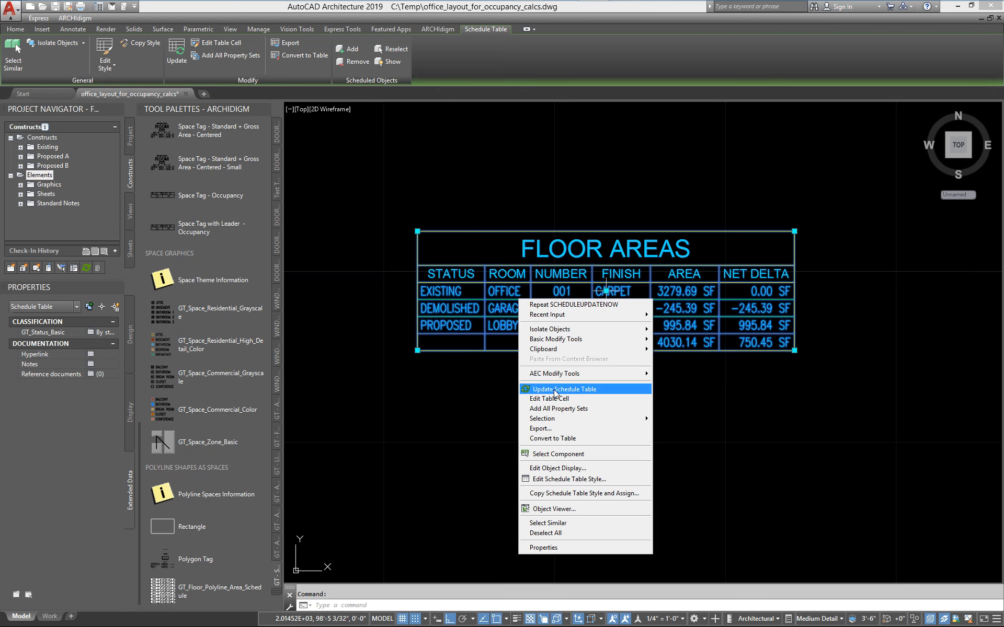
pyautogui.click(571, 479)
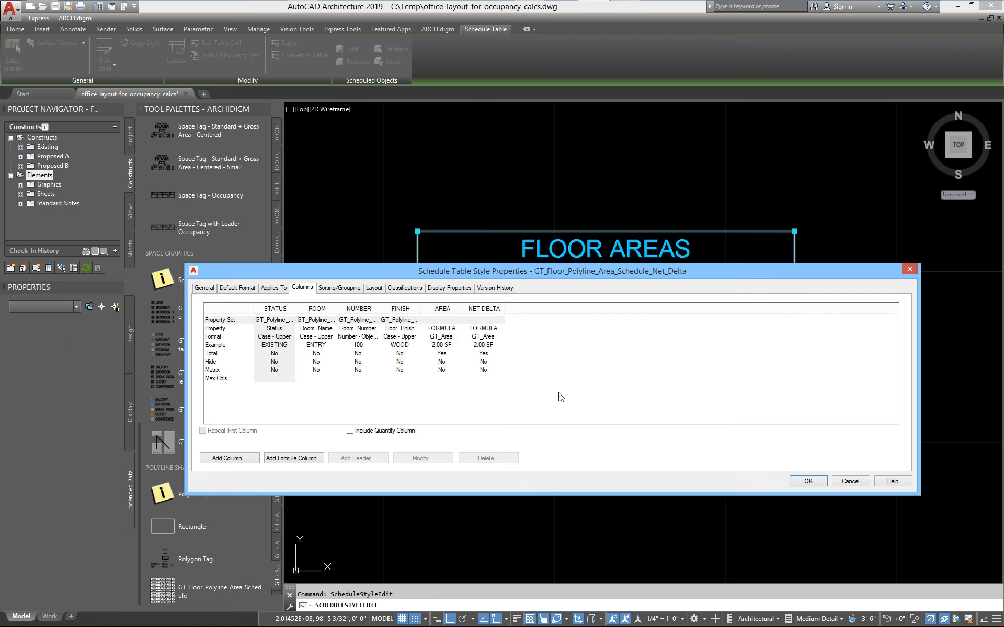
pyautogui.moveTo(419, 271); pyautogui.dragTo(453, 221)
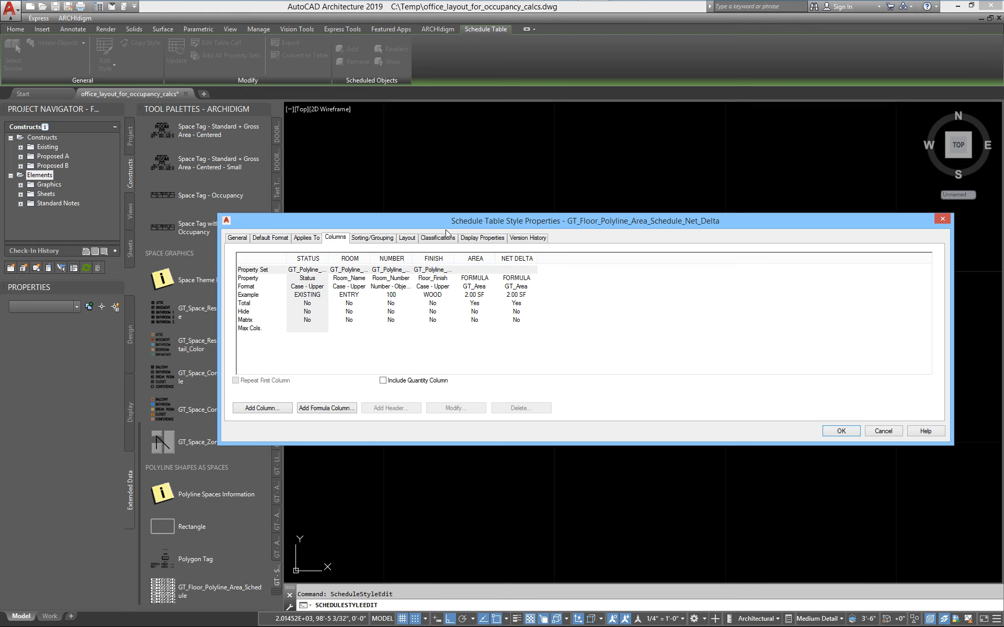
pyautogui.click(306, 240)
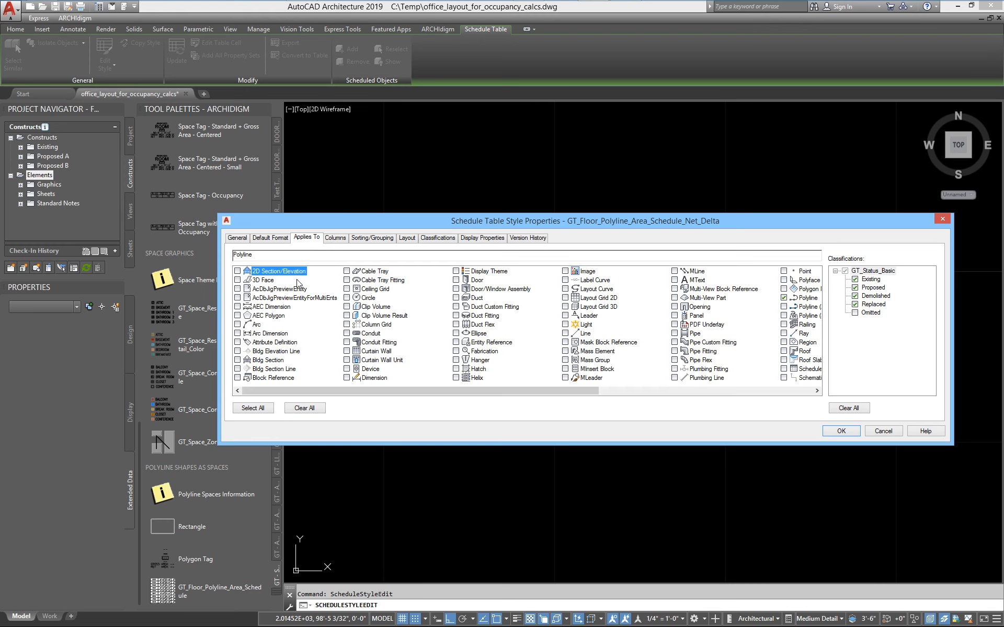
pyautogui.moveTo(514, 393); pyautogui.dragTo(661, 406)
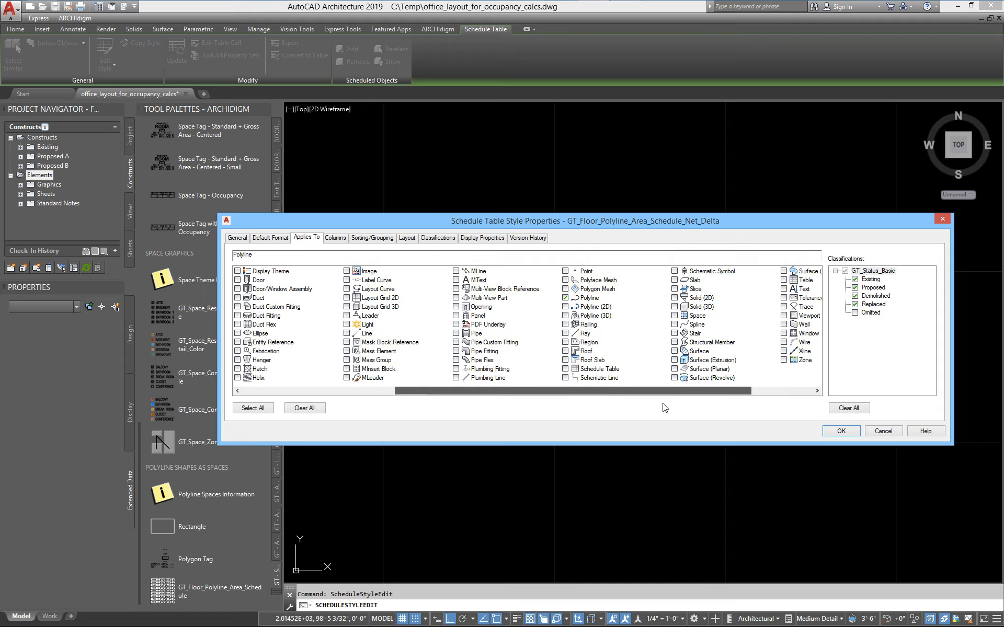
pyautogui.click(565, 307)
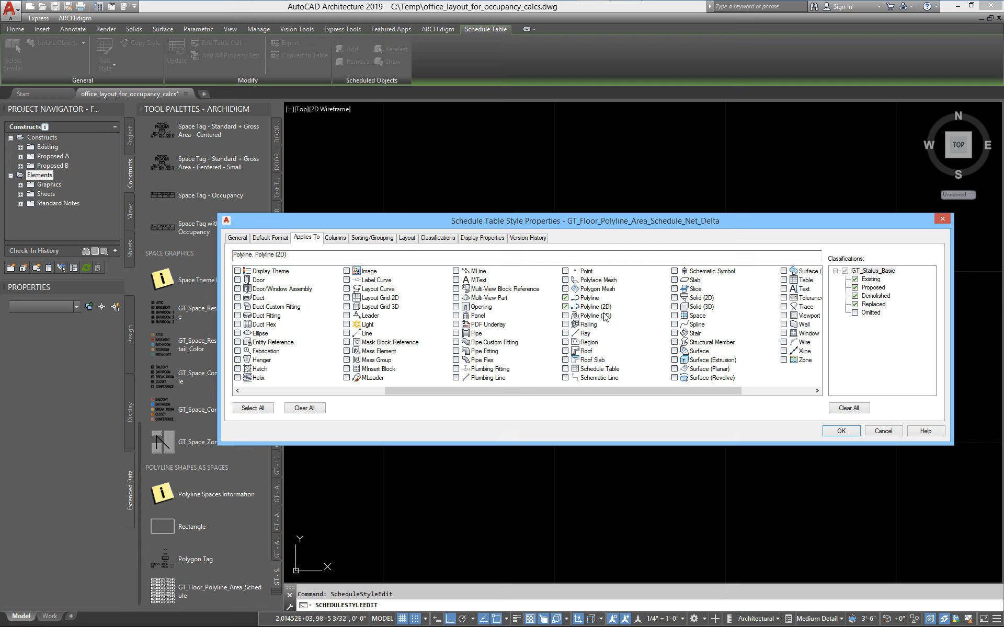
pyautogui.click(587, 298)
pyautogui.click(590, 307)
pyautogui.click(335, 239)
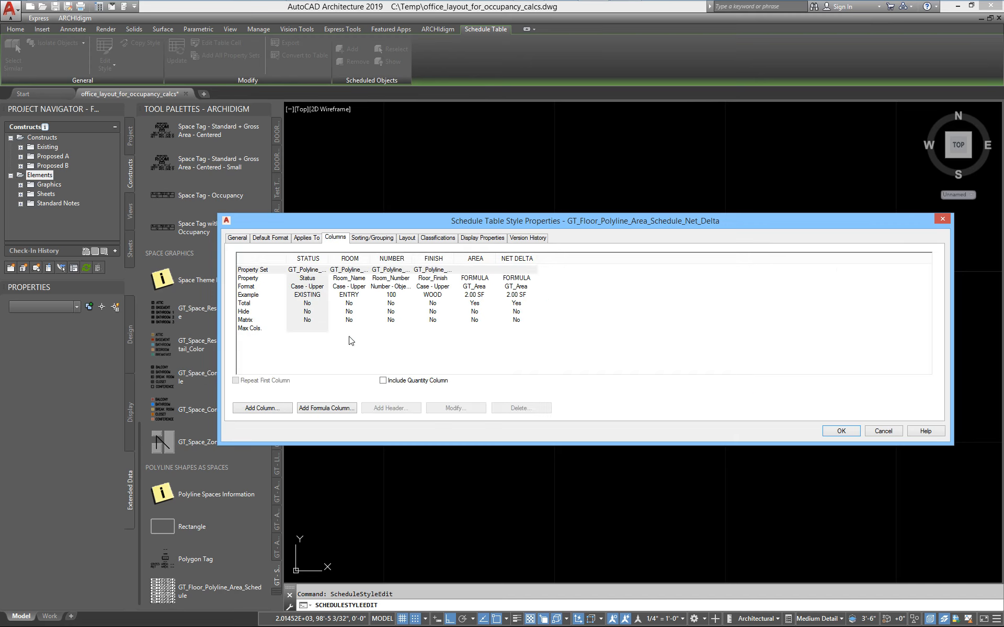
# Inspect the STATUS column's property source, heading and data format, and accept the schedule table style.
pyautogui.click(306, 258)
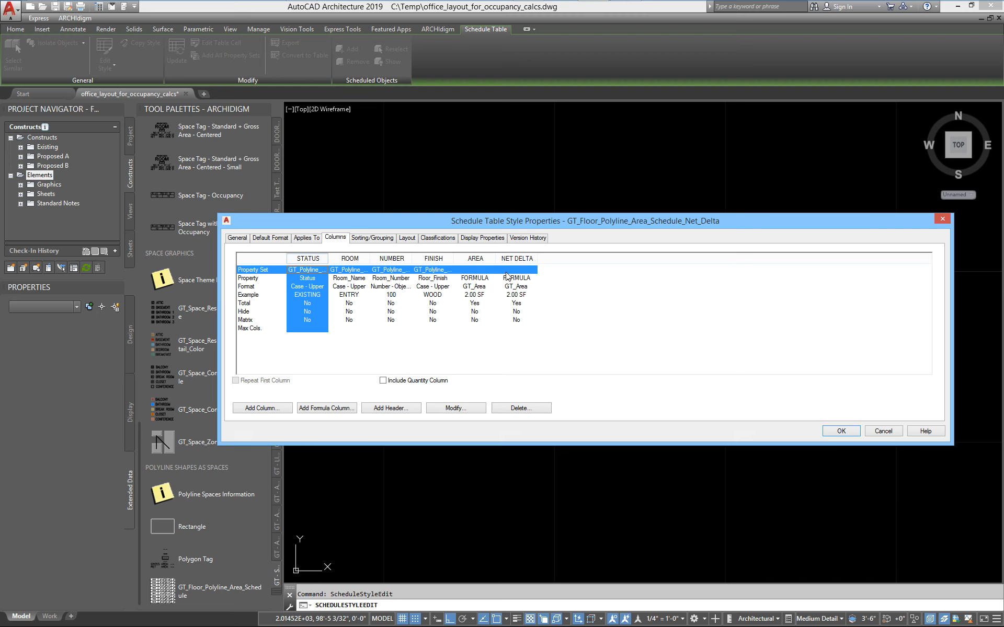
pyautogui.click(451, 409)
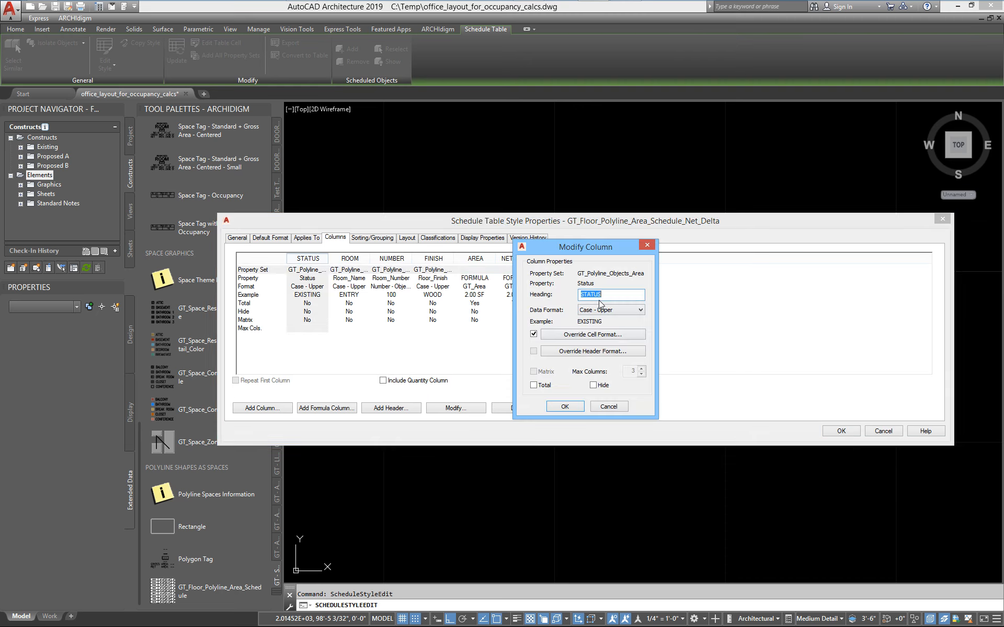
pyautogui.moveTo(654, 286); pyautogui.dragTo(728, 286)
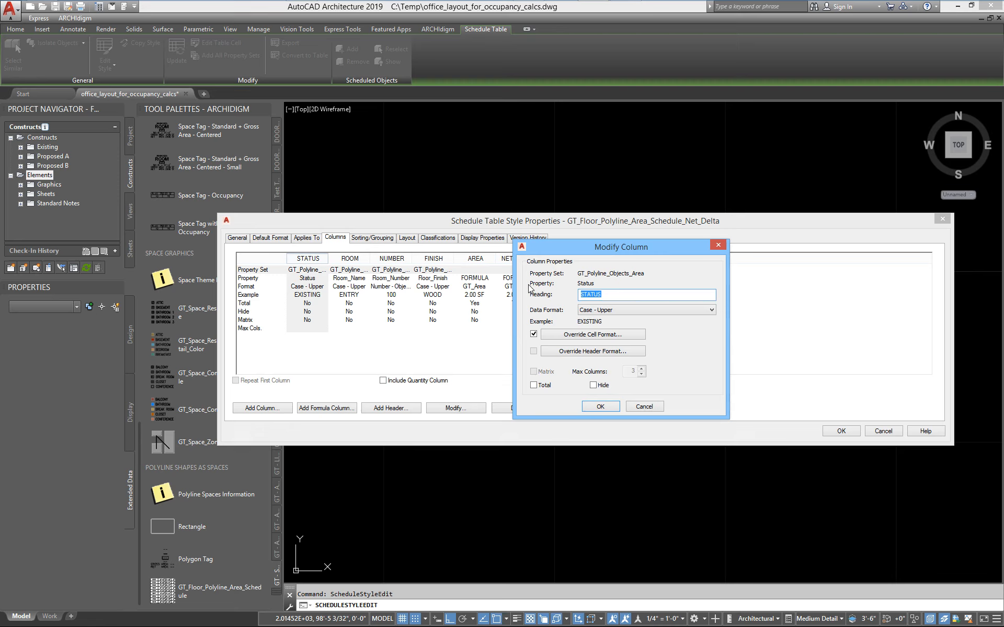
pyautogui.click(613, 297)
pyautogui.click(600, 406)
pyautogui.click(844, 433)
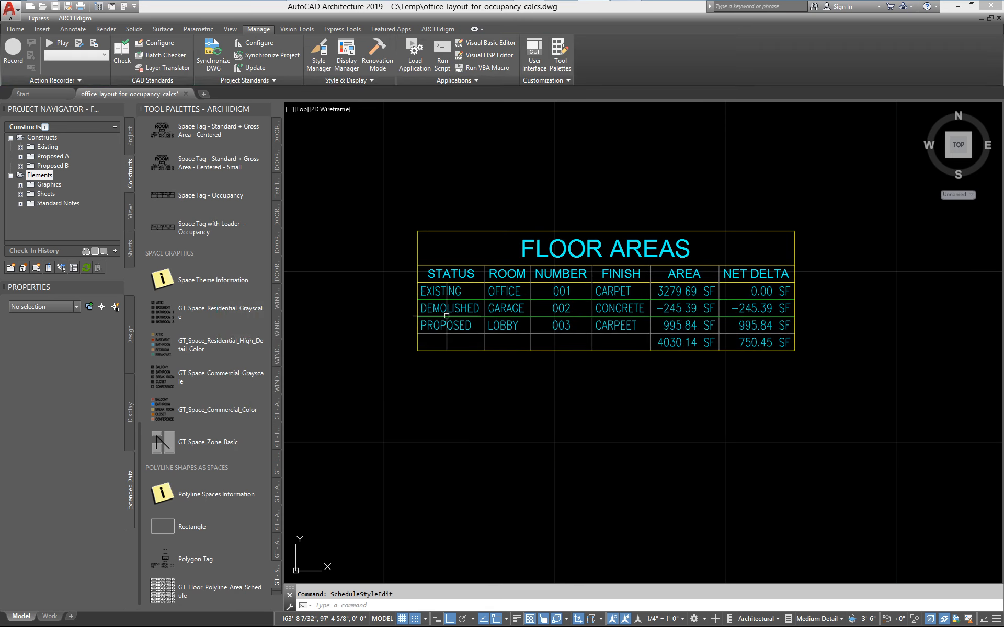
# Select the lobby polyline to examine its Status value in the GT_Polyline_Objects_Area property set, and deselect it.
pyautogui.scroll(-6, 446, 329)
pyautogui.scroll(-2, 447, 329)
pyautogui.moveTo(406, 343); pyautogui.dragTo(693, 345, button='middle')
pyautogui.scroll(2, 617, 346)
pyautogui.click(604, 338)
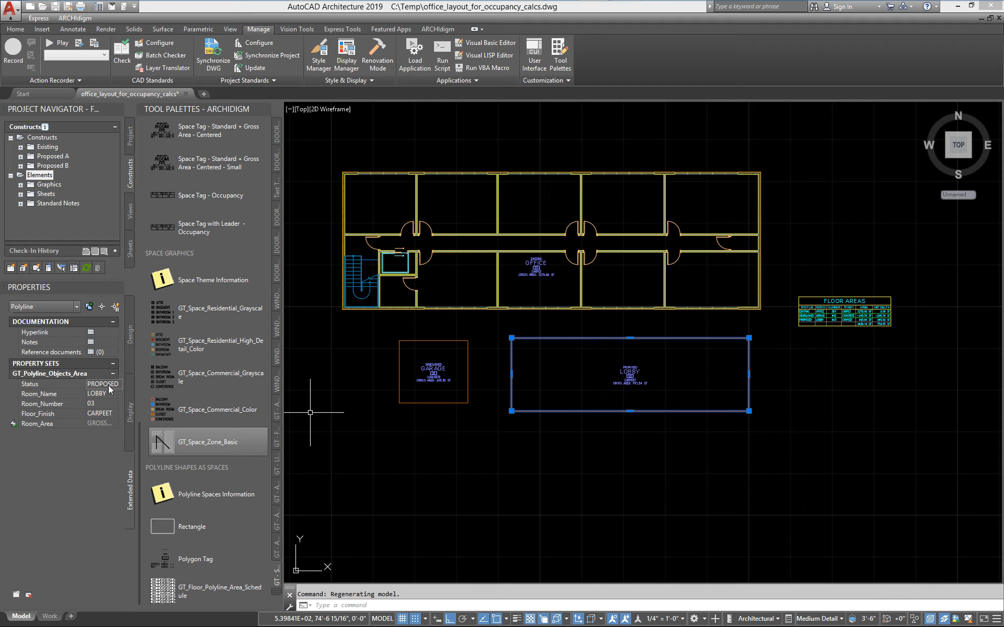
pyautogui.scroll(4, 643, 352)
pyautogui.moveTo(643, 352); pyautogui.dragTo(506, 385, button='middle')
pyautogui.press('Escape')
# Open the FLOOR AREAS schedule table's style for editing and move its properties dialog below the table heading.
pyautogui.moveTo(756, 381); pyautogui.dragTo(527, 387, button='middle')
pyautogui.moveTo(676, 298); pyautogui.dragTo(527, 324, button='middle')
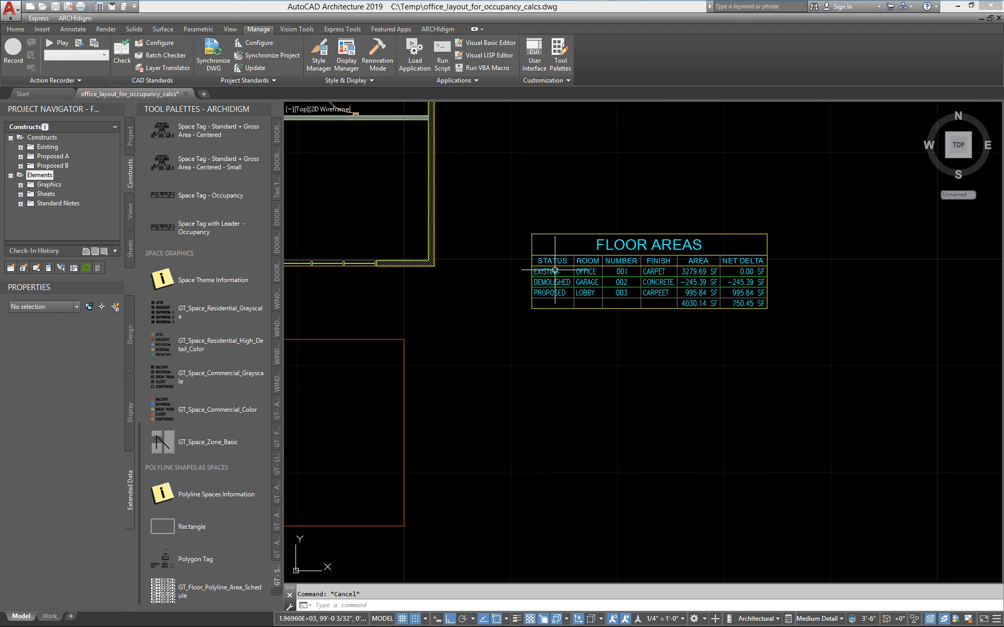
pyautogui.moveTo(554, 269); pyautogui.dragTo(448, 272, button='middle')
pyautogui.scroll(3, 546, 310)
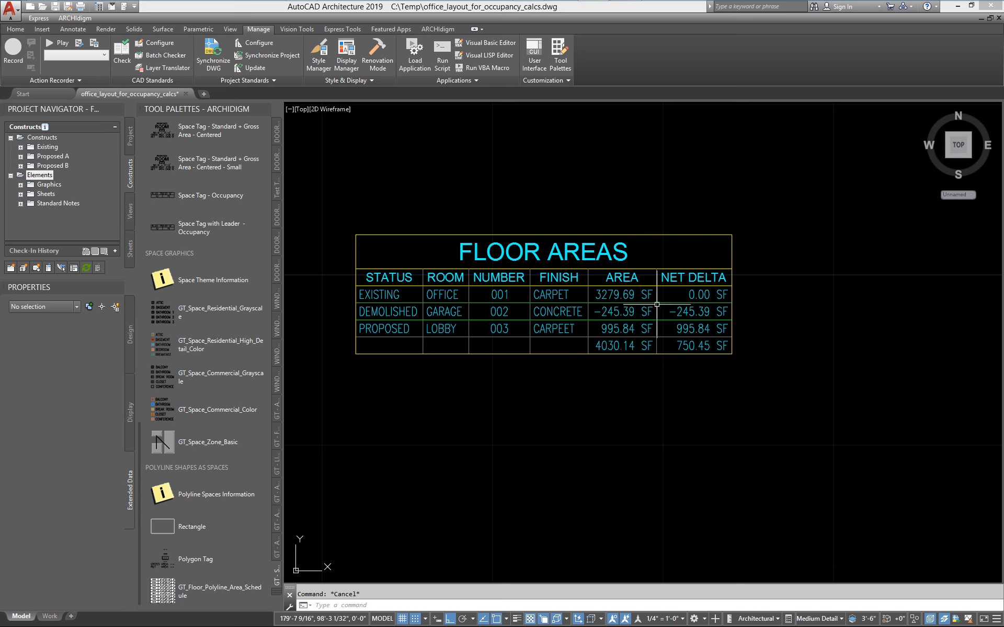
pyautogui.click(448, 277)
pyautogui.rightClick(448, 277)
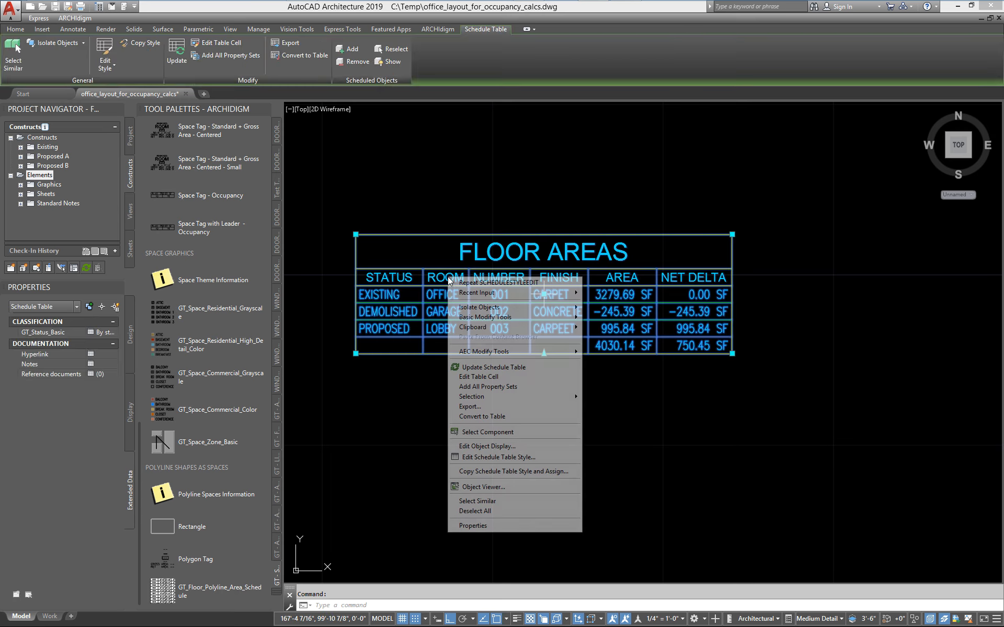
pyautogui.click(516, 458)
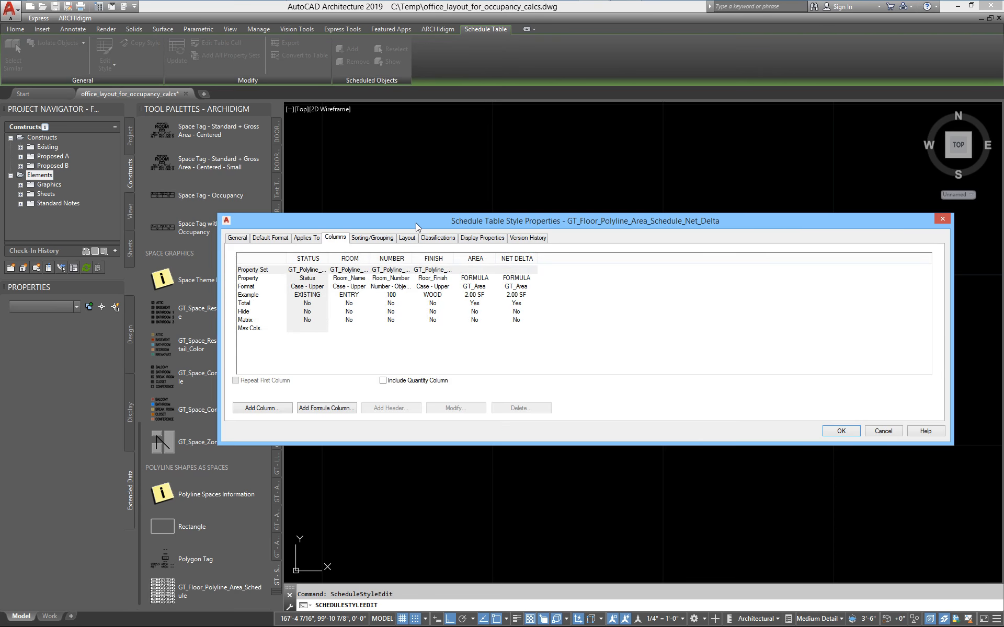
pyautogui.moveTo(415, 222); pyautogui.dragTo(410, 327)
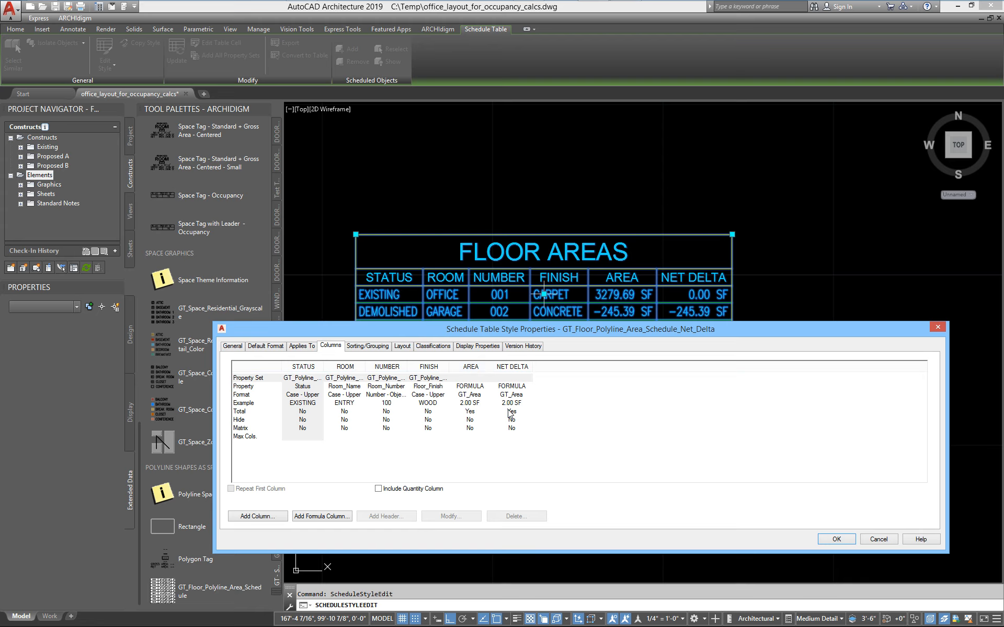
# Display the AREA column's formula definition in a widened dialog placed clear of the style's column list.
pyautogui.click(470, 366)
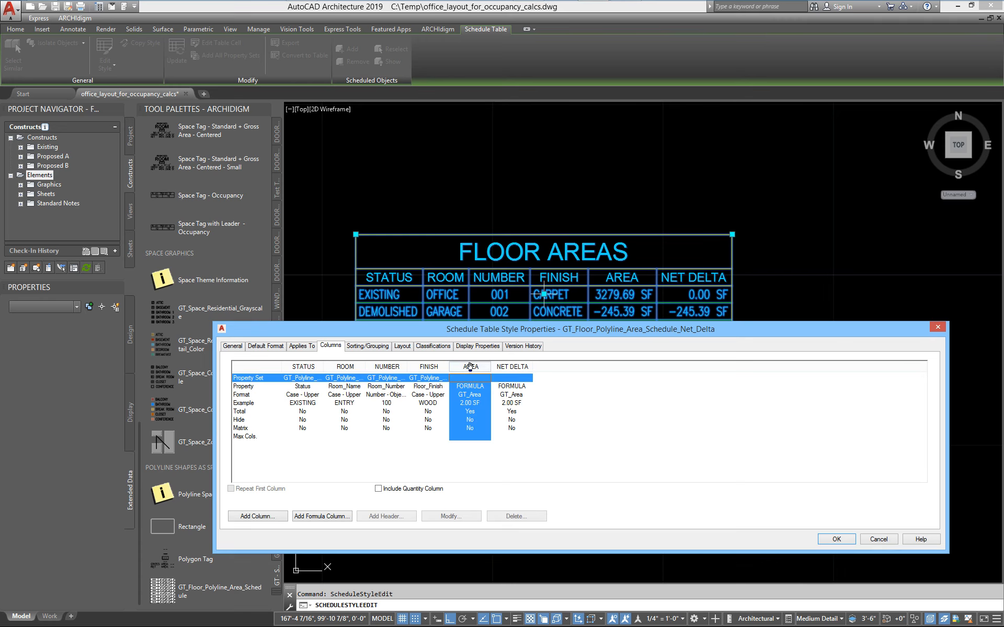
pyautogui.moveTo(657, 329); pyautogui.dragTo(652, 374)
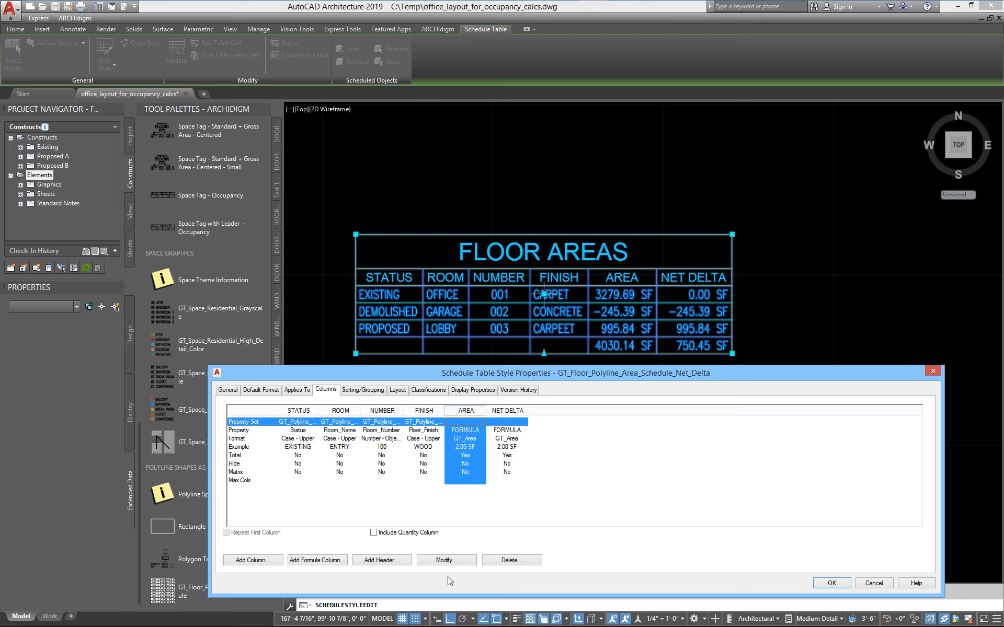
pyautogui.click(448, 561)
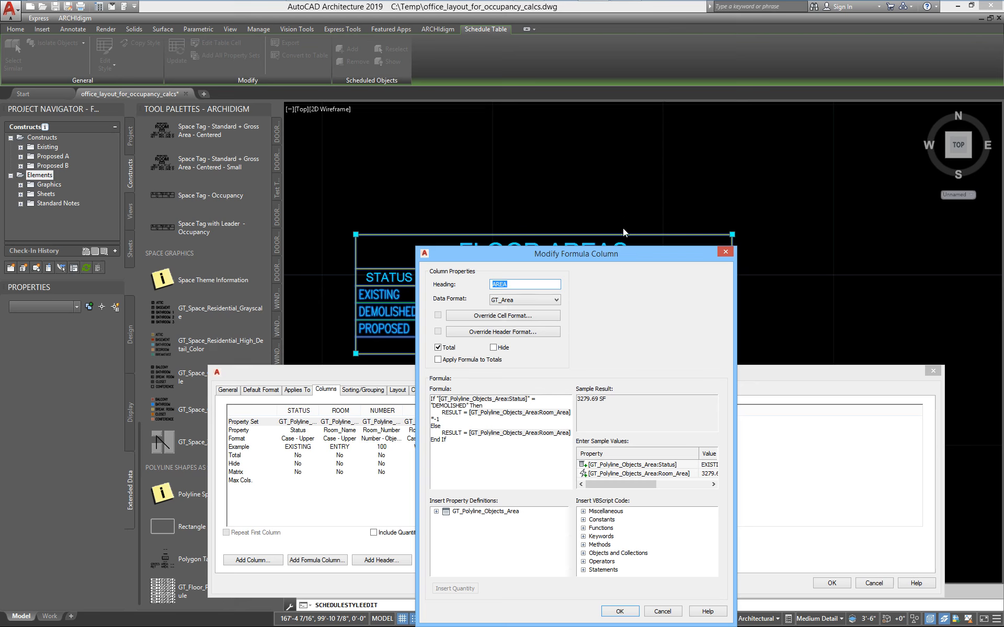
pyautogui.moveTo(622, 199); pyautogui.dragTo(745, 96)
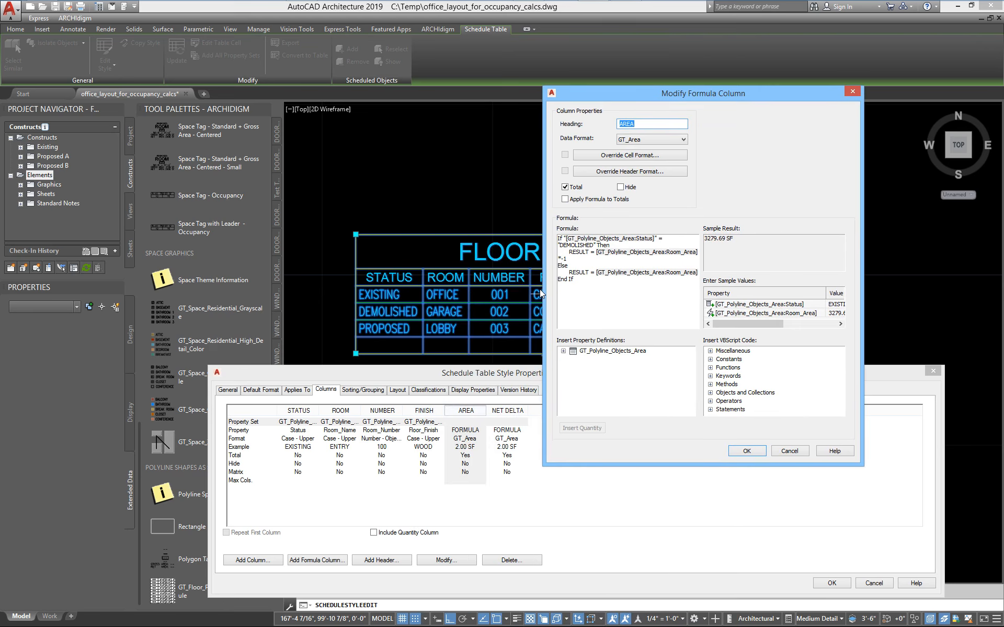
pyautogui.moveTo(544, 287); pyautogui.dragTo(432, 290)
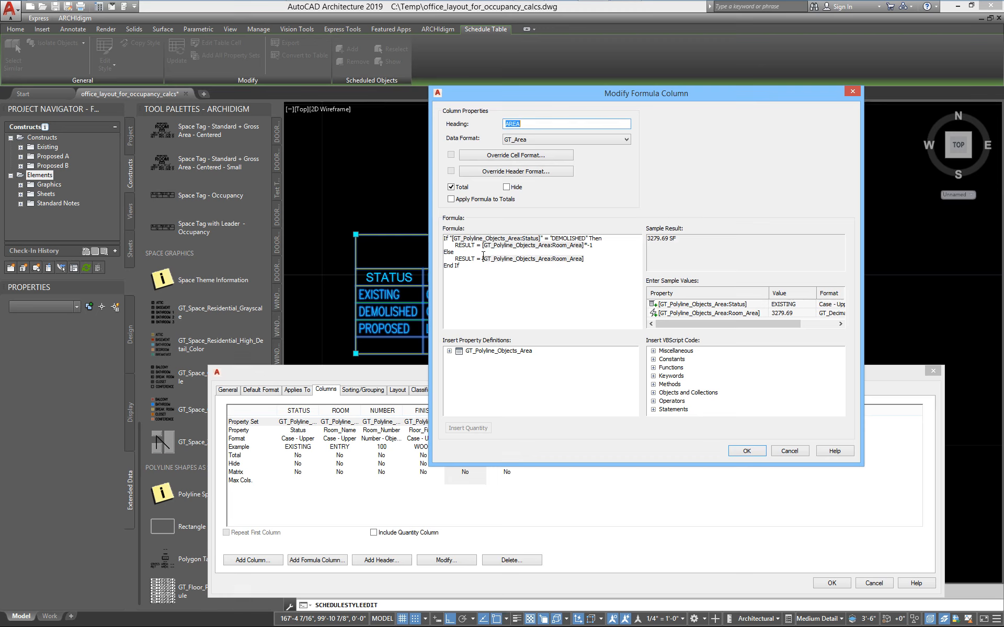
# Examine the AREA column's formula that negates the room area for DEMOLISHED status, and the Miscellaneous group of VBScript codes.
pyautogui.doubleClick(590, 245)
pyautogui.click(611, 244)
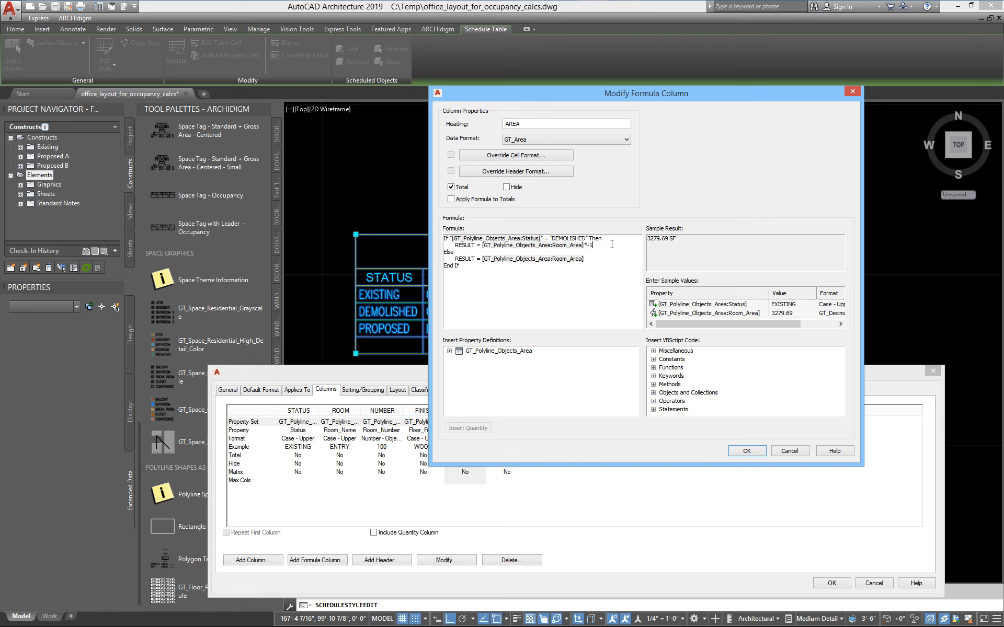
pyautogui.moveTo(466, 268); pyautogui.dragTo(443, 239)
pyautogui.click(472, 270)
pyautogui.click(655, 351)
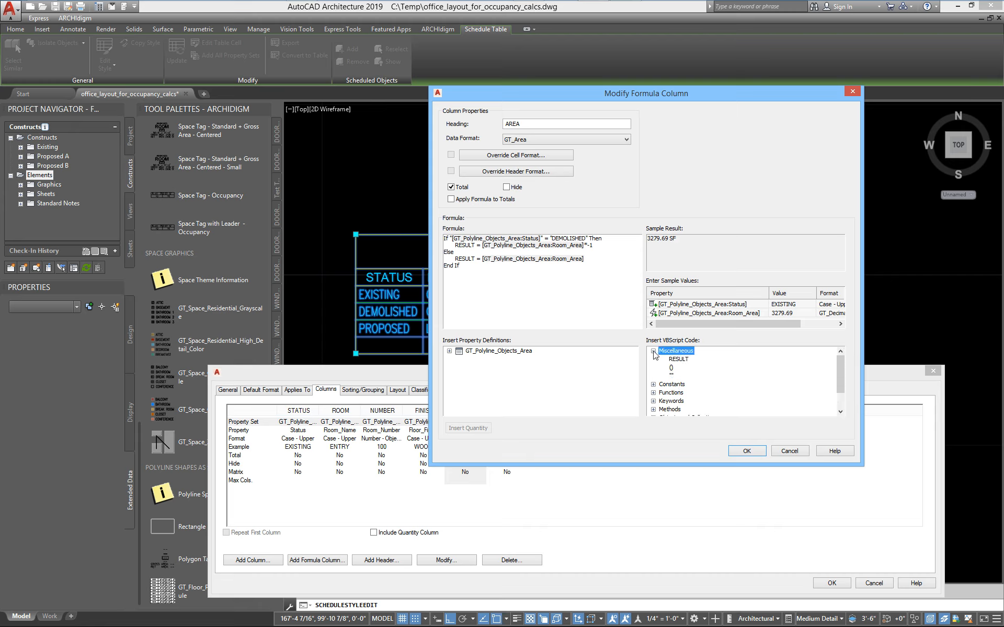
pyautogui.click(653, 351)
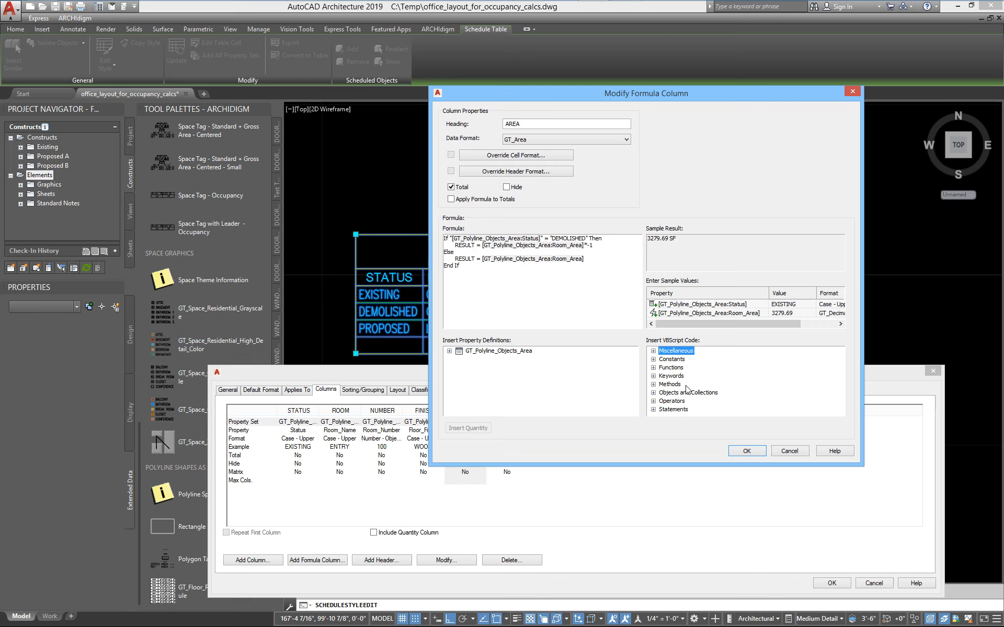
# Accept the AREA formula column and the schedule table style, bringing the whole floor plan and schedule into view.
pyautogui.click(747, 451)
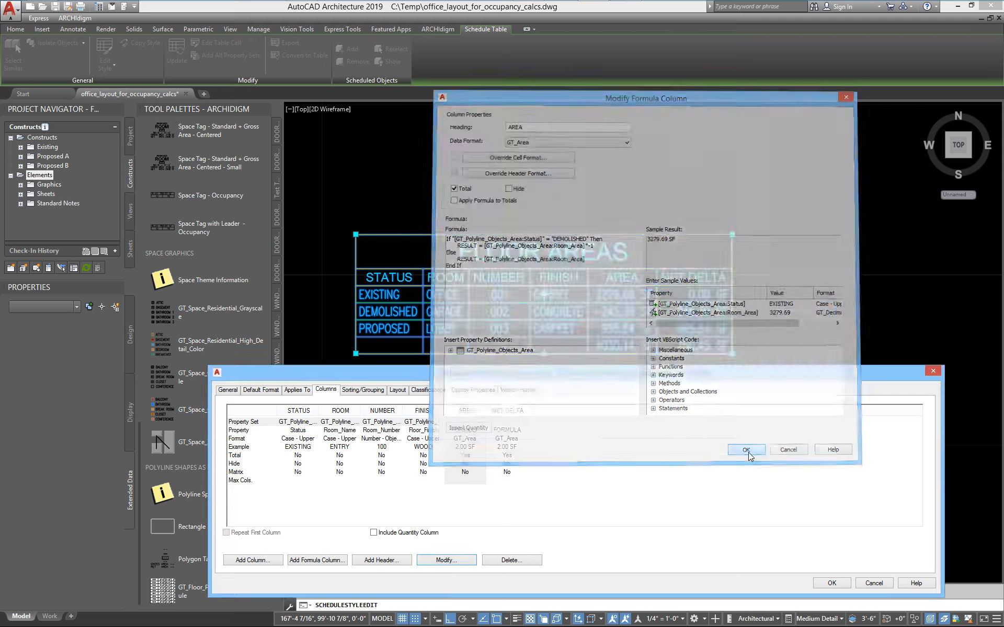
pyautogui.click(827, 586)
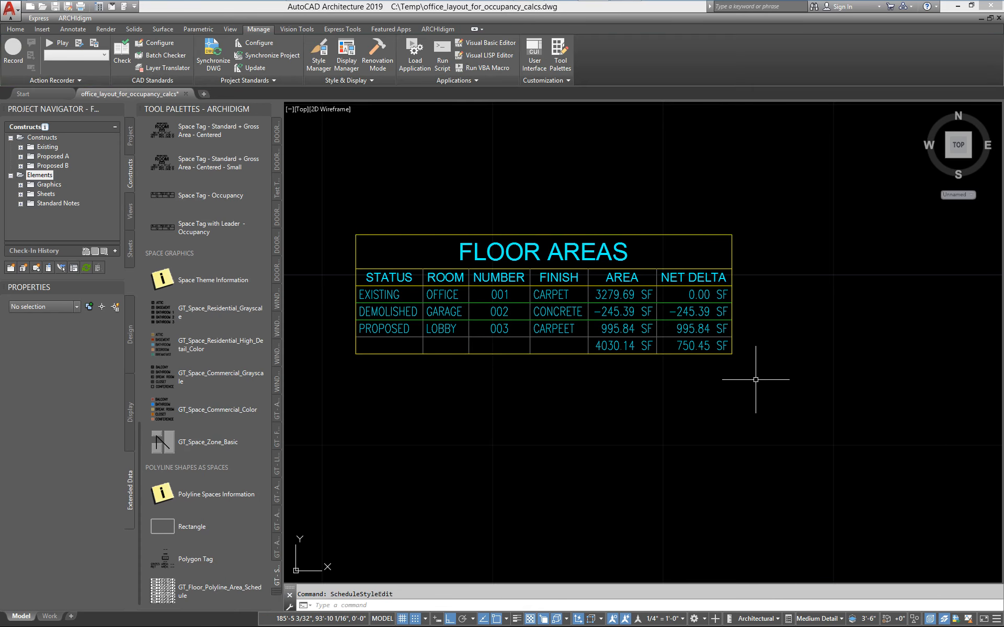
pyautogui.scroll(-5, 755, 380)
pyautogui.moveTo(721, 381)
pyautogui.mouseDown(button='middle')
pyautogui.moveTo(768, 406)
pyautogui.moveTo(808, 396)
pyautogui.mouseUp(button='middle')
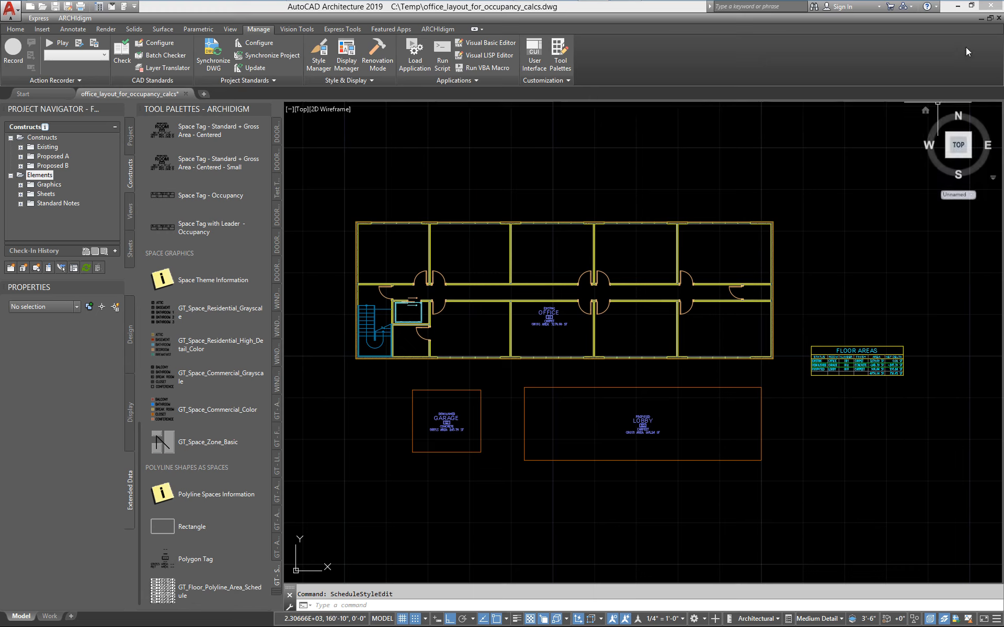
# Close the drawing without saving its changes and reopen office_layout_for_occupancy_calcs.dwg.
pyautogui.click(998, 18)
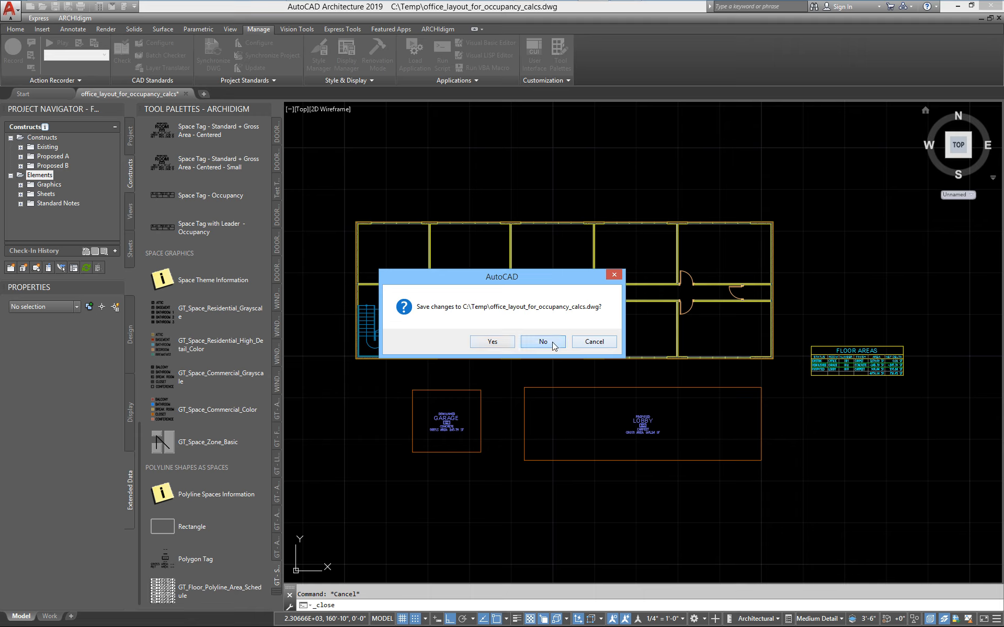
pyautogui.click(542, 341)
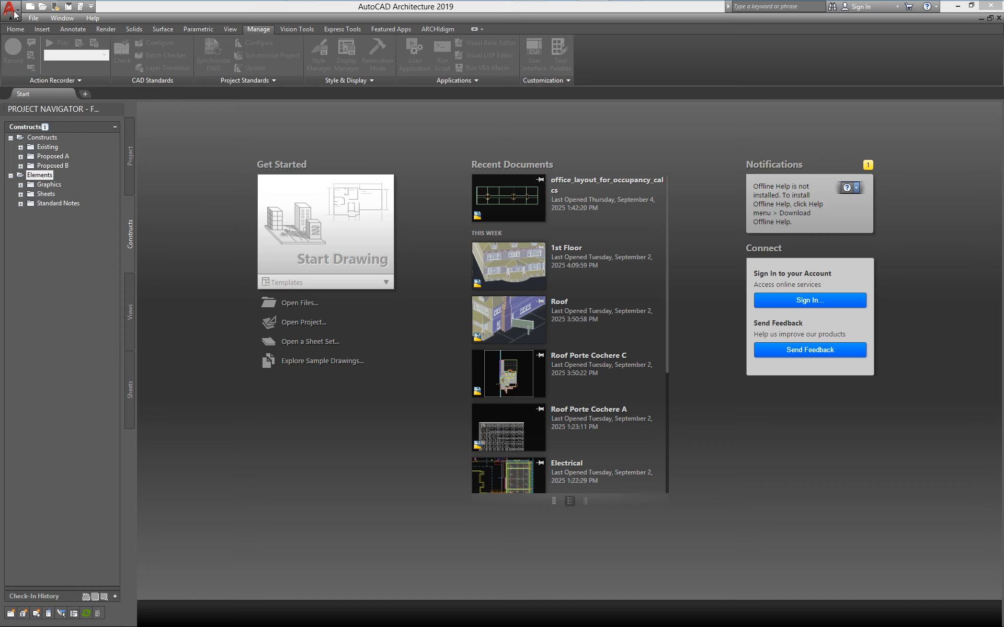
pyautogui.click(14, 13)
pyautogui.click(100, 106)
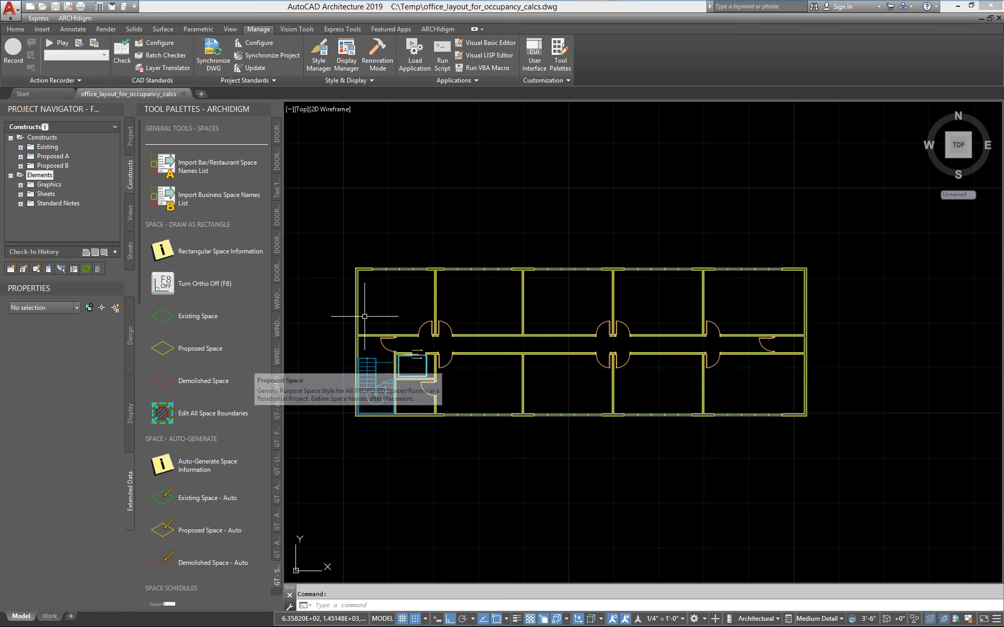
# Display the GT - FLOOR SLABS tool palette beside the floor plan.
pyautogui.moveTo(367, 317); pyautogui.dragTo(394, 309, button='middle')
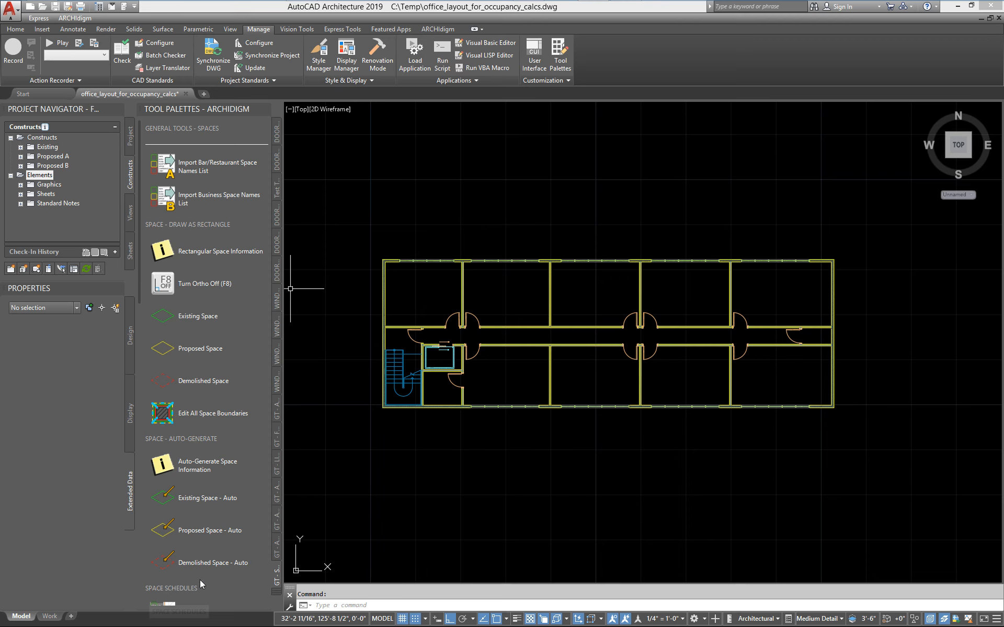
pyautogui.click(278, 596)
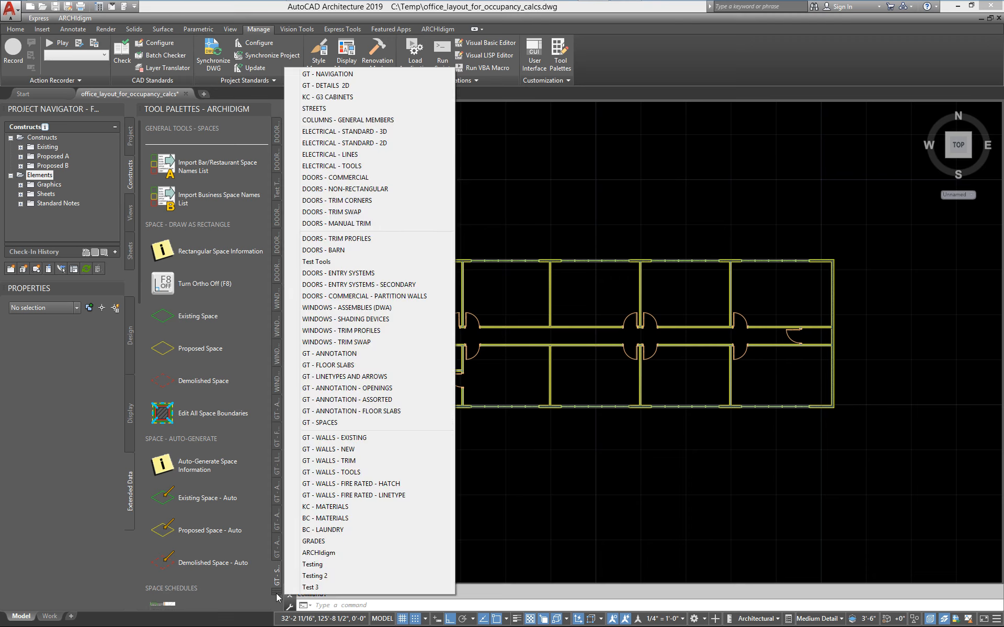
pyautogui.click(337, 366)
# Open the GT - FLOOR SLABS palette of the General Tools 25.1 eParts catalog in the Content Browser and reposition its window.
pyautogui.moveTo(570, 8)
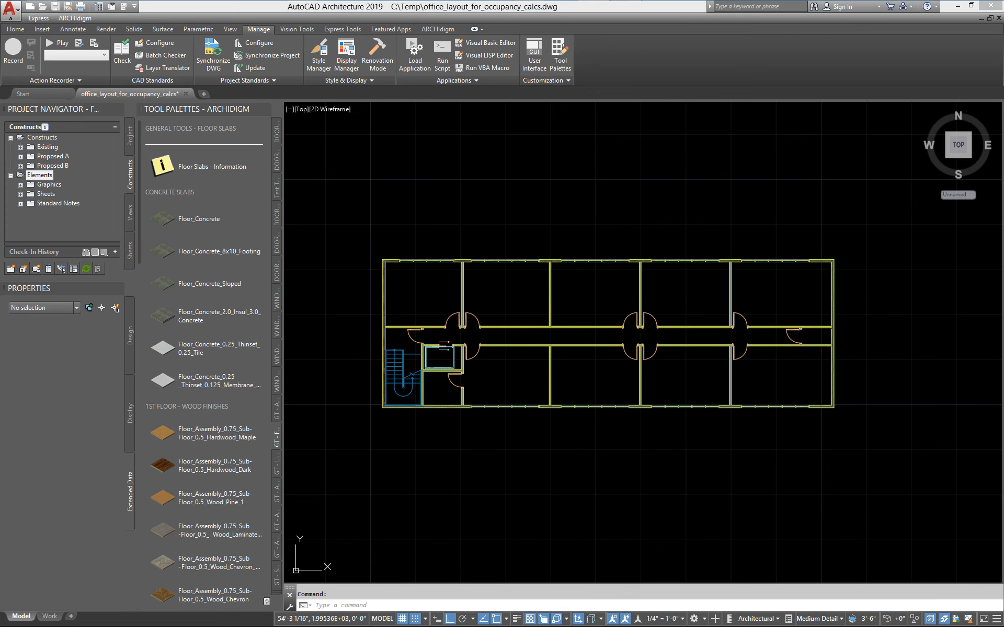
pyautogui.hotkey('ctrl', '4')
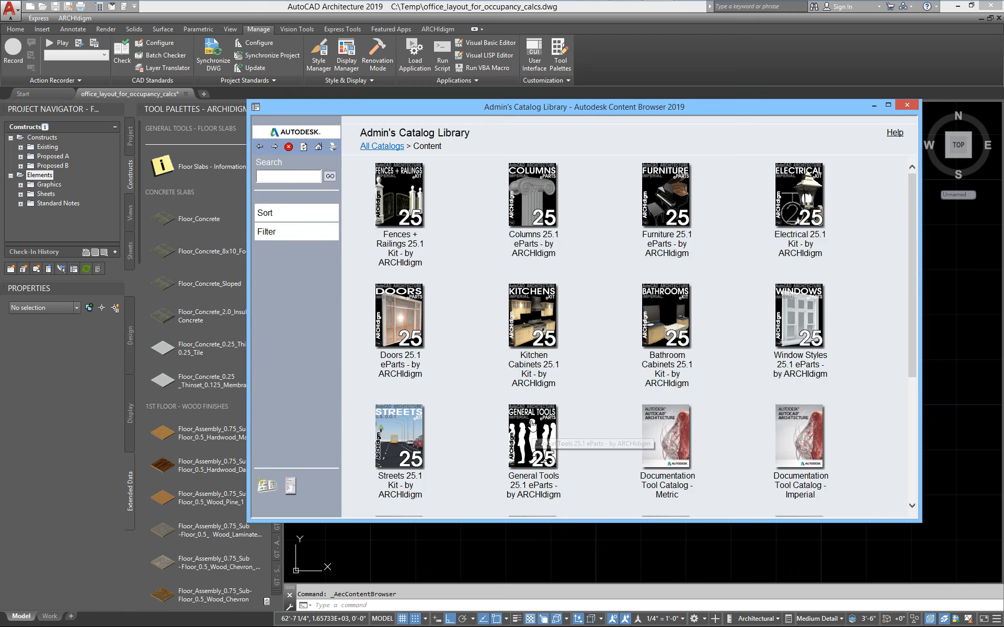
pyautogui.click(531, 421)
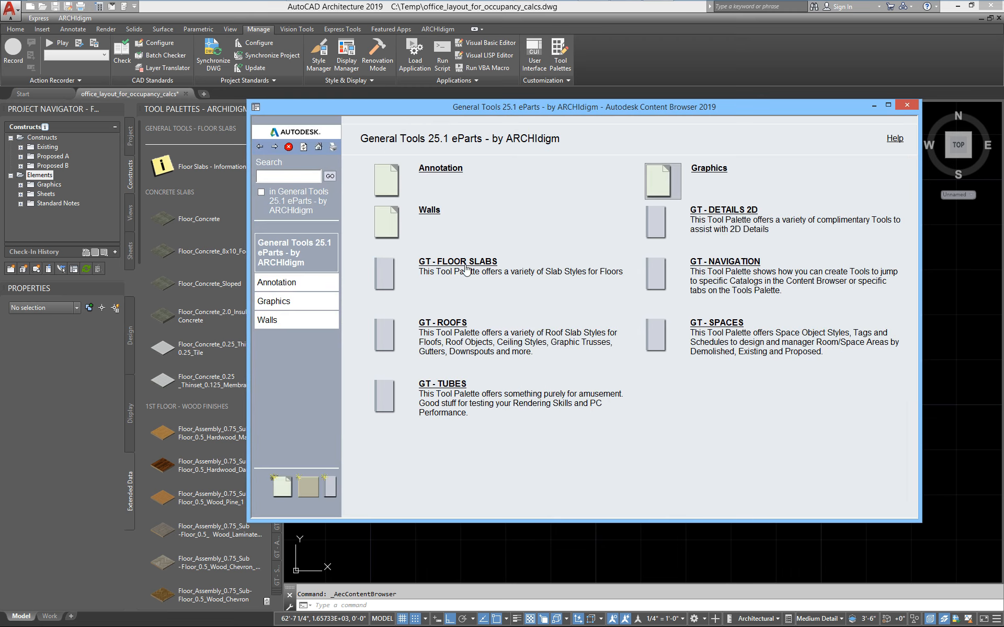
pyautogui.click(469, 267)
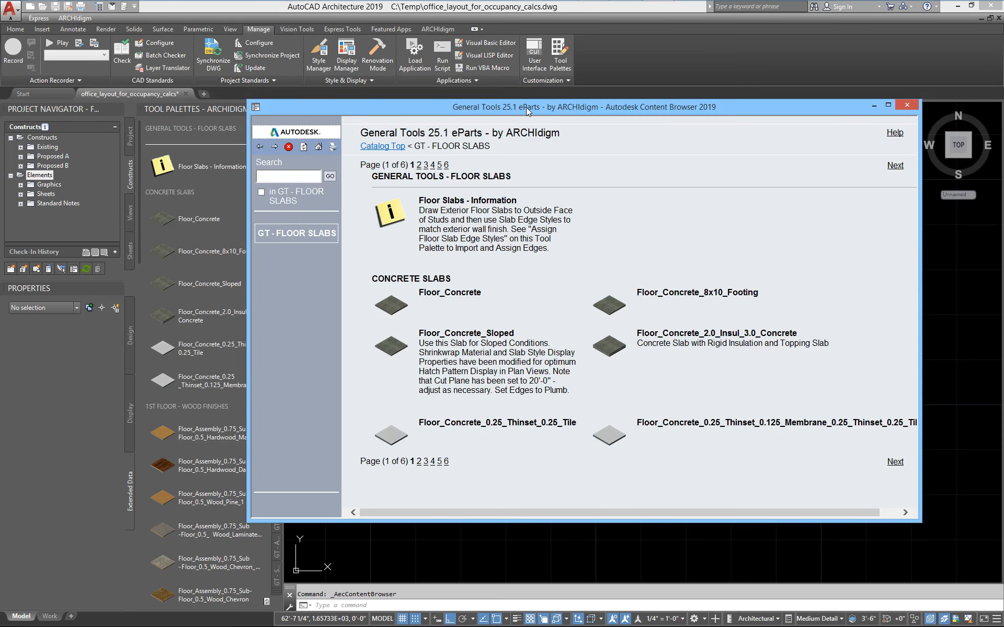
pyautogui.moveTo(526, 108); pyautogui.dragTo(403, 38)
pyautogui.moveTo(798, 449); pyautogui.dragTo(812, 489)
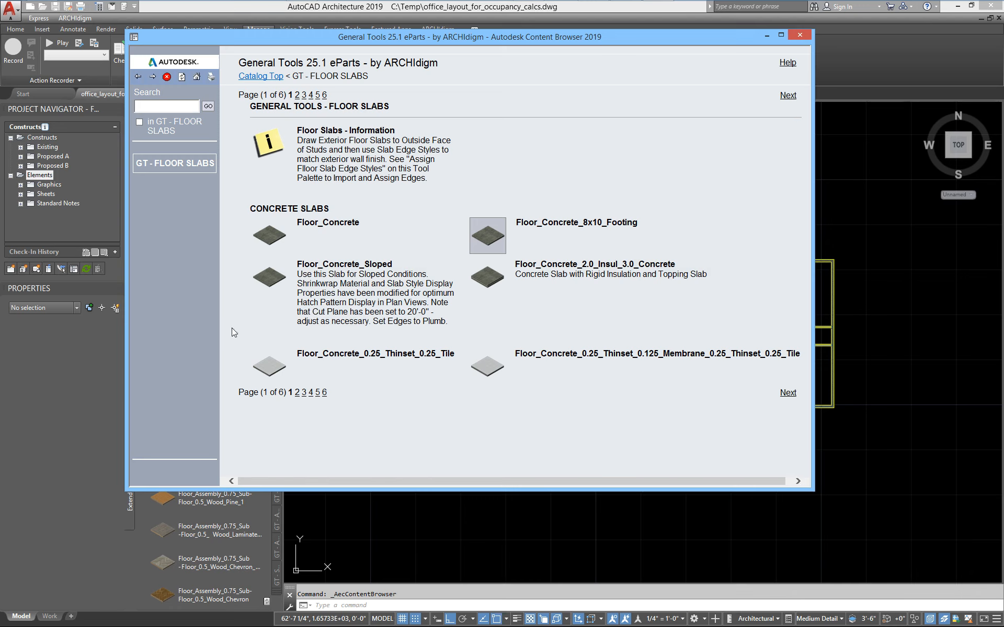
# Insert the Floor_Assembly_0.75_Sub-Floor_0.5_Carpet_Commercial_Gray_1 slab tool from page 4 of the catalog's floor slabs into the drawing.
pyautogui.click(789, 394)
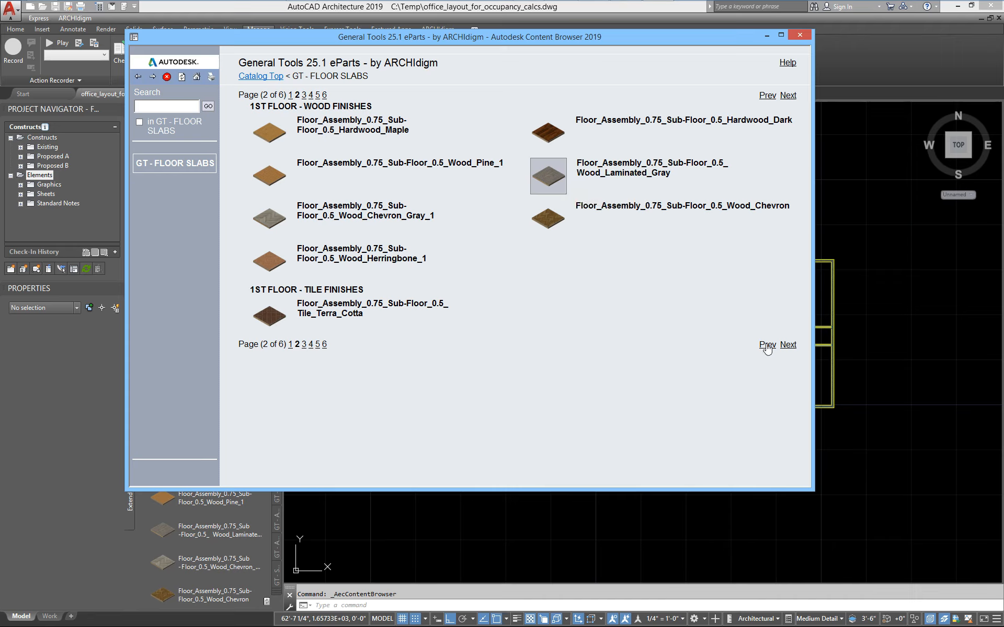
pyautogui.click(290, 344)
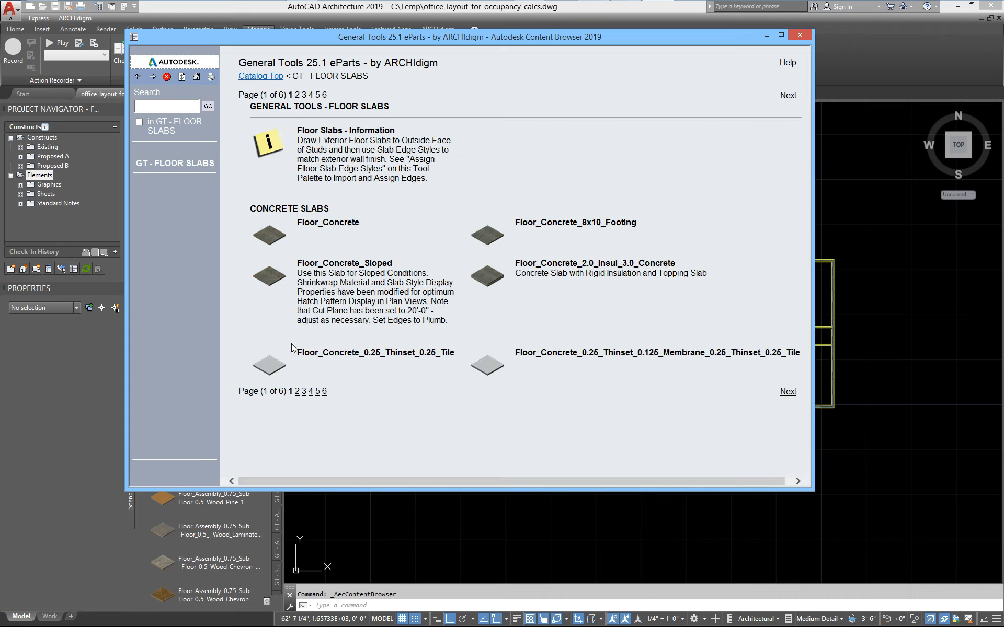
pyautogui.click(787, 394)
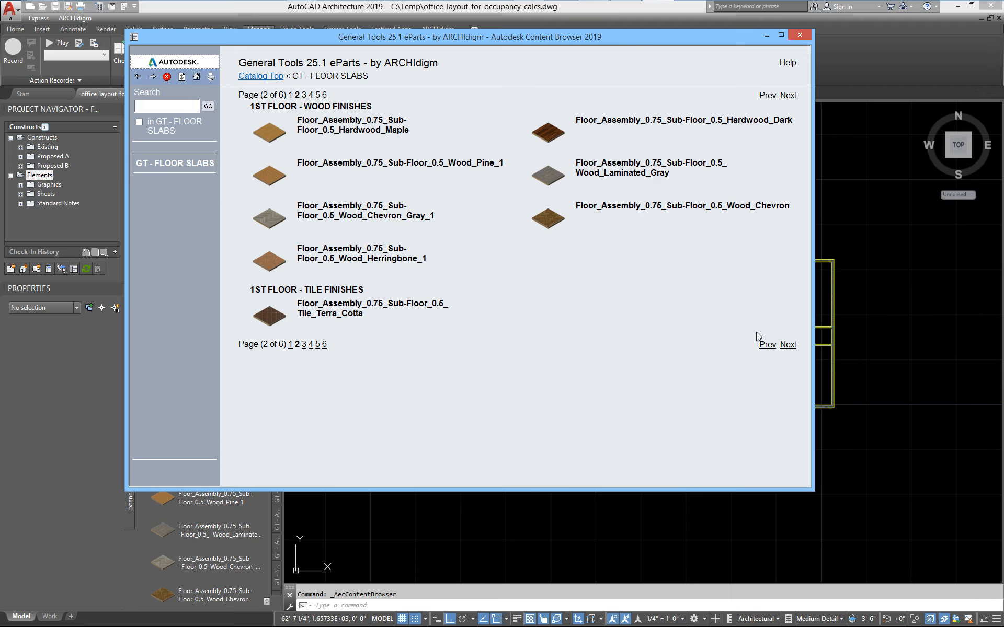
pyautogui.click(789, 345)
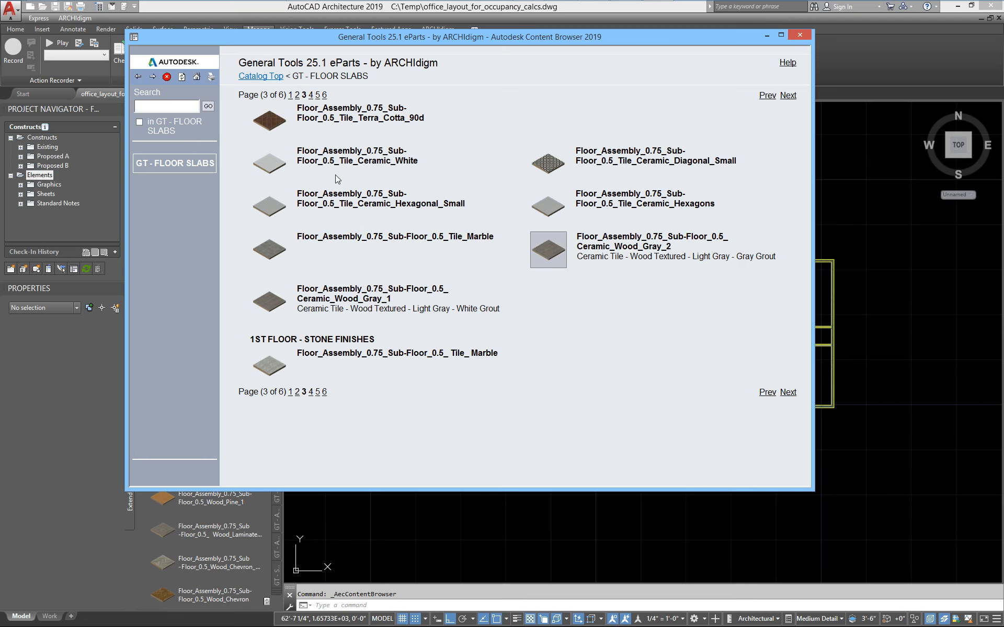
pyautogui.click(786, 392)
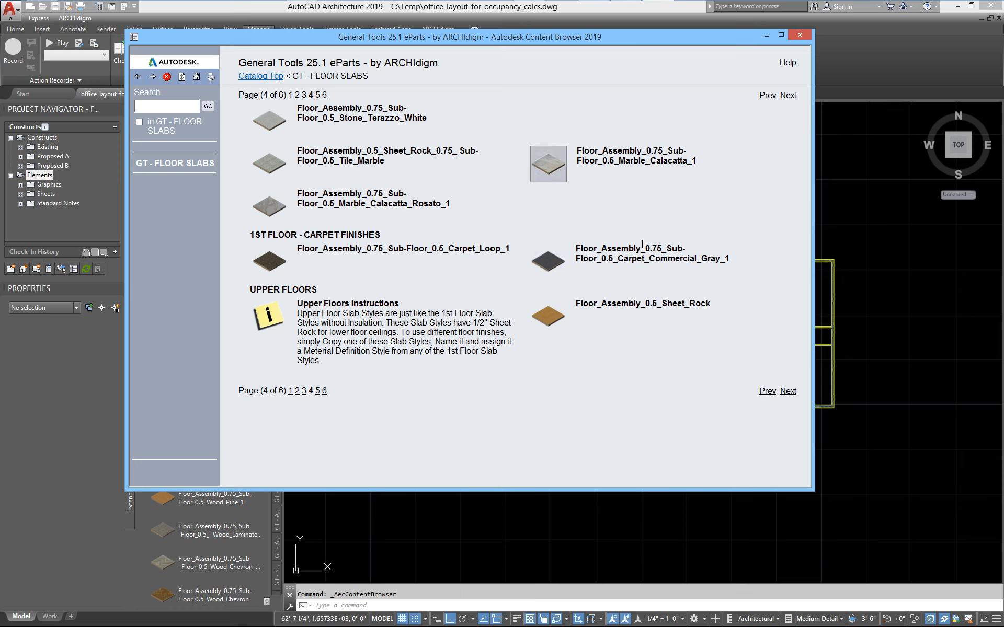
pyautogui.rightClick(268, 269)
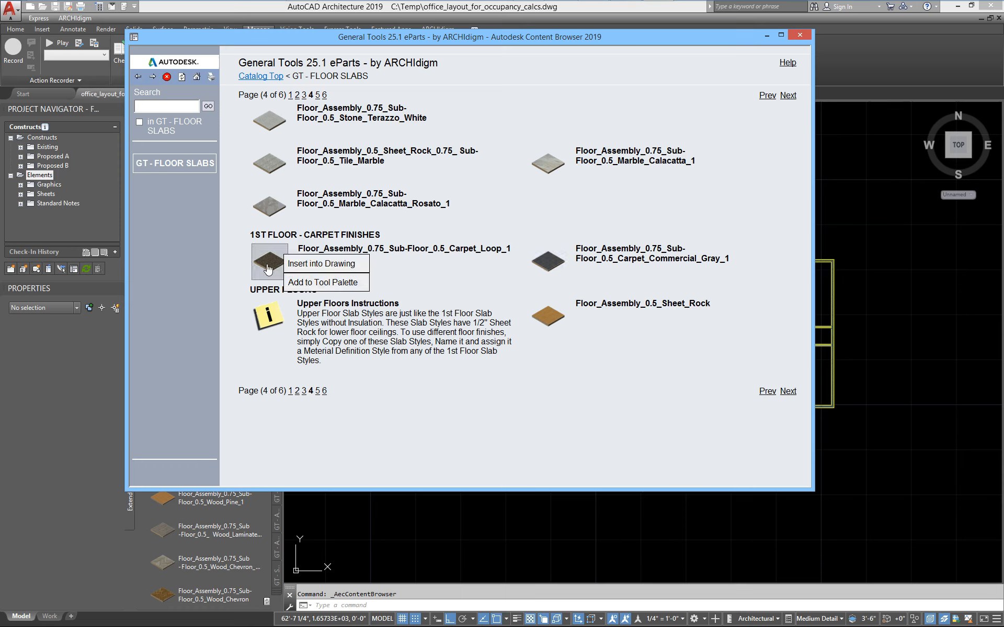
pyautogui.rightClick(547, 265)
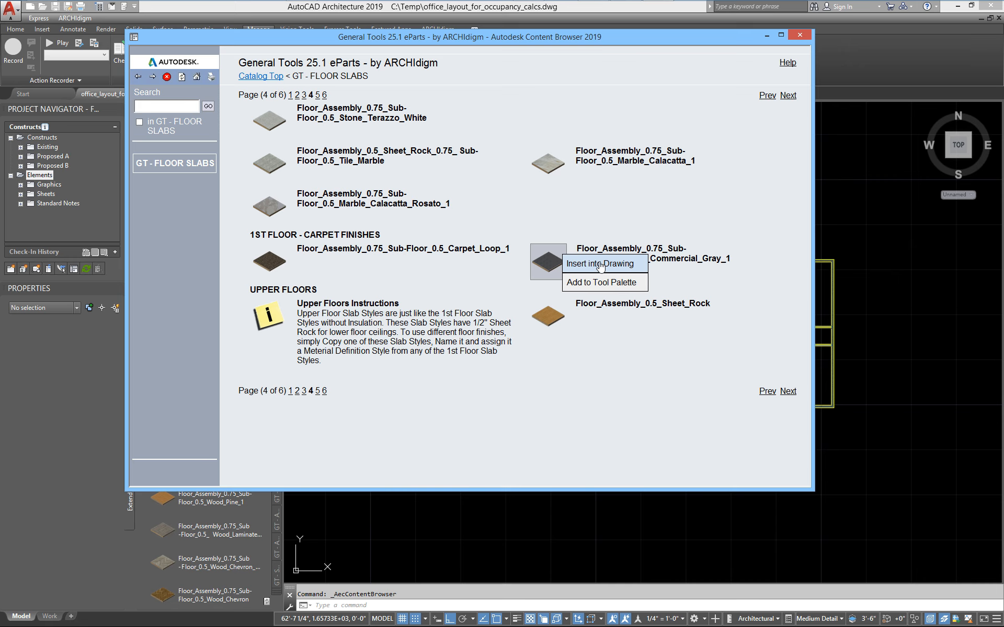
pyautogui.click(581, 264)
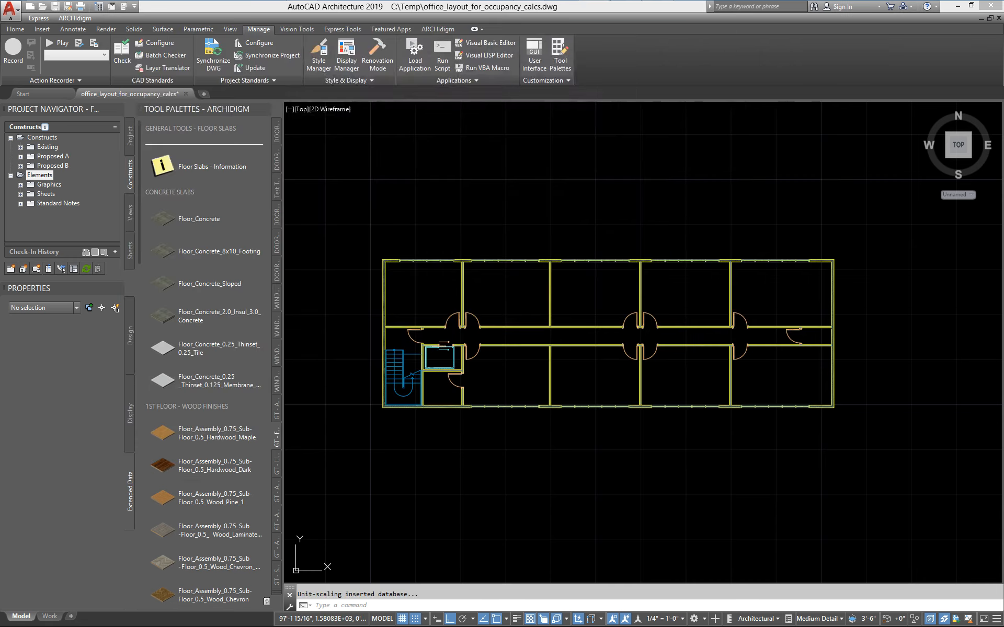
# Start the slab at the plan's upper-left outside stud corner and run its first edge to the upper-right outside stud corner.
pyautogui.scroll(6, 387, 264)
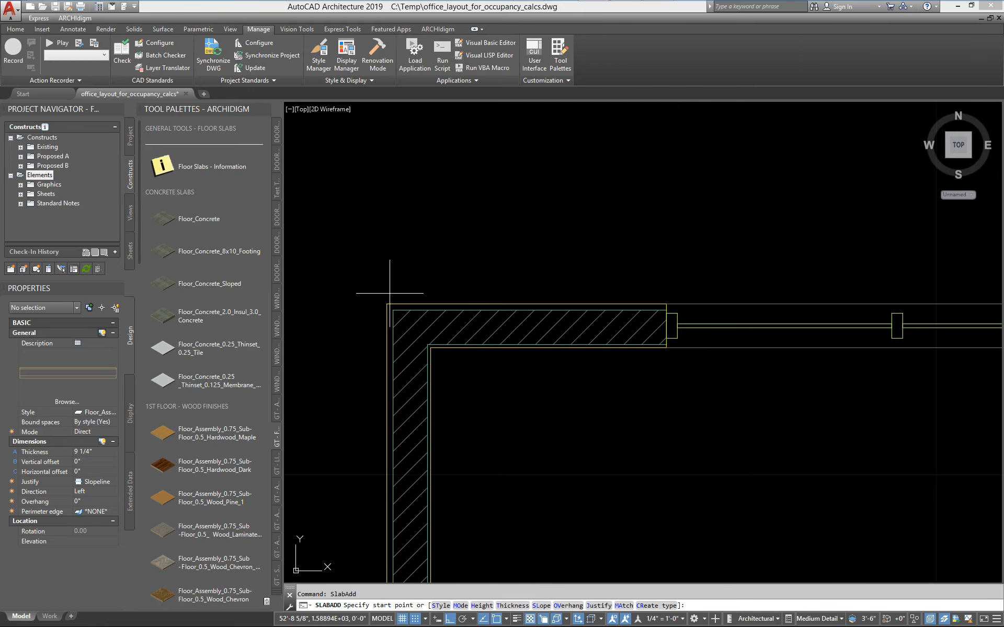
pyautogui.scroll(-5, 405, 318)
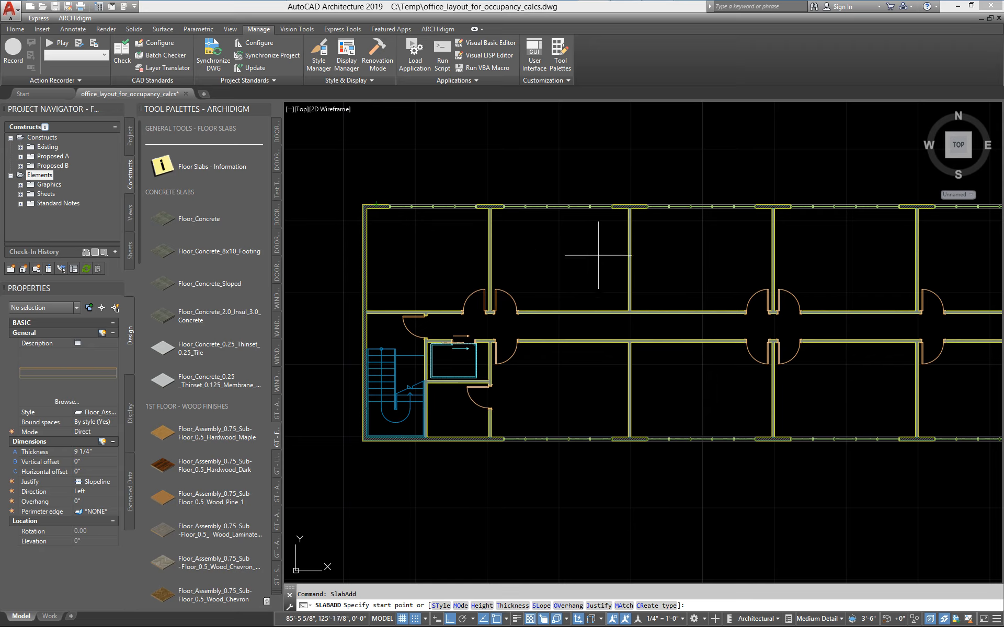
pyautogui.scroll(6, 416, 278)
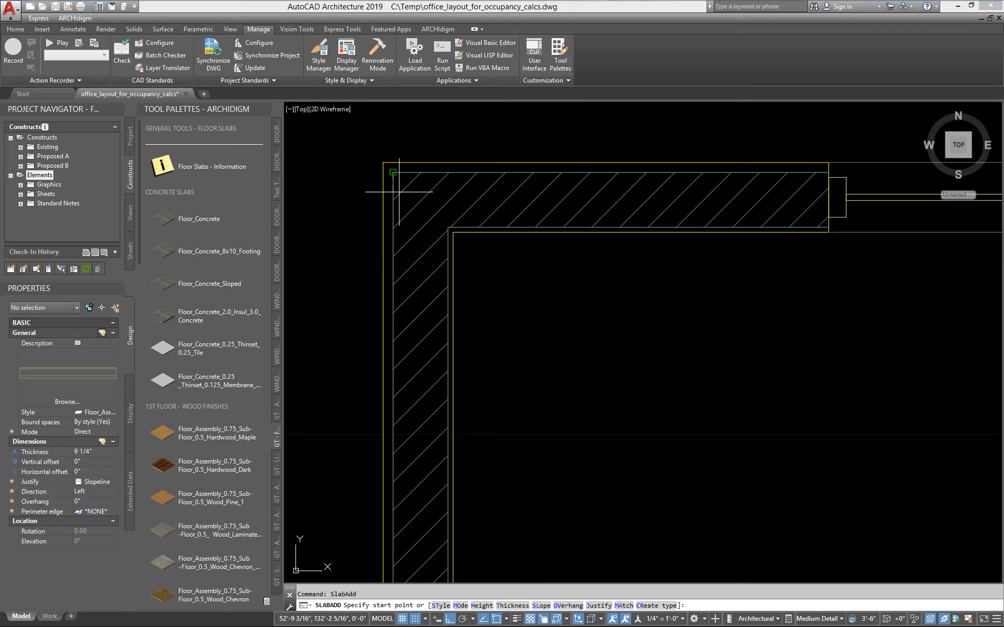
pyautogui.click(429, 237)
pyautogui.scroll(-6, 429, 237)
pyautogui.scroll(4, 670, 279)
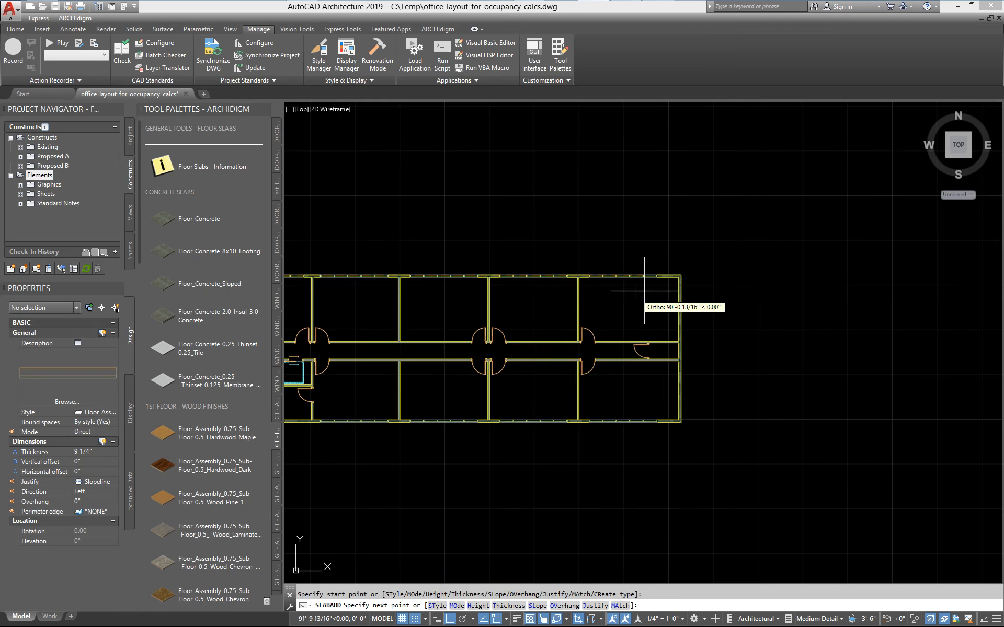
pyautogui.scroll(4, 670, 279)
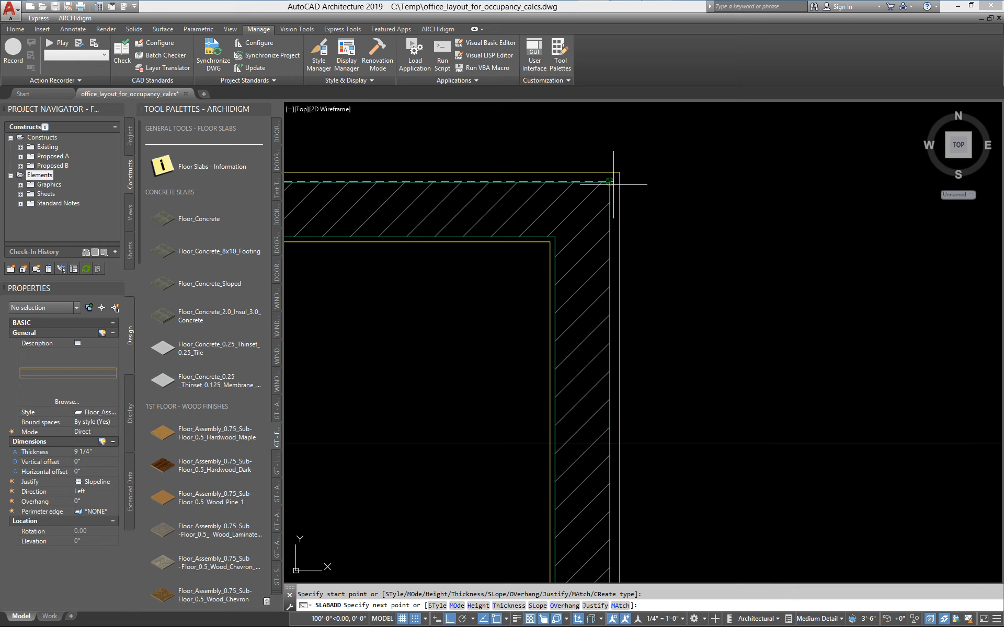
pyautogui.click(609, 182)
# Place the slab's next corner at the plan's lower-right outside stud corner and complete the rectangle with Ortho close.
pyautogui.scroll(-5, 672, 357)
pyautogui.scroll(5, 643, 307)
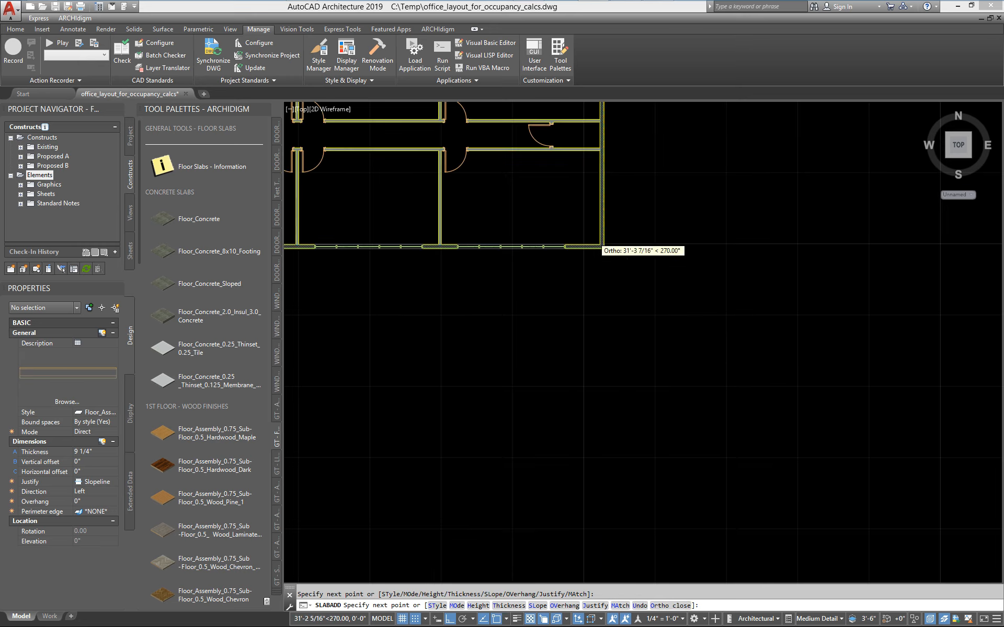
pyautogui.click(622, 334)
pyautogui.scroll(-7, 649, 360)
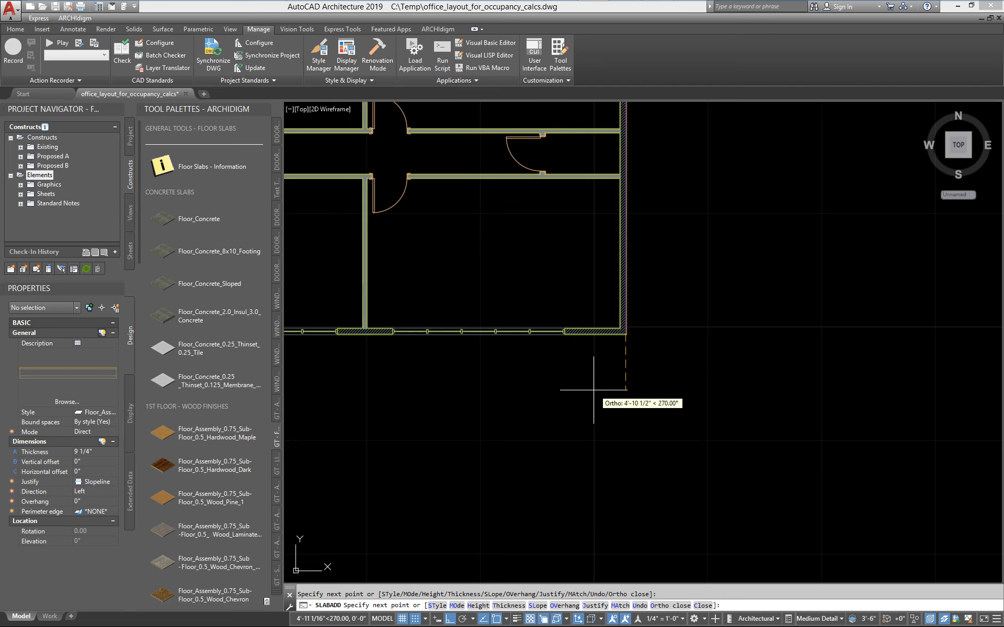
pyautogui.moveTo(672, 381); pyautogui.dragTo(777, 374, button='middle')
pyautogui.scroll(7, 838, 362)
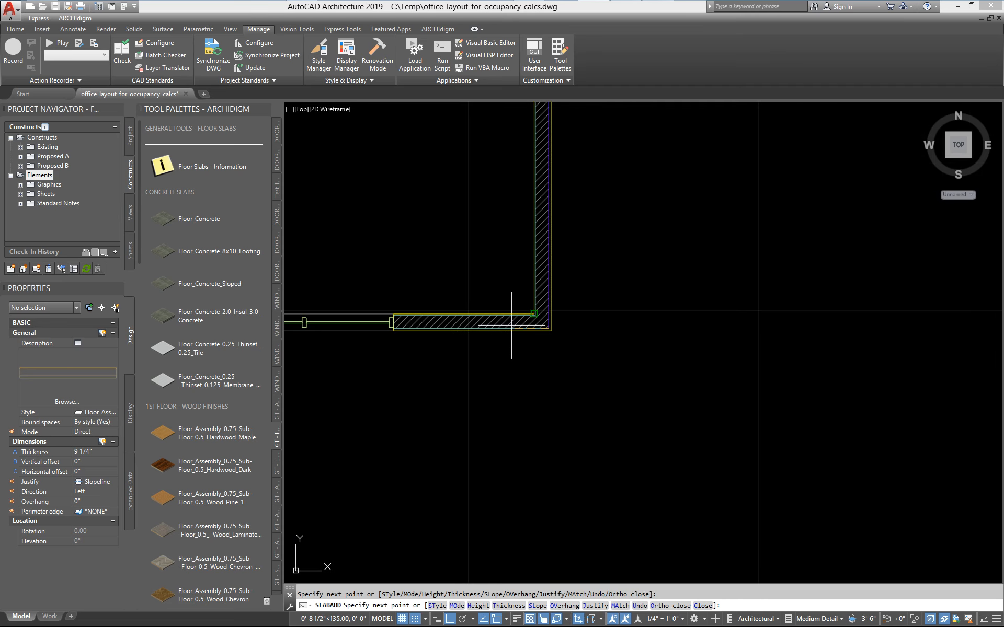
pyautogui.scroll(-2, 542, 325)
pyautogui.scroll(-7, 542, 325)
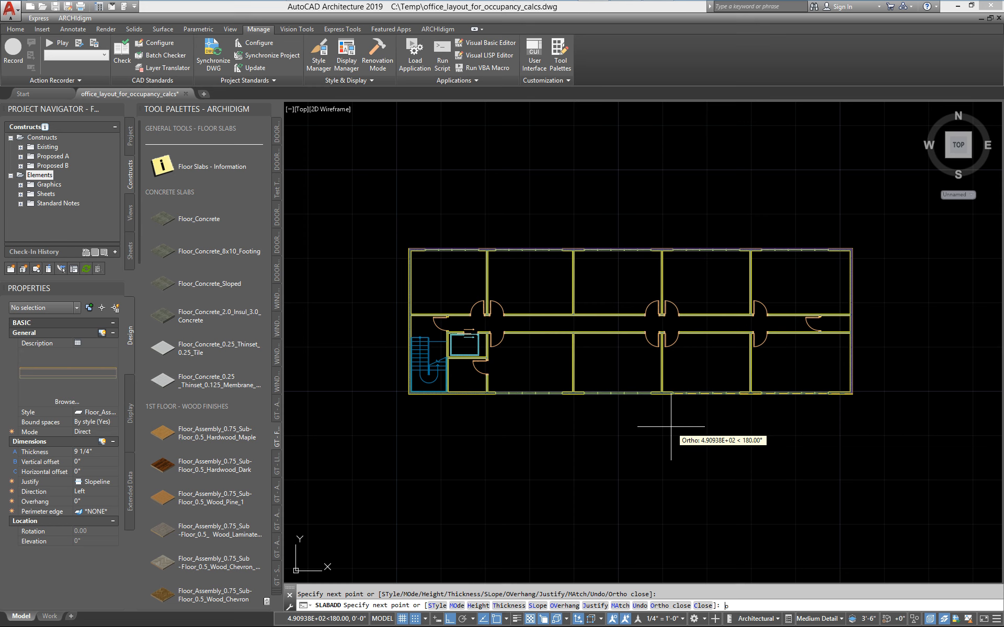
pyautogui.write('o')
pyautogui.press('Return')
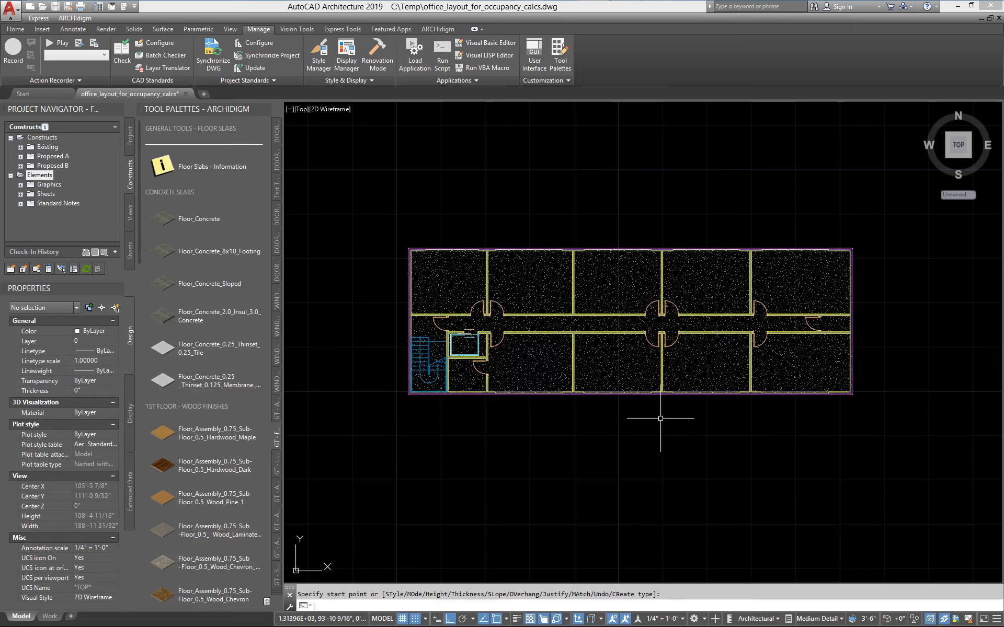
# End the slab command and select the new carpet slab to display its design properties.
pyautogui.press('Escape')
pyautogui.scroll(6, 447, 345)
pyautogui.moveTo(444, 332); pyautogui.dragTo(493, 381, button='middle')
pyautogui.scroll(-6, 494, 381)
pyautogui.click(490, 321)
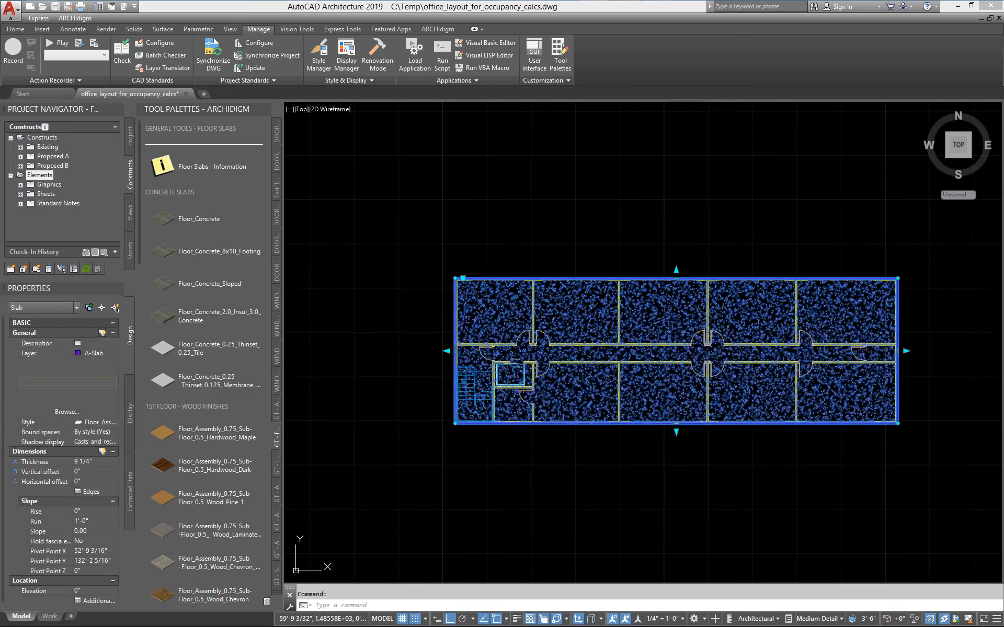
pyautogui.moveTo(297, 468); pyautogui.dragTo(316, 354, button='middle')
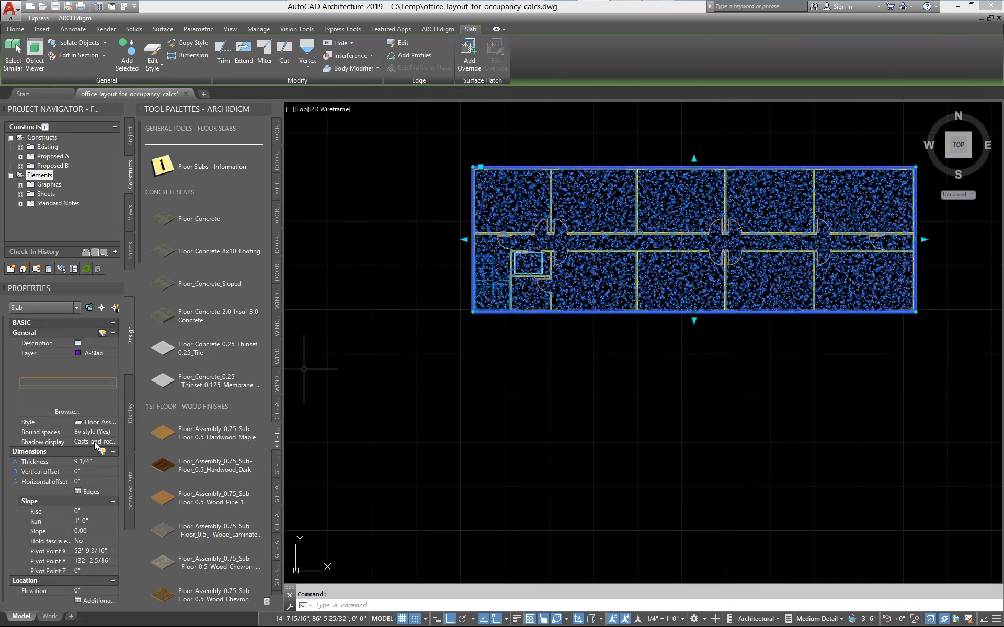
# Look through the selected carpet slab's remaining design properties and its extended data, and deselect the slab.
pyautogui.moveTo(4, 493); pyautogui.dragTo(4, 529)
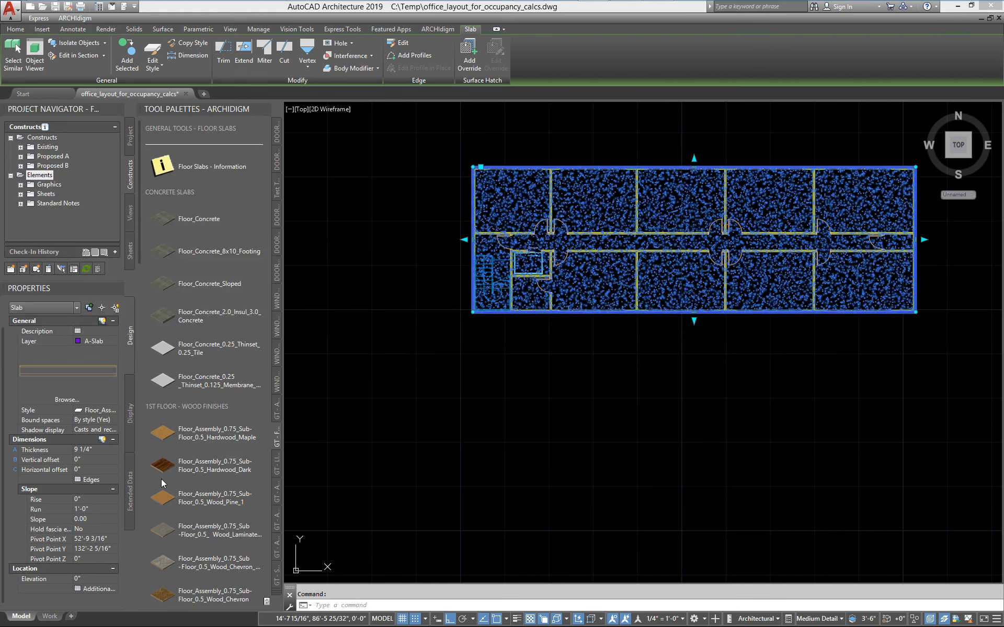
pyautogui.click(130, 496)
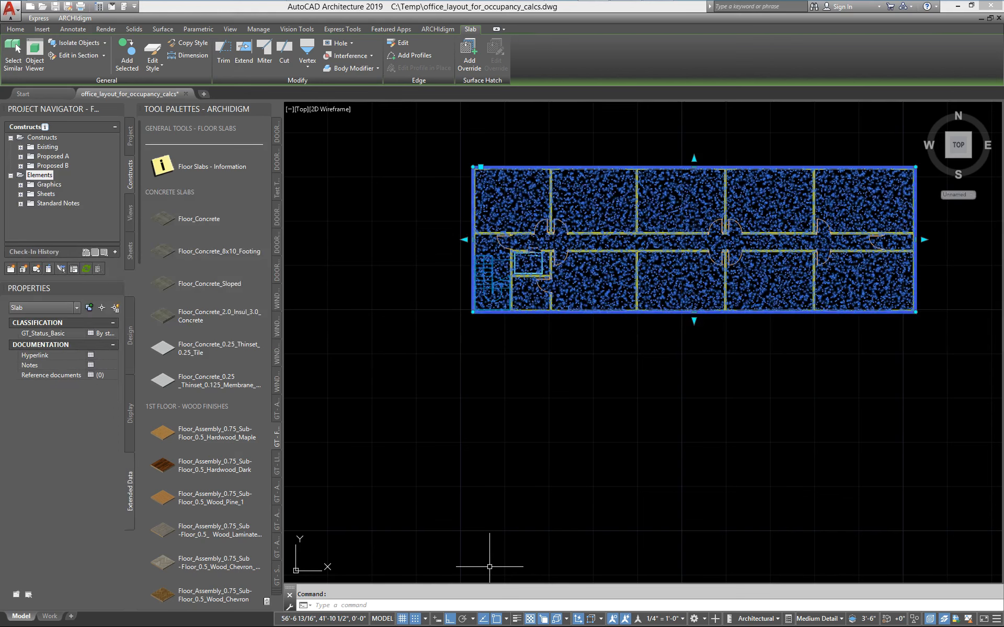
pyautogui.press('Escape')
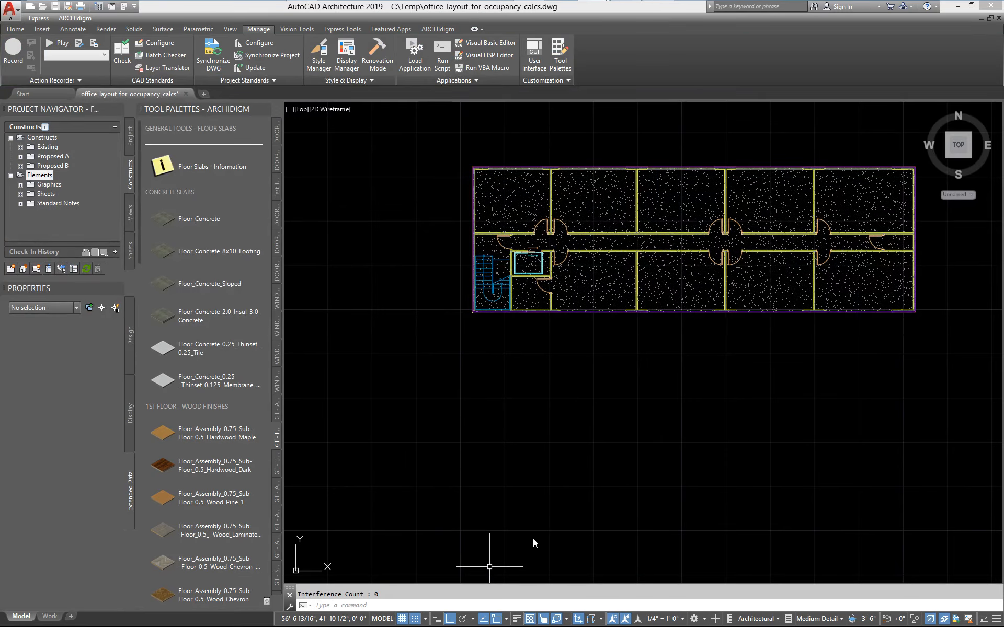
# Run the LIST command on the carpet floor slab.
pyautogui.write('list')
pyautogui.press('Return')
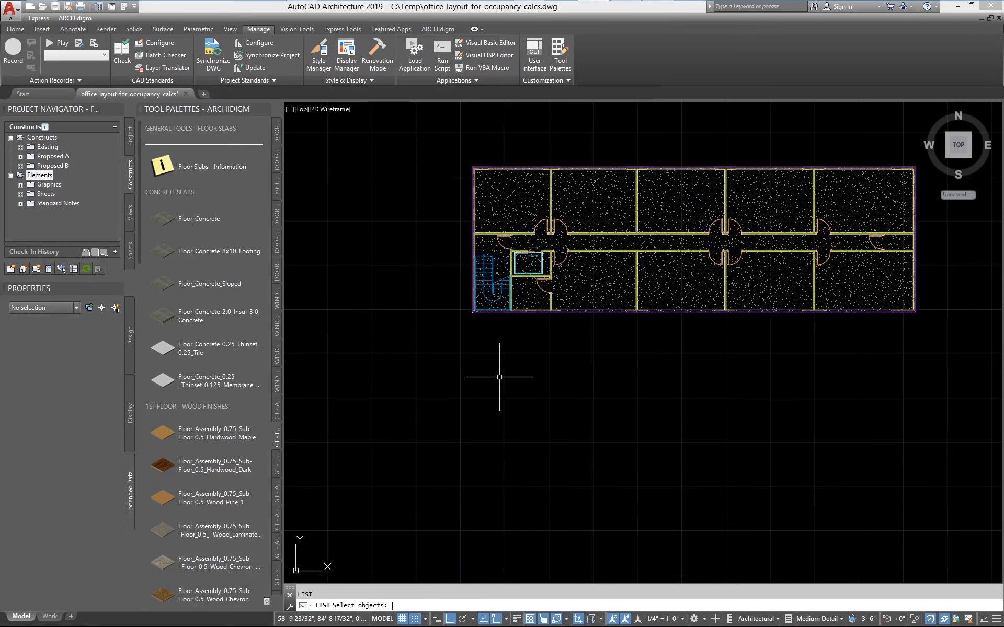
pyautogui.press('Escape')
pyautogui.write('list')
pyautogui.press('Return')
pyautogui.click(609, 288)
pyautogui.press('Return')
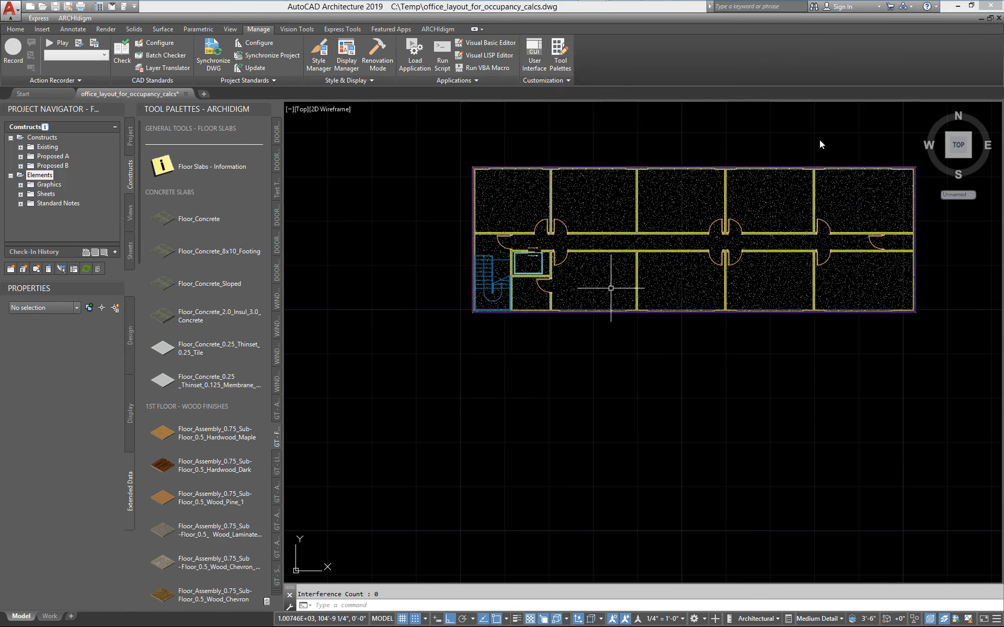
# Switch to the AutoCAD Text Window, check the listed gross and net slab areas, and return to AutoCAD Architecture.
pyautogui.click(957, 6)
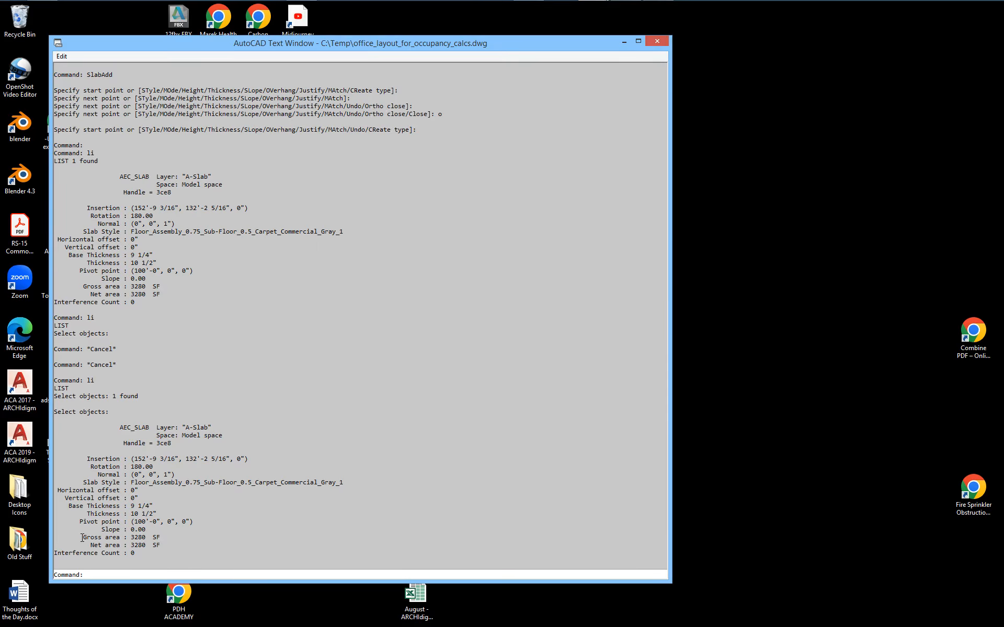
pyautogui.moveTo(82, 537)
pyautogui.mouseDown()
pyautogui.moveTo(162, 539)
pyautogui.moveTo(89, 545)
pyautogui.mouseUp()
pyautogui.click(719, 384)
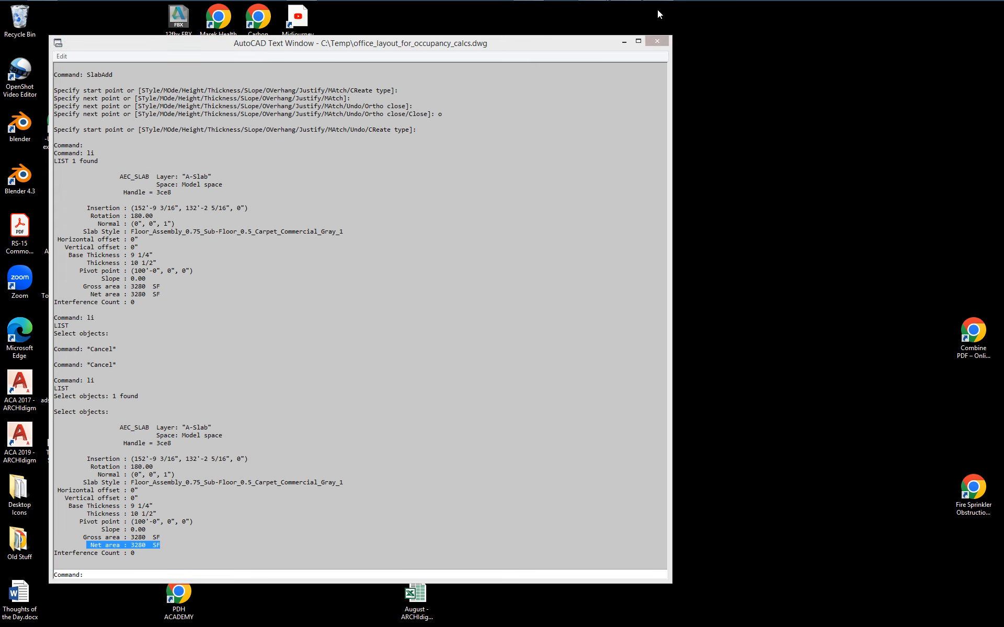
pyautogui.click(624, 42)
pyautogui.moveTo(593, 6)
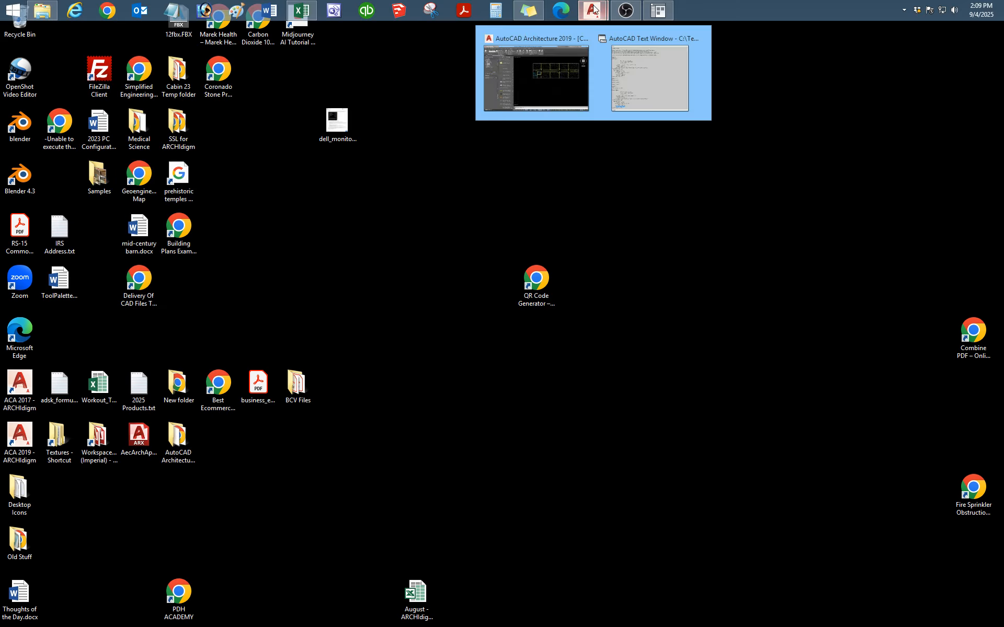
pyautogui.click(536, 79)
# Check the carpet slab's extended data and design properties again for area values, and deselect it.
pyautogui.click(560, 201)
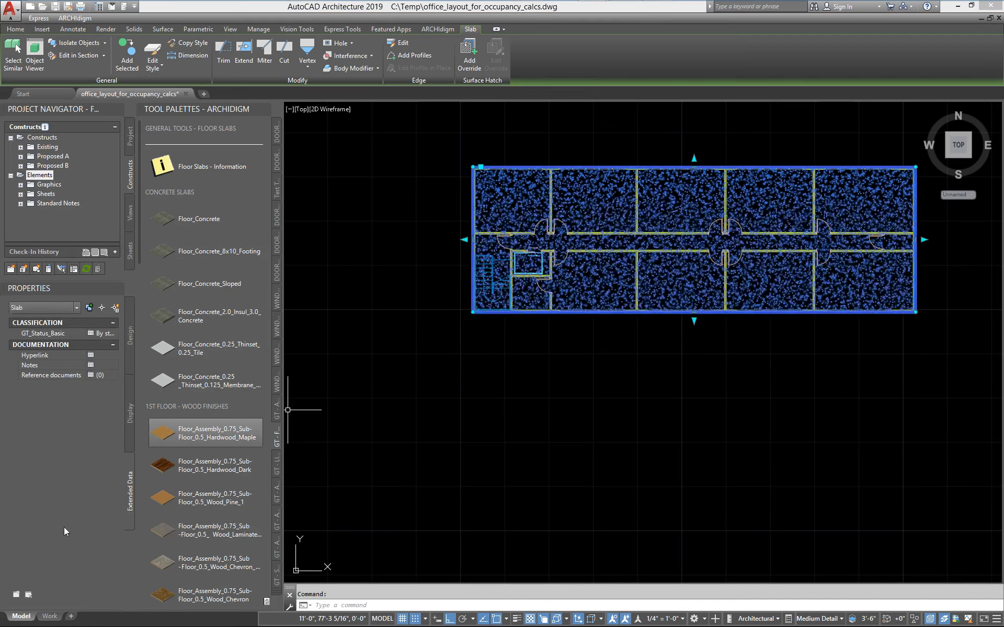
pyautogui.click(133, 359)
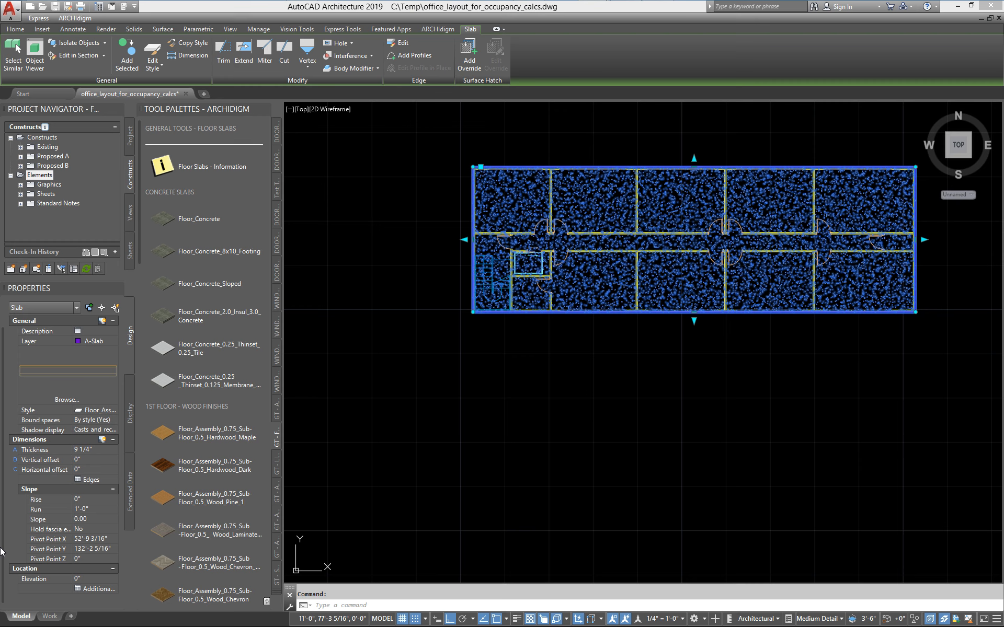
pyautogui.press('Escape')
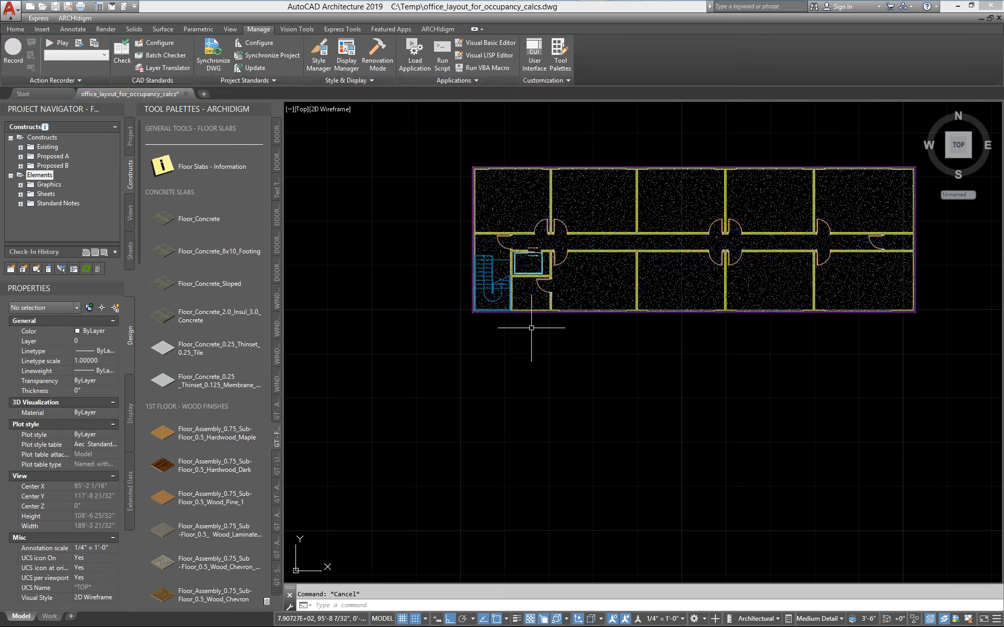
pyautogui.moveTo(530, 329); pyautogui.dragTo(455, 411, button='middle')
pyautogui.scroll(2, 589, 312)
pyautogui.moveTo(589, 312); pyautogui.dragTo(614, 313, button='middle')
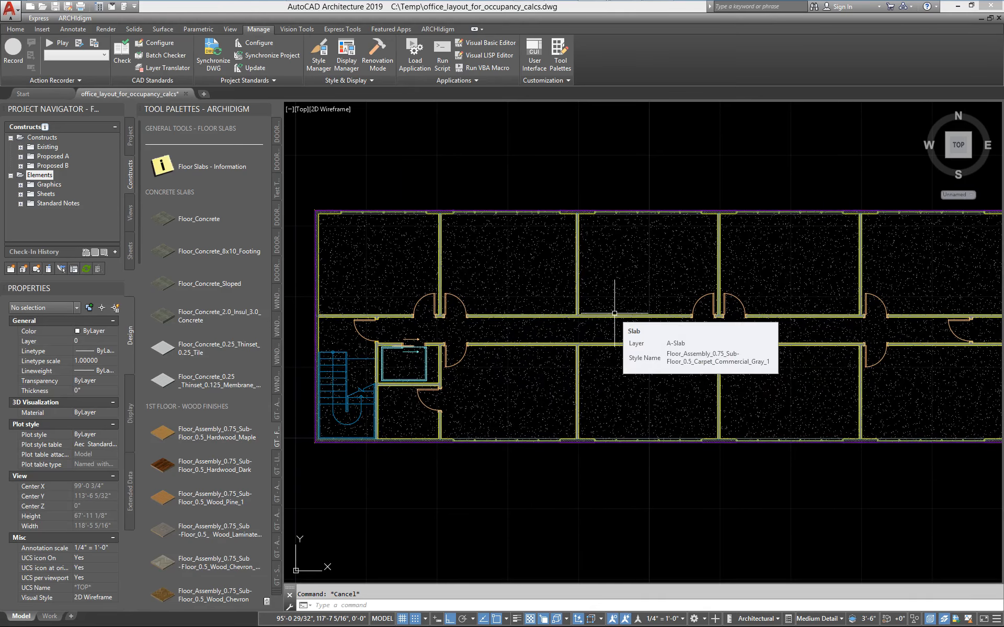
pyautogui.scroll(-2, 638, 282)
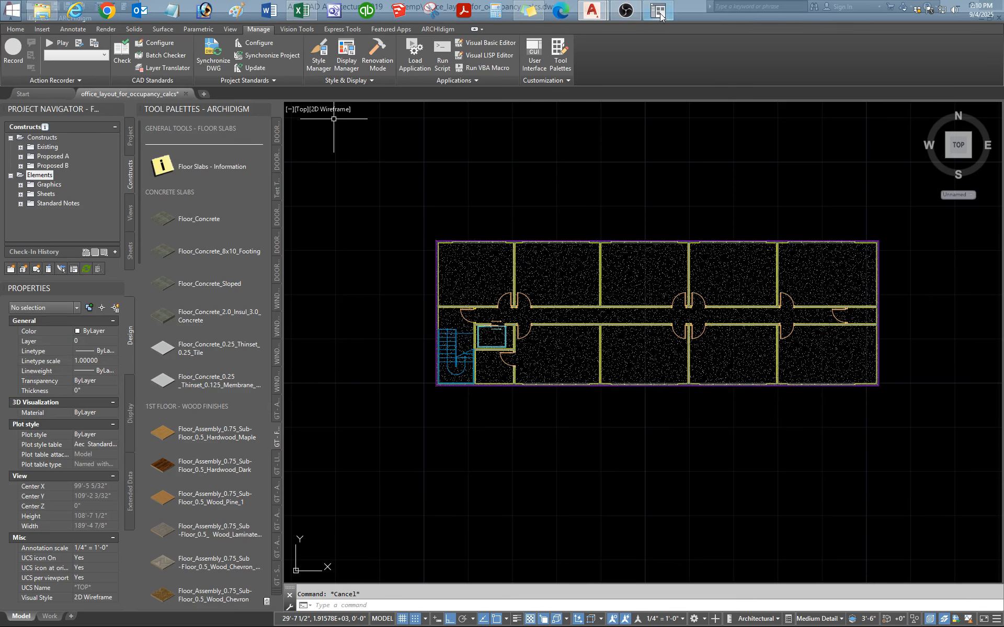
# Switch to the Content Browser, examine the catalog's GT - ANNOTATION - FLOOR SLABS palette under Annotation, and close the browser.
pyautogui.click(660, 15)
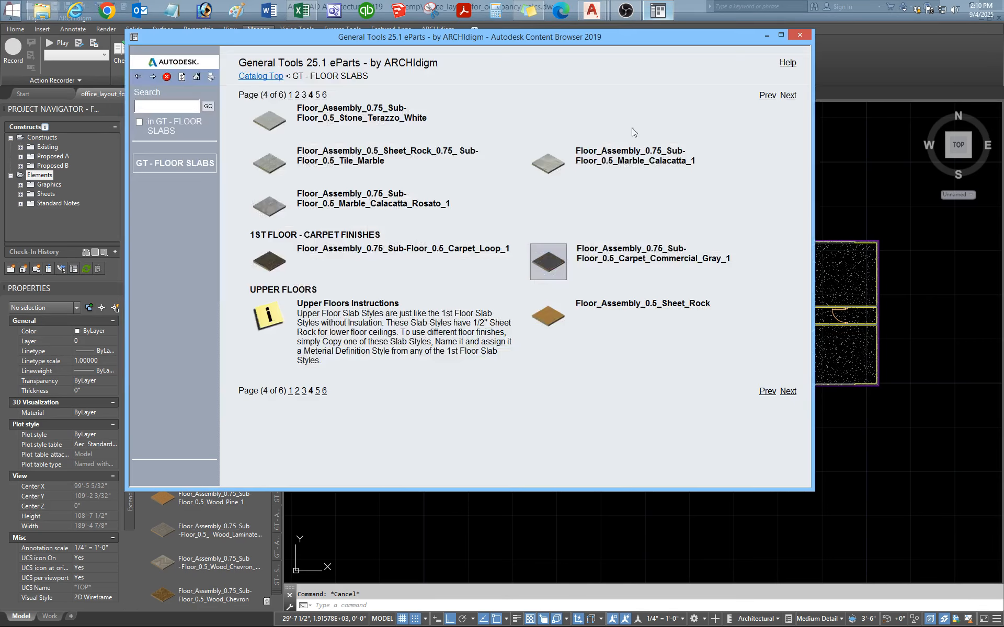
pyautogui.click(196, 77)
pyautogui.click(429, 348)
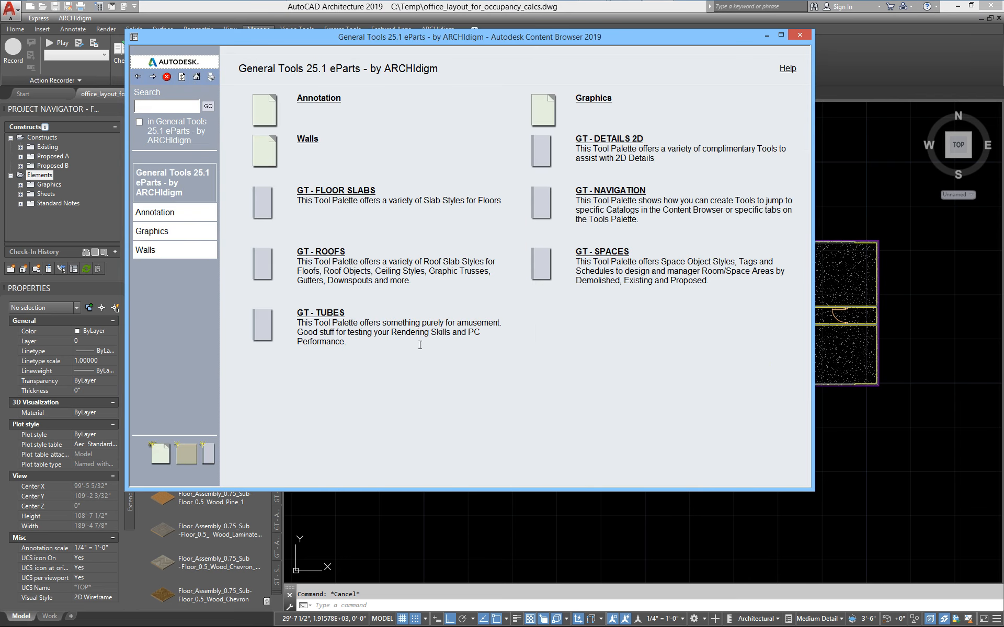
pyautogui.click(325, 99)
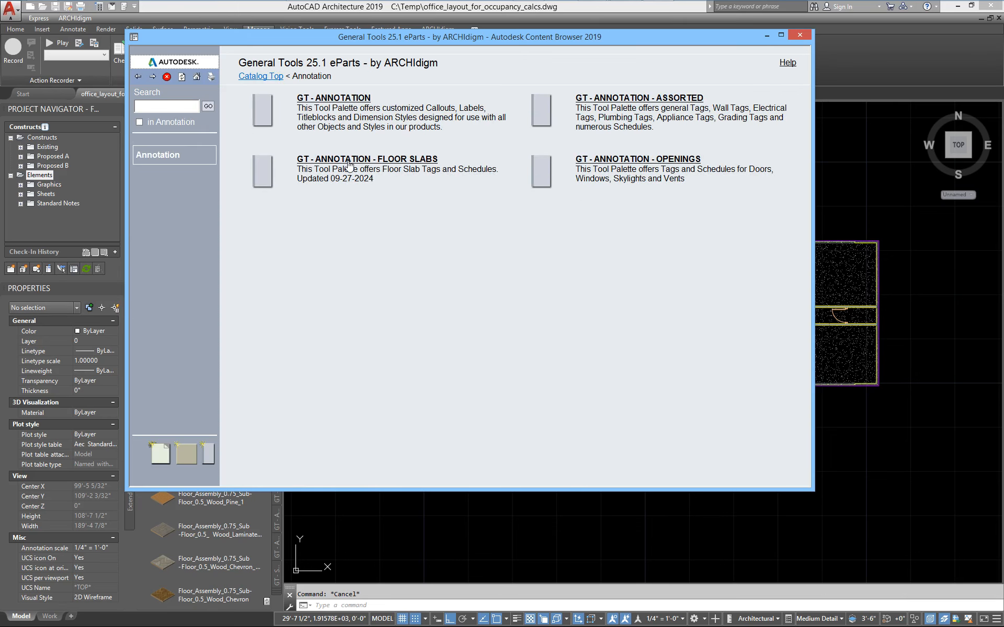
pyautogui.click(429, 159)
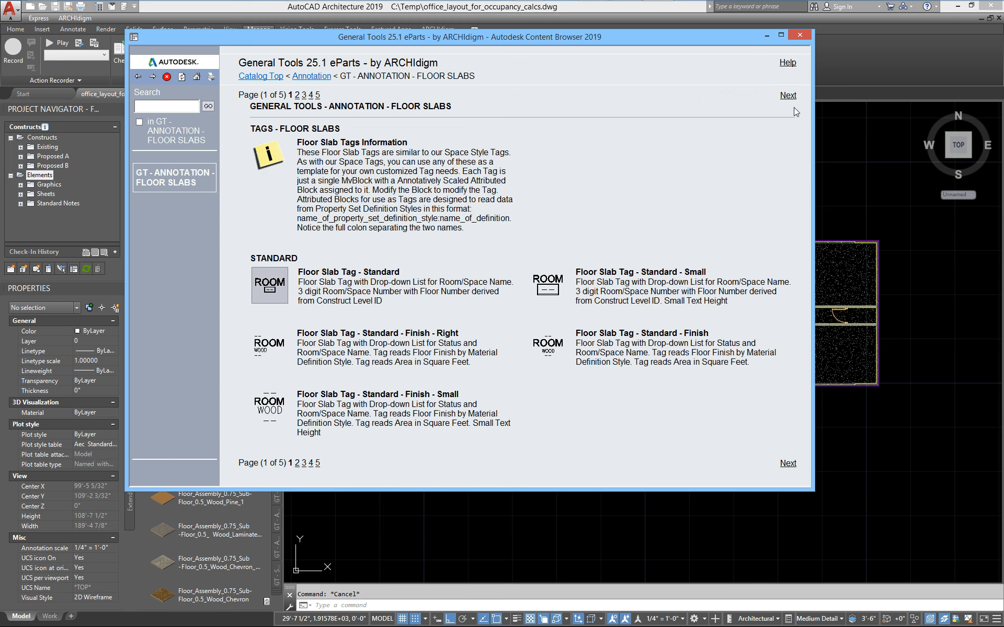
pyautogui.click(799, 36)
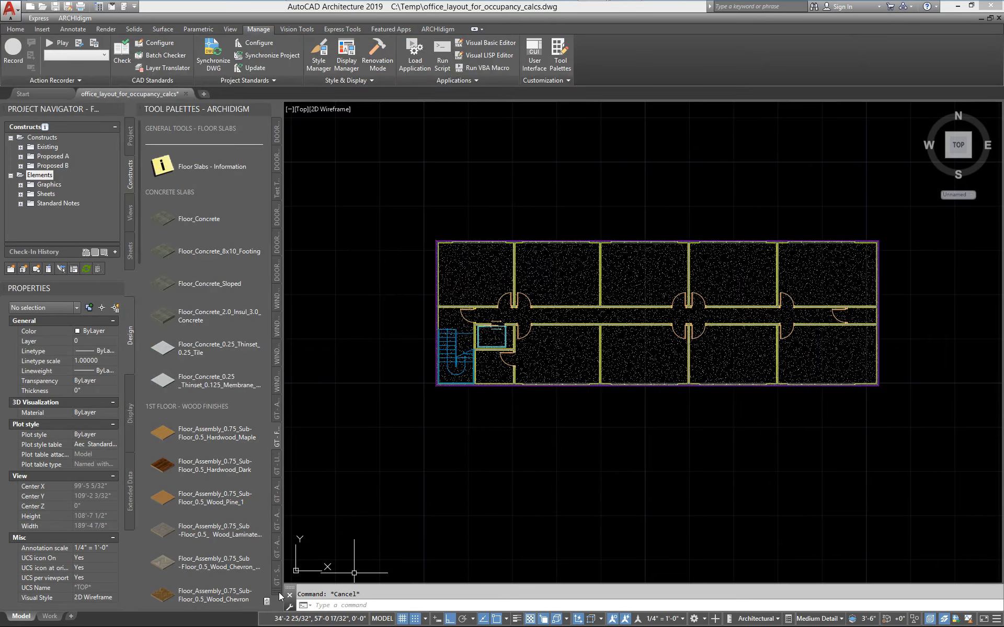
# Display the GT - ANNOTATION - FLOOR SLABS tool palette and go to its Commercial - Business tags.
pyautogui.click(280, 596)
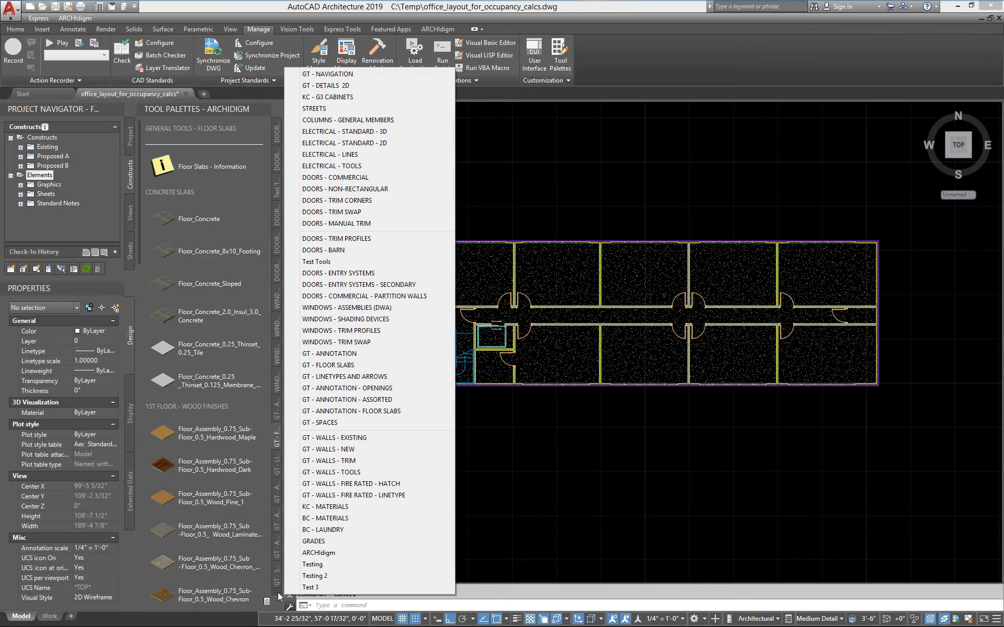
pyautogui.click(349, 411)
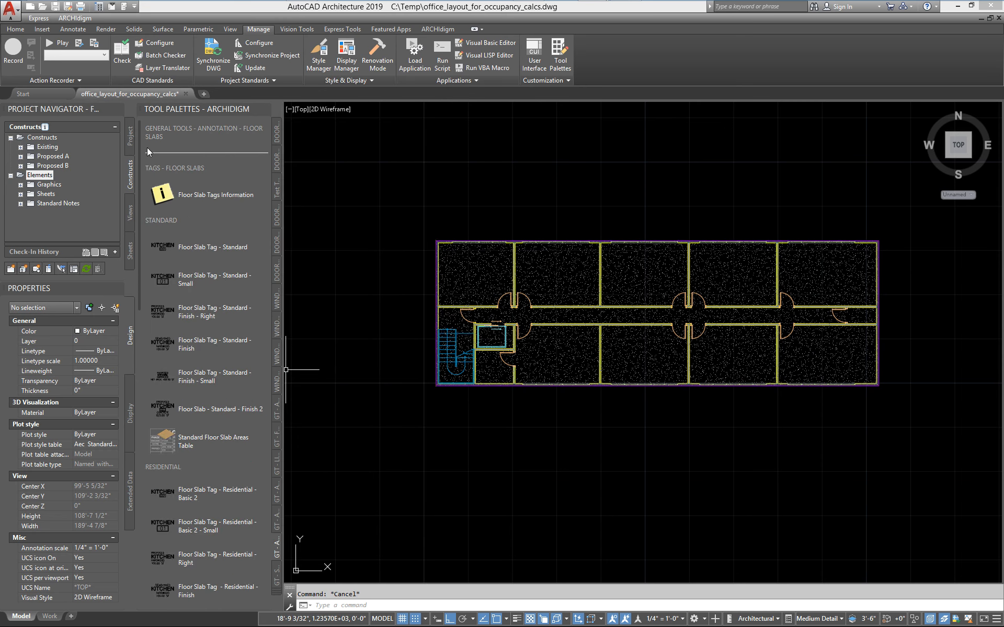
pyautogui.moveTo(140, 152)
pyautogui.mouseDown()
pyautogui.moveTo(159, 481)
pyautogui.moveTo(183, 149)
pyautogui.mouseUp()
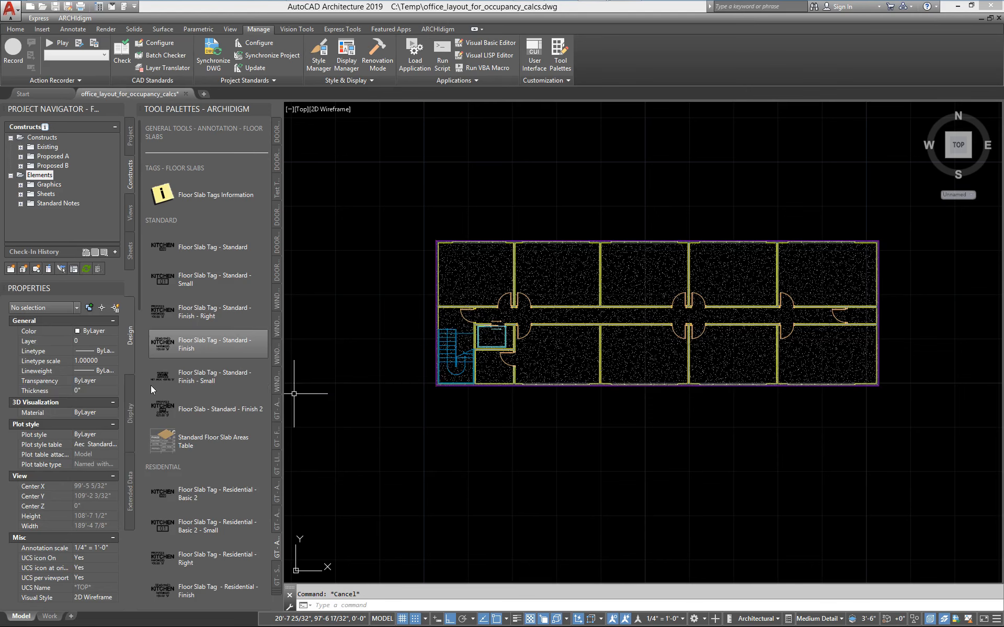
pyautogui.moveTo(137, 281); pyautogui.dragTo(156, 454)
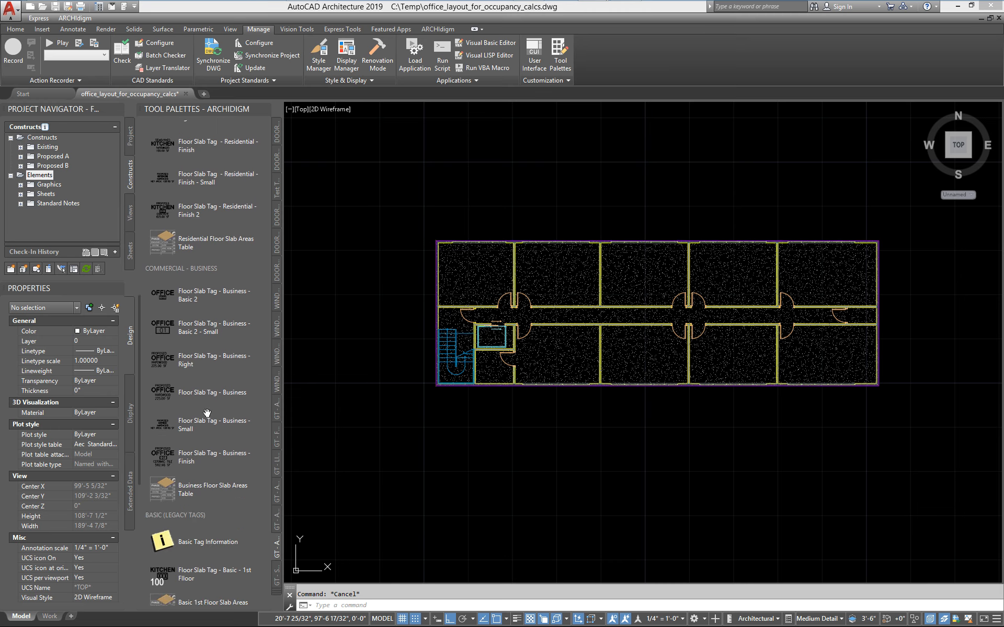
# Attach a Floor Slab Tag - Business - Small to the carpet slab at the centered location with its default properties.
pyautogui.click(164, 425)
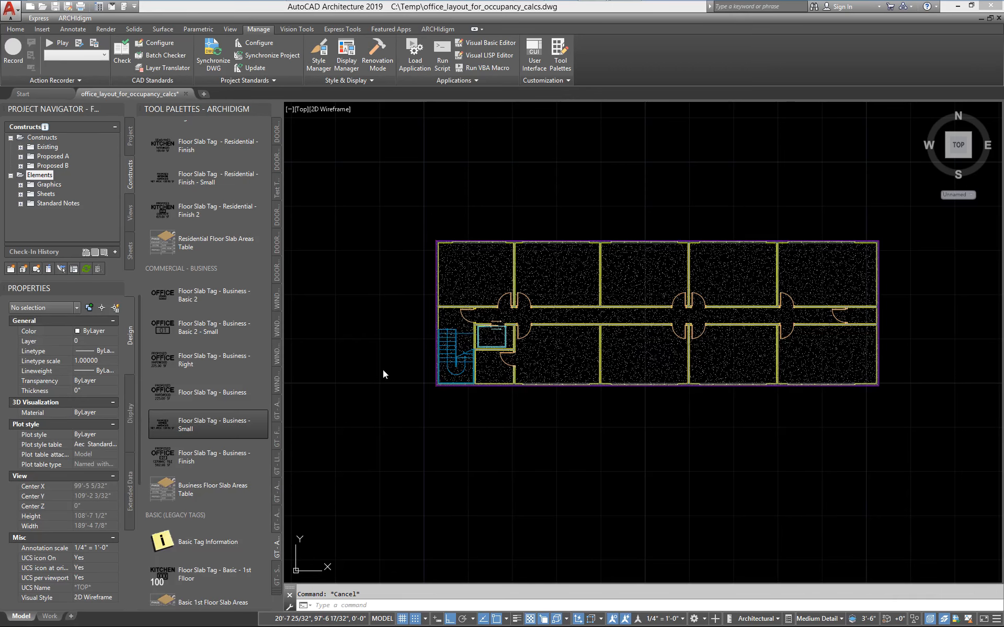
pyautogui.scroll(4, 643, 280)
pyautogui.click(641, 276)
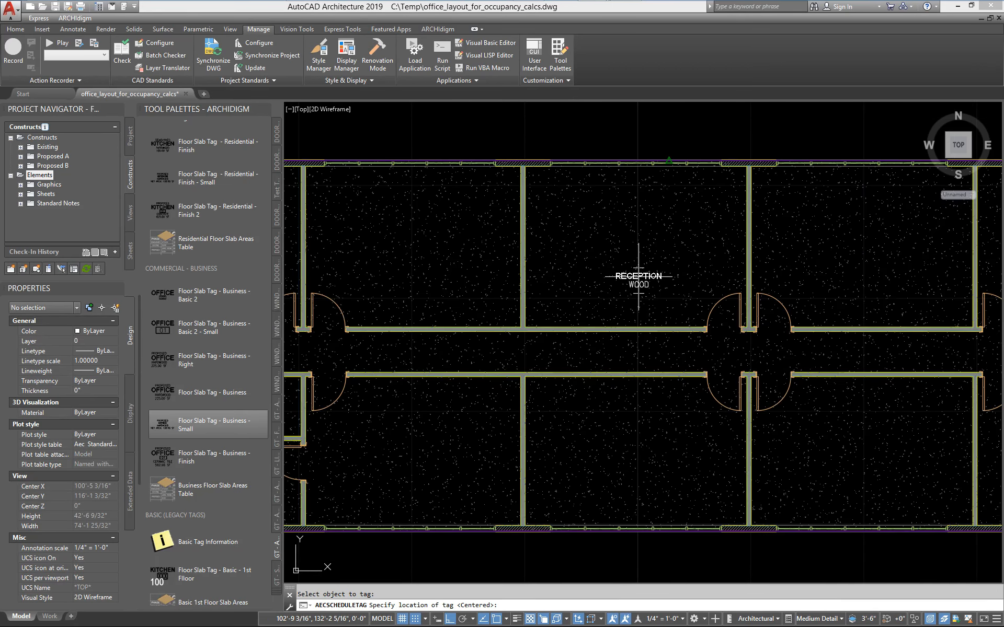
pyautogui.scroll(3, 520, 334)
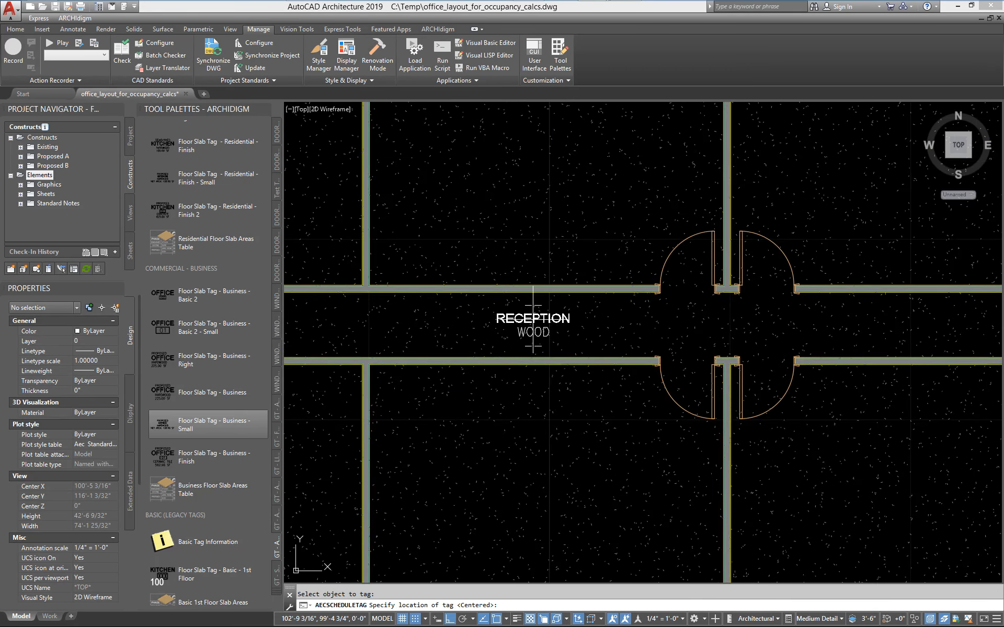
pyautogui.press('Return')
pyautogui.scroll(-3, 644, 361)
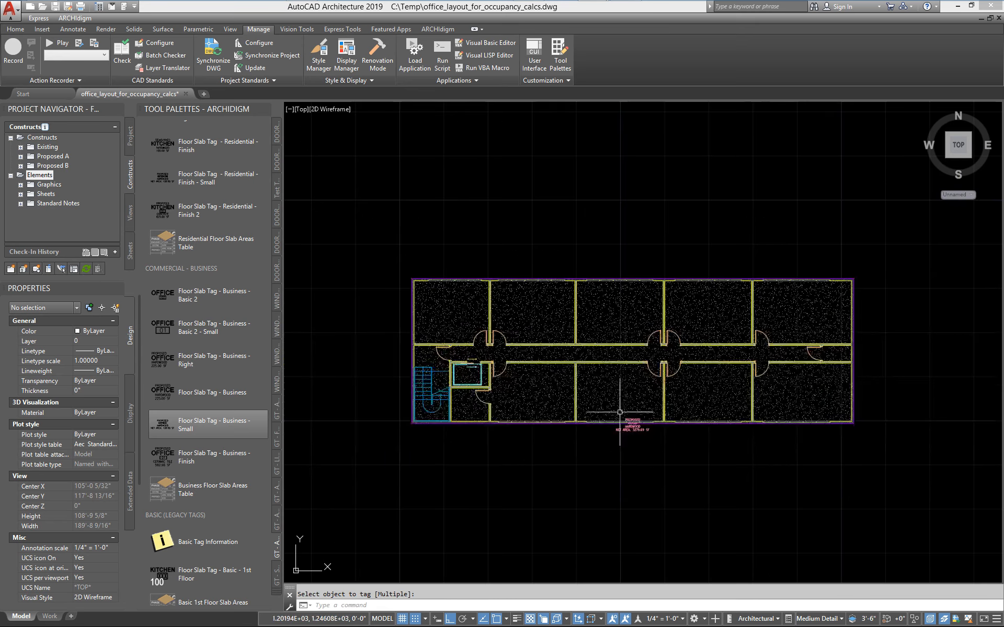
# Move the slab tag into the corridor between the rooms with Ortho and object snap off, and deselect it.
pyautogui.click(625, 433)
pyautogui.click(623, 430)
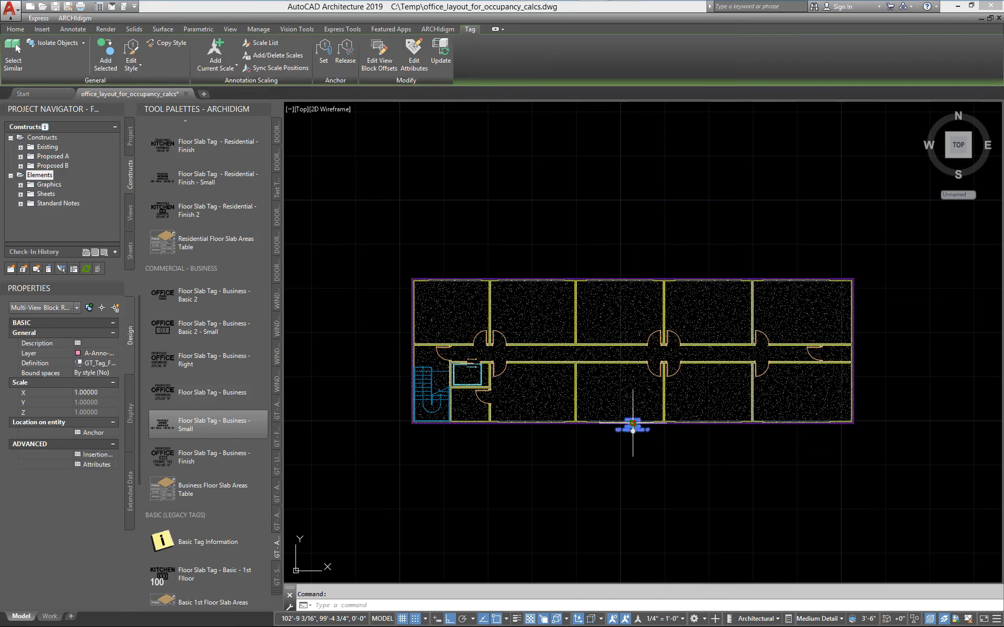
pyautogui.click(633, 422)
pyautogui.scroll(8, 633, 422)
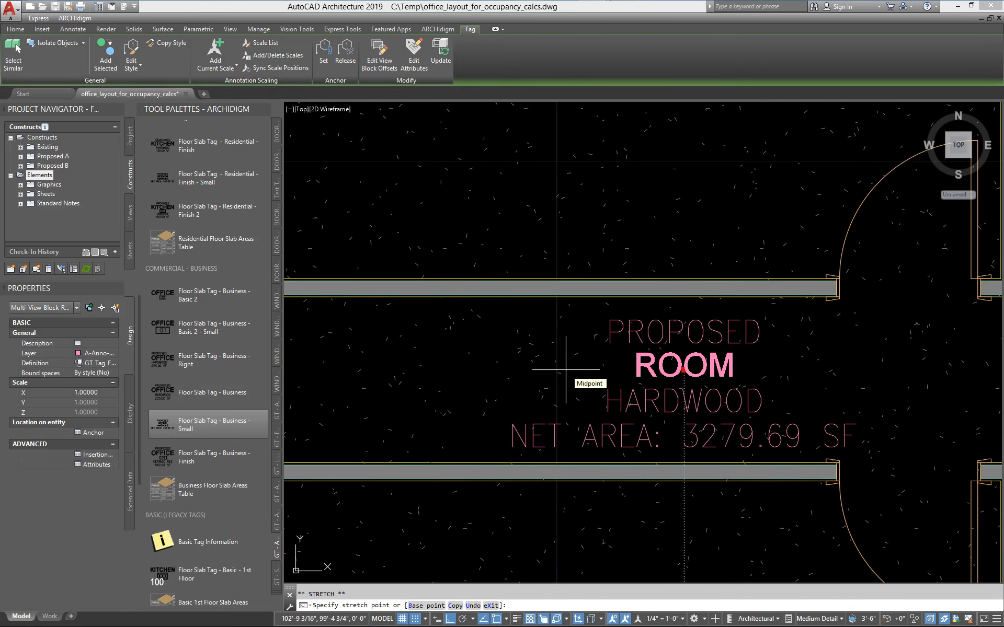
pyautogui.press('F8')
pyautogui.press('F3')
pyautogui.click(533, 364)
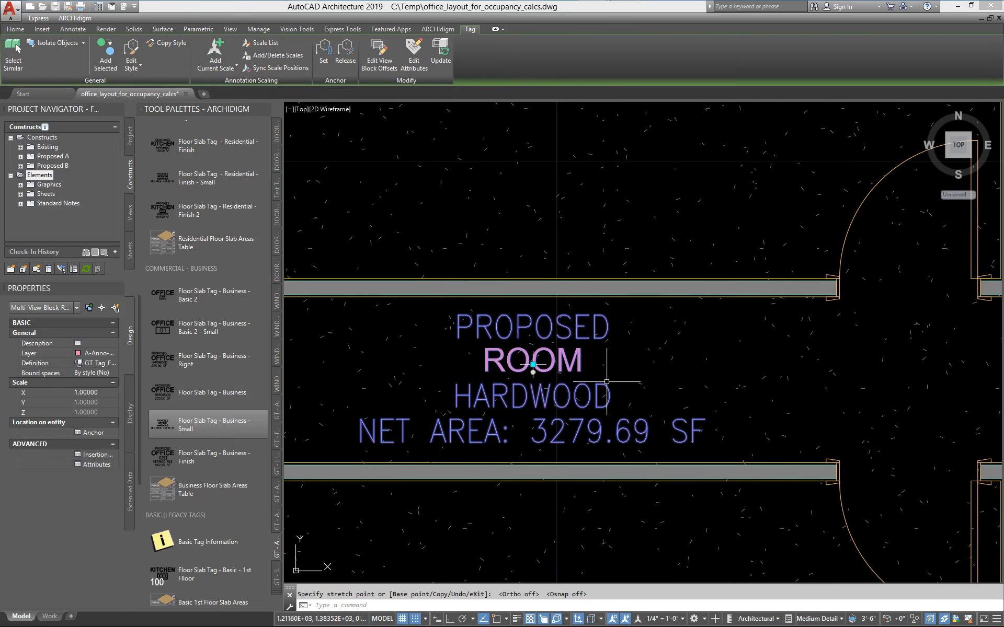
pyautogui.scroll(-6, 606, 382)
pyautogui.moveTo(548, 427); pyautogui.dragTo(539, 354, button='middle')
pyautogui.press('Escape')
pyautogui.scroll(4, 546, 354)
pyautogui.scroll(-4, 579, 288)
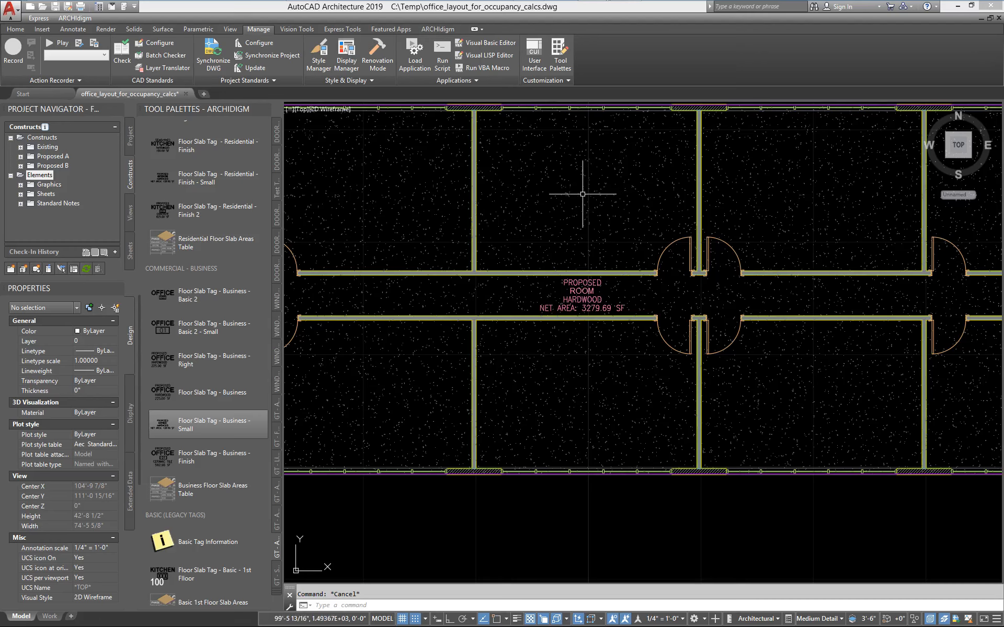
# Examine the carpet slab's property sets in its extended data, and compare them with the corridor tag's text.
pyautogui.click(561, 208)
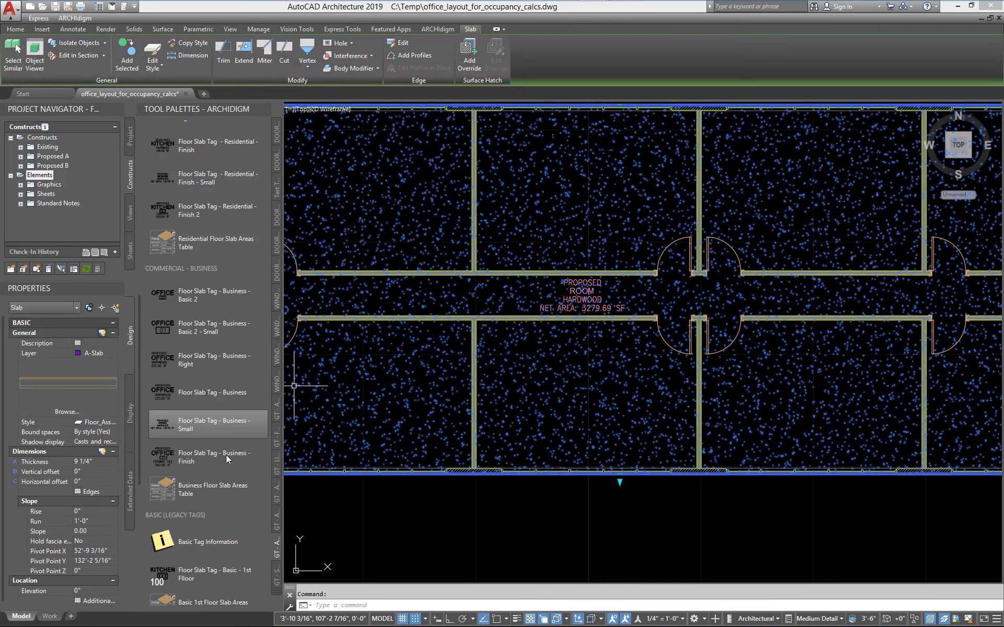
pyautogui.click(130, 491)
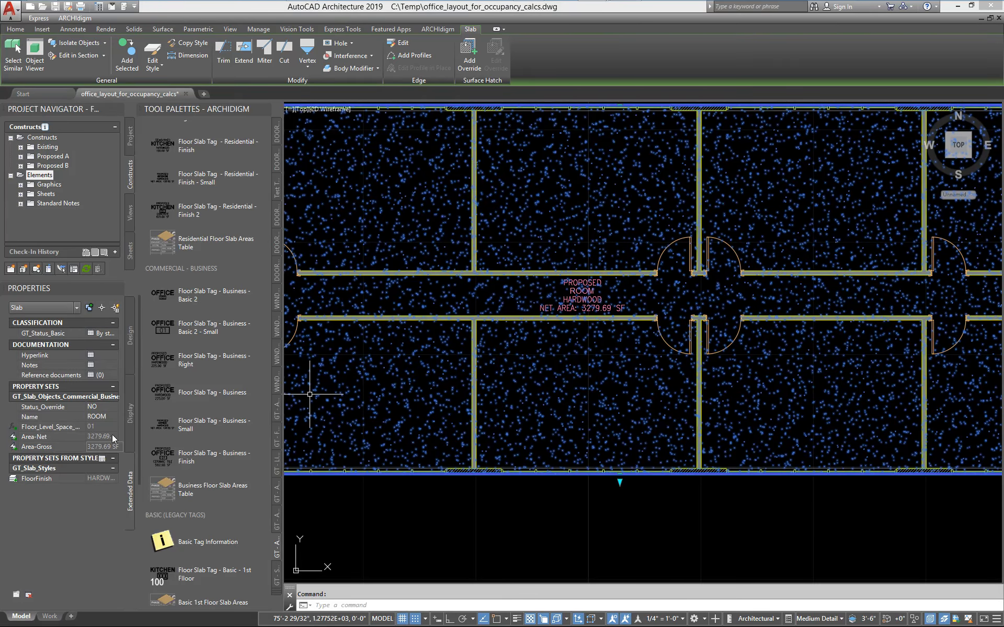
pyautogui.scroll(-3, 668, 414)
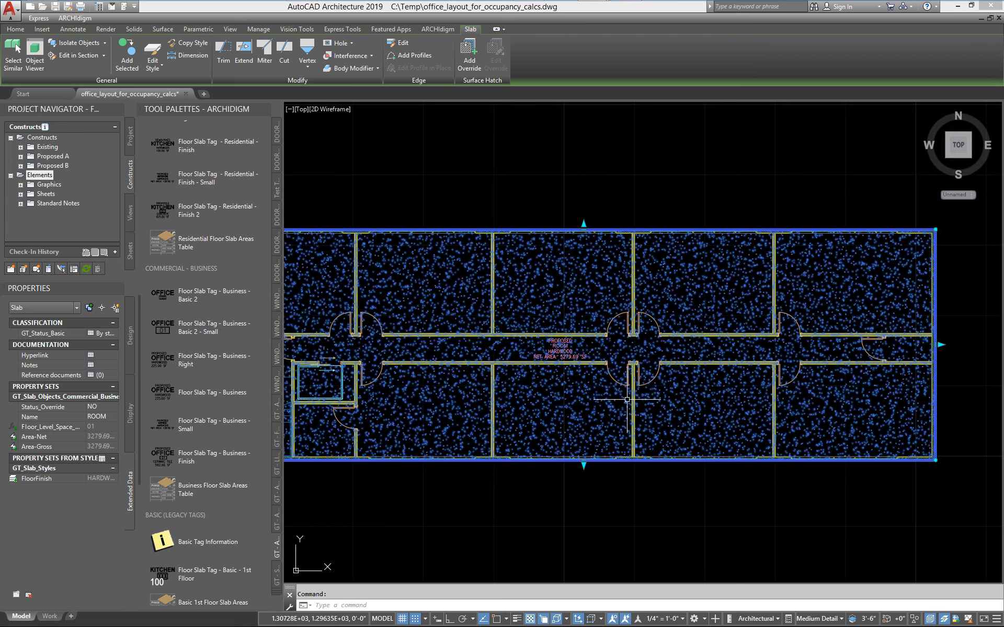
pyautogui.press('Escape')
pyautogui.scroll(-1, 626, 399)
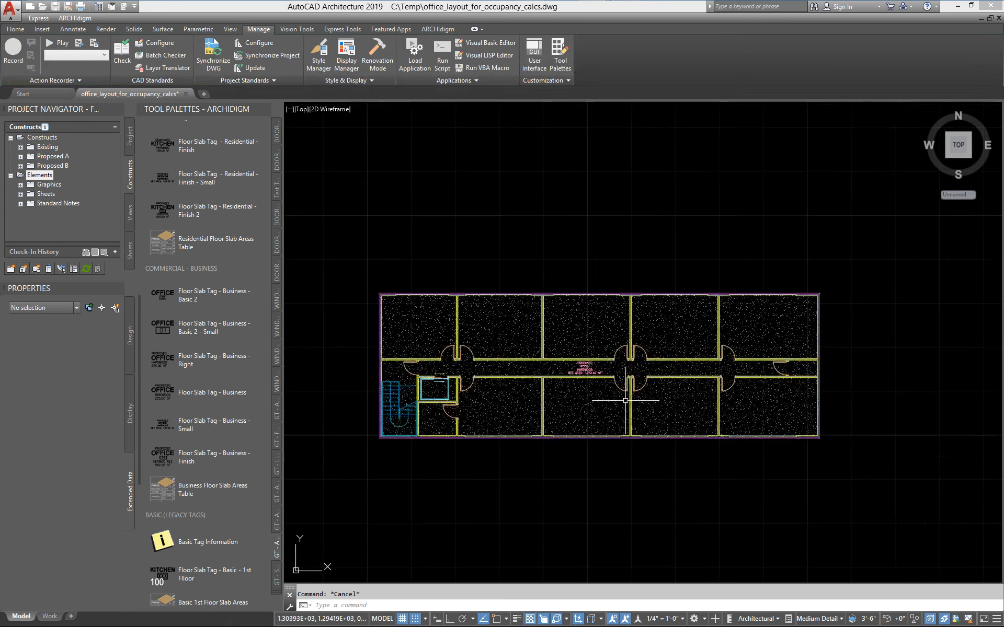
pyautogui.scroll(5, 621, 368)
pyautogui.scroll(2, 495, 417)
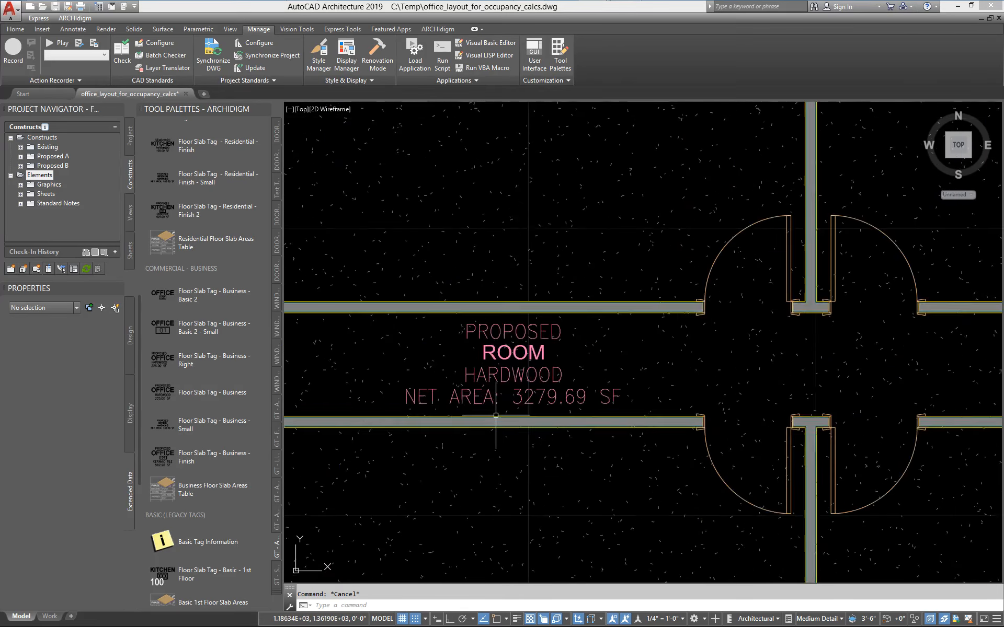
# Set the carpet slab's Name property to OFFICE in its commercial business property set, and deselect the slab.
pyautogui.scroll(-4, 503, 414)
pyautogui.moveTo(474, 393); pyautogui.dragTo(469, 298, button='middle')
pyautogui.scroll(4, 468, 298)
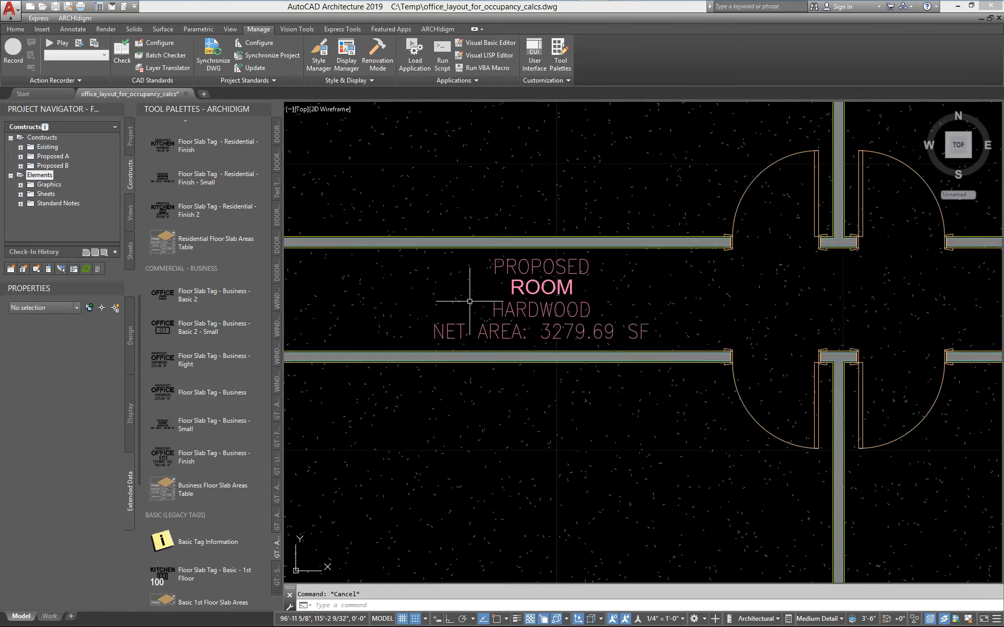
pyautogui.click(451, 272)
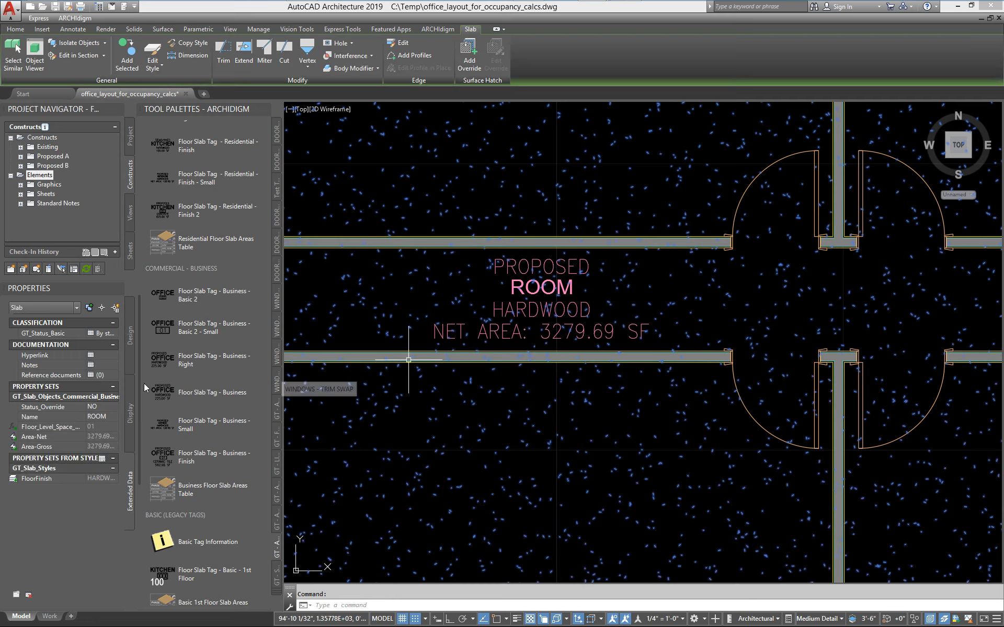
pyautogui.click(126, 420)
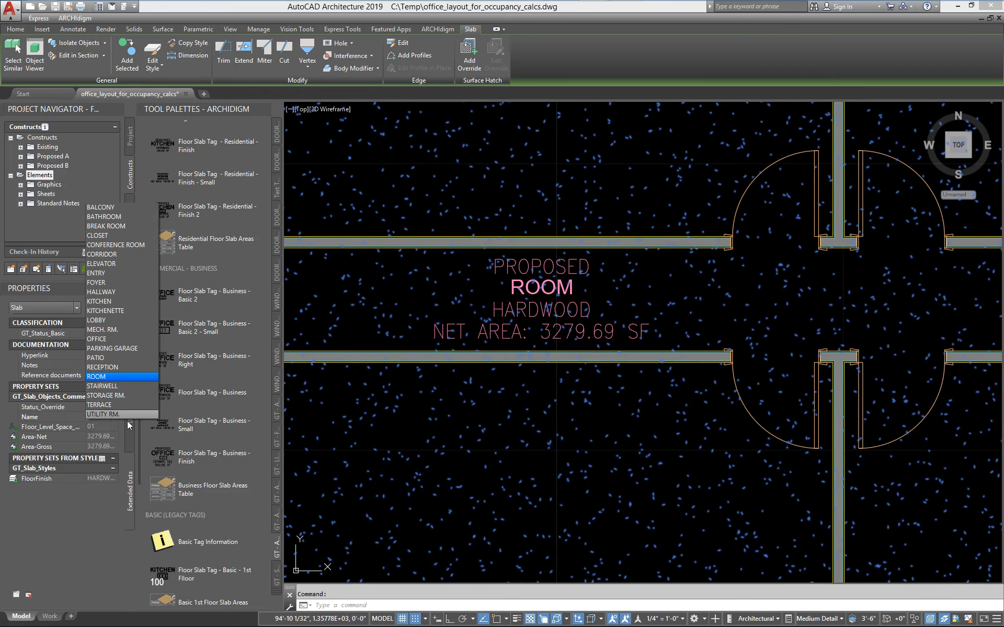
pyautogui.click(104, 338)
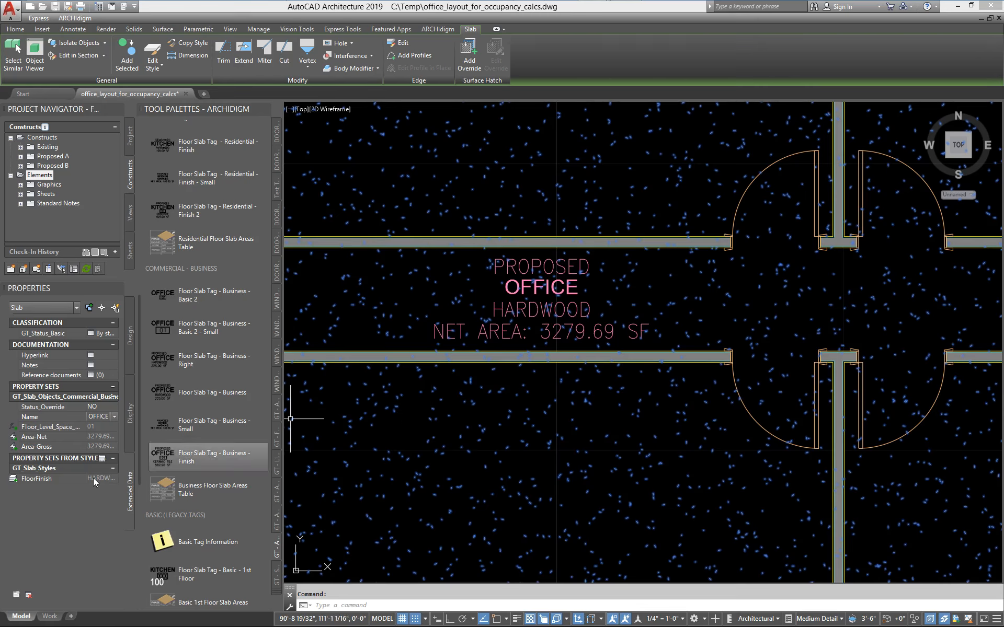
pyautogui.press('Escape')
pyautogui.moveTo(614, 15)
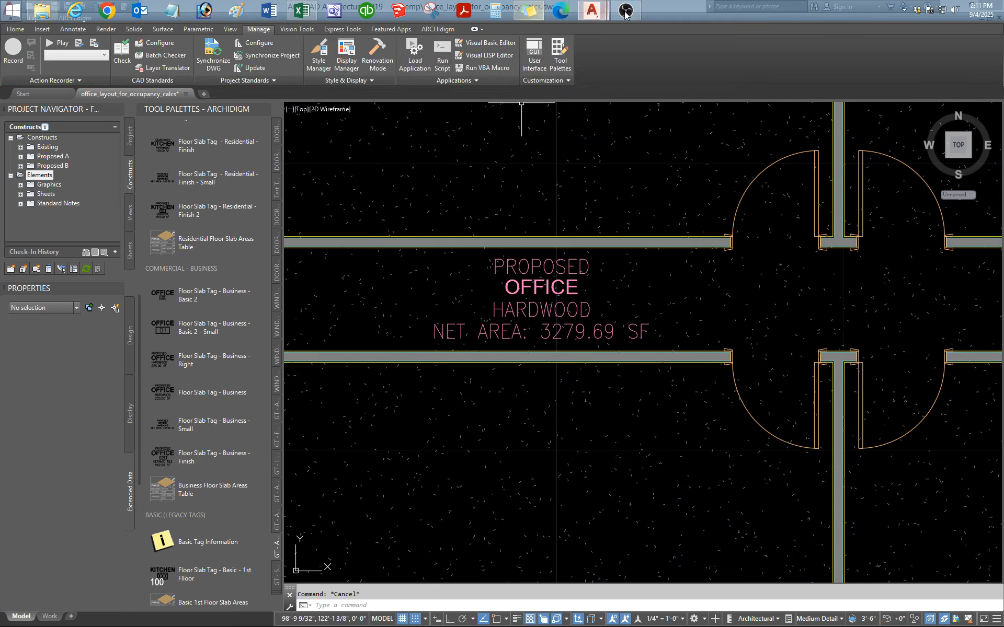
# Open the property set data of the Floor Finish material definition from the carpet slab's style.
pyautogui.click(432, 422)
pyautogui.rightClick(432, 422)
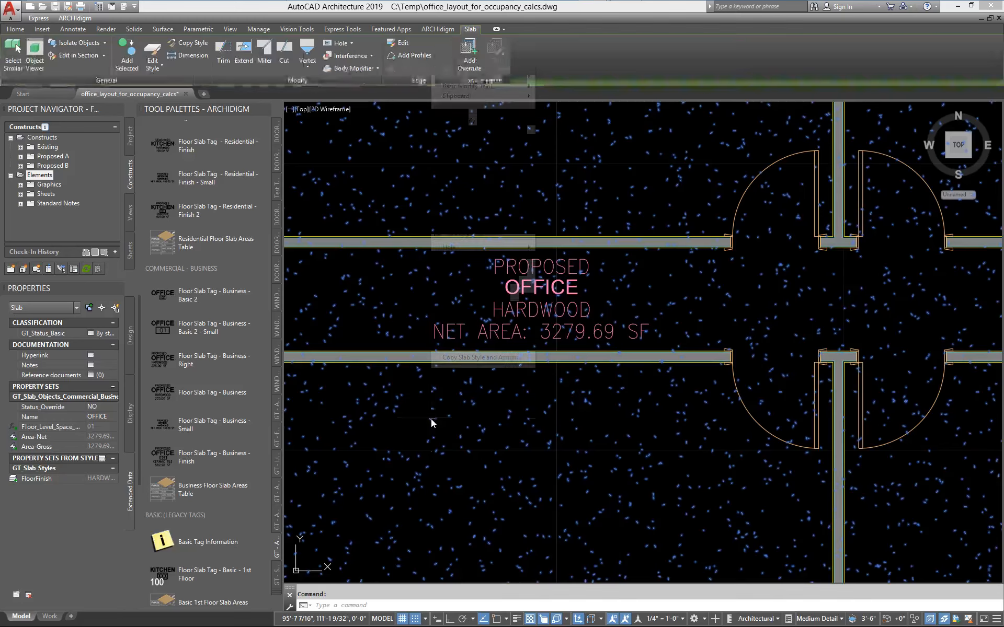
pyautogui.click(473, 344)
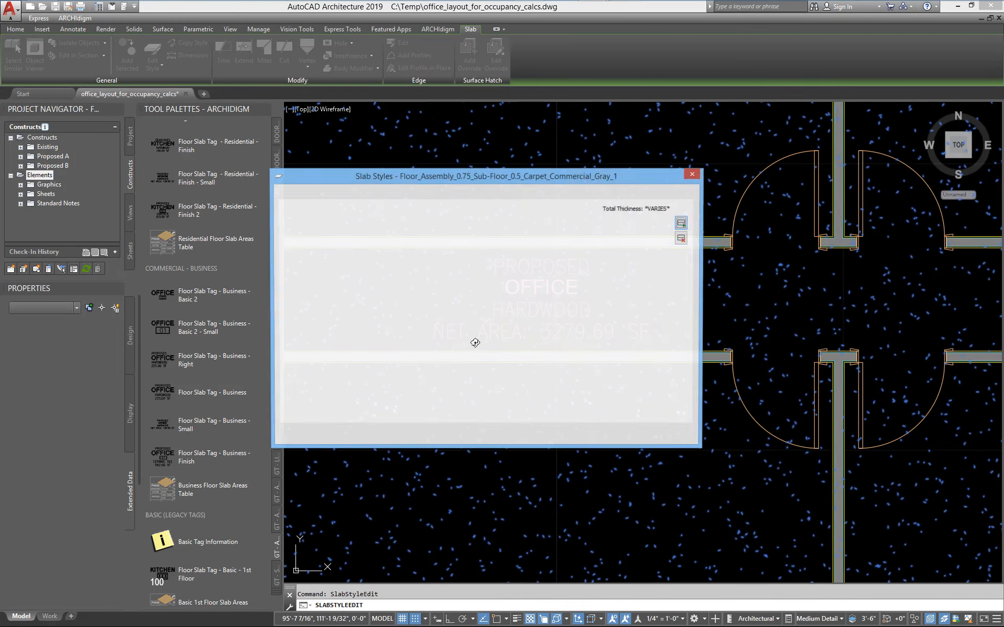
pyautogui.click(352, 193)
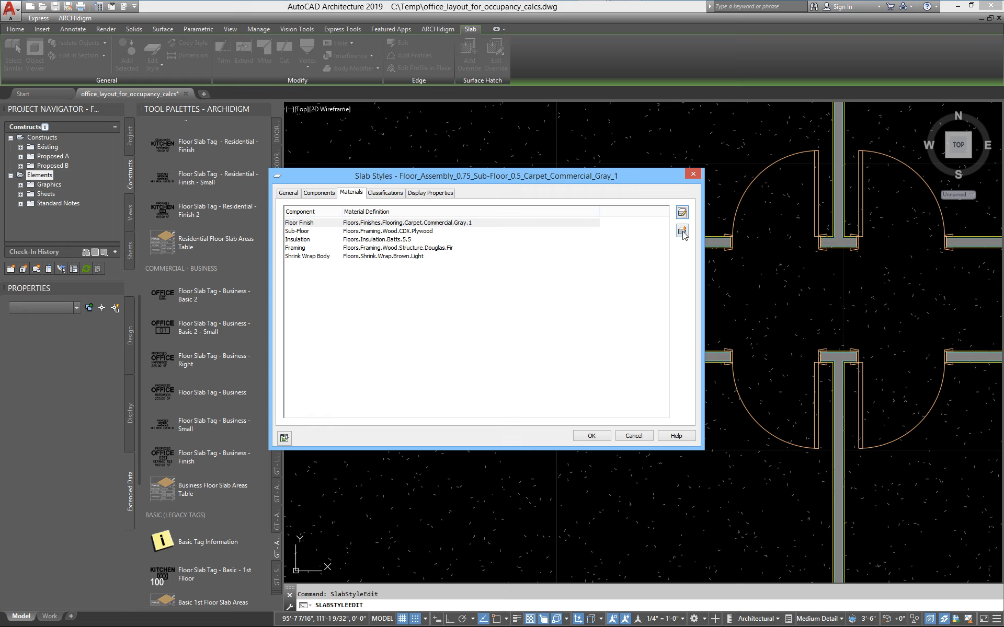
pyautogui.click(681, 212)
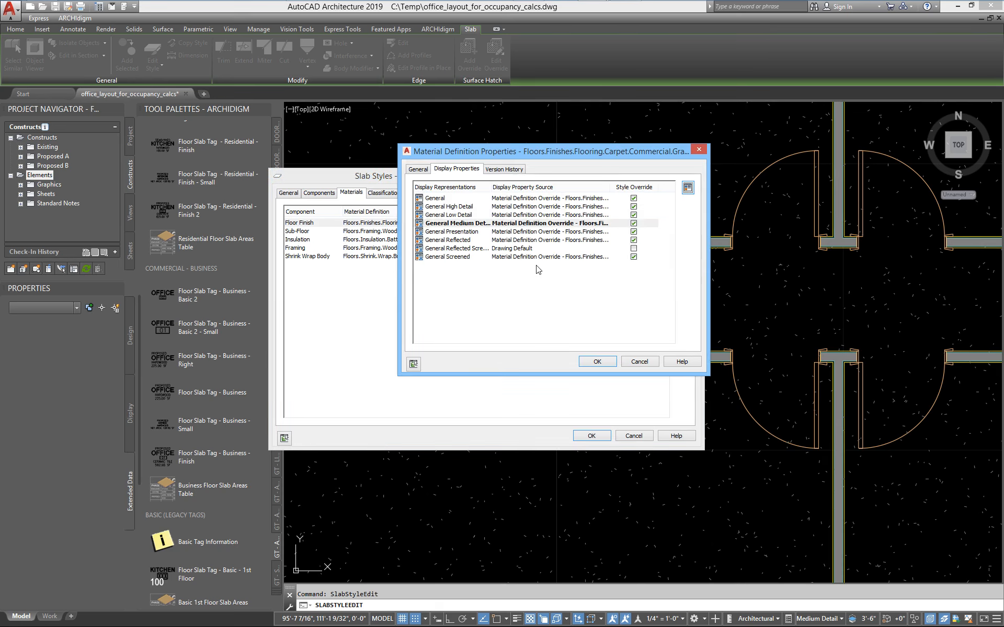
pyautogui.click(423, 169)
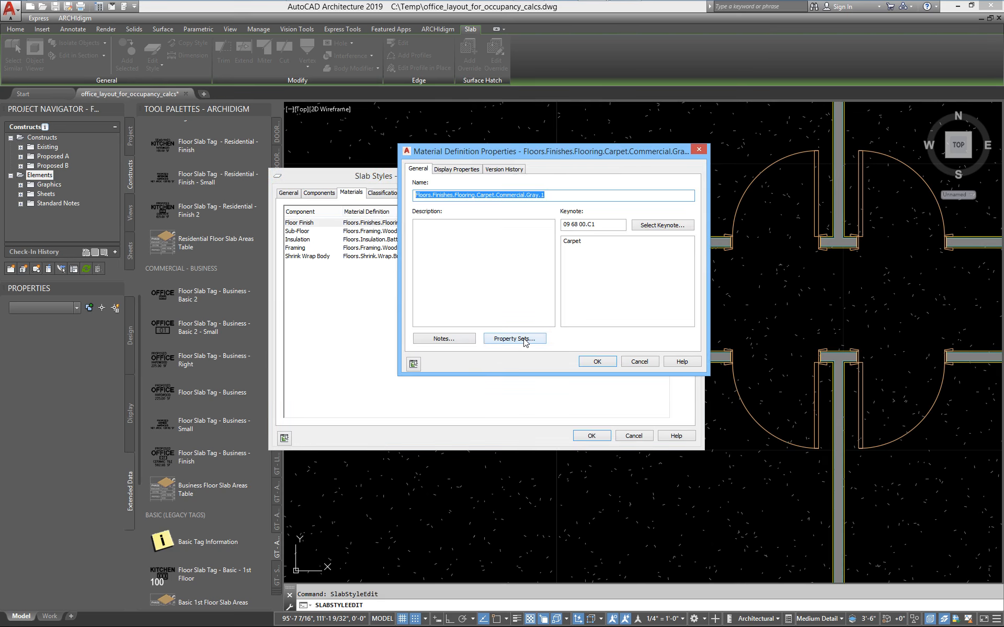
pyautogui.click(522, 339)
# Try to set the floor finish material's Material_Name to Carpet, accept the slab style edit, and regenerate the drawing.
pyautogui.click(597, 290)
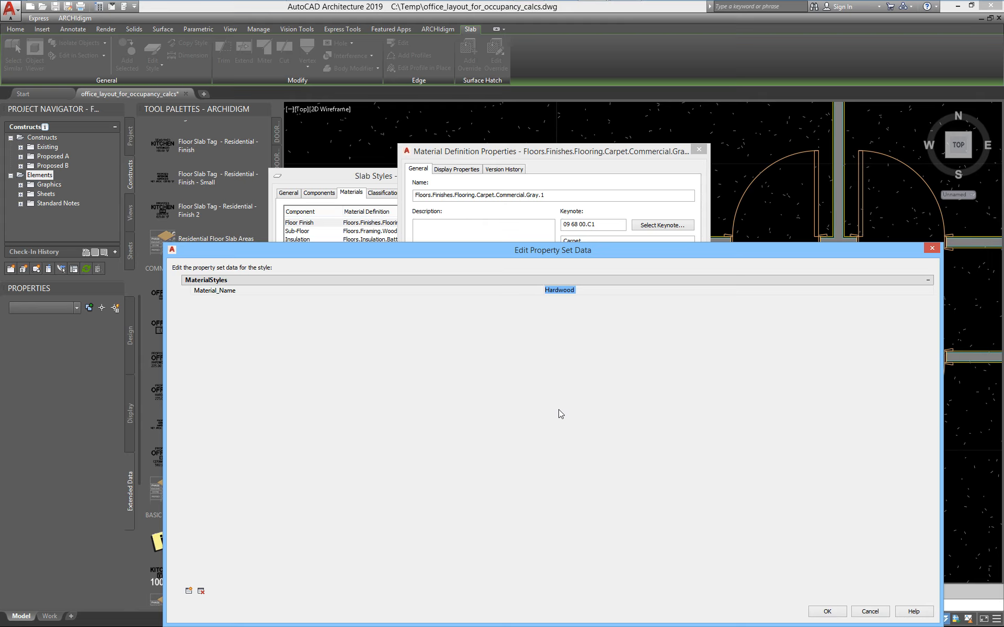
pyautogui.write('Carpet')
pyautogui.click(819, 611)
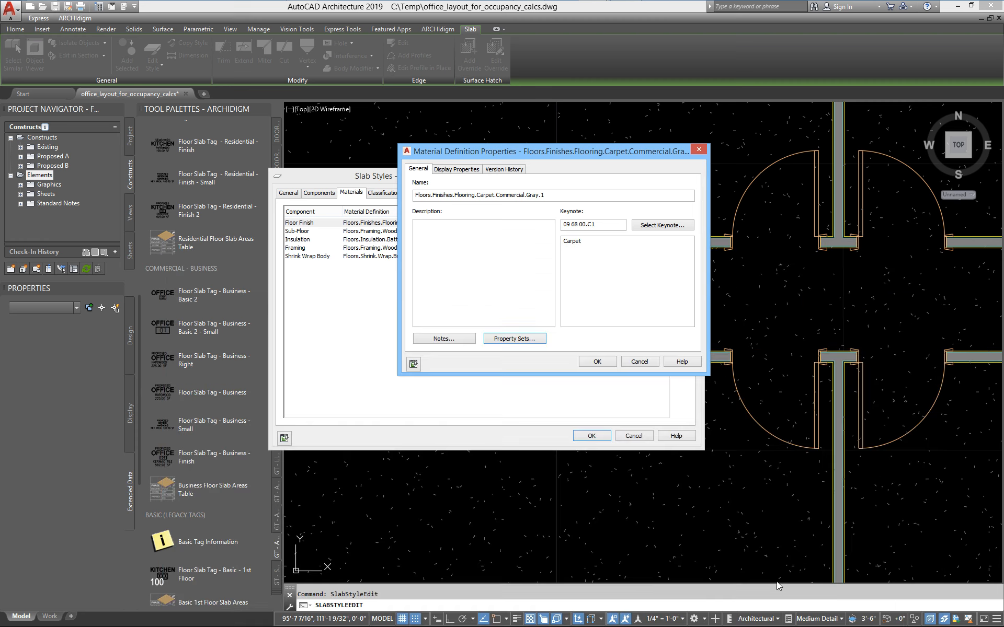
pyautogui.click(605, 362)
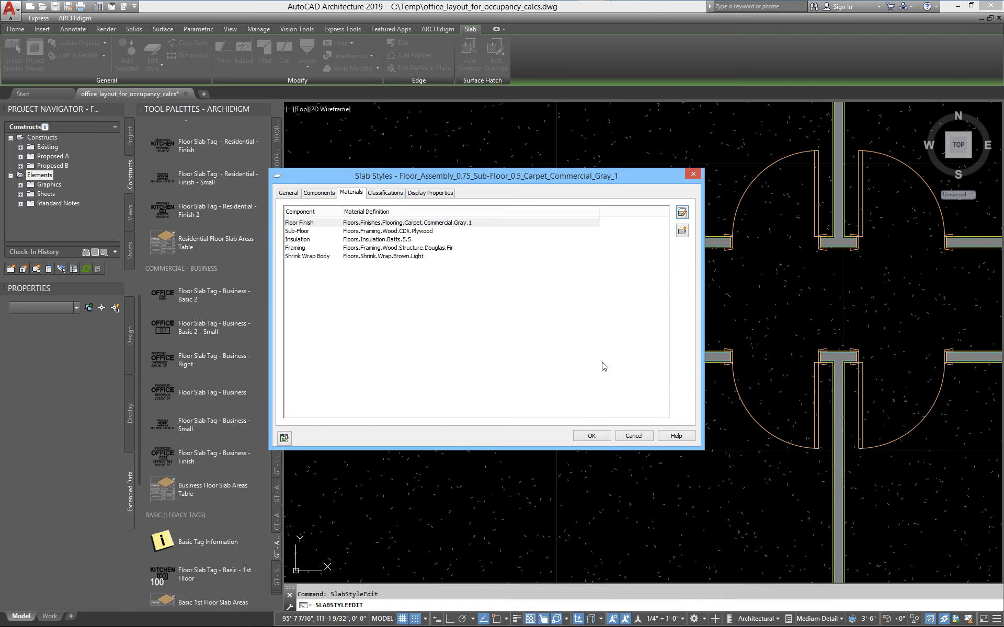
pyautogui.click(590, 436)
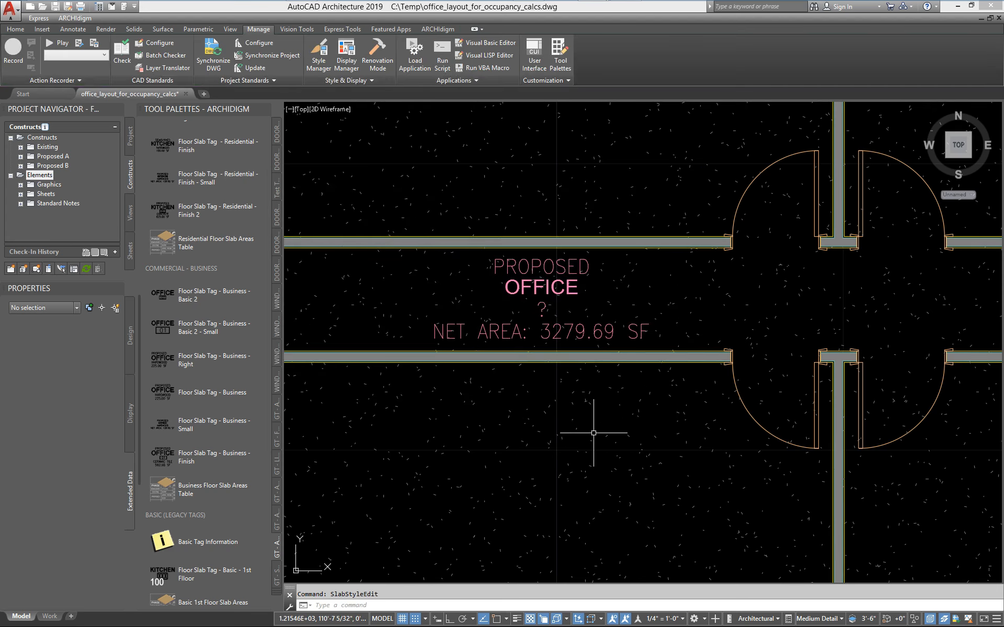
pyautogui.write('rea')
pyautogui.press('Return')
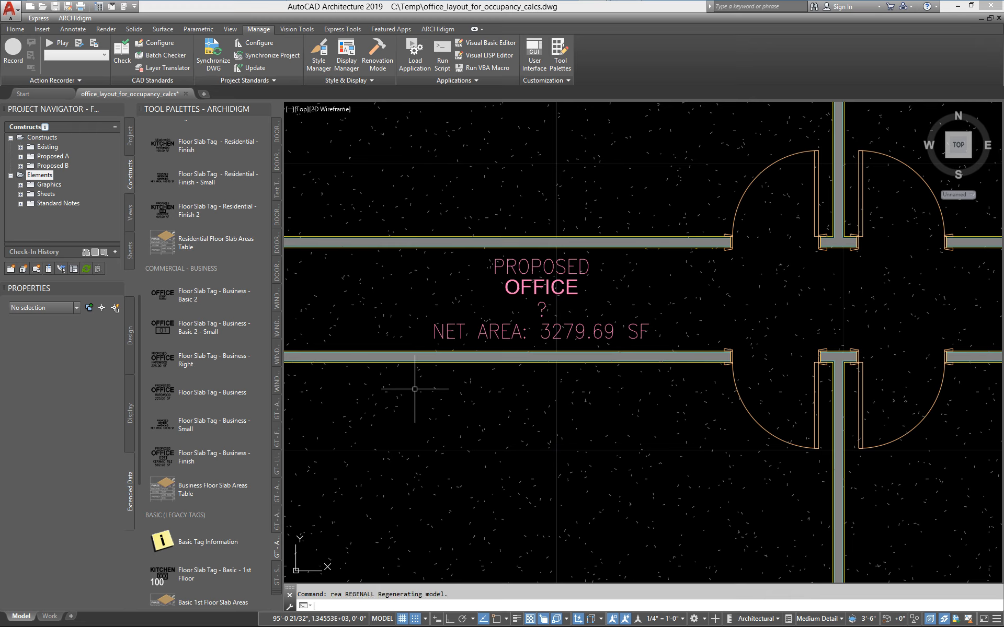
# Check the slab's FloorFinish property against its tag, and undo the slab style's material edit.
pyautogui.click(586, 308)
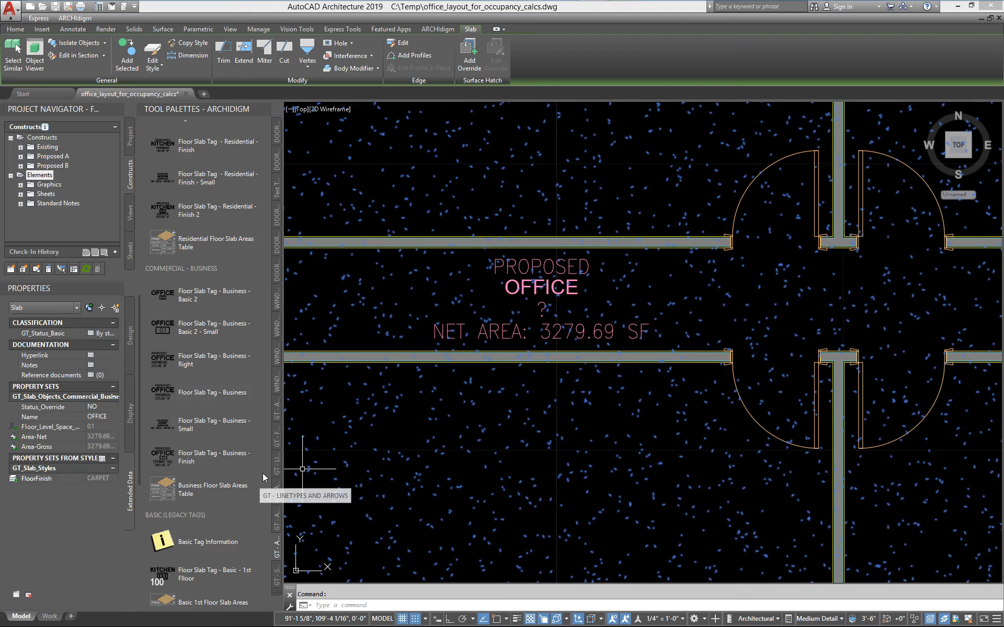
pyautogui.scroll(-3, 636, 392)
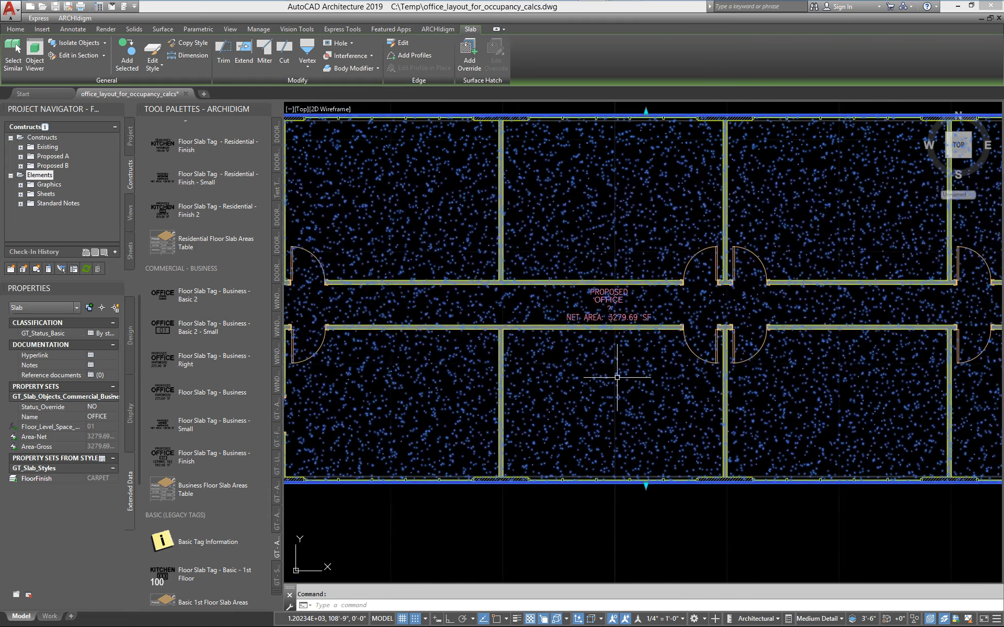
pyautogui.scroll(1, 617, 376)
pyautogui.hotkey('ctrl', 'z')
pyautogui.hotkey('ctrl', 'z')
pyautogui.hotkey('ctrl', 'z')
pyautogui.hotkey('ctrl', 'z')
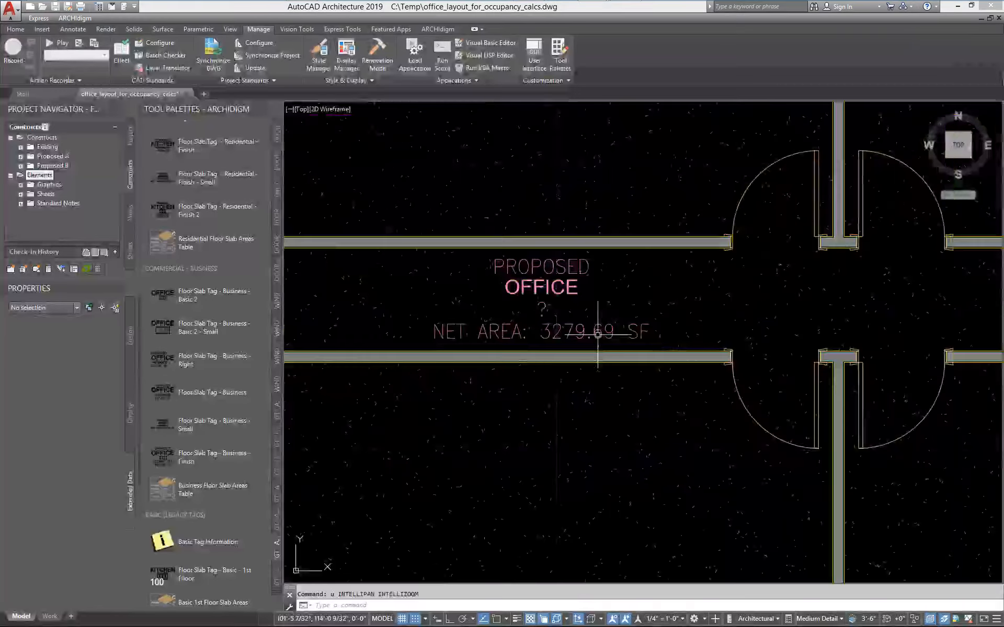
pyautogui.hotkey('ctrl', 'z')
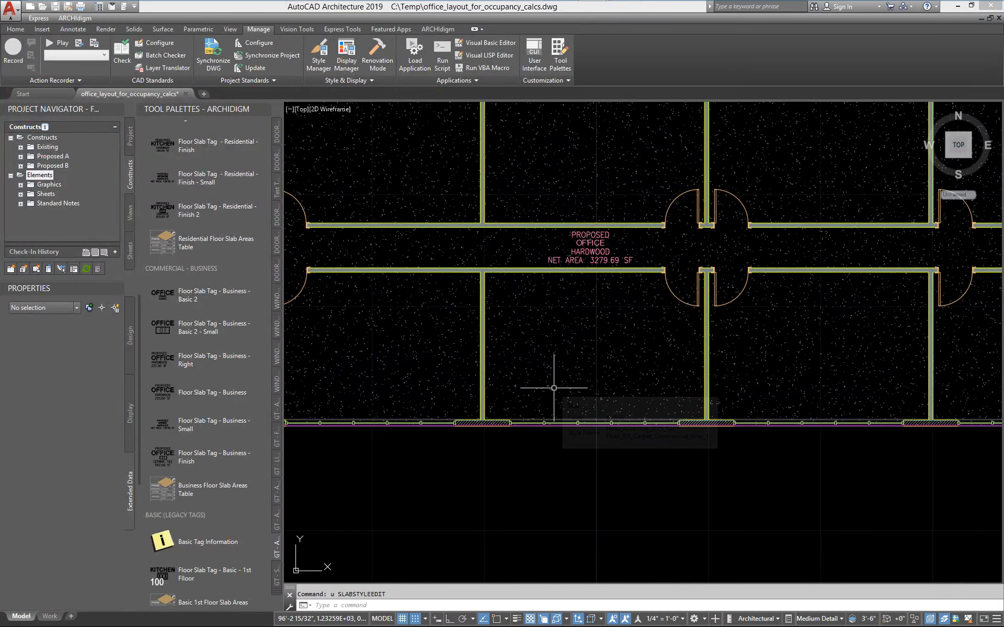
# Edit the carpet slab's style again and open the property set data of its Floors.Finishes.Flooring.Carpet.Commercial.Gray.1 floor finish material.
pyautogui.click(554, 388)
pyautogui.rightClick(554, 388)
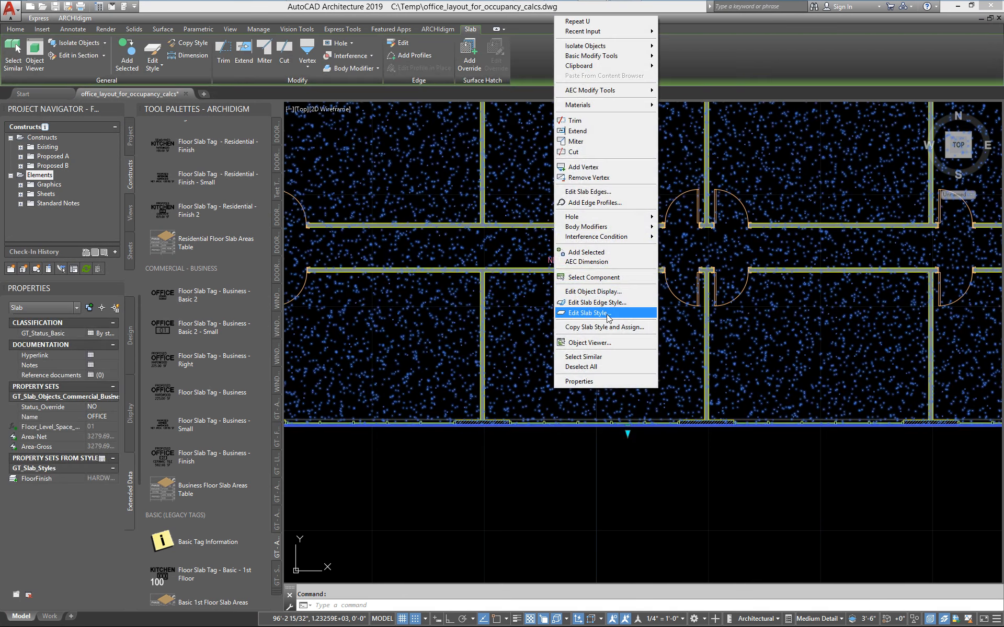
pyautogui.click(587, 313)
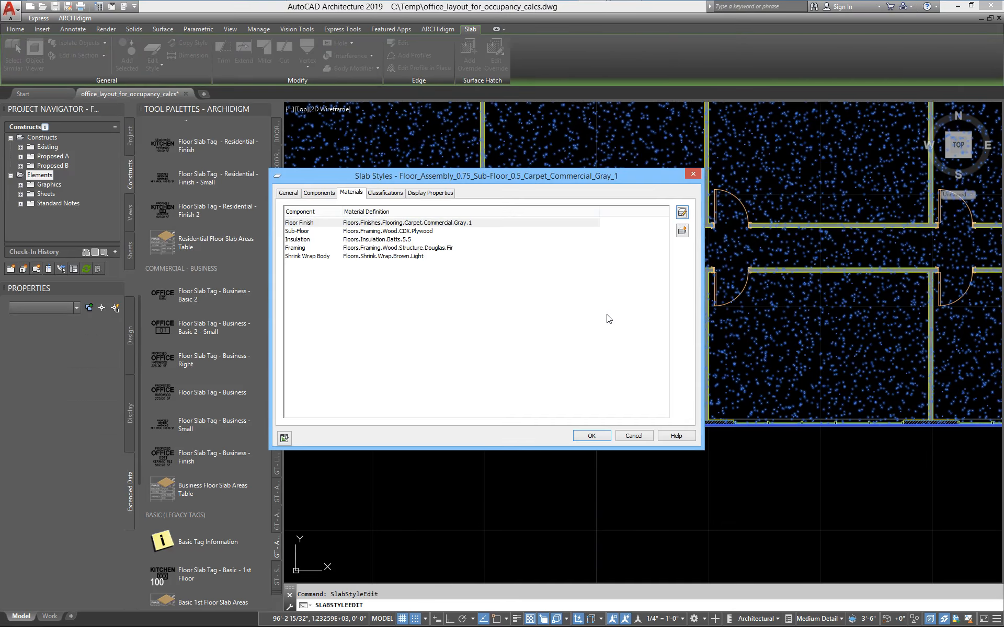
pyautogui.click(481, 223)
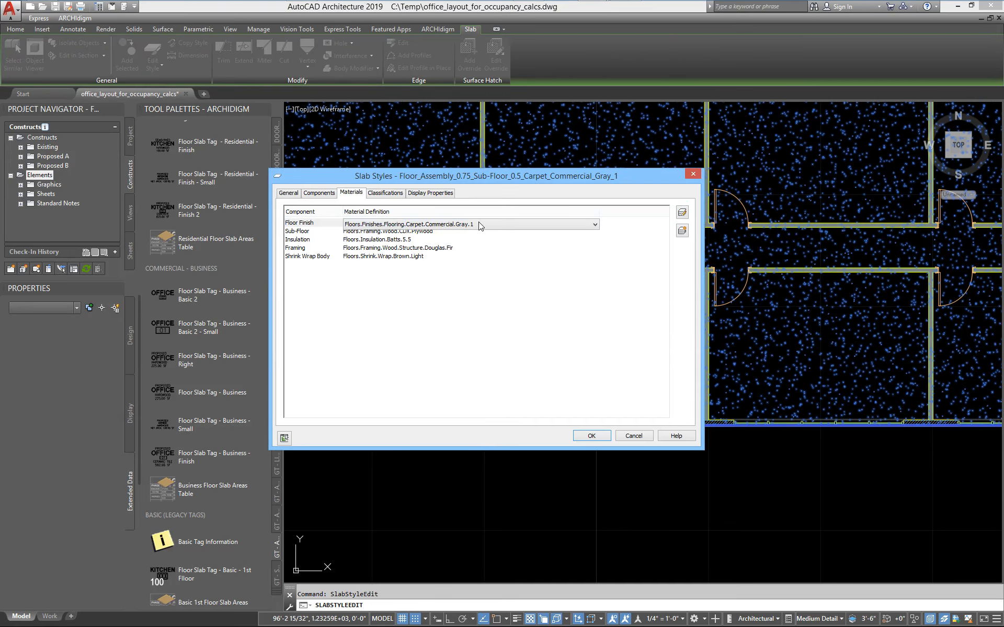
pyautogui.click(682, 213)
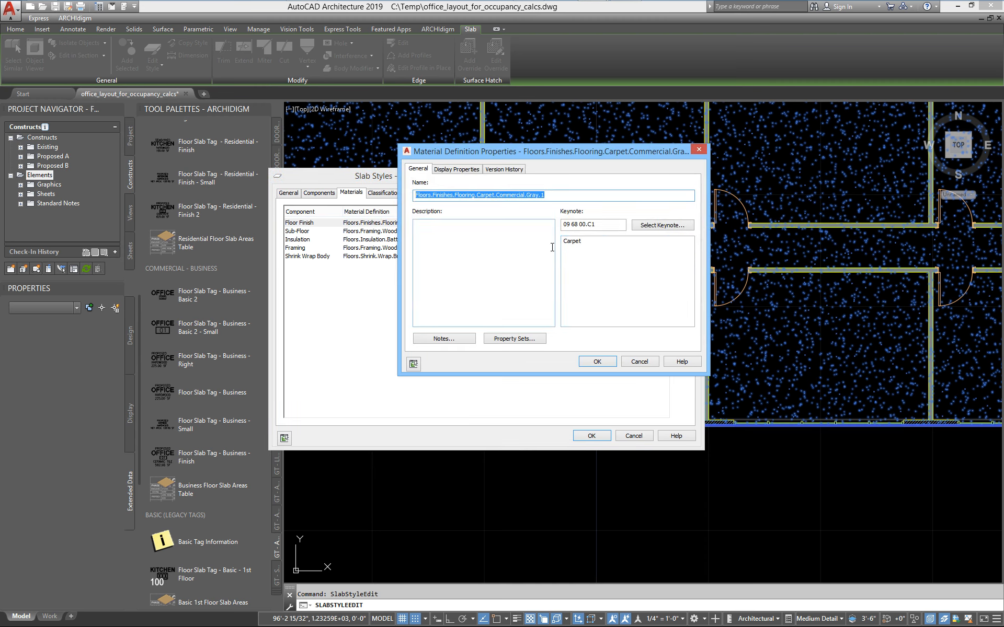
pyautogui.click(516, 340)
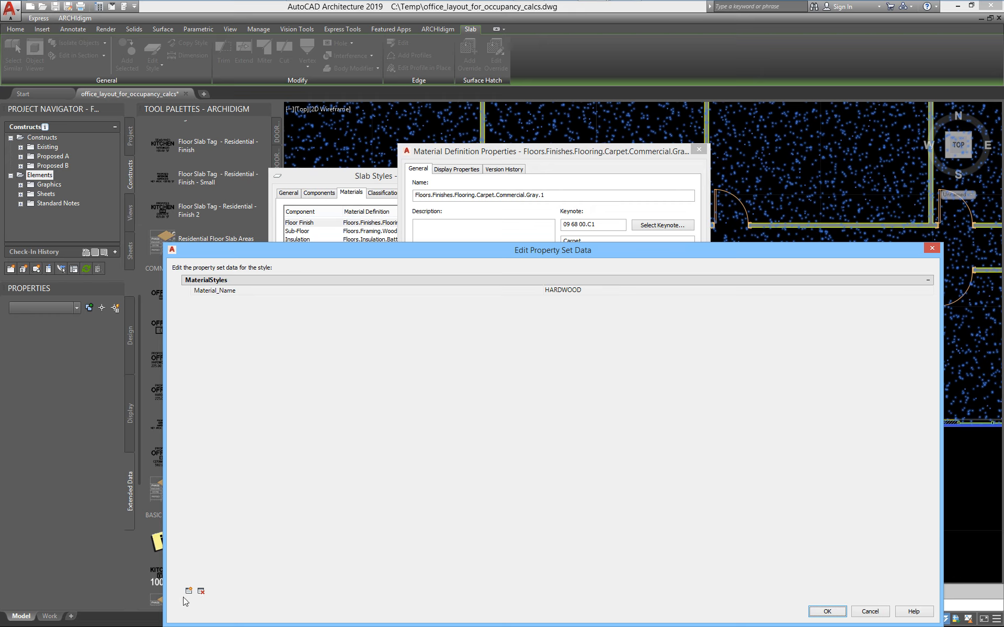
# Set the material's Material_Name to Carpet, accept the slab style edit, and regenerate the drawing.
pyautogui.click(597, 291)
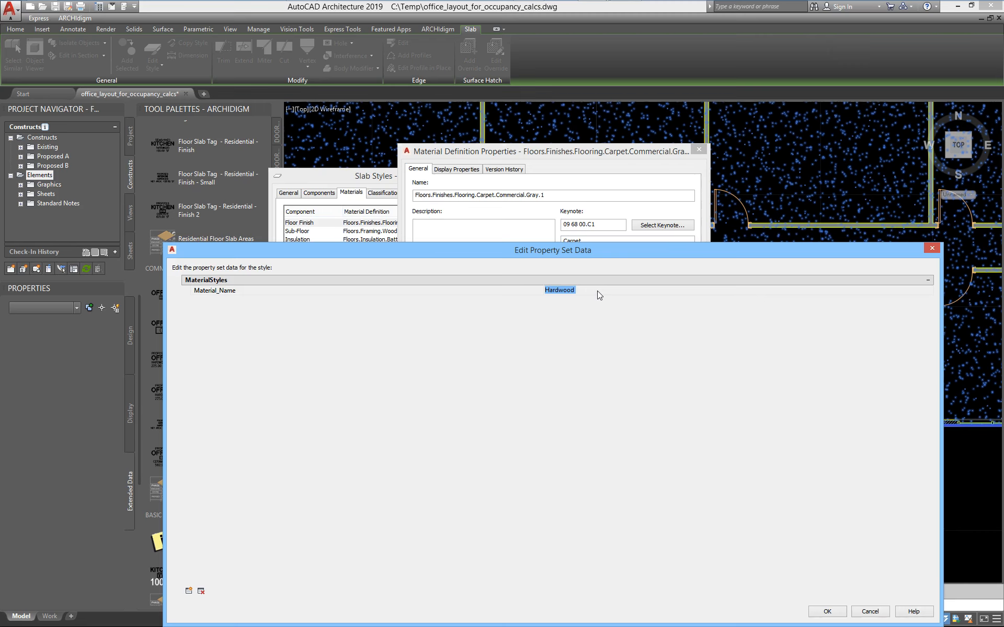
pyautogui.write('Carpet')
pyautogui.click(825, 610)
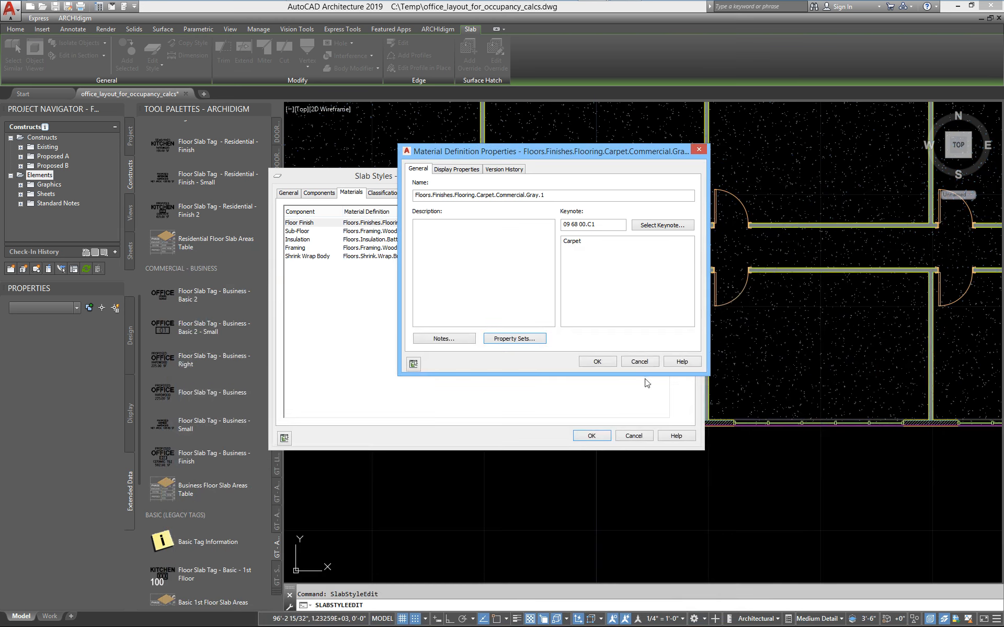
pyautogui.click(595, 361)
pyautogui.click(591, 435)
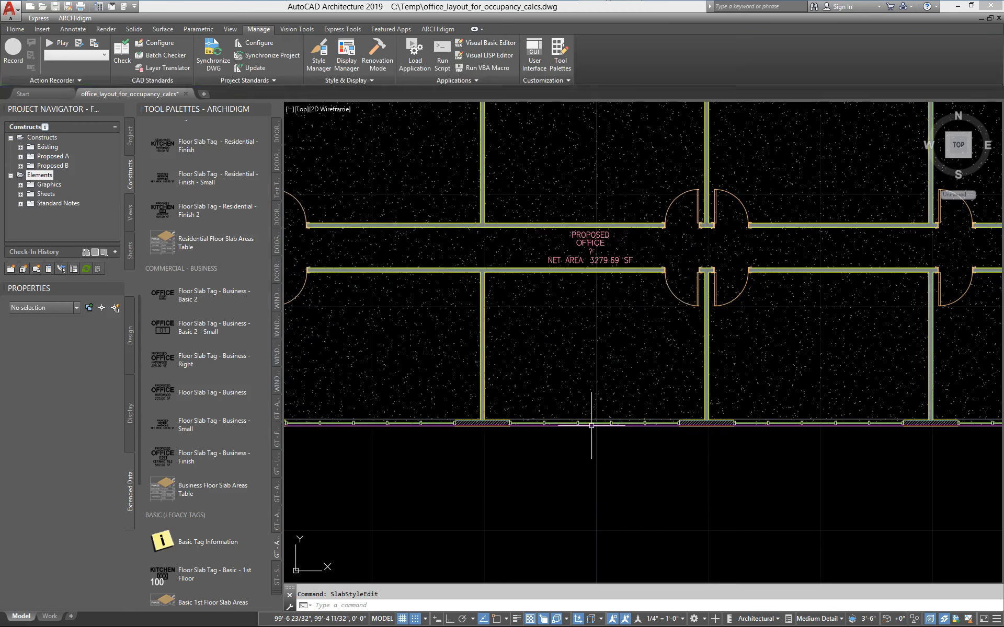
pyautogui.write('rea')
pyautogui.press('Return')
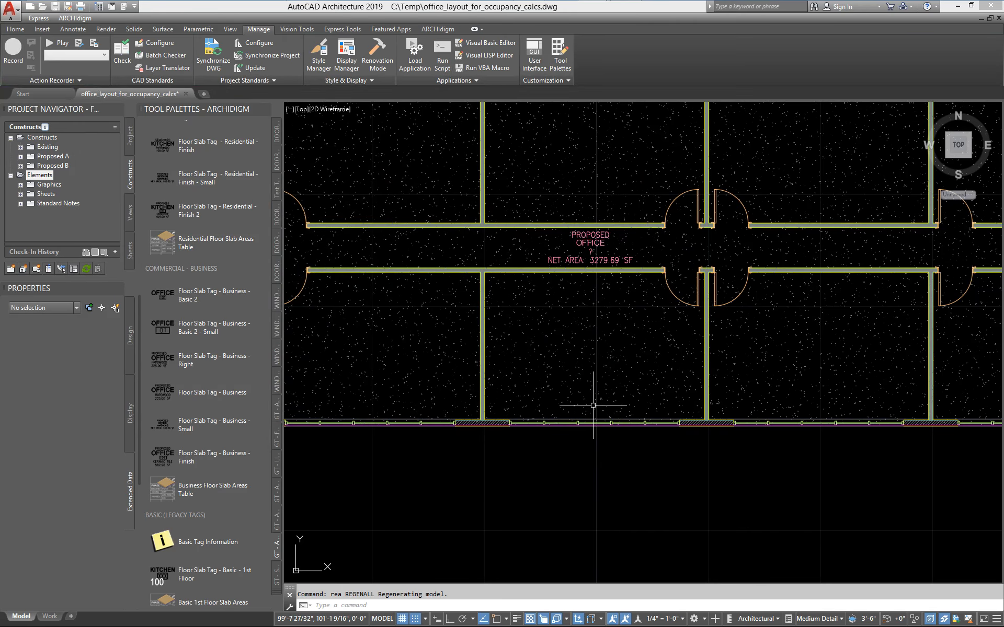
# Examine the carpet slab's FloorFinish property and the floor finish line of its corridor tag across the floor plan.
pyautogui.click(512, 237)
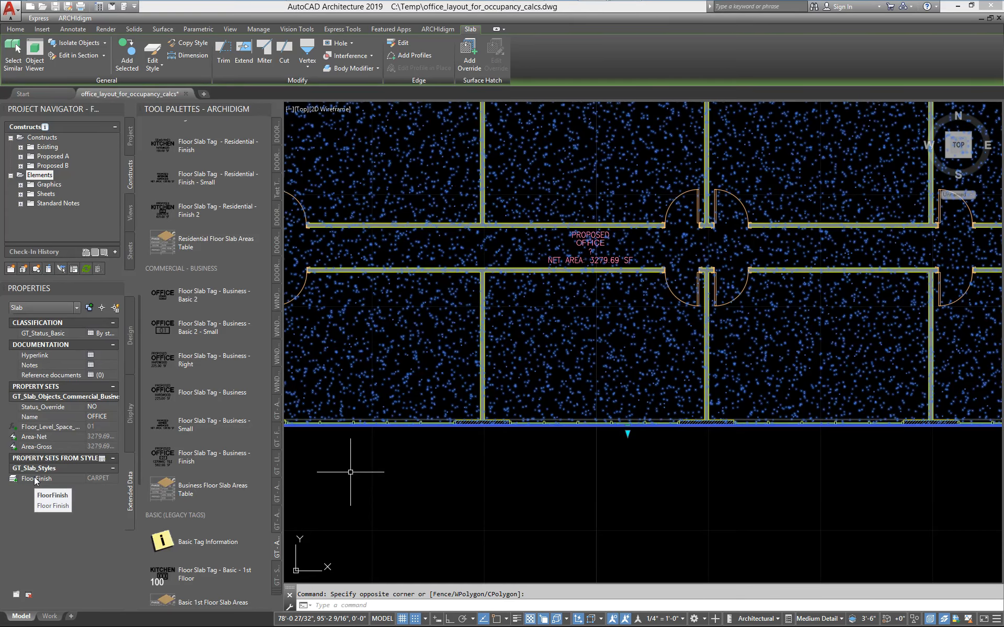
pyautogui.scroll(-5, 543, 407)
pyautogui.scroll(4, 515, 415)
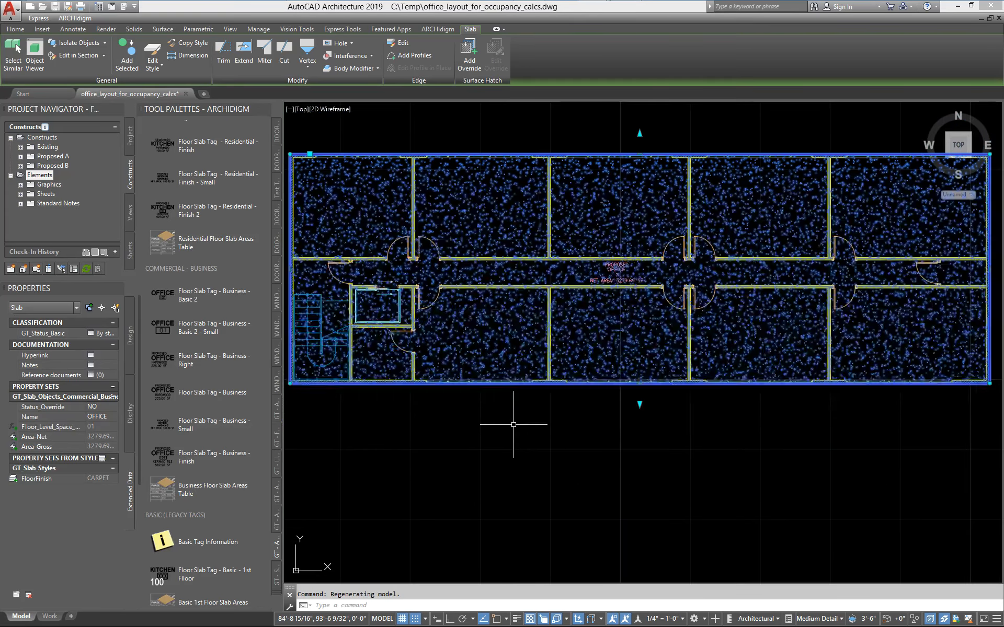
pyautogui.press('Escape')
pyautogui.scroll(4, 620, 290)
pyautogui.scroll(-4, 621, 292)
pyautogui.scroll(-5, 621, 292)
pyautogui.scroll(6, 627, 296)
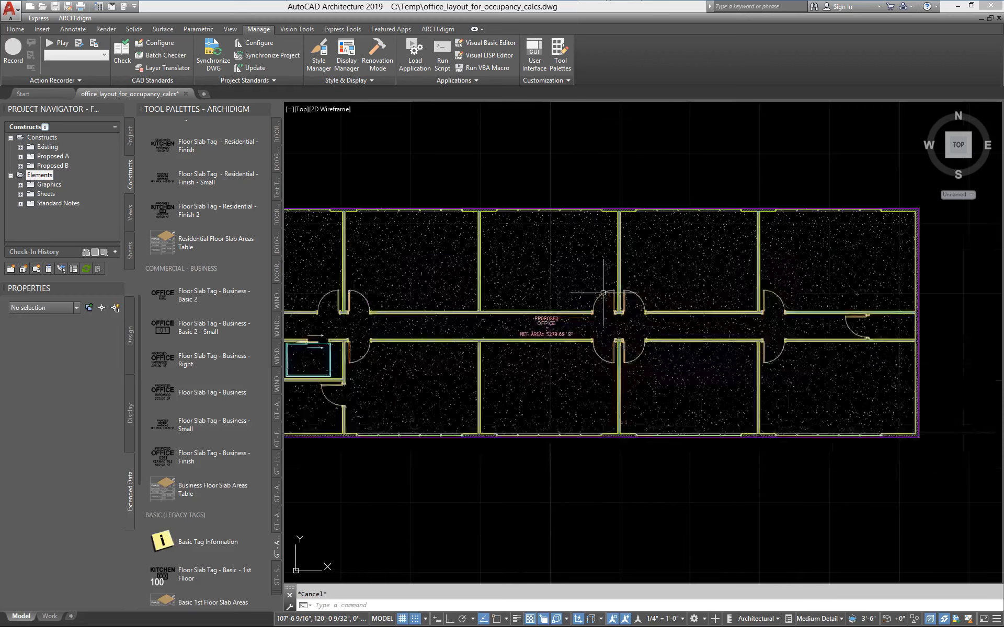
pyautogui.moveTo(542, 335); pyautogui.dragTo(602, 335, button='middle')
pyautogui.scroll(-2, 655, 340)
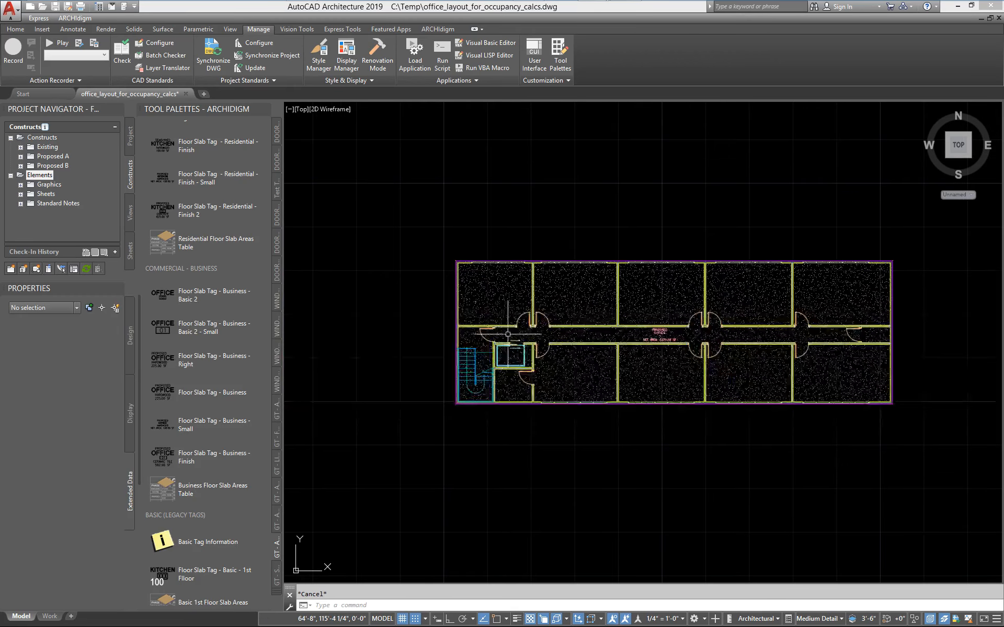
pyautogui.moveTo(512, 334); pyautogui.dragTo(407, 328, button='middle')
pyautogui.scroll(4, 493, 340)
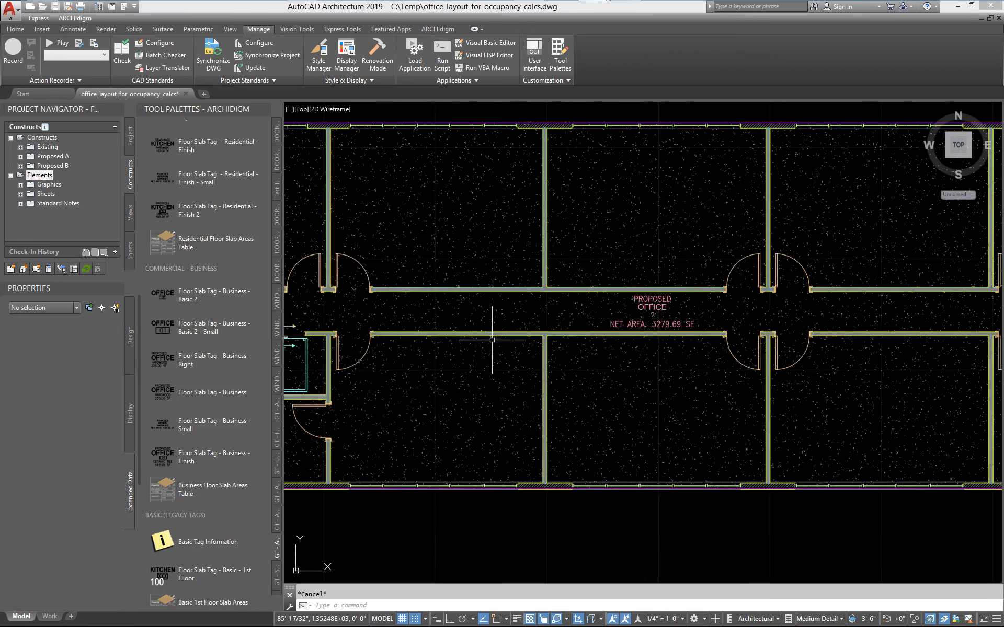
pyautogui.click(459, 255)
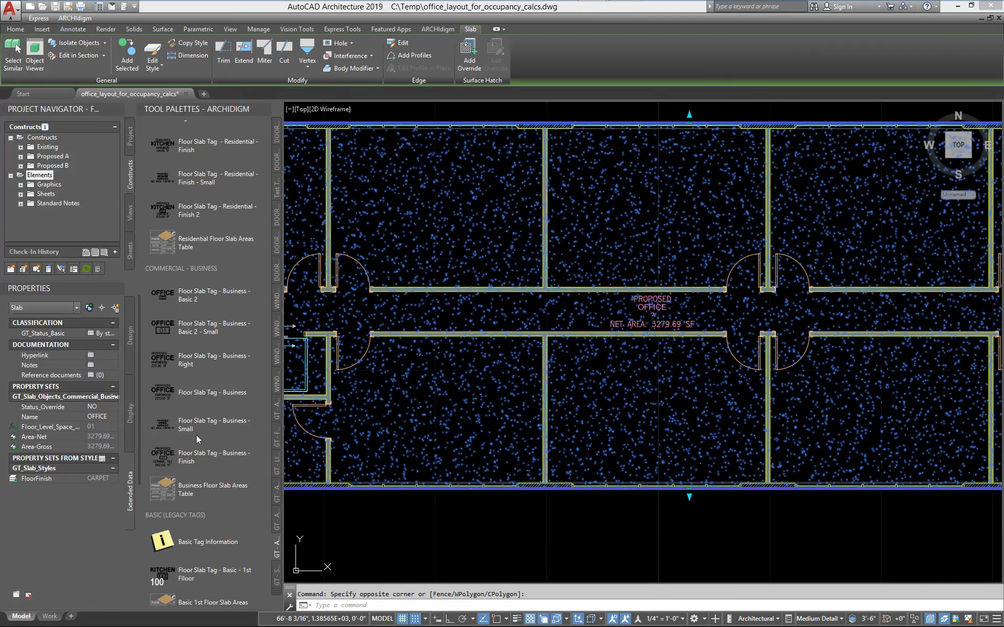
pyautogui.moveTo(443, 407)
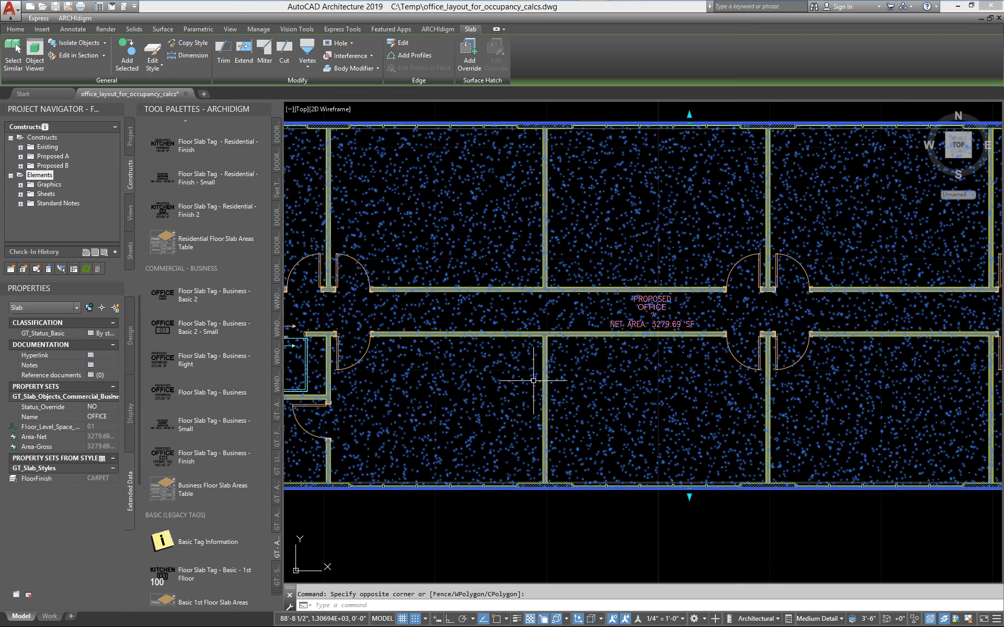
# Check the GT_Status_Basic classification in the carpet slab's style and close the style.
pyautogui.moveTo(502, 317)
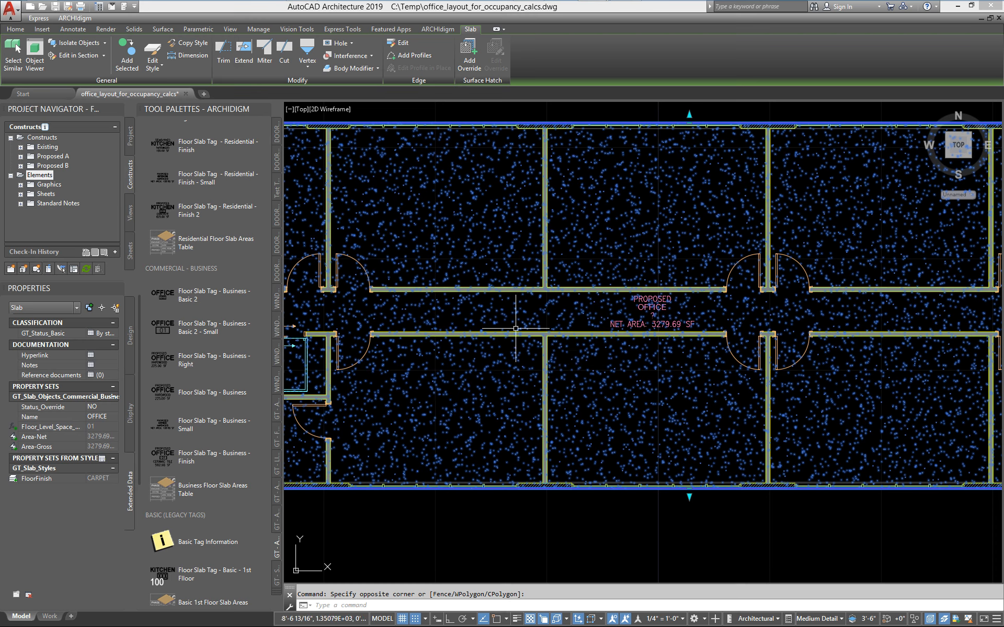
pyautogui.rightClick(466, 255)
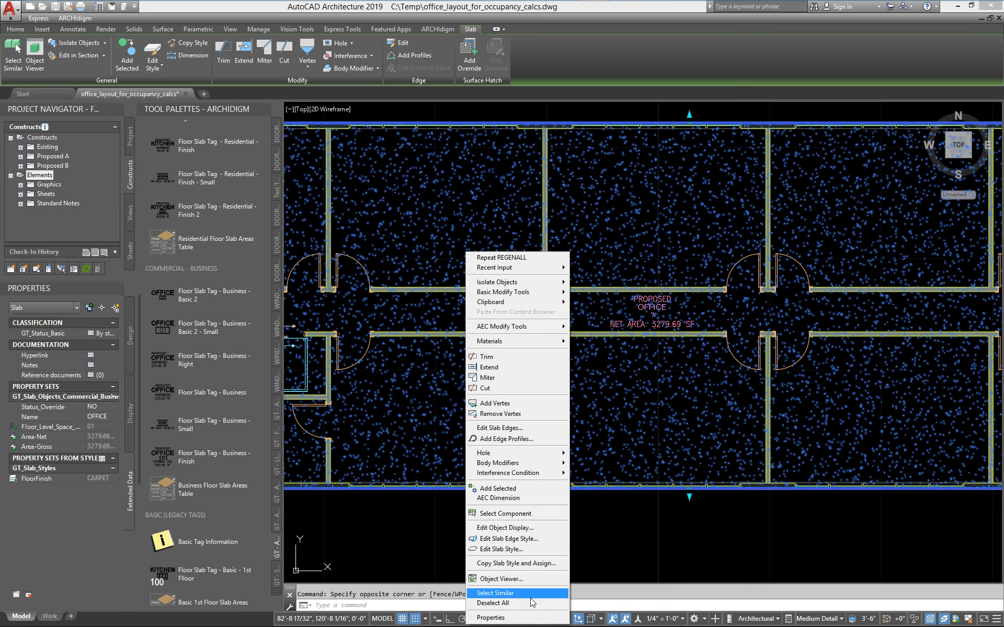
pyautogui.click(516, 550)
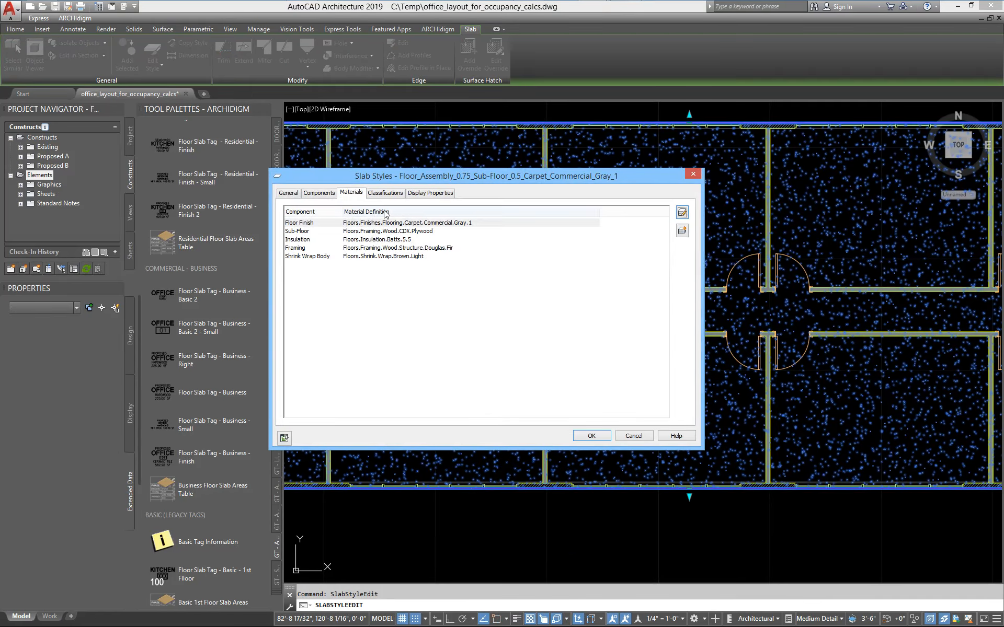
pyautogui.click(388, 193)
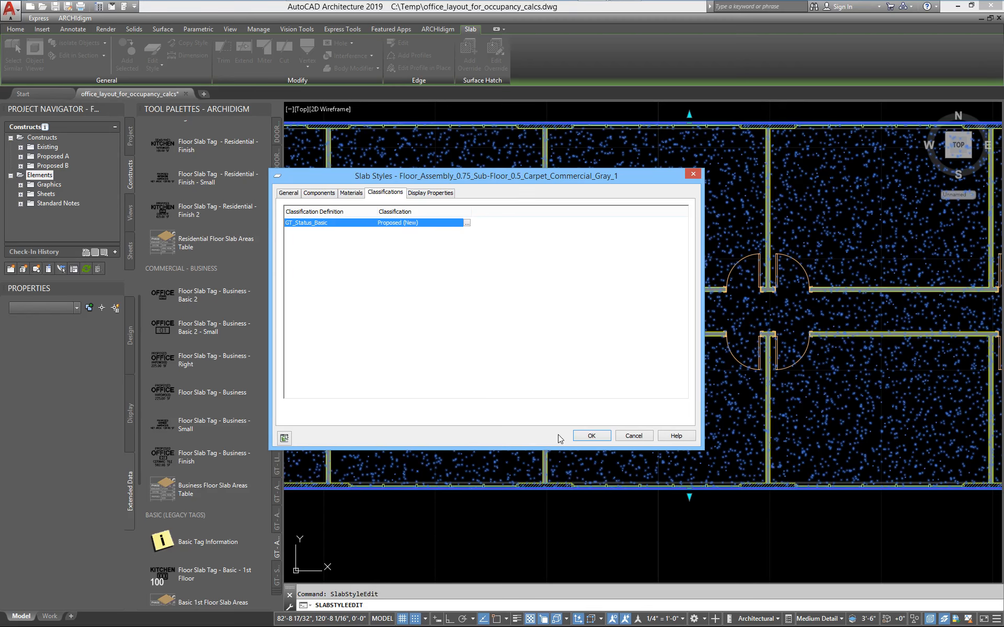
pyautogui.click(591, 436)
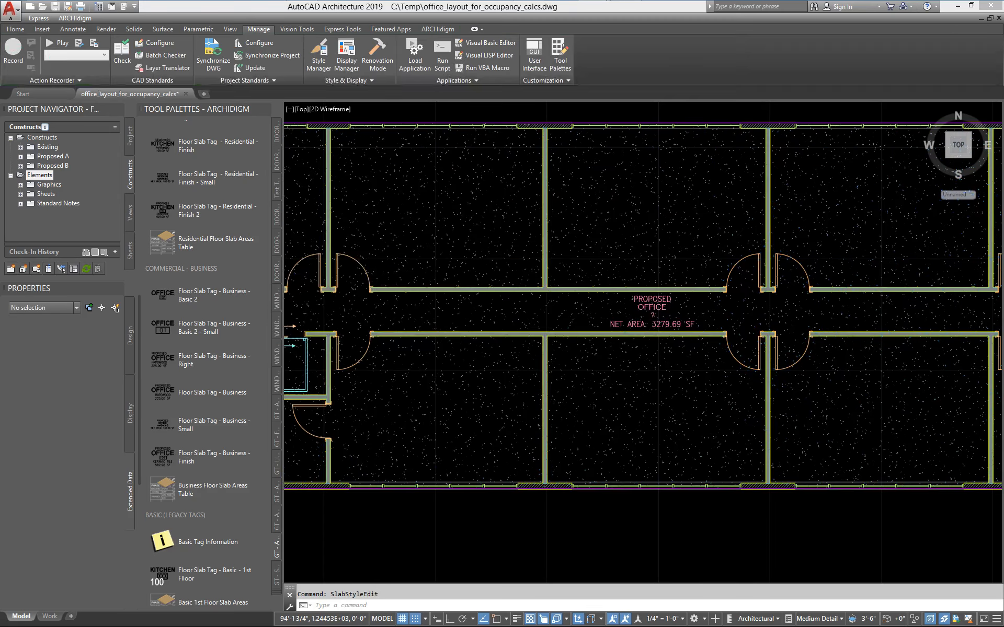
# Copy and assign the carpet slab's style, naming the copy Floor_Assembly_0.75_Sub-Floor_0.5_Carpet_Commercial_Gray_1_Existing.
pyautogui.scroll(-3, 587, 426)
pyautogui.moveTo(587, 426); pyautogui.dragTo(599, 399, button='middle')
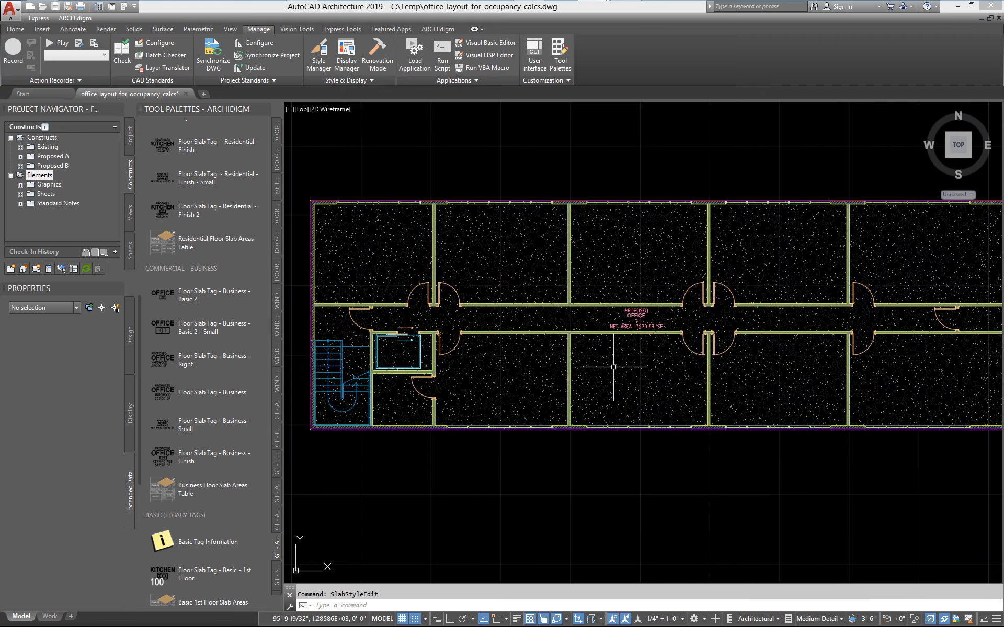
pyautogui.click(634, 359)
pyautogui.rightClick(617, 360)
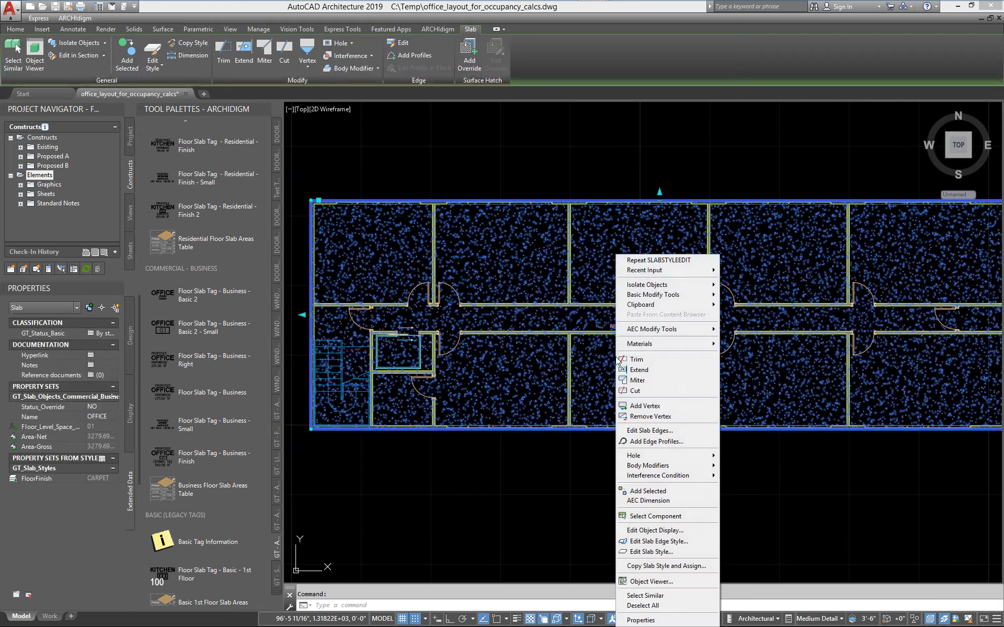
pyautogui.click(640, 566)
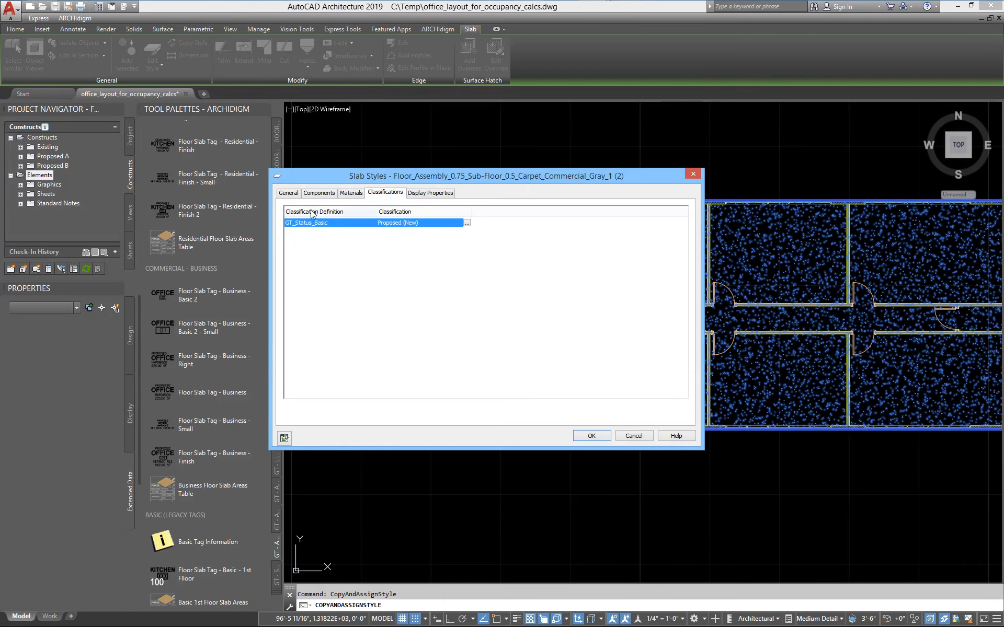
pyautogui.click(290, 194)
pyautogui.click(514, 222)
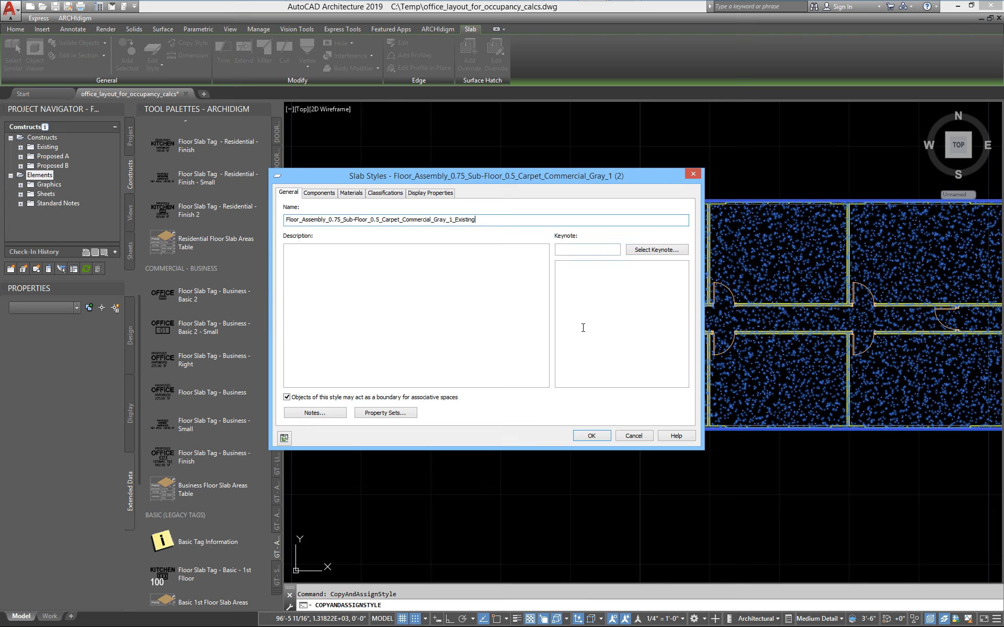
# Set the copied slab style's GT_Status_Basic classification to Existing (To Remain) and accept the style.
pyautogui.click(378, 194)
pyautogui.click(467, 223)
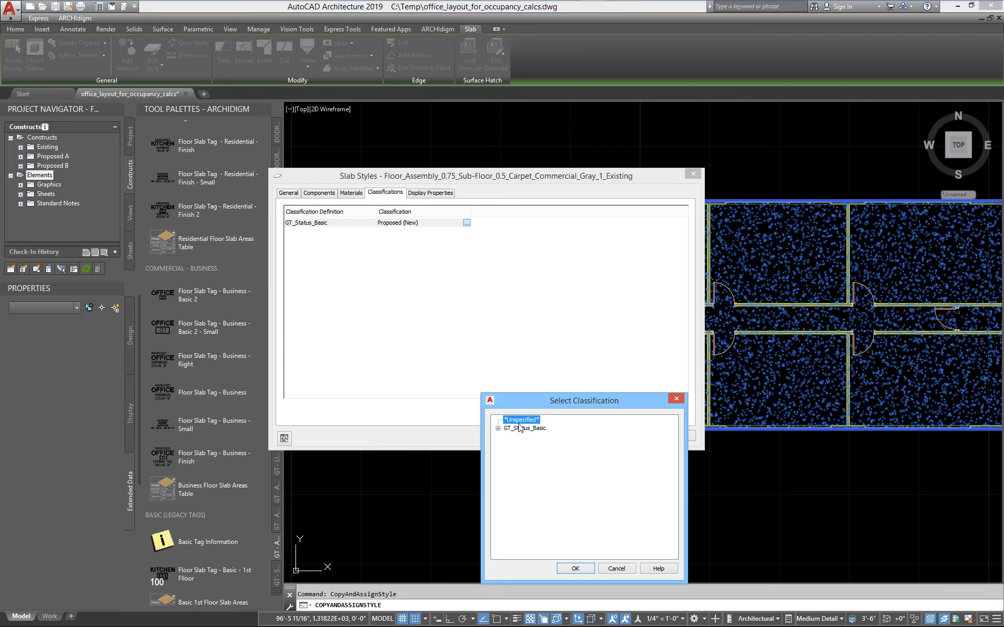
pyautogui.click(498, 429)
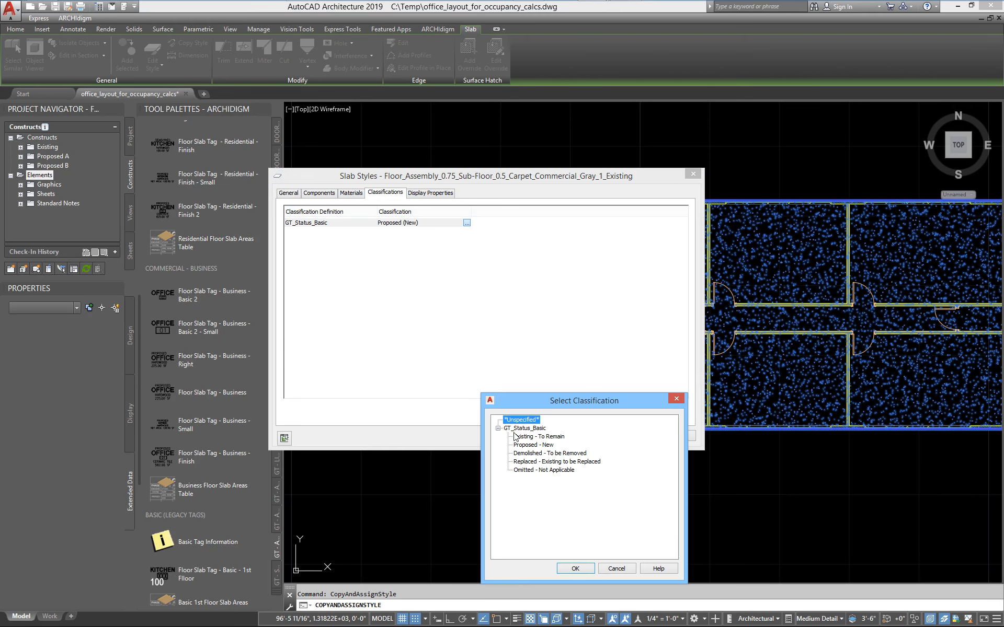
pyautogui.click(558, 437)
pyautogui.click(575, 569)
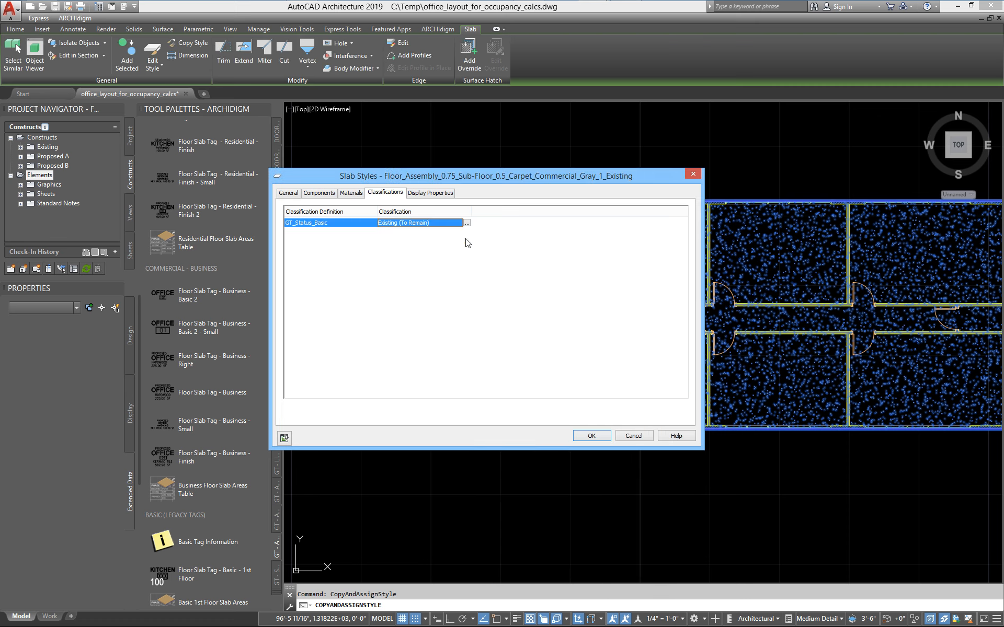
pyautogui.click(589, 436)
# Review the drawing's slab styles with the slabstyle command and close the style list.
pyautogui.write('slabstyle')
pyautogui.press('Return')
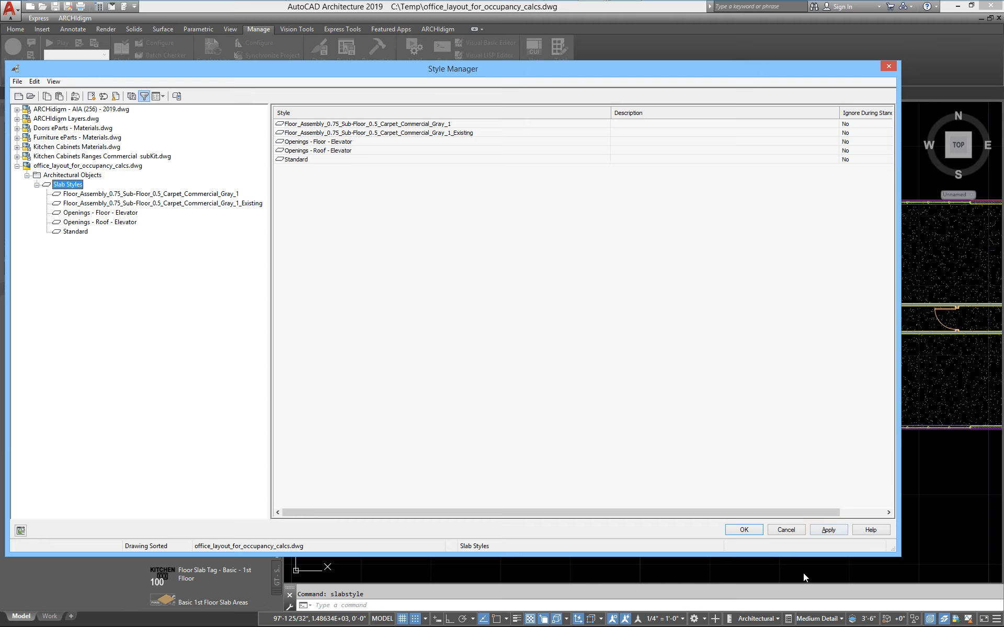
pyautogui.click(743, 530)
# Examine the status and floor finish lines of the corridor's floor slab tag.
pyautogui.scroll(6, 647, 314)
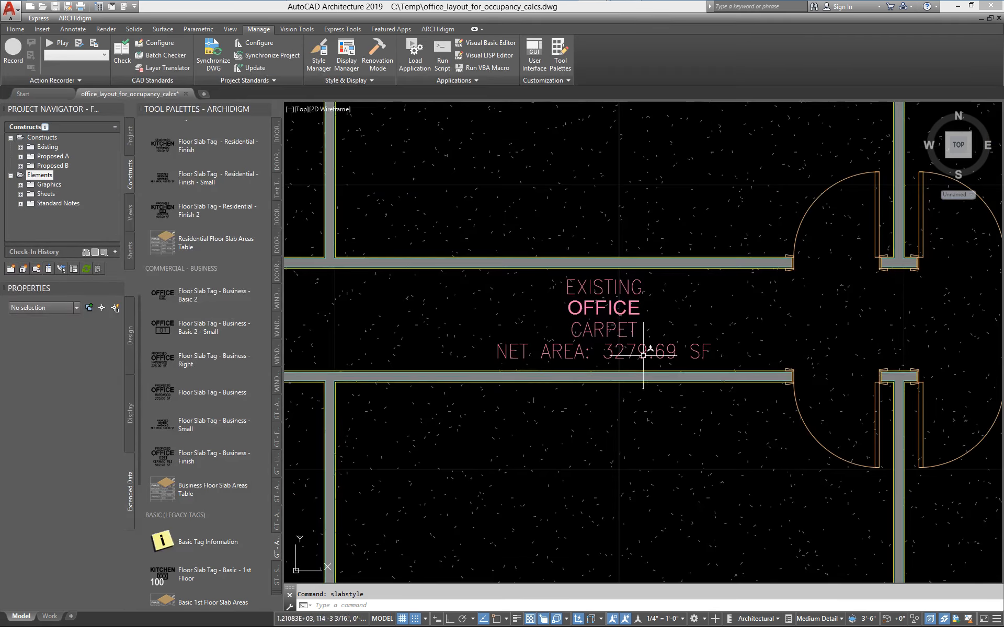
pyautogui.scroll(-3, 626, 374)
pyautogui.scroll(-6, 626, 374)
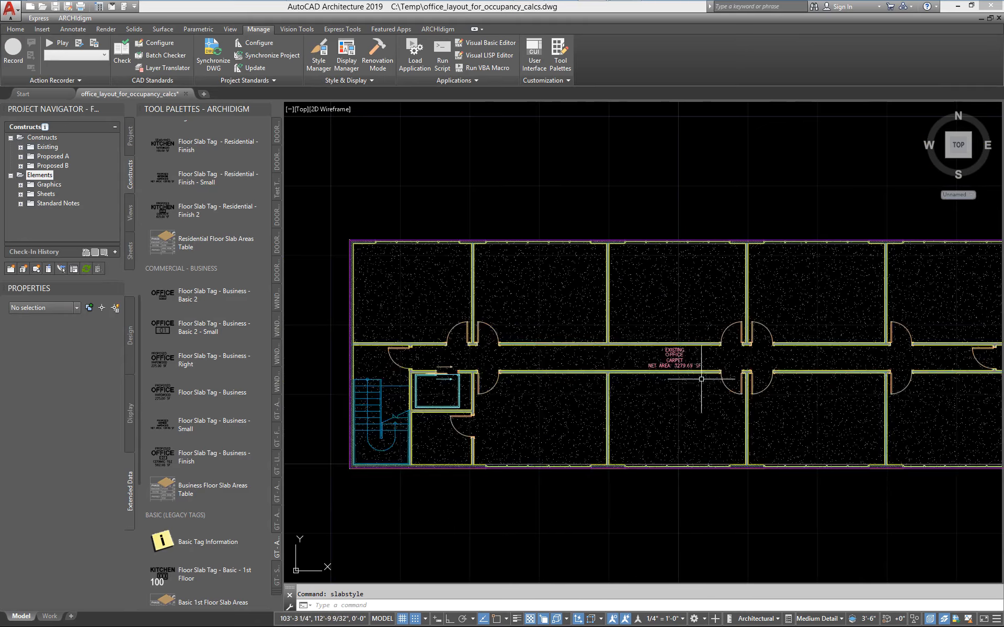
pyautogui.scroll(1, 680, 460)
pyautogui.scroll(3, 635, 402)
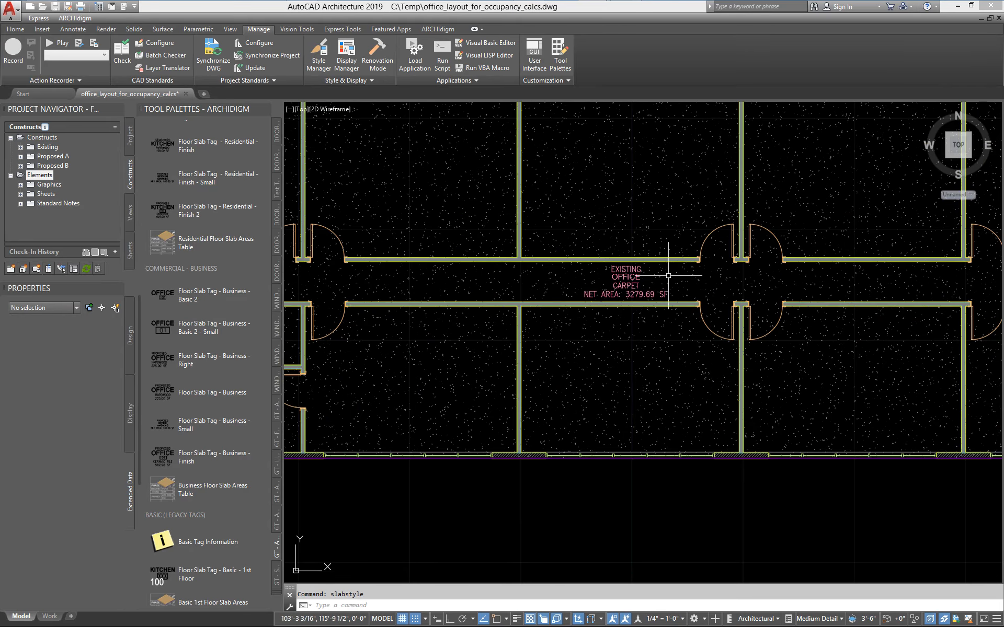
pyautogui.moveTo(644, 387); pyautogui.dragTo(632, 417, button='middle')
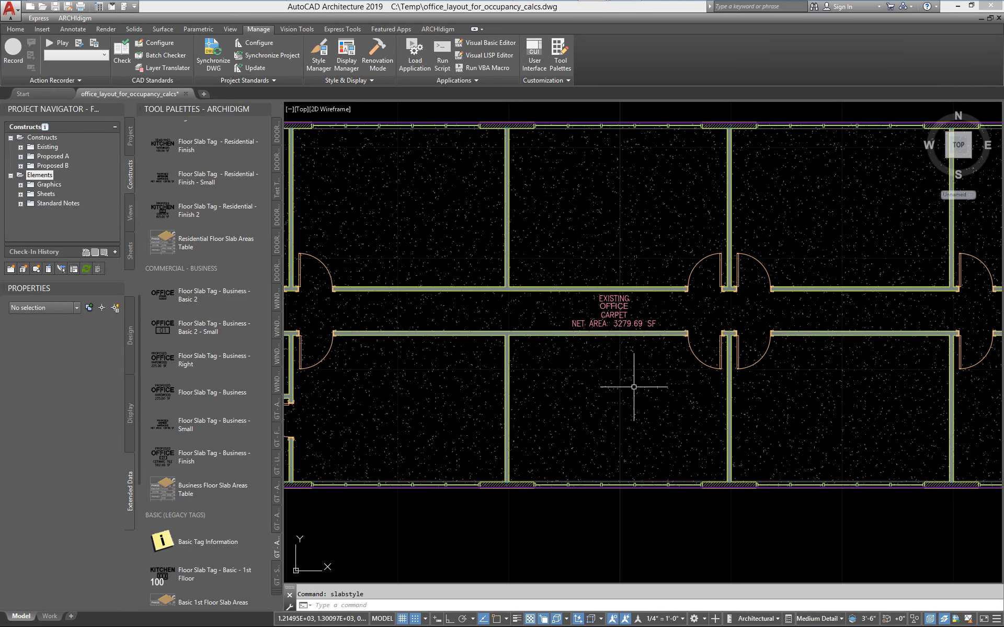
pyautogui.moveTo(647, 369); pyautogui.dragTo(610, 381, button='middle')
pyautogui.scroll(3, 582, 381)
pyautogui.scroll(-4, 582, 381)
pyautogui.scroll(6, 588, 338)
pyautogui.scroll(-5, 588, 338)
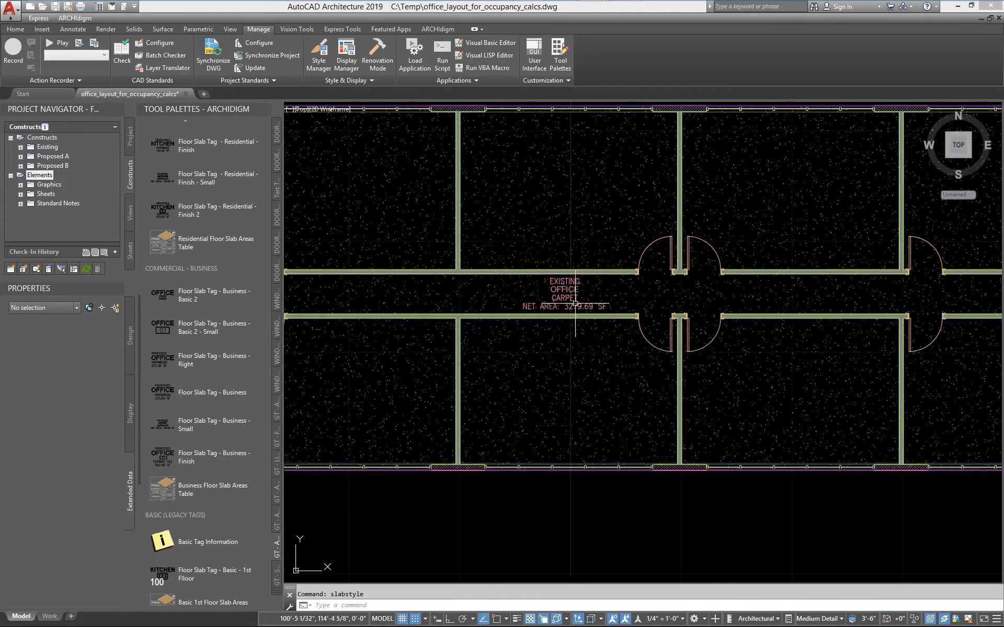
# Compare the carpet slab's property set data with the status, name, finish and net area in its tag.
pyautogui.click(336, 399)
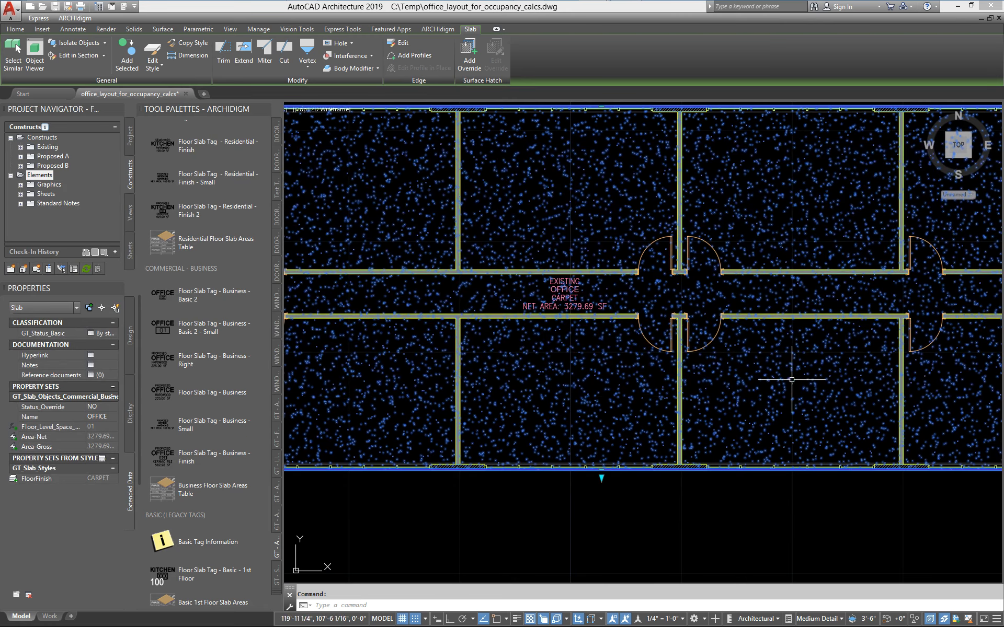
pyautogui.scroll(2, 688, 362)
pyautogui.scroll(3, 649, 307)
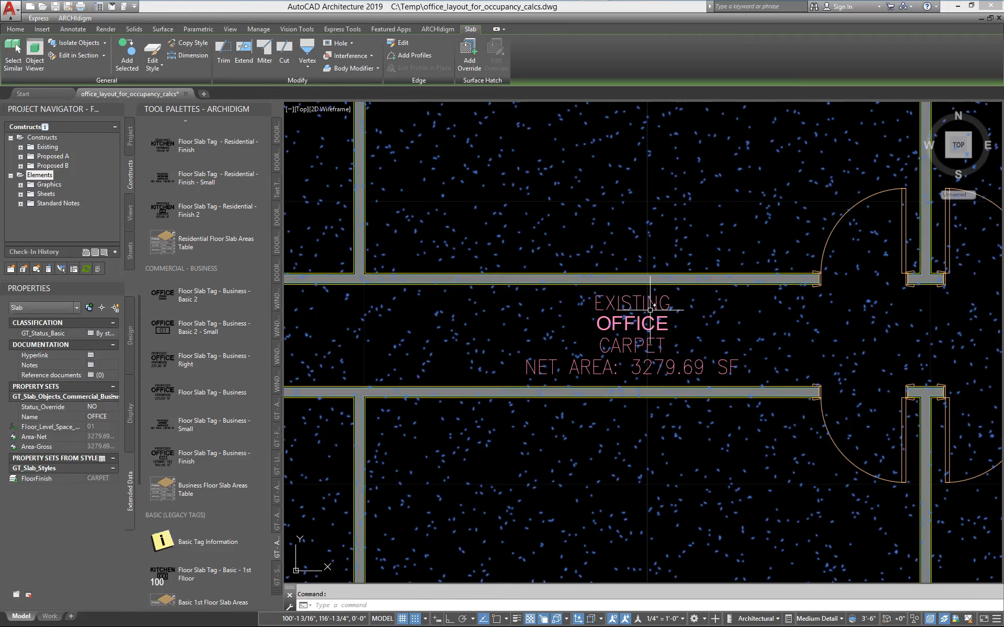
pyautogui.scroll(-3, 651, 309)
pyautogui.press('Escape')
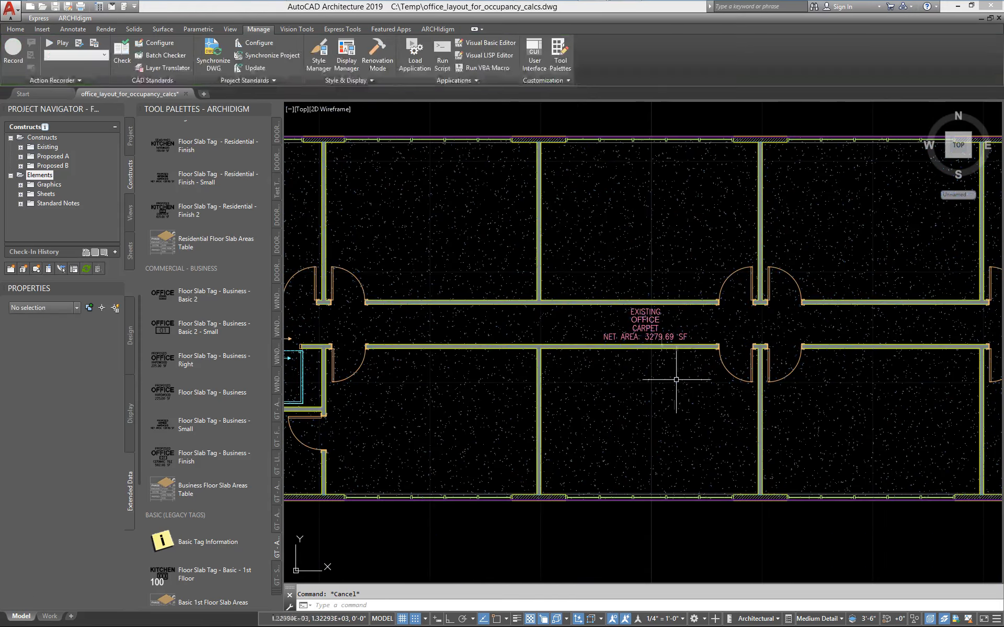
pyautogui.scroll(3, 672, 381)
pyautogui.scroll(-6, 645, 369)
pyautogui.scroll(6, 683, 336)
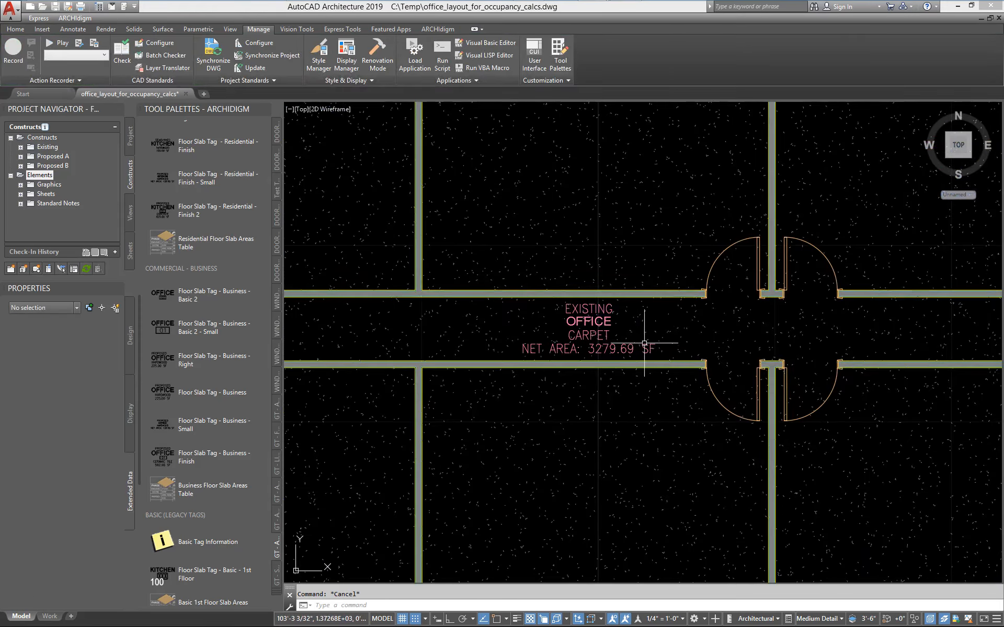
pyautogui.scroll(-5, 640, 339)
pyautogui.scroll(3, 575, 341)
pyautogui.scroll(4, 562, 347)
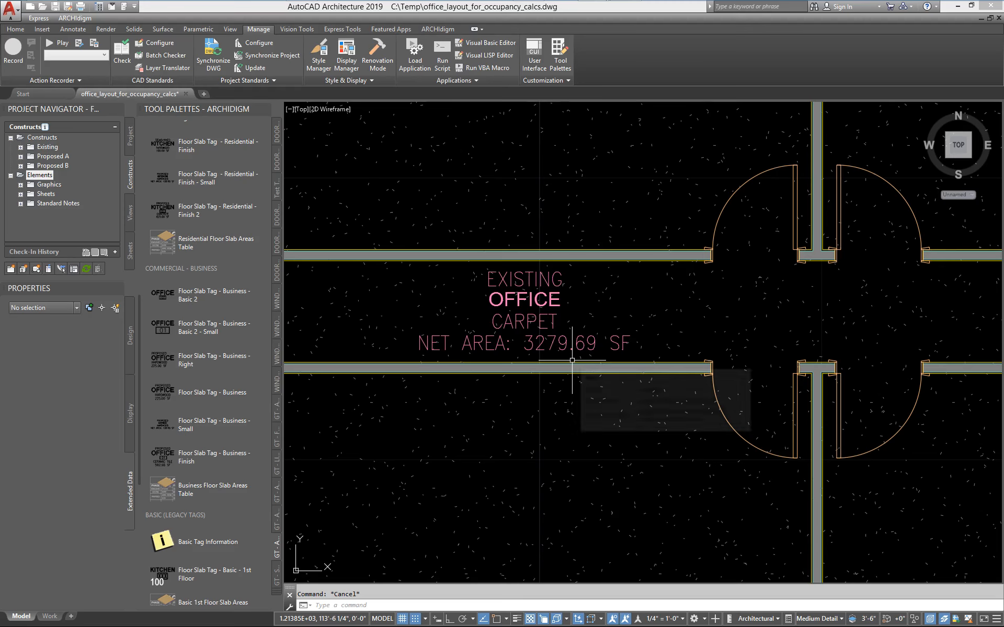
pyautogui.scroll(-4, 572, 360)
pyautogui.scroll(-5, 572, 360)
pyautogui.scroll(1, 519, 421)
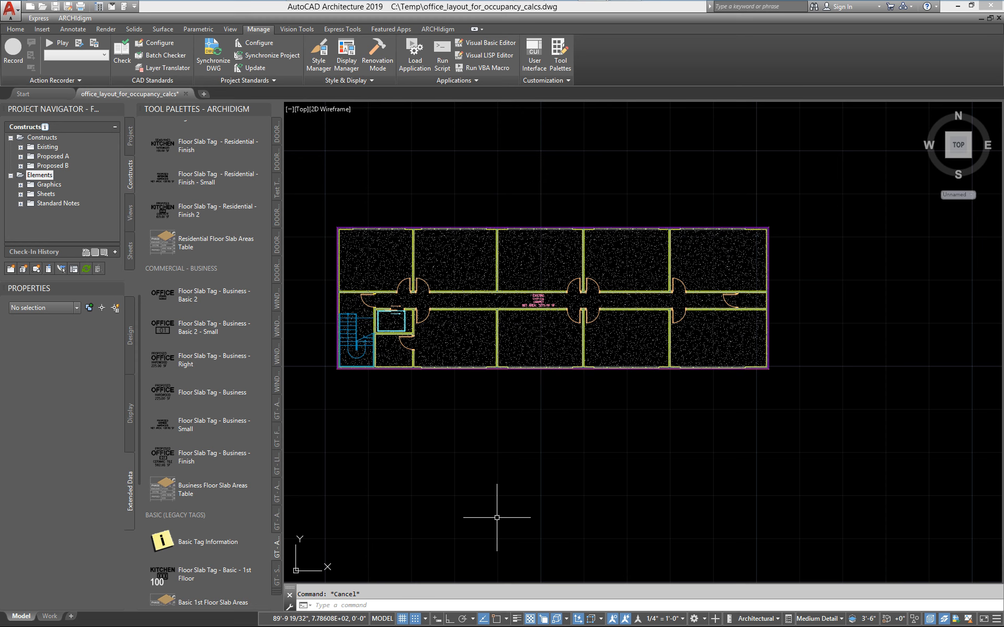
# Add a rectangular slab of about 199 square feet below the floor plan, using style Floor_Assembly_0.75_Sub-Floor_0.5_Carpet_Commercial_Gray_1.
pyautogui.click(457, 339)
pyautogui.rightClick(458, 340)
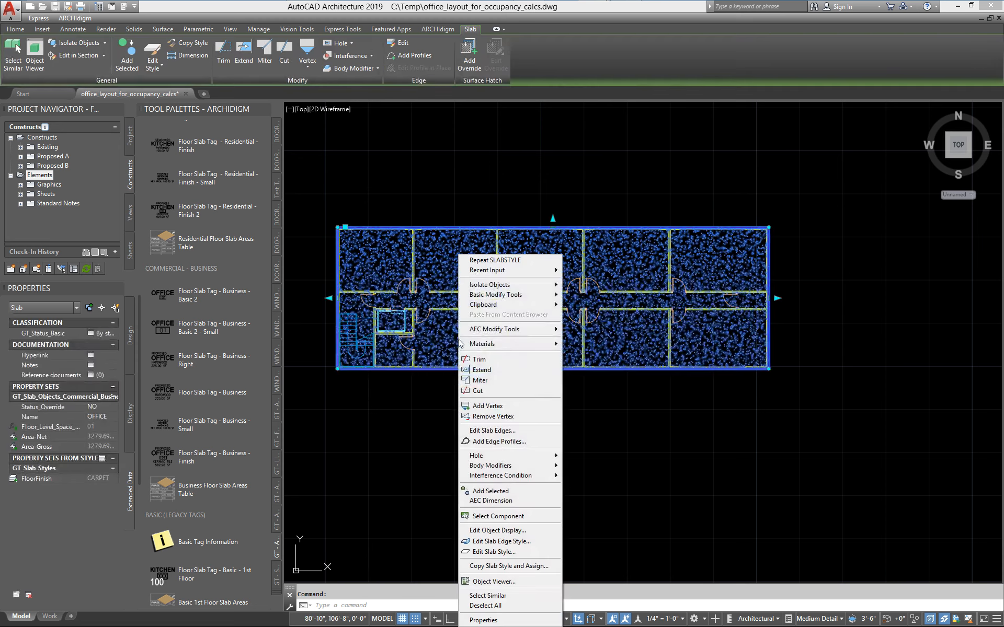
pyautogui.click(491, 491)
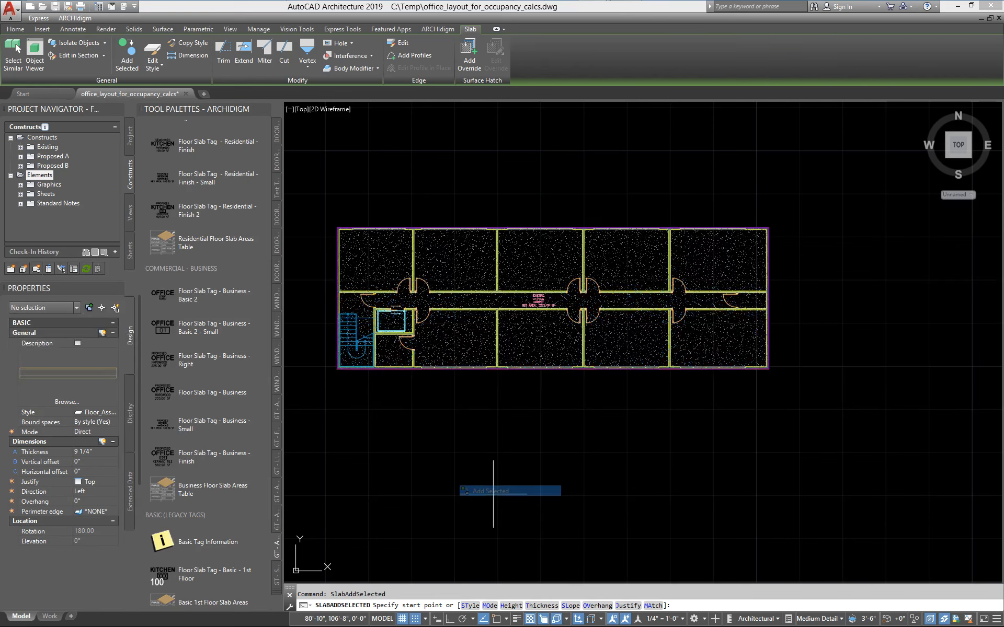
pyautogui.click(114, 413)
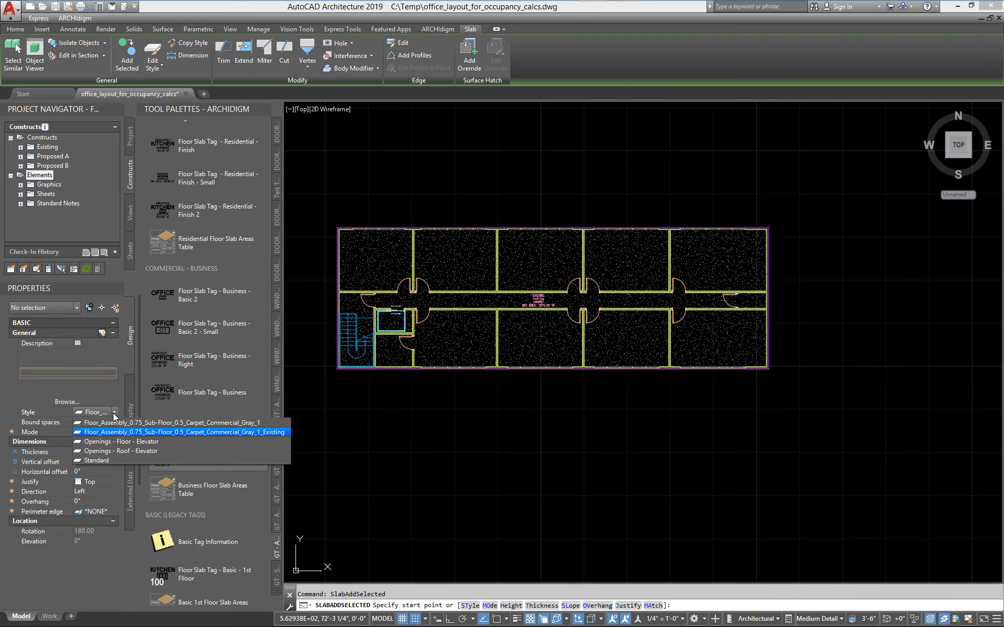
pyautogui.click(224, 432)
pyautogui.click(451, 416)
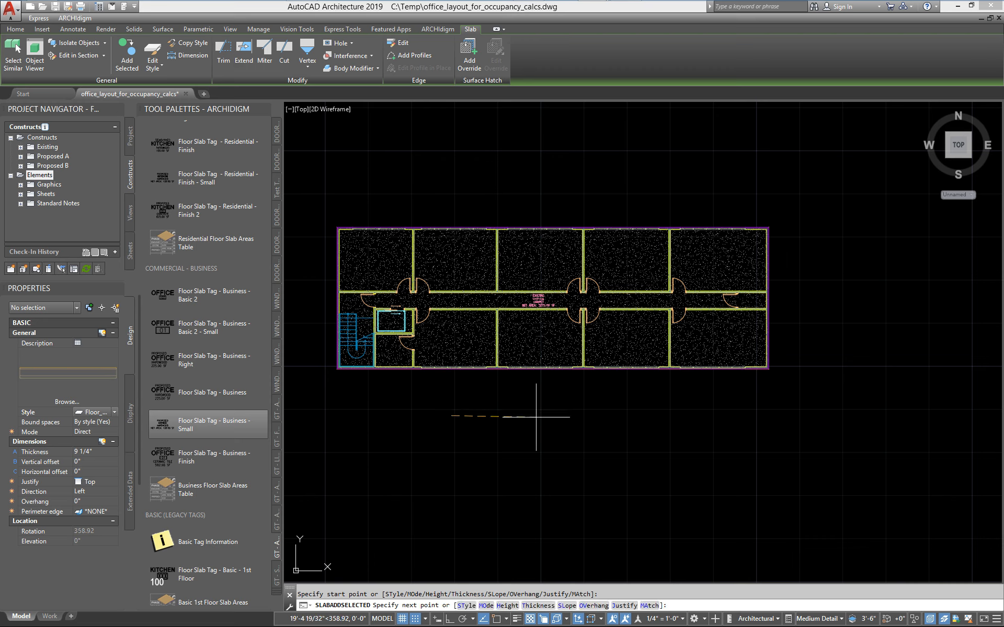
pyautogui.press('F8')
pyautogui.click(518, 418)
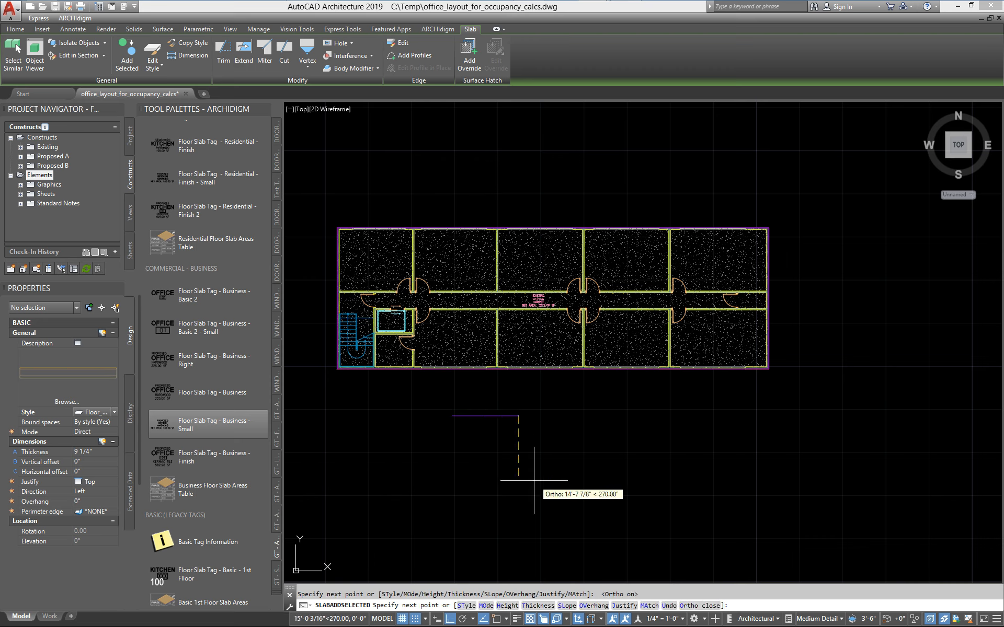
pyautogui.click(528, 471)
pyautogui.write('ose')
pyautogui.press('Return')
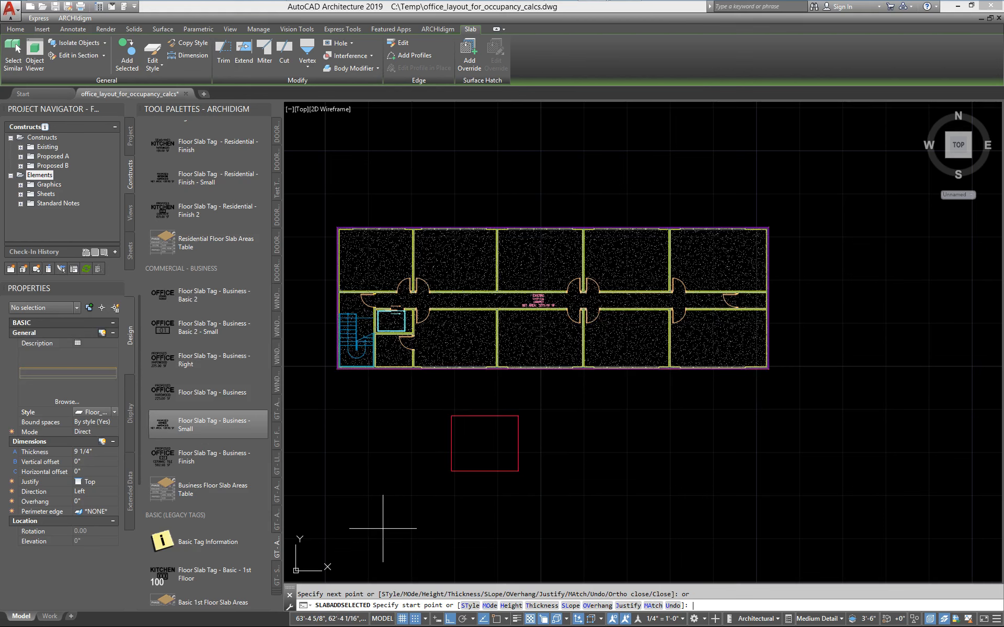
pyautogui.press('Return')
pyautogui.press('Escape')
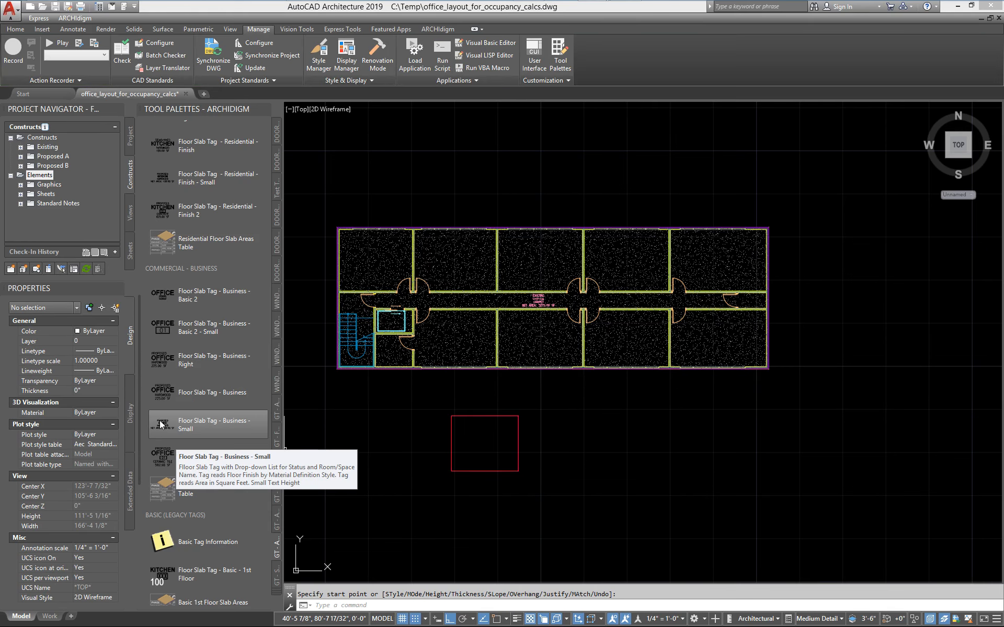
# Tag the rectangular slab below the floor plan with Floor Slab Tag - Business - Small, placed inside the slab.
pyautogui.click(208, 424)
pyautogui.click(475, 417)
pyautogui.click(482, 442)
pyautogui.press('Return')
pyautogui.scroll(4, 481, 455)
pyautogui.moveTo(489, 477); pyautogui.dragTo(533, 443, button='middle')
# Set the elevation of the rectangular slab below the floor plan to 0.
pyautogui.click(550, 457)
pyautogui.click(535, 441)
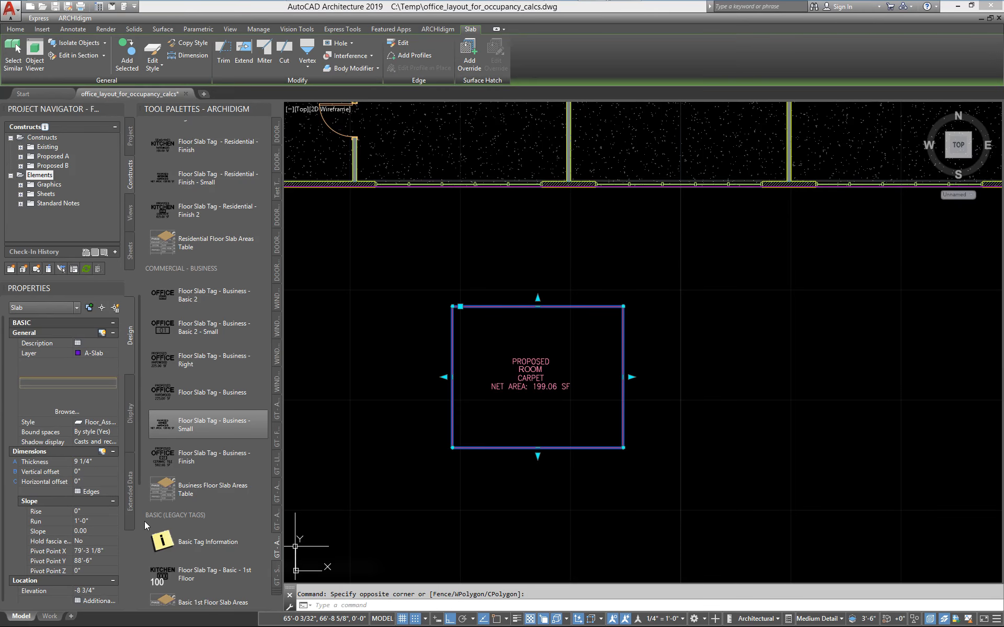
pyautogui.click(93, 591)
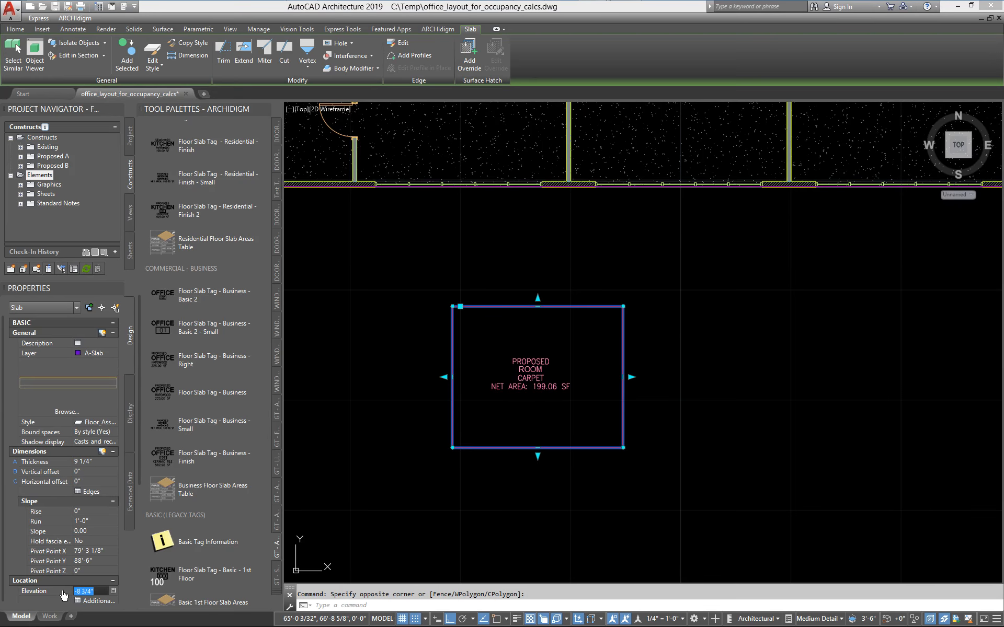
pyautogui.write('0')
pyautogui.press('Return')
pyautogui.click(158, 581)
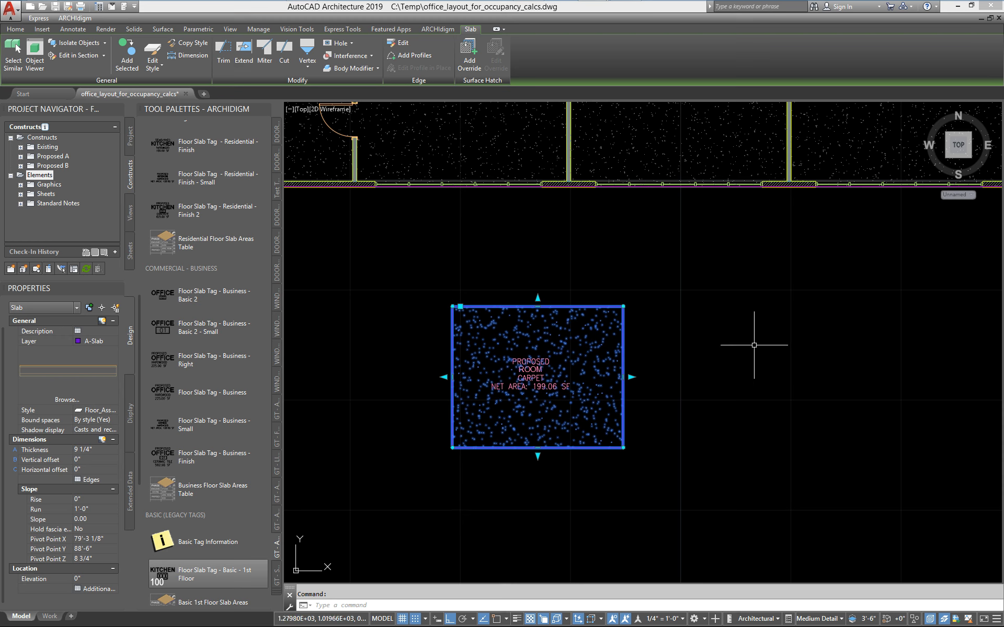
pyautogui.press('Escape')
pyautogui.scroll(-3, 627, 361)
pyautogui.scroll(3, 517, 415)
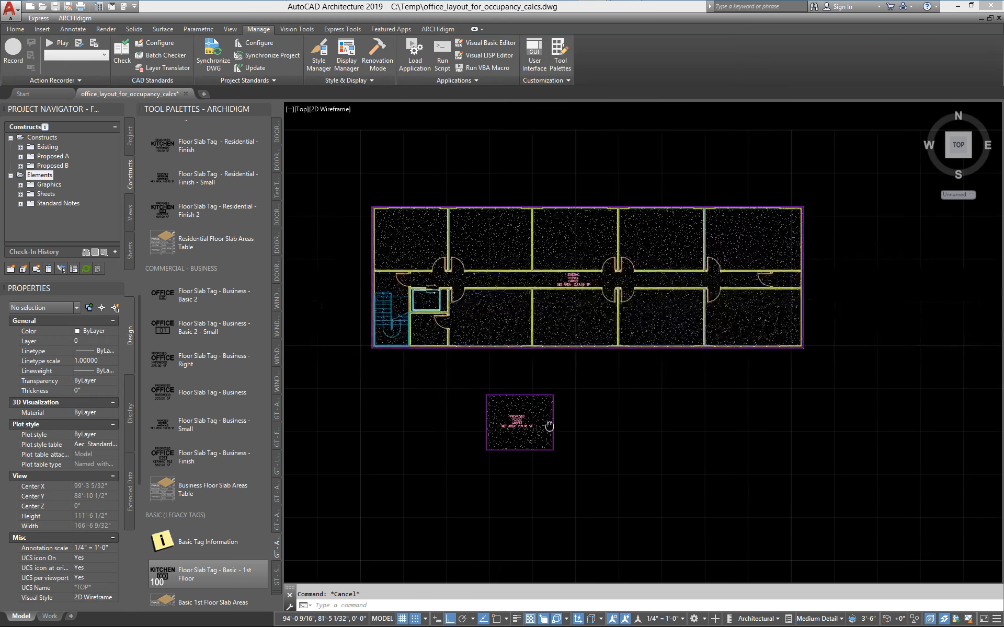
# Compare the tag of the rectangular slab below the floor plan with the existing office slab's tag.
pyautogui.scroll(-3, 520, 418)
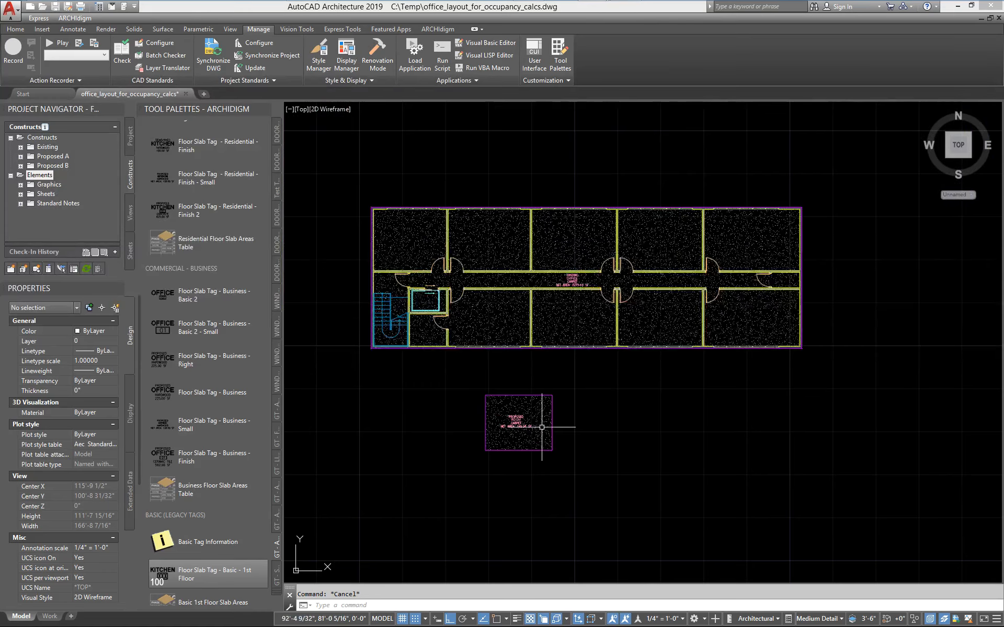
pyautogui.scroll(5, 549, 431)
pyautogui.moveTo(445, 306); pyautogui.dragTo(596, 301, button='middle')
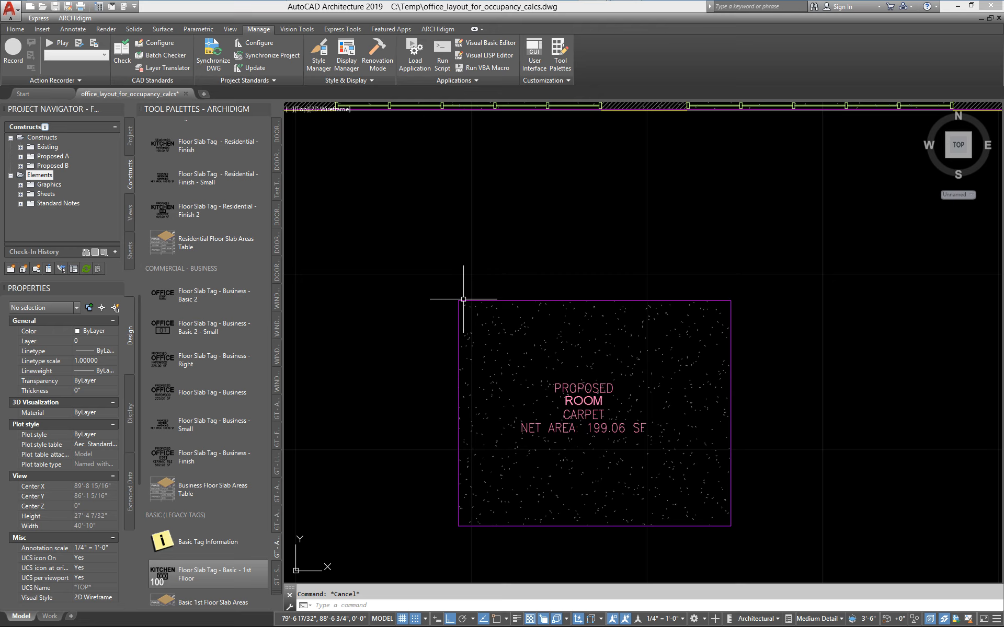
pyautogui.scroll(-1, 570, 354)
pyautogui.scroll(-1, 570, 354)
pyautogui.moveTo(572, 325); pyautogui.dragTo(575, 394, button='middle')
pyautogui.scroll(-1, 576, 394)
pyautogui.scroll(2, 550, 353)
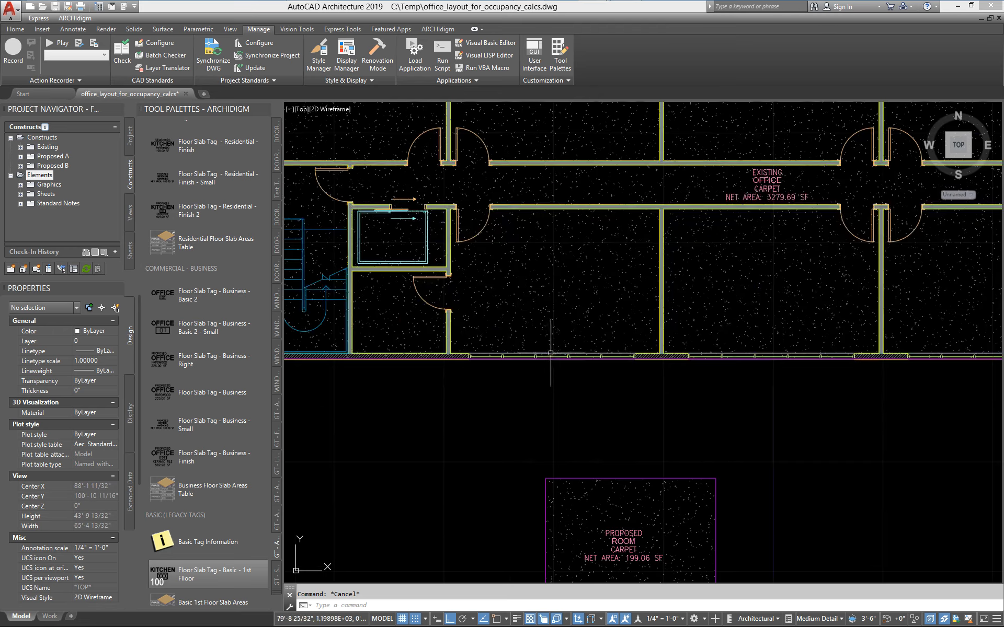
pyautogui.moveTo(579, 443)
pyautogui.mouseDown(button='middle')
pyautogui.moveTo(550, 383)
pyautogui.moveTo(493, 325)
pyautogui.mouseUp(button='middle')
pyautogui.scroll(4, 551, 455)
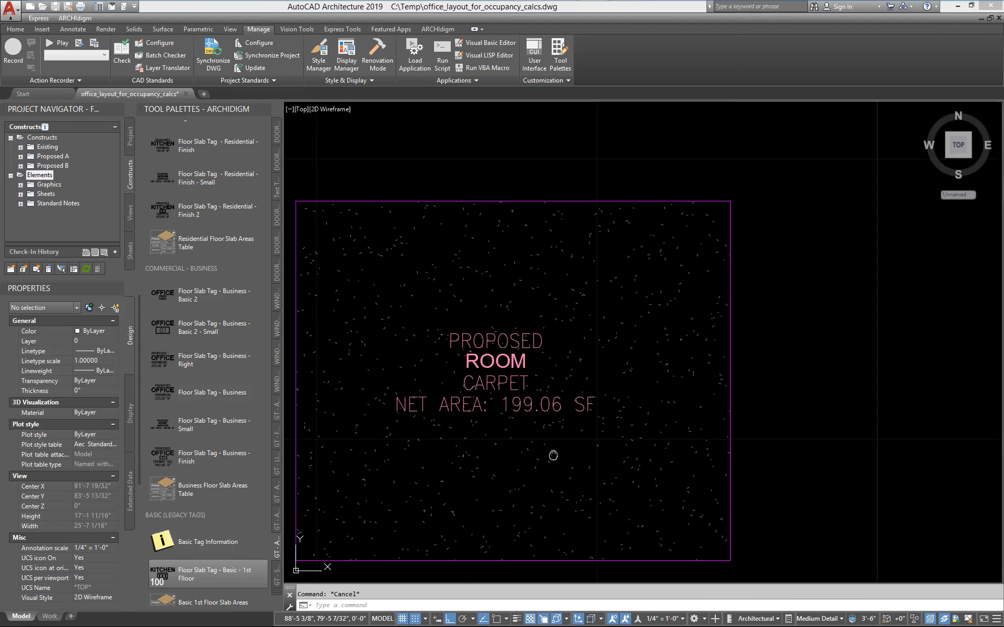
pyautogui.scroll(-4, 500, 323)
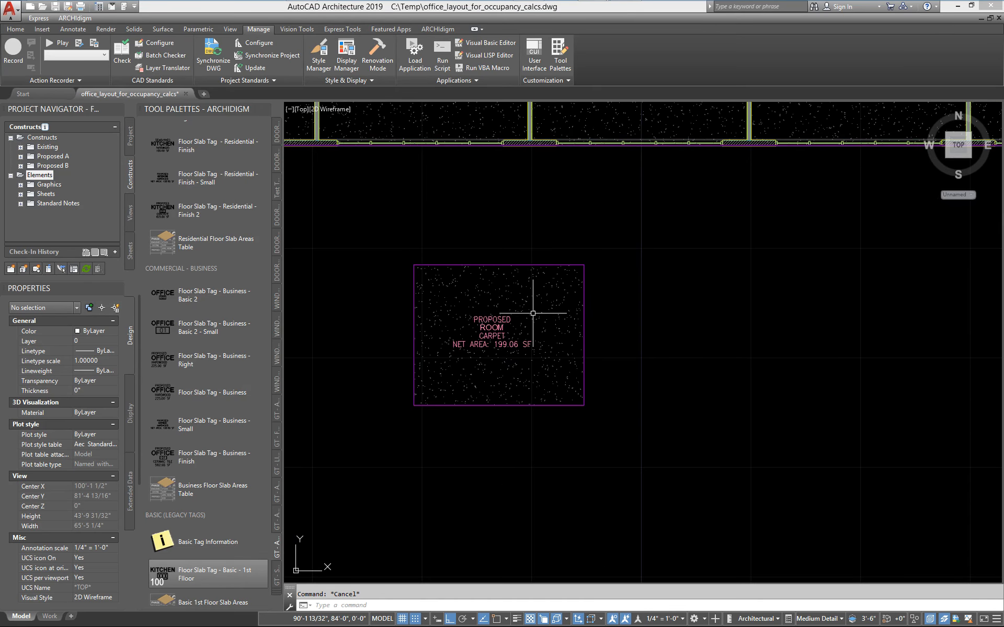
# Set the Name property of the rectangular slab below the floor plan to LOBBY.
pyautogui.click(458, 308)
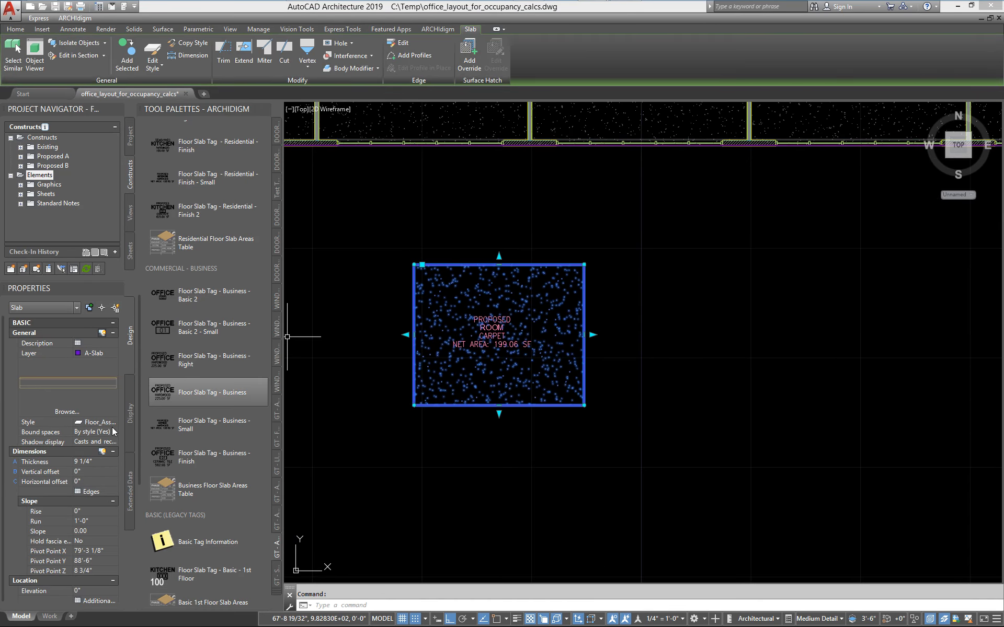
pyautogui.click(129, 506)
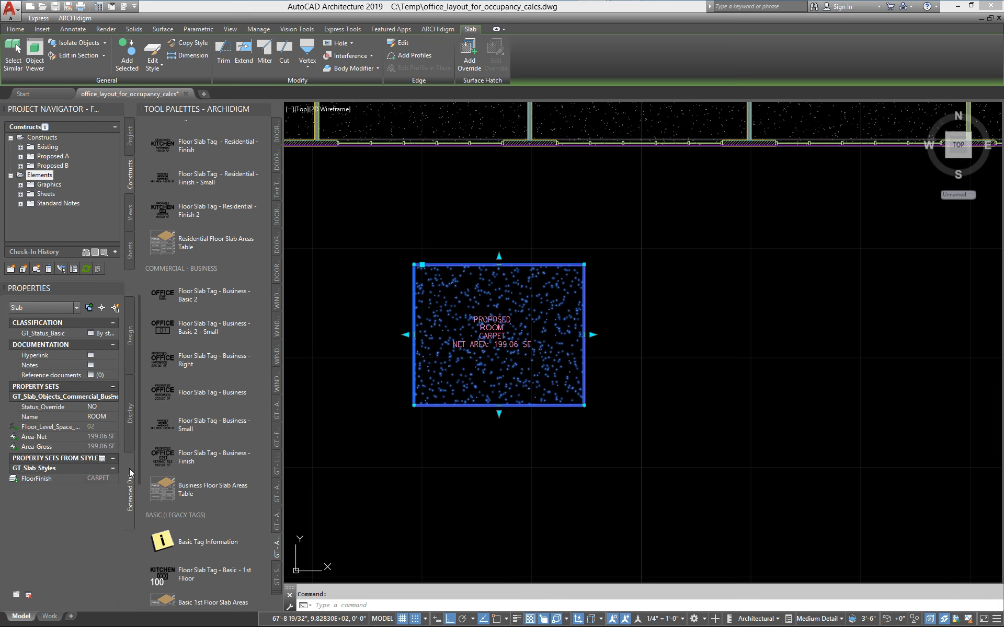
pyautogui.click(111, 416)
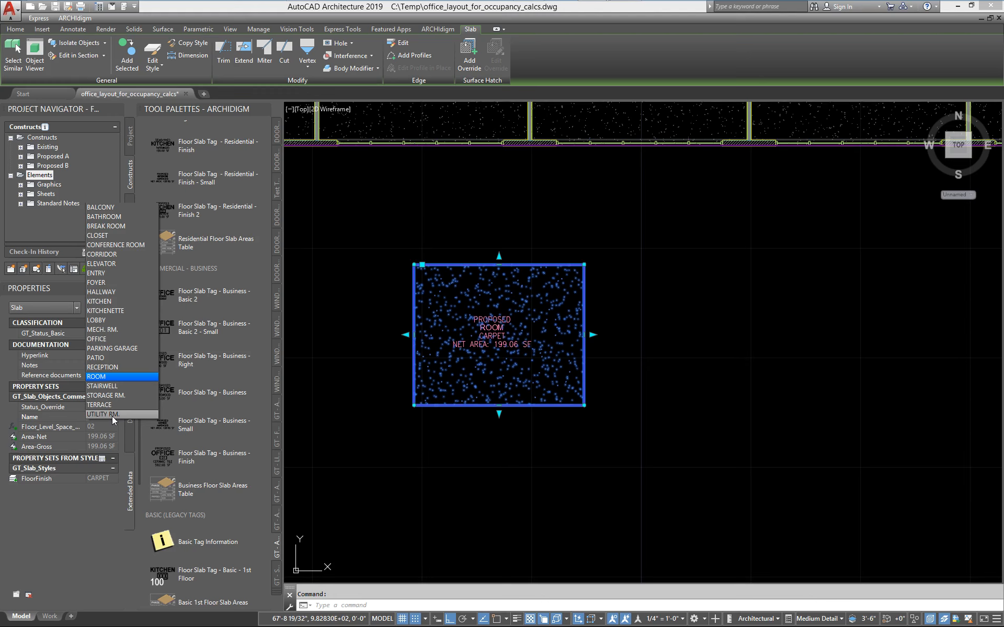
pyautogui.click(104, 320)
pyautogui.press('Escape')
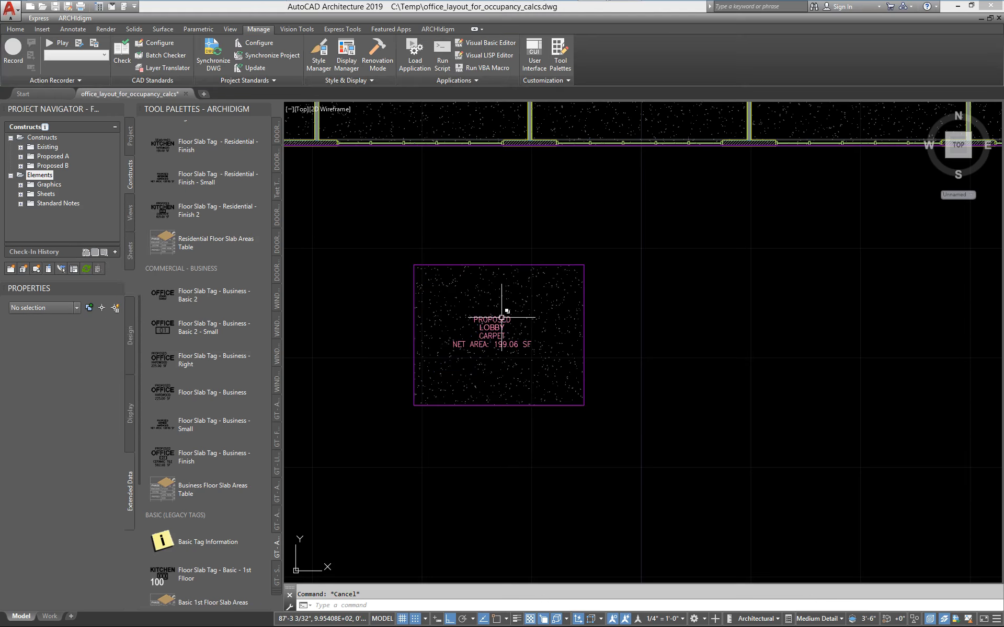
# Copy the lobby slab with its tag about 23'-6 9/16" horizontally to the right, below the floor plan.
pyautogui.click(493, 303)
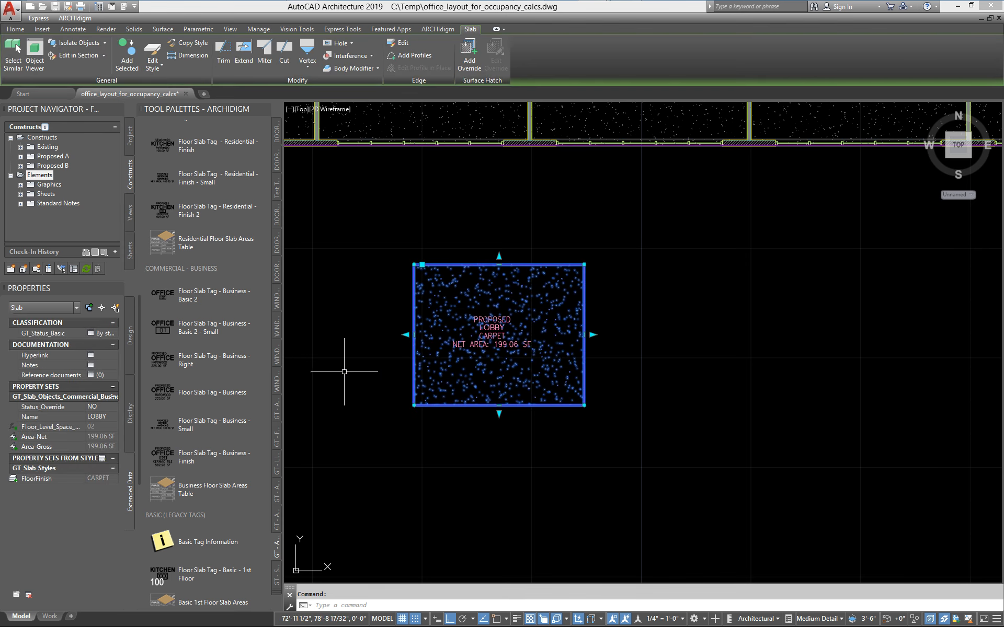
pyautogui.scroll(-4, 402, 363)
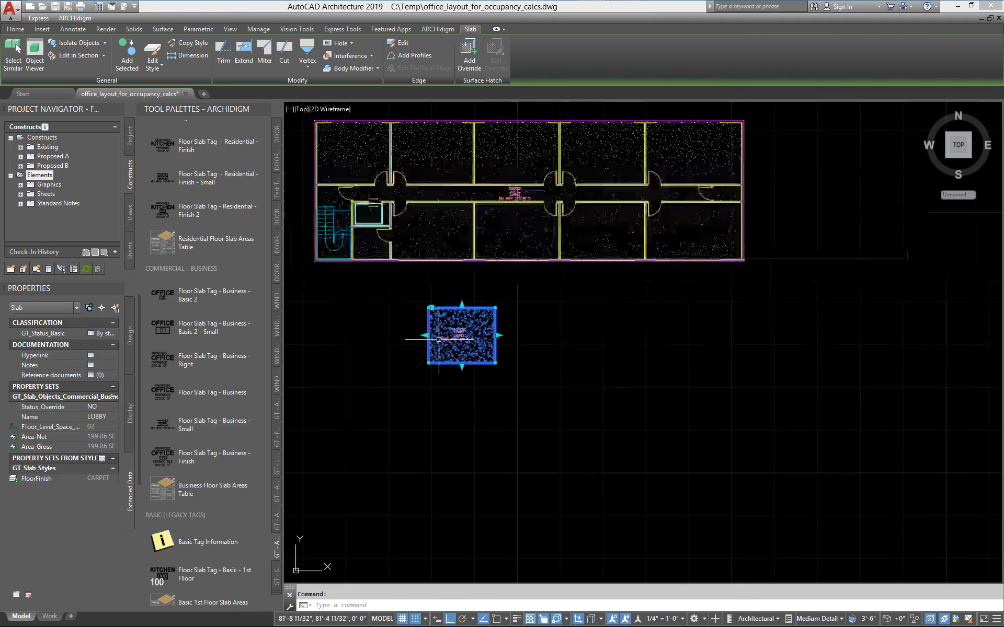
pyautogui.scroll(4, 522, 161)
pyautogui.scroll(-4, 524, 207)
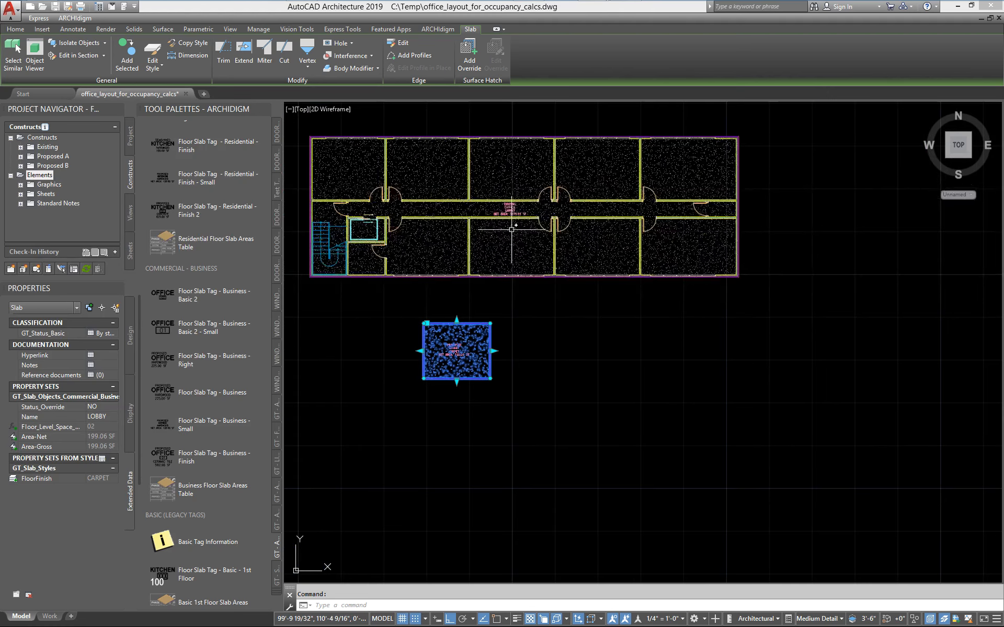
pyautogui.press('Escape')
pyautogui.write('c')
pyautogui.press('space')
pyautogui.click(488, 398)
pyautogui.click(453, 372)
pyautogui.press('space')
pyautogui.click(477, 484)
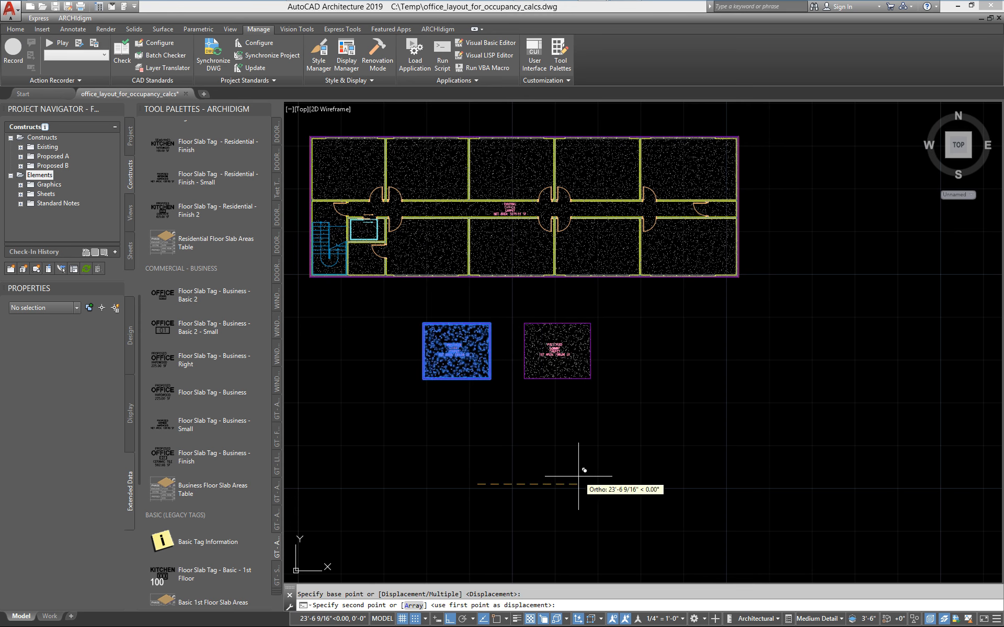
pyautogui.click(578, 476)
pyautogui.press('space')
# Copy and assign the copied slab's style, naming the new style Floor_Assembly_0.75_Sub-Floor_0.5_Carpet_Commercial_Gray_1_Demo.
pyautogui.click(558, 338)
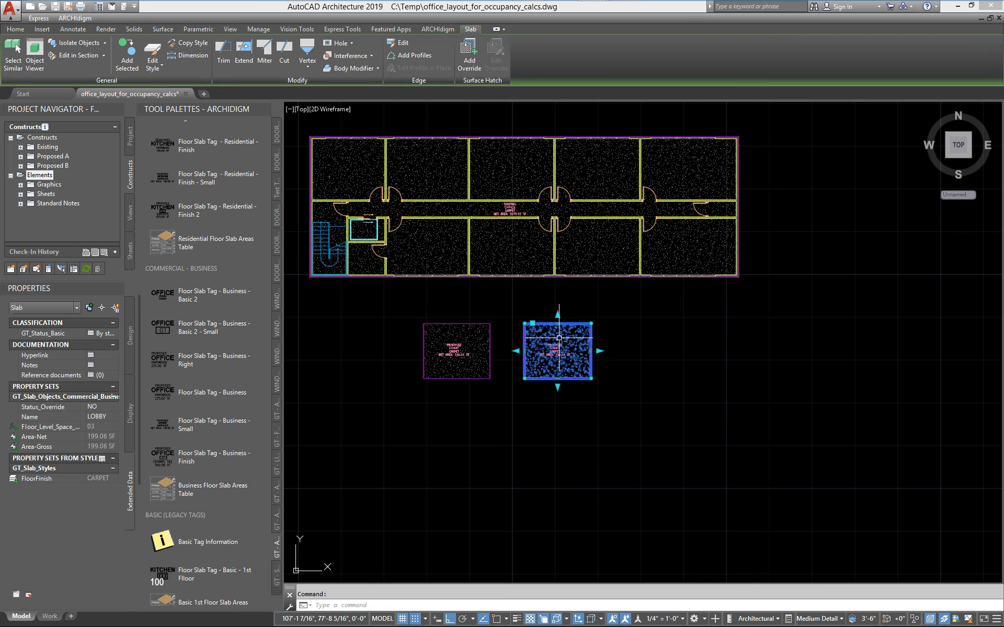
pyautogui.scroll(4, 559, 338)
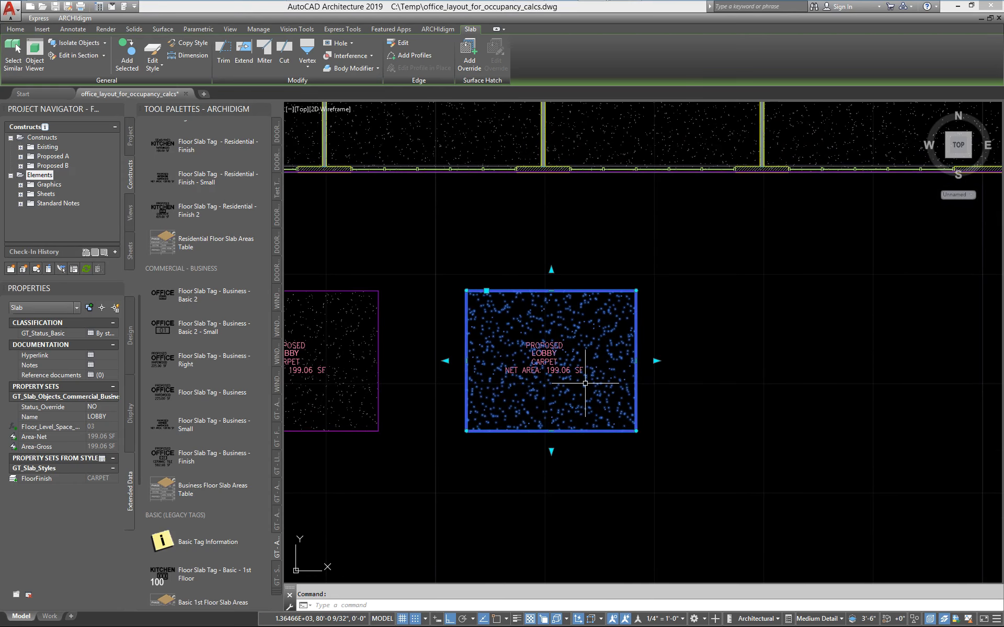
pyautogui.press('Escape')
pyautogui.click(536, 397)
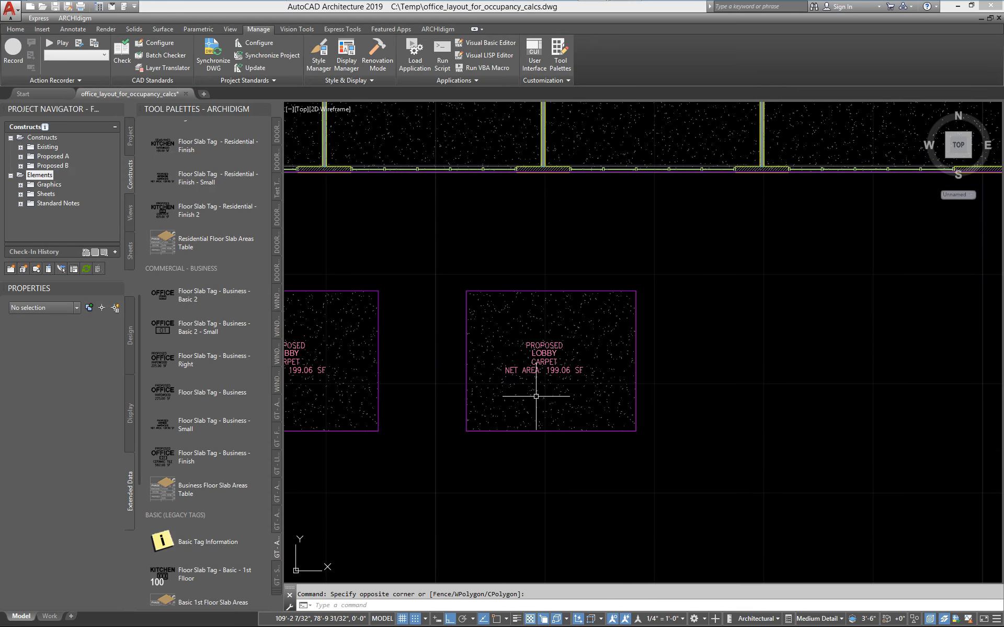
pyautogui.click(488, 395)
pyautogui.rightClick(499, 393)
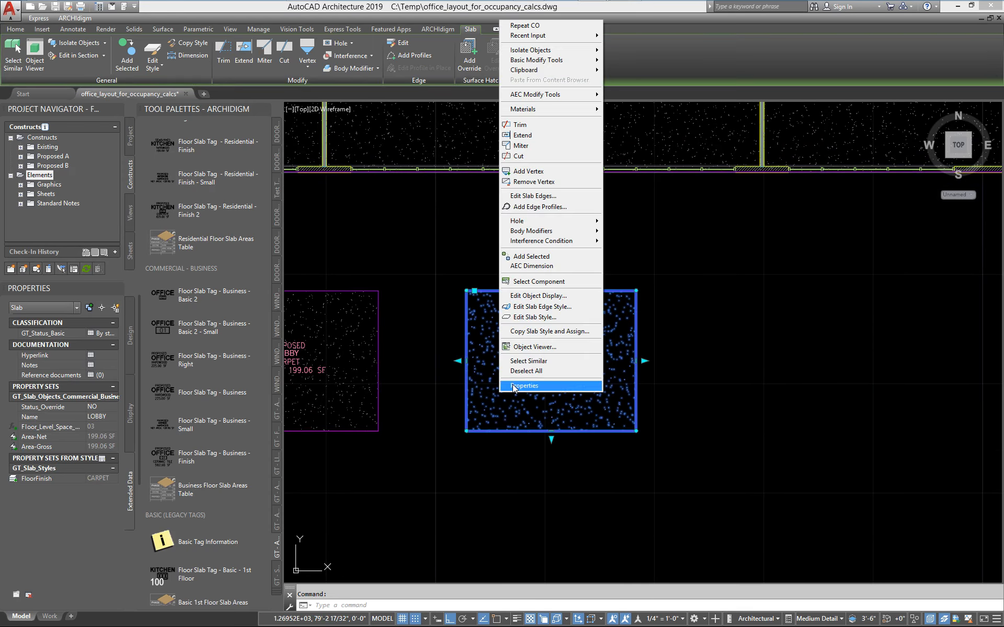
pyautogui.click(552, 331)
pyautogui.click(293, 194)
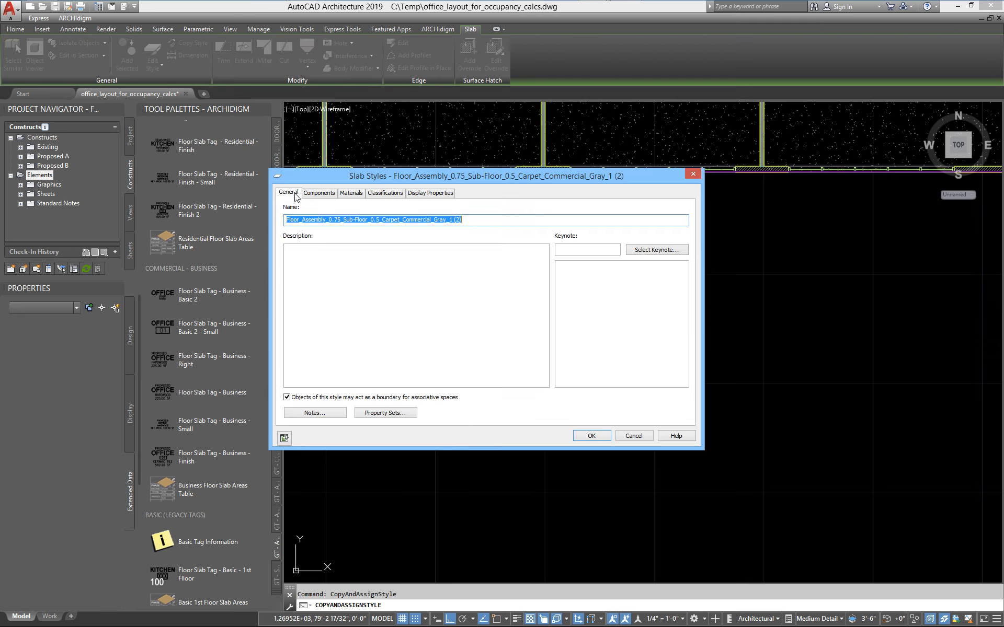
pyautogui.click(464, 223)
pyautogui.press('BackSpace')
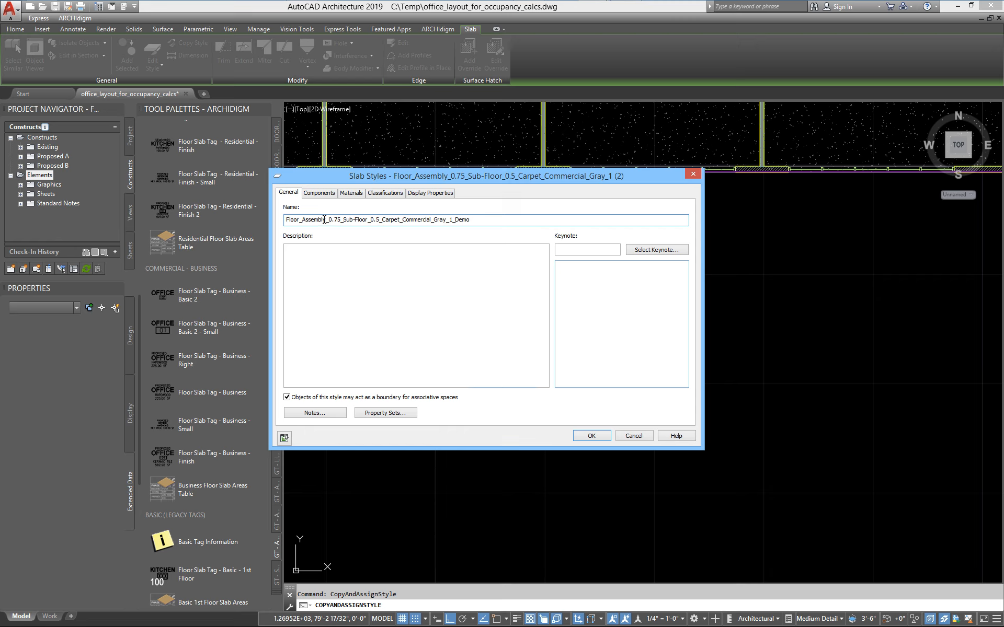
# Set the new slab style's GT_Status_Basic classification to Demolished - To be Removed and apply the style.
pyautogui.click(385, 192)
pyautogui.click(466, 223)
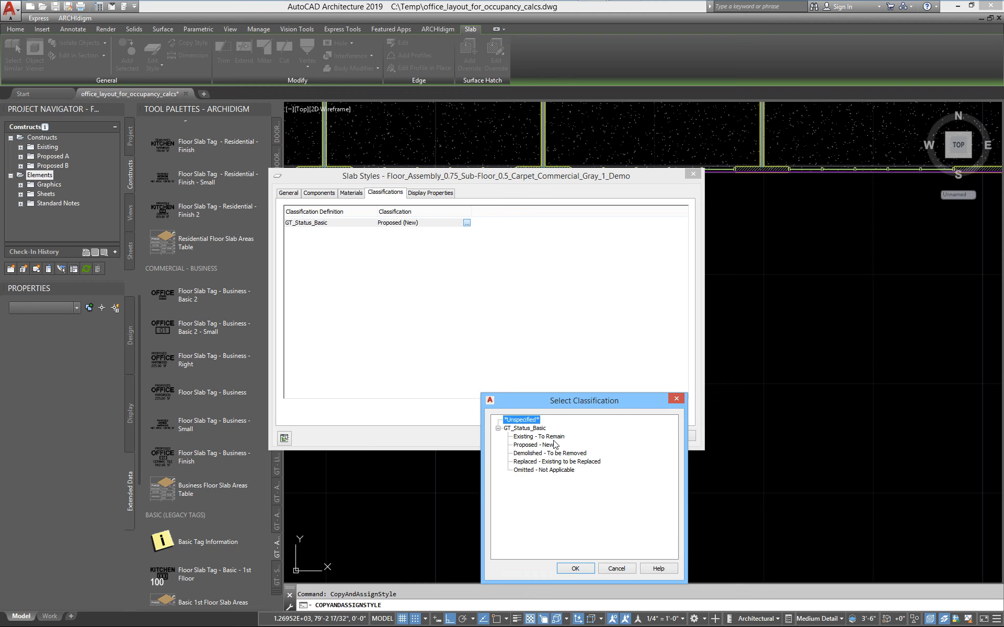
pyautogui.click(564, 453)
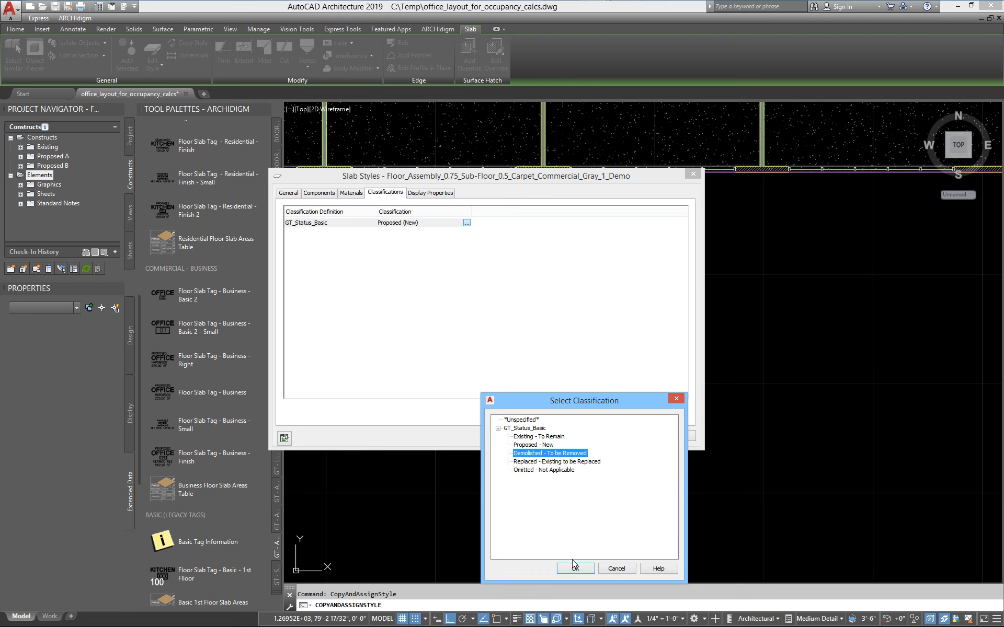
pyautogui.click(573, 568)
pyautogui.click(590, 435)
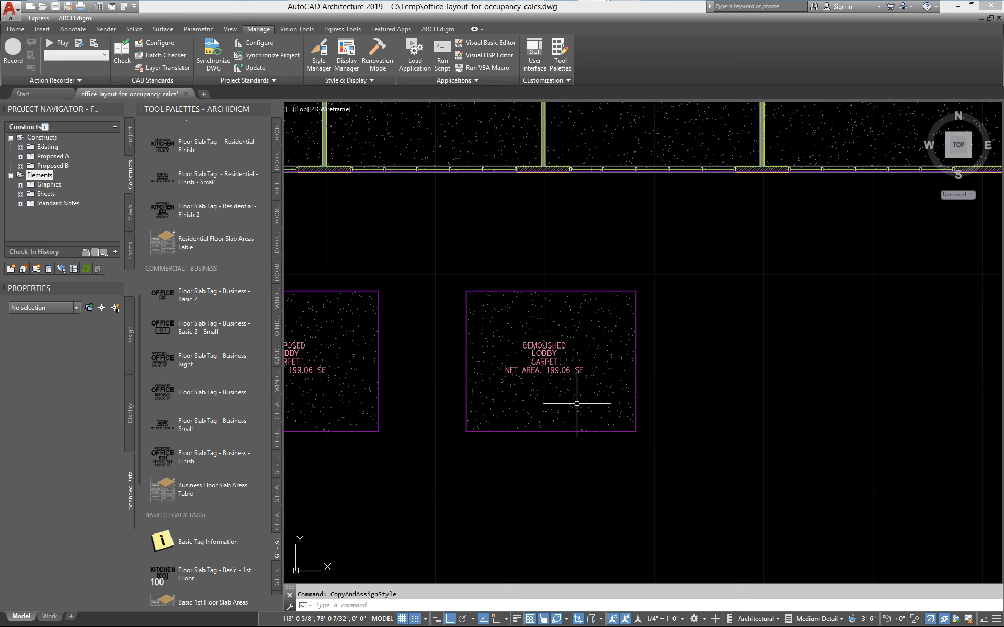
# Set the Name property of the demolished slab to RECEPTION.
pyautogui.click(570, 401)
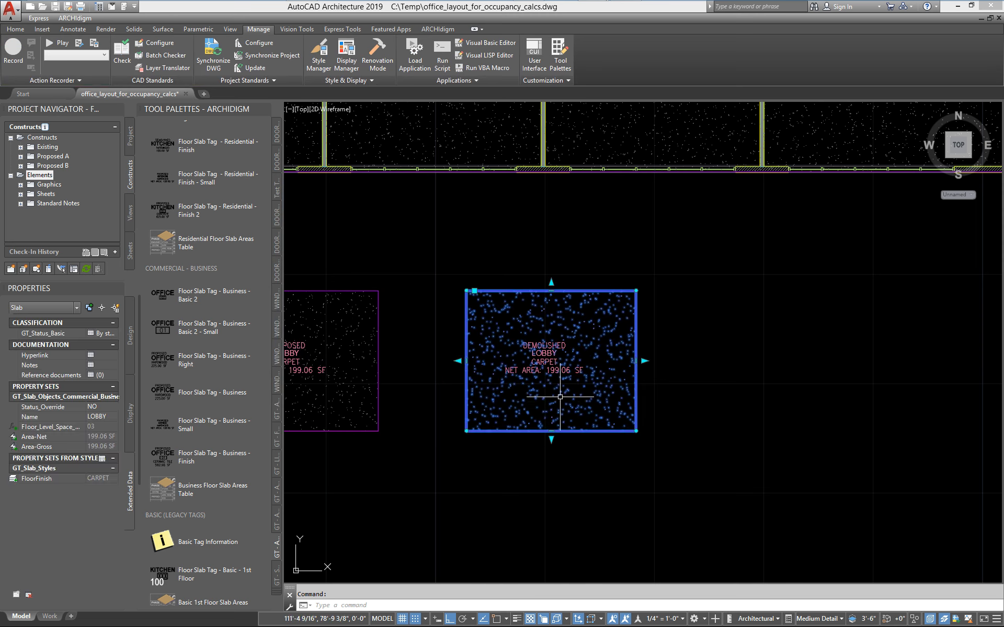
pyautogui.click(99, 417)
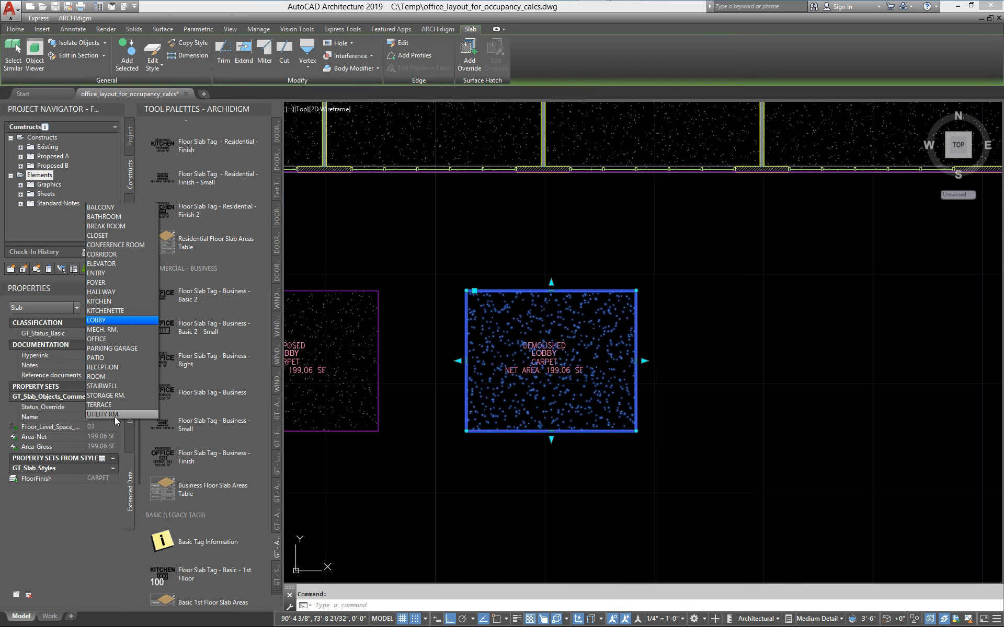
pyautogui.click(113, 367)
pyautogui.press('Escape')
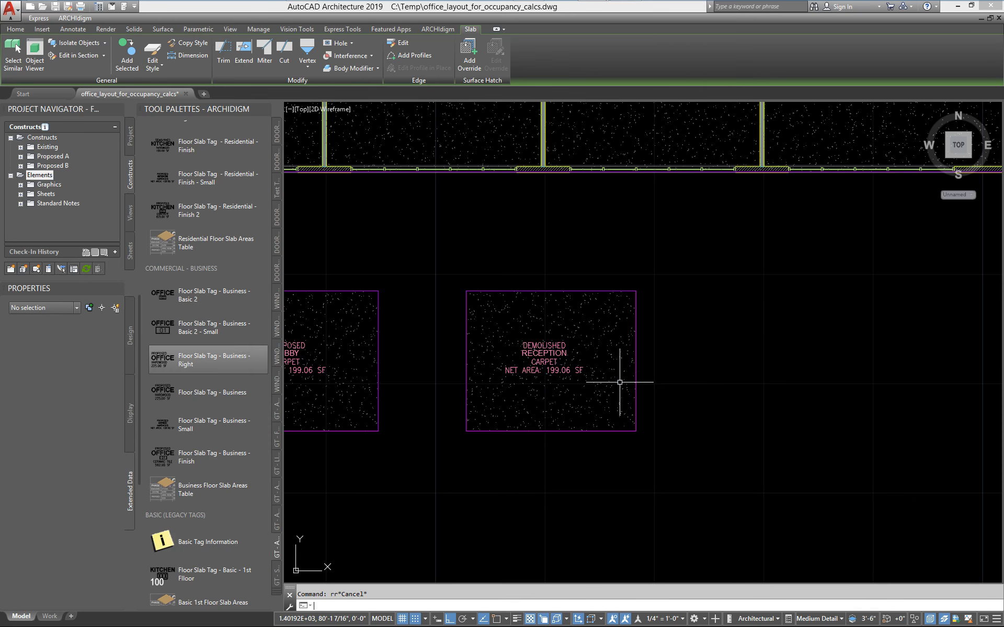
# Add a Business Floor Slab Areas Table covering the floor plan and both rectangular slabs, placed to the right of the demolished slab at default size.
pyautogui.scroll(-4, 613, 385)
pyautogui.moveTo(591, 406)
pyautogui.mouseDown(button='middle')
pyautogui.moveTo(588, 419)
pyautogui.moveTo(566, 419)
pyautogui.mouseUp(button='middle')
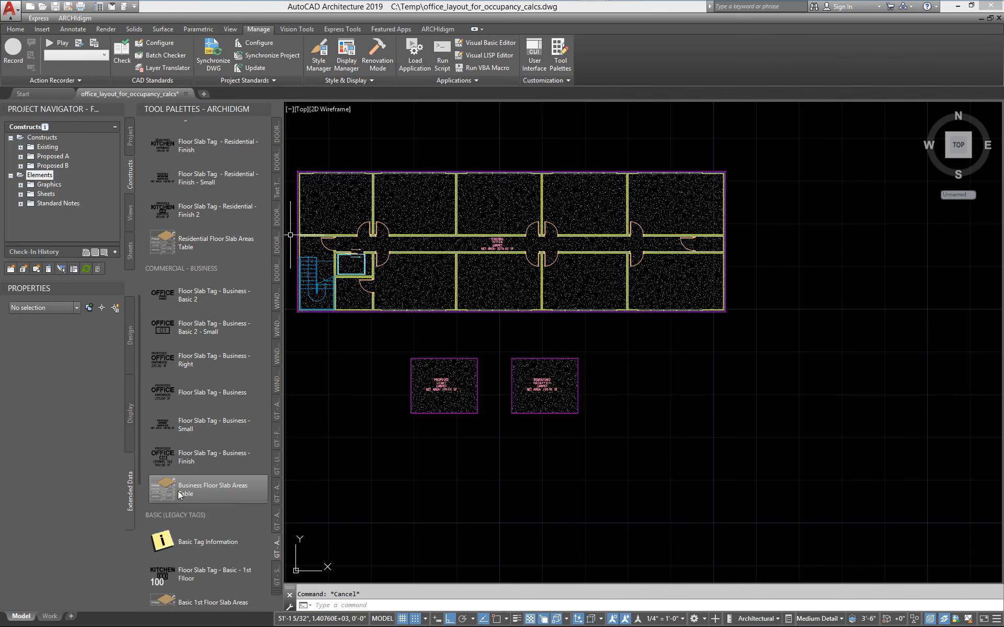
pyautogui.click(162, 490)
pyautogui.click(648, 523)
pyautogui.click(354, 168)
pyautogui.press('Return')
pyautogui.click(694, 386)
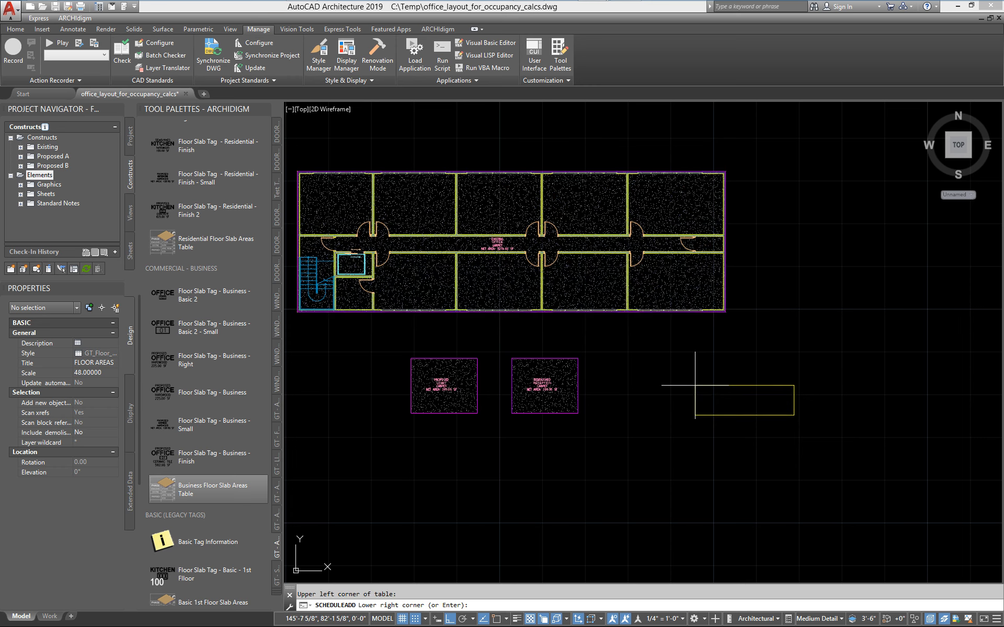
pyautogui.press('Return')
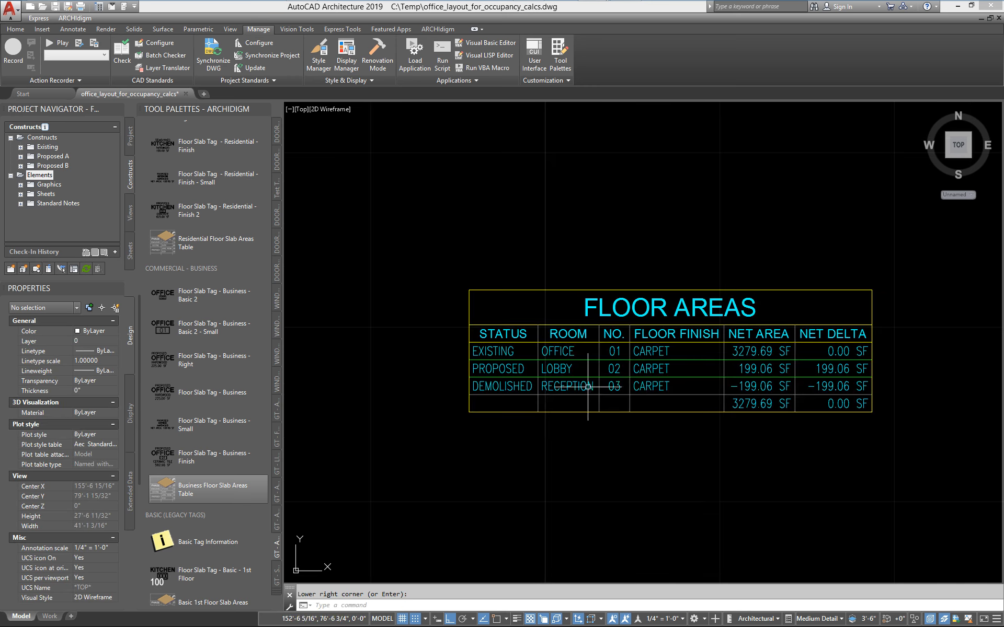
# Examine the floor areas table's net area and net delta values for each status, and relate them to the tagged slabs.
pyautogui.moveTo(588, 386)
pyautogui.mouseDown(button='middle')
pyautogui.moveTo(481, 357)
pyautogui.moveTo(482, 385)
pyautogui.moveTo(538, 387)
pyautogui.mouseUp(button='middle')
pyautogui.scroll(2, 482, 385)
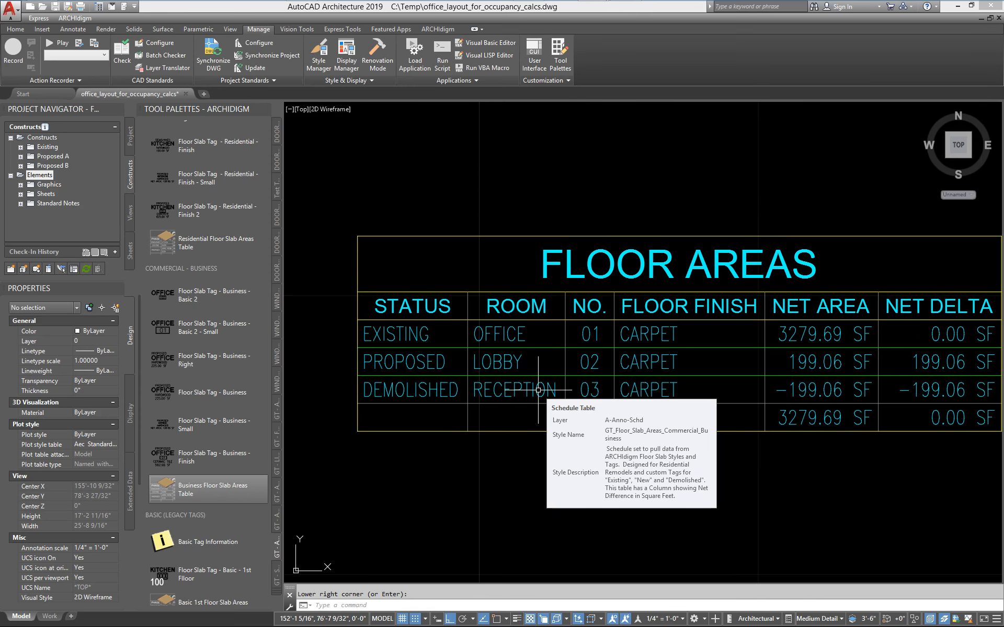
pyautogui.moveTo(726, 410); pyautogui.dragTo(477, 374, button='middle')
pyautogui.scroll(1, 692, 398)
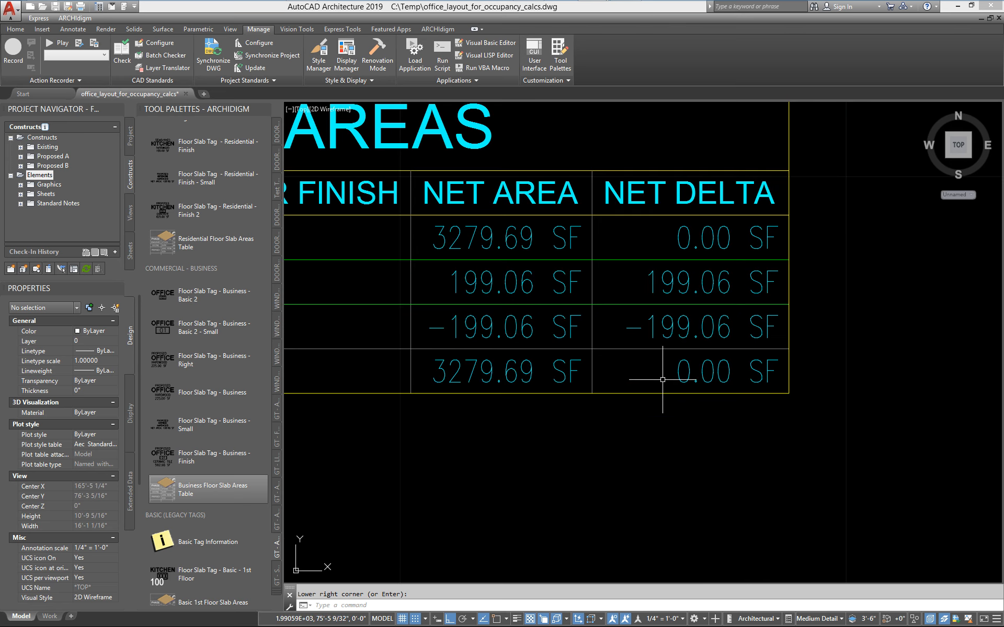
pyautogui.scroll(-1, 662, 379)
pyautogui.moveTo(653, 380); pyautogui.dragTo(667, 411, button='middle')
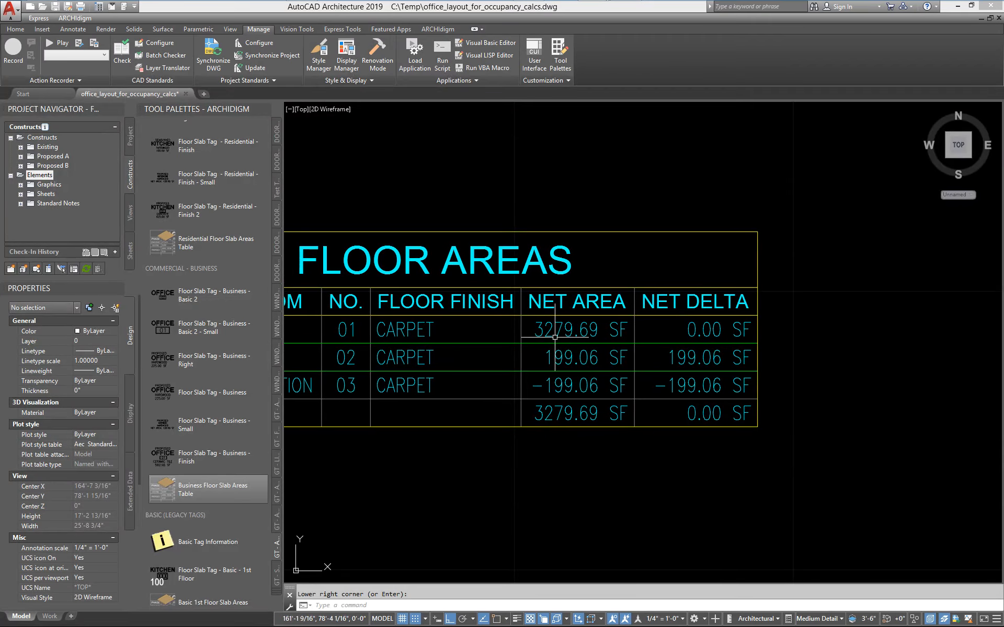
pyautogui.moveTo(520, 371); pyautogui.dragTo(592, 374, button='middle')
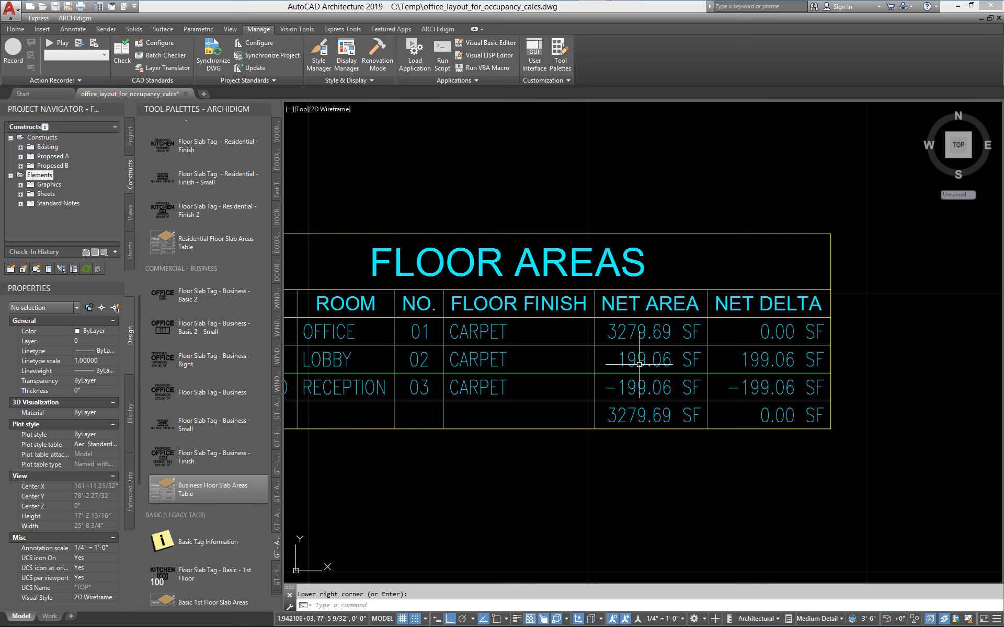
pyautogui.moveTo(639, 363)
pyautogui.mouseDown(button='middle')
pyautogui.moveTo(768, 361)
pyautogui.moveTo(763, 355)
pyautogui.mouseUp(button='middle')
pyautogui.moveTo(724, 392)
pyautogui.mouseDown(button='middle')
pyautogui.moveTo(649, 375)
pyautogui.moveTo(558, 390)
pyautogui.mouseUp(button='middle')
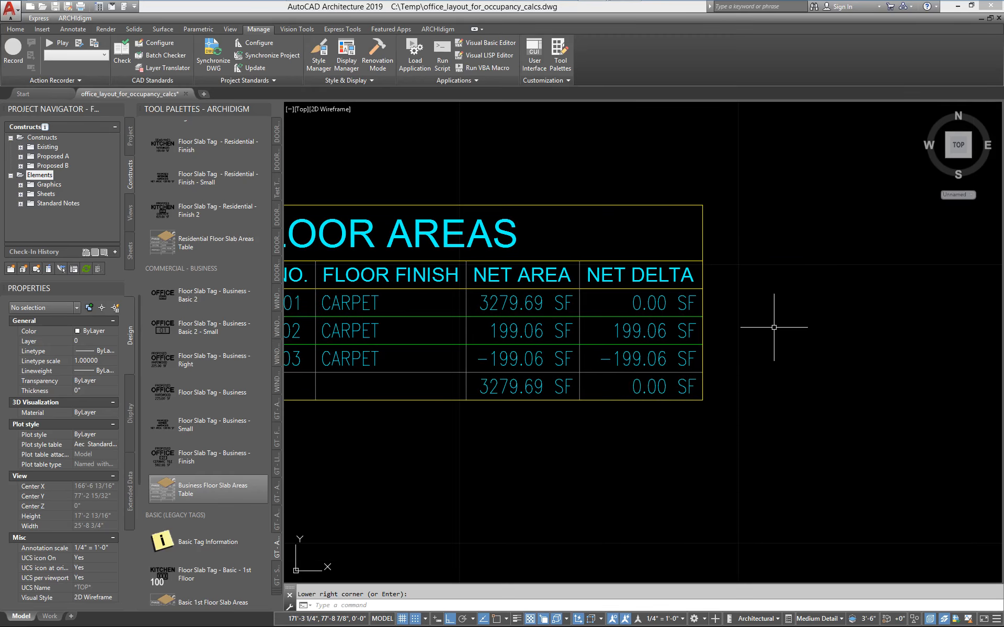
pyautogui.scroll(-2, 774, 327)
pyautogui.moveTo(510, 347); pyautogui.dragTo(685, 413, button='middle')
pyautogui.scroll(-1, 688, 412)
pyautogui.moveTo(507, 414)
pyautogui.mouseDown(button='middle')
pyautogui.moveTo(659, 448)
pyautogui.moveTo(662, 465)
pyautogui.mouseUp(button='middle')
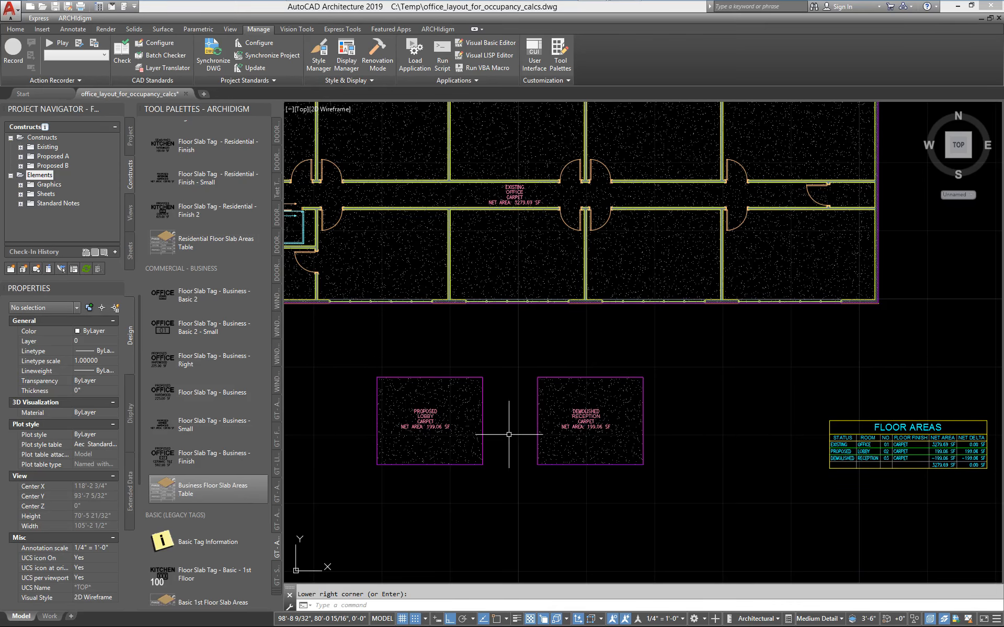
pyautogui.moveTo(508, 434); pyautogui.dragTo(615, 475, button='middle')
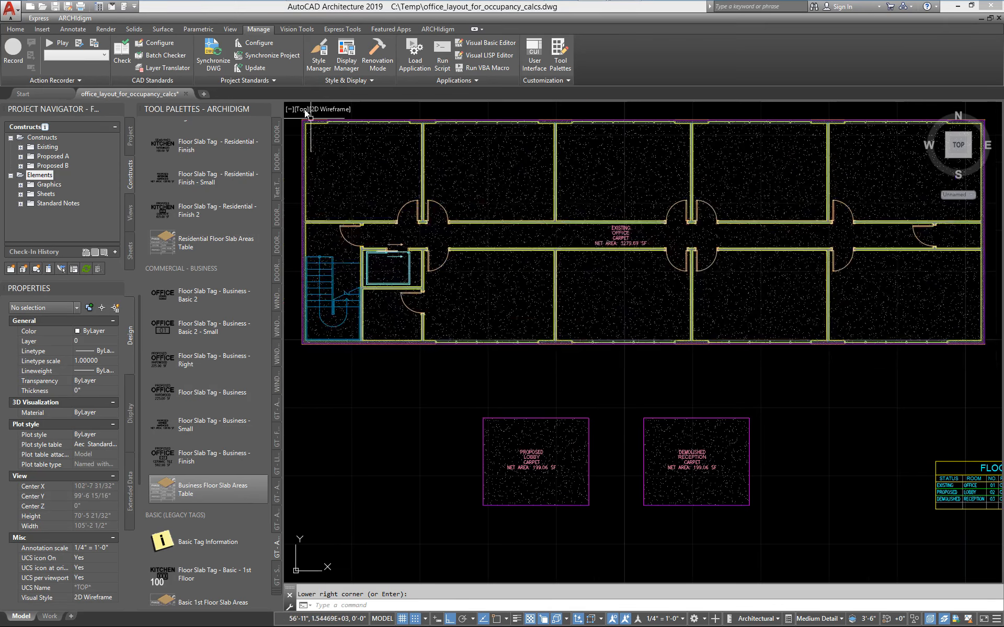
# Examine the GT_Status_Basic classification definition in the Style Manager, including its classification items and the object types it applies to.
pyautogui.click(318, 57)
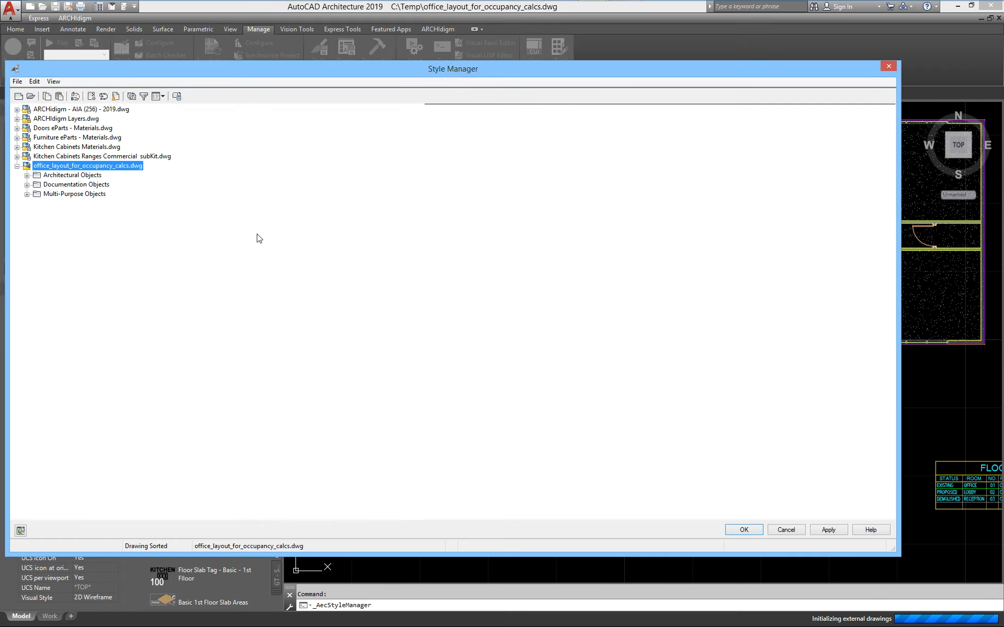
pyautogui.click(26, 194)
pyautogui.click(78, 231)
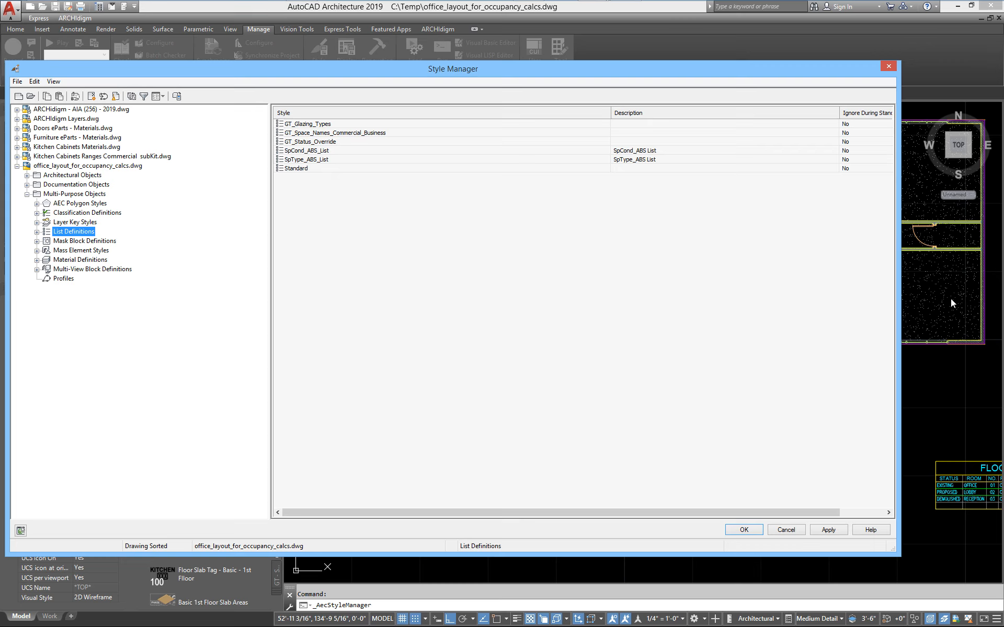
pyautogui.click(27, 185)
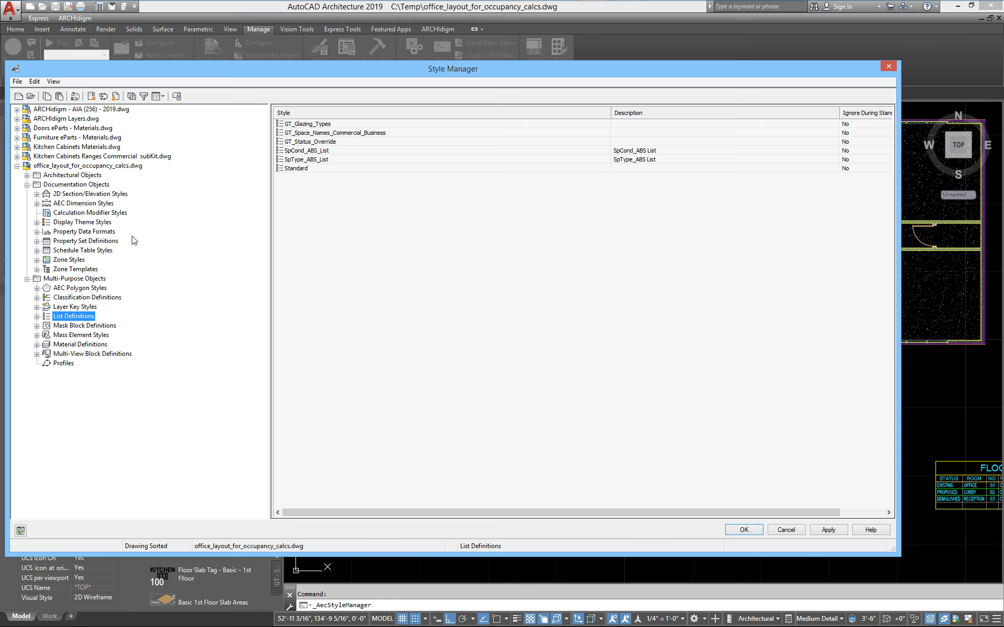
pyautogui.click(86, 298)
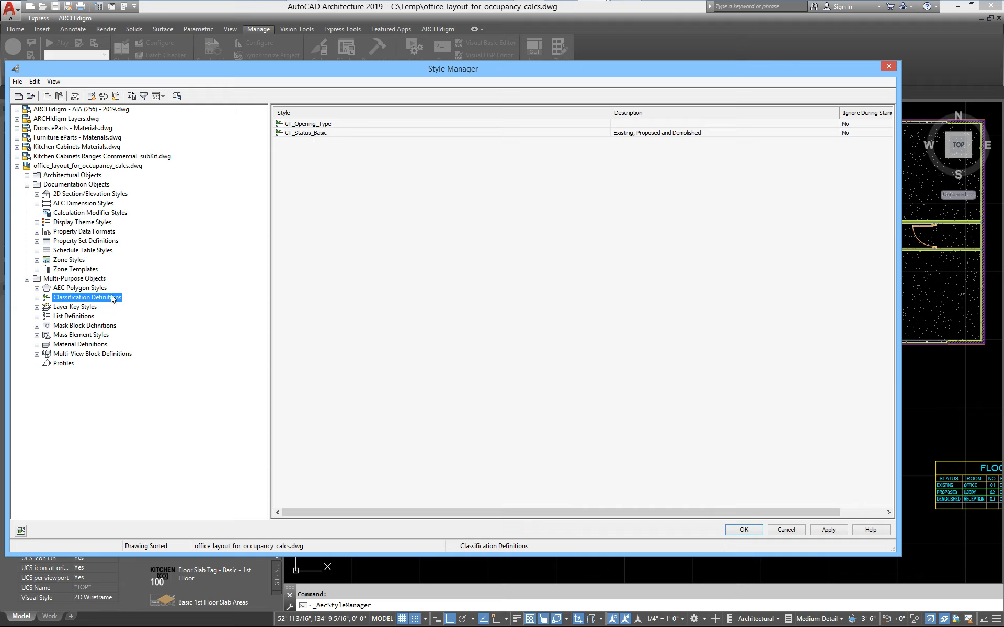
pyautogui.doubleClick(308, 133)
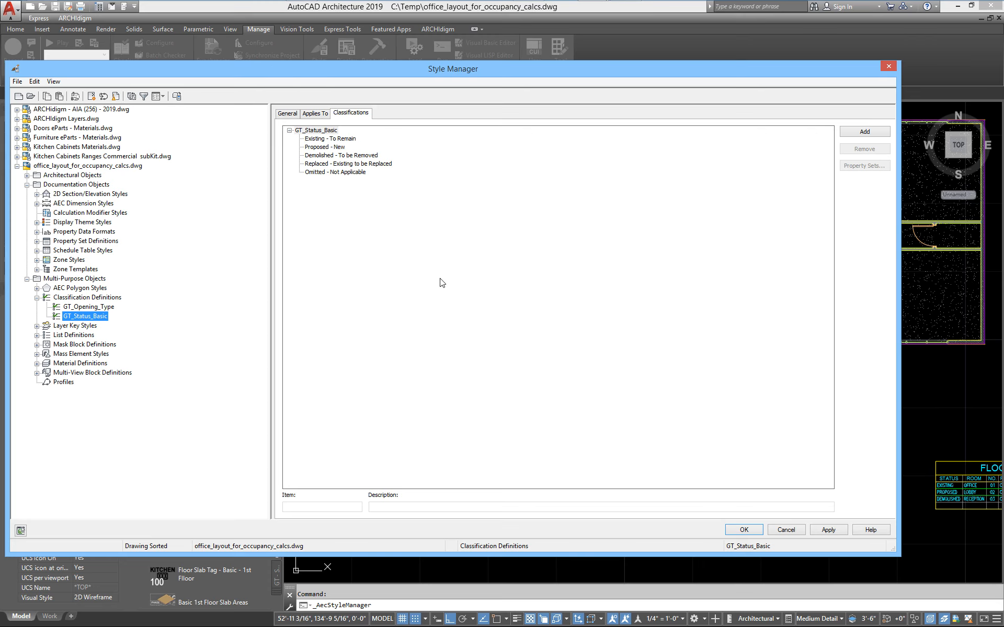
pyautogui.click(322, 113)
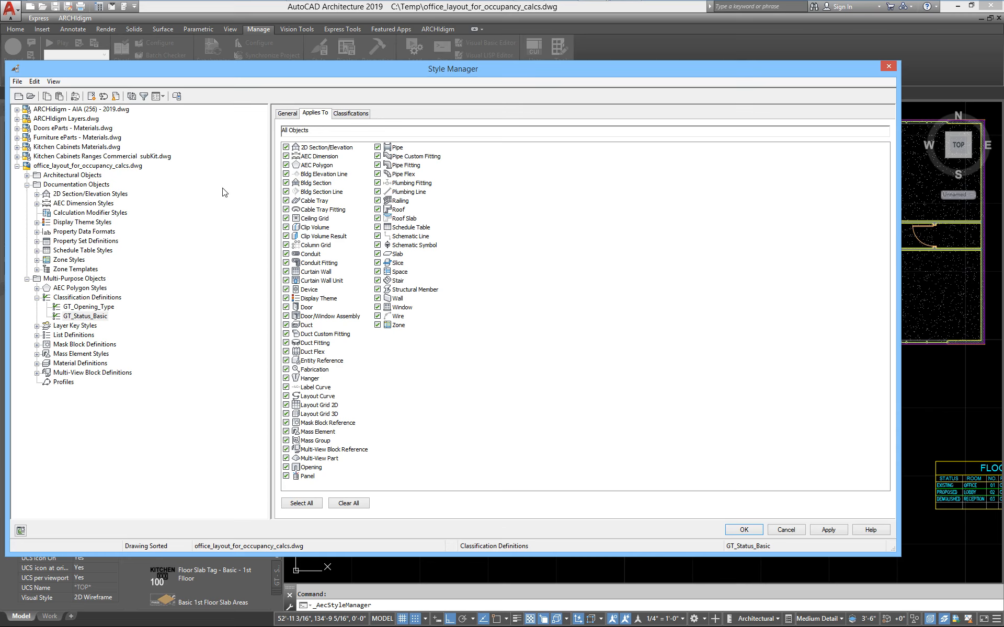
pyautogui.click(349, 120)
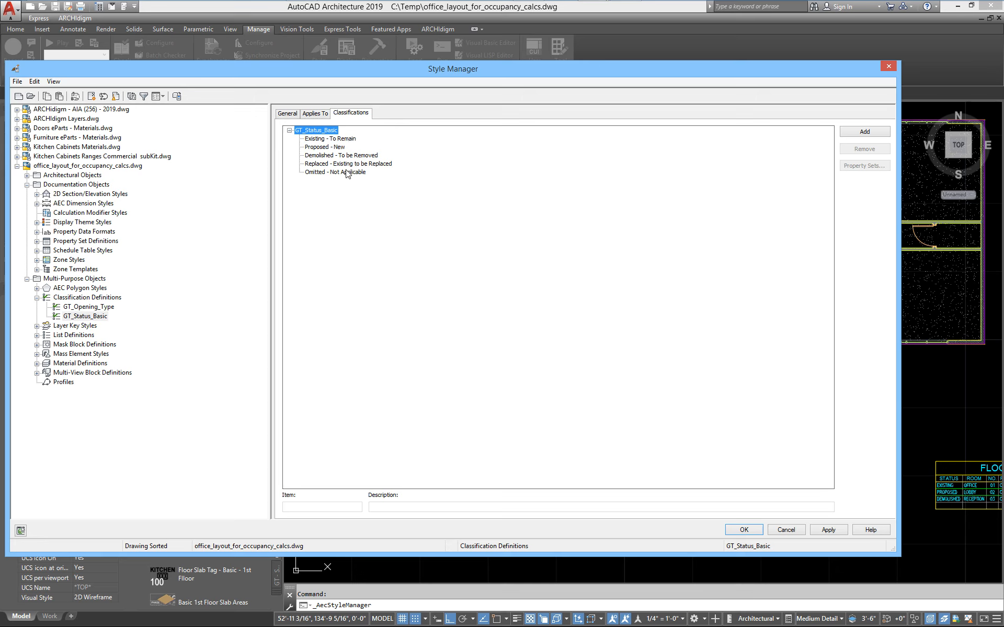
pyautogui.click(334, 148)
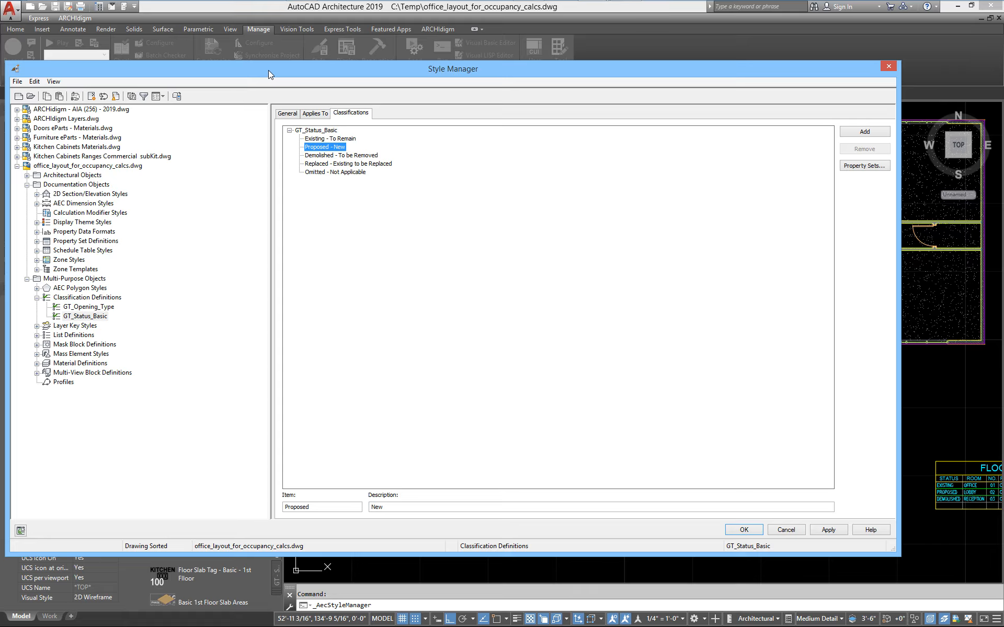
# Inspect the Status property in the GT_Slab_Objects_Commercial_Business property set definition and the classification definition it uses as its source.
pyautogui.moveTo(268, 70); pyautogui.dragTo(351, 59)
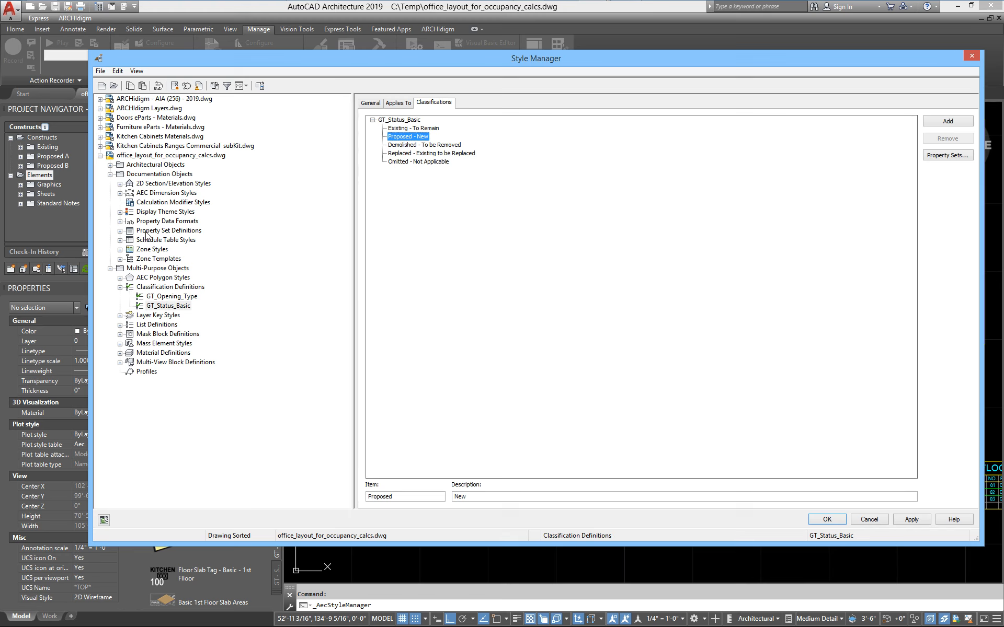
pyautogui.click(119, 231)
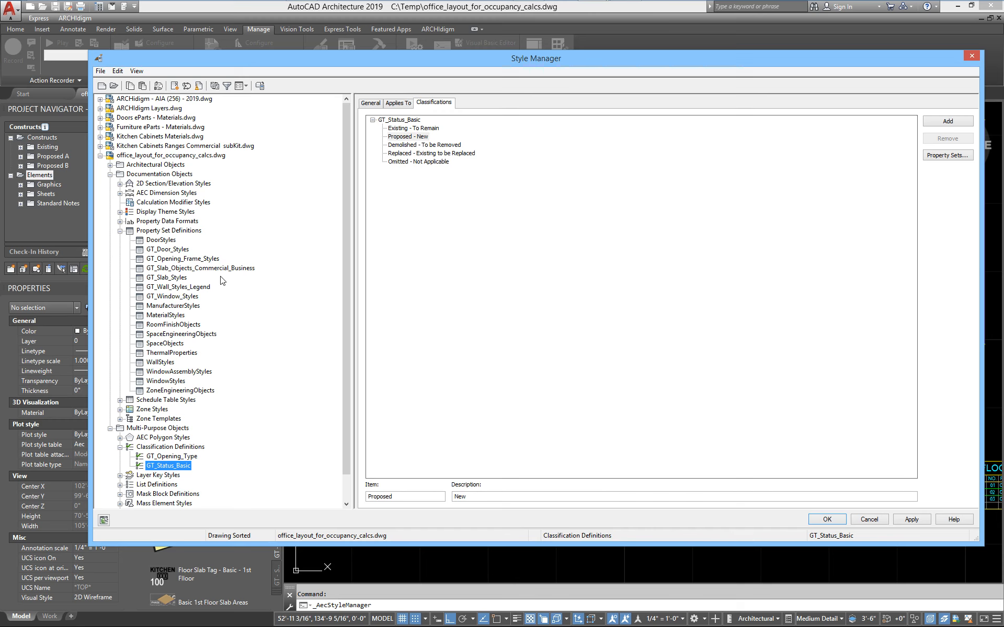
pyautogui.click(158, 269)
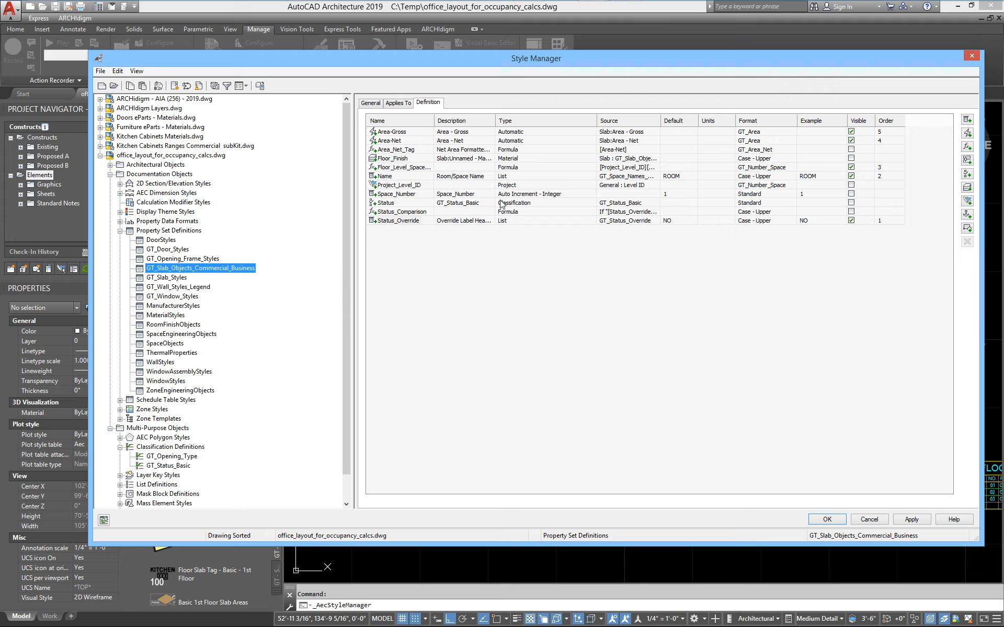
pyautogui.doubleClick(378, 204)
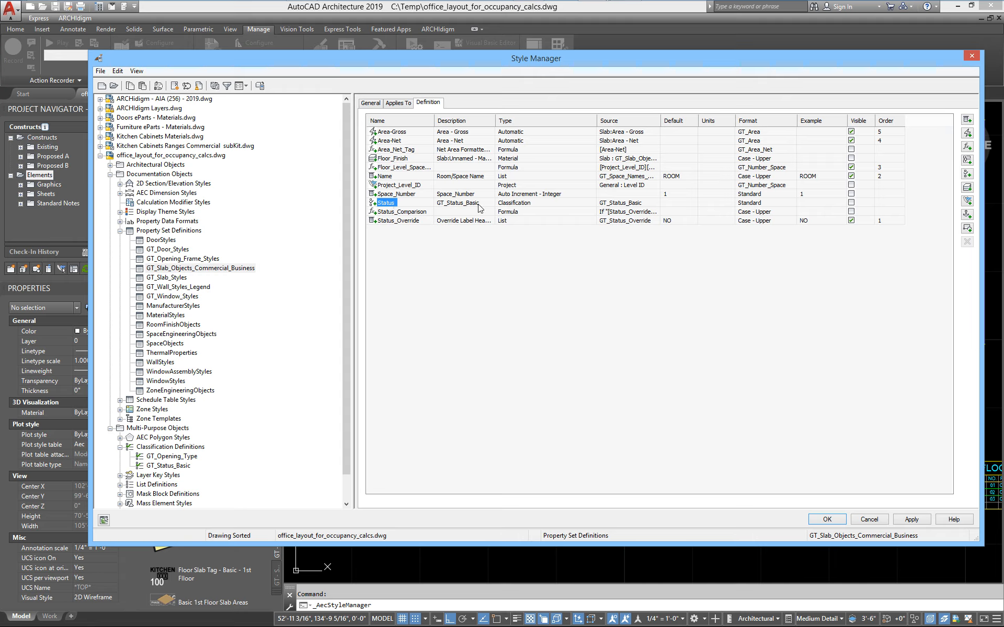
pyautogui.click(530, 204)
pyautogui.click(471, 204)
pyautogui.click(547, 205)
pyautogui.click(638, 205)
pyautogui.click(655, 203)
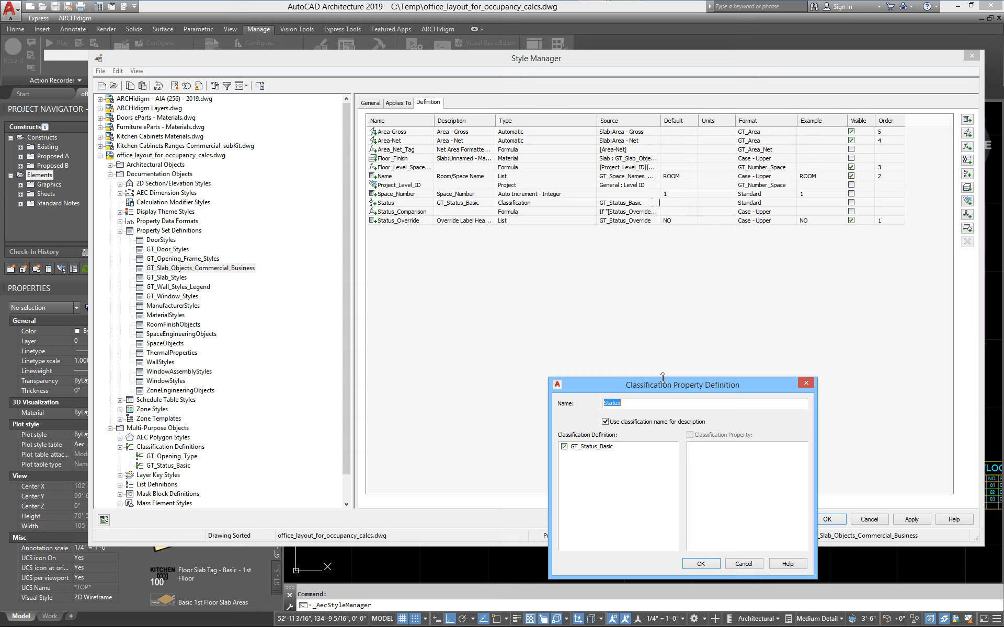
pyautogui.click(700, 563)
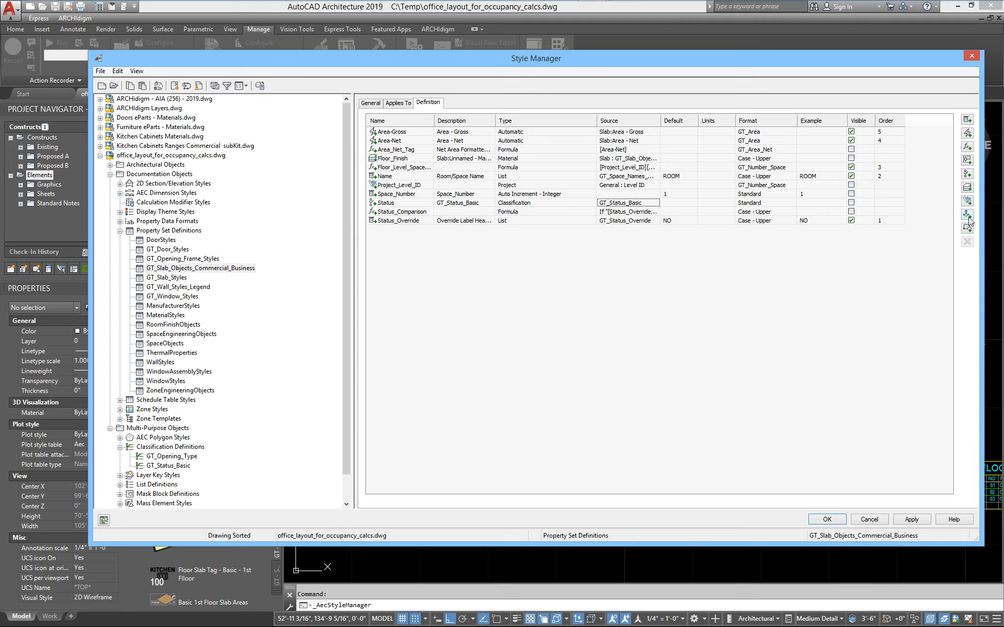
# Add a trial classification property based on GT_Status_Basic with the Case - Upper format to the property set, and delete it again.
pyautogui.click(967, 177)
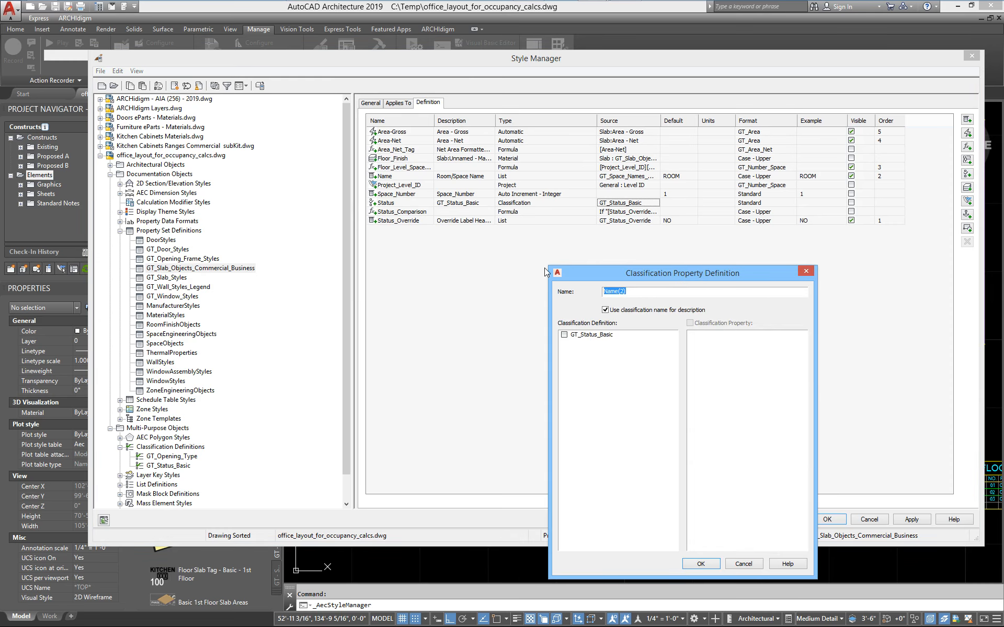
pyautogui.moveTo(586, 390); pyautogui.dragTo(506, 243)
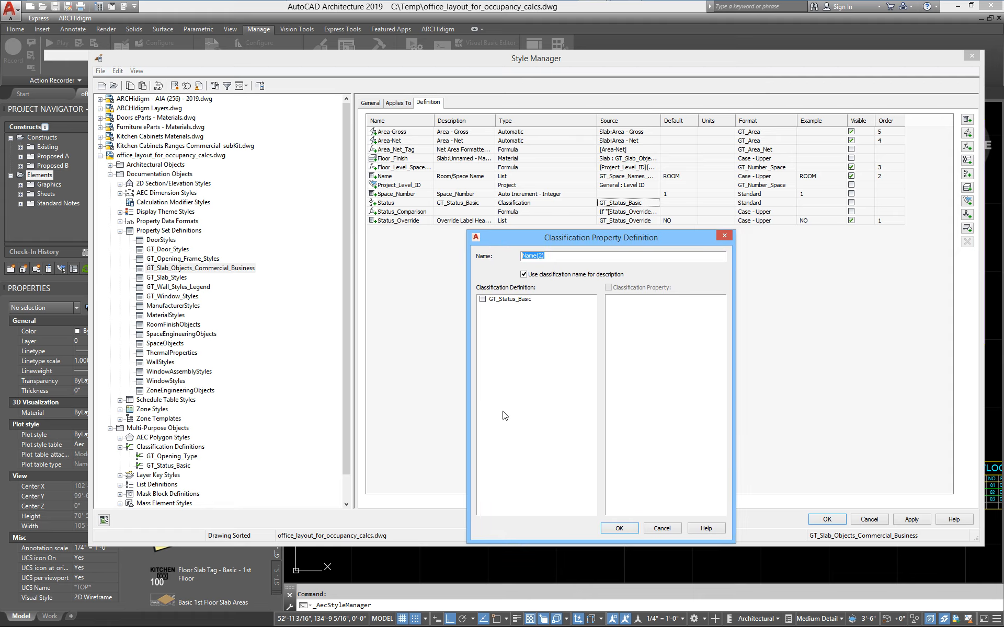
pyautogui.click(483, 299)
pyautogui.click(618, 528)
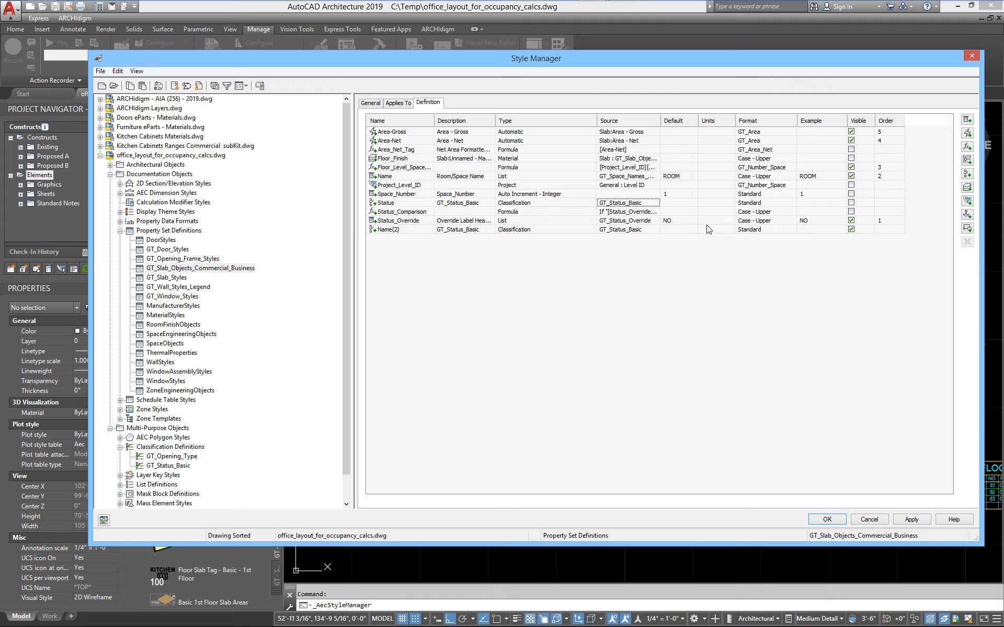
pyautogui.click(777, 235)
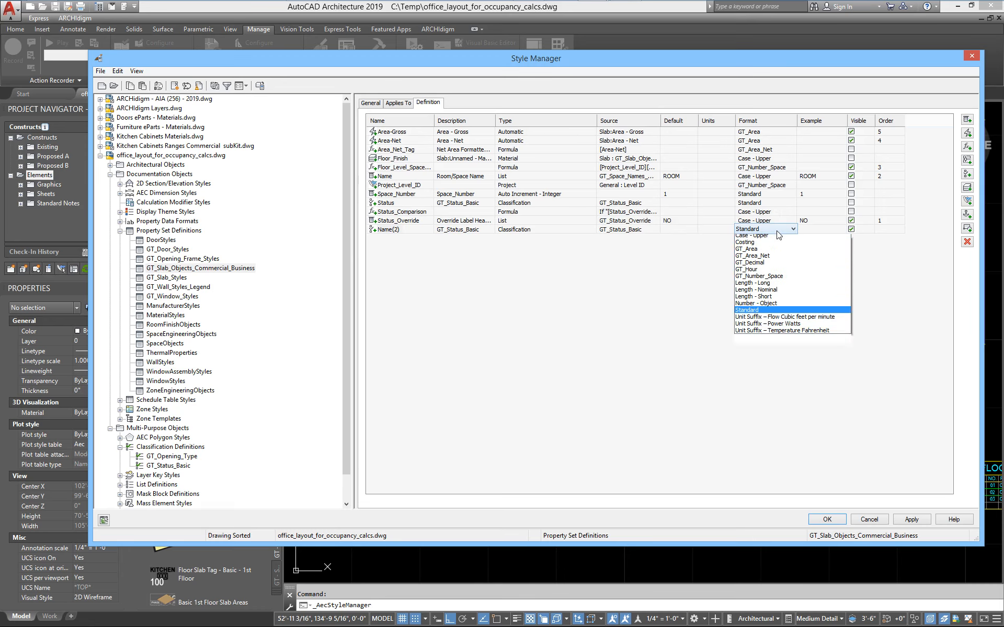
pyautogui.click(763, 250)
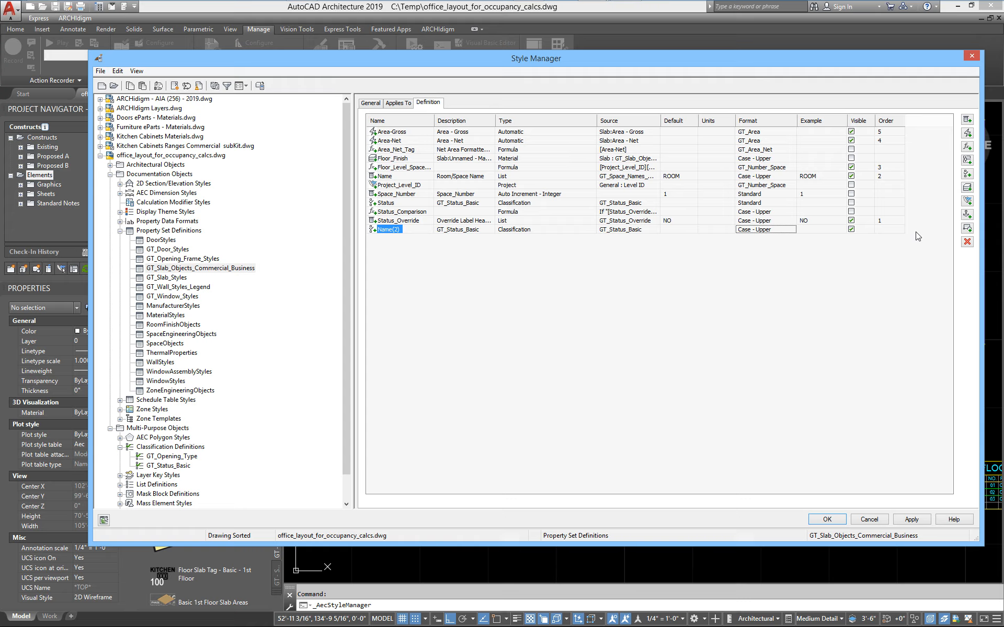
pyautogui.click(967, 242)
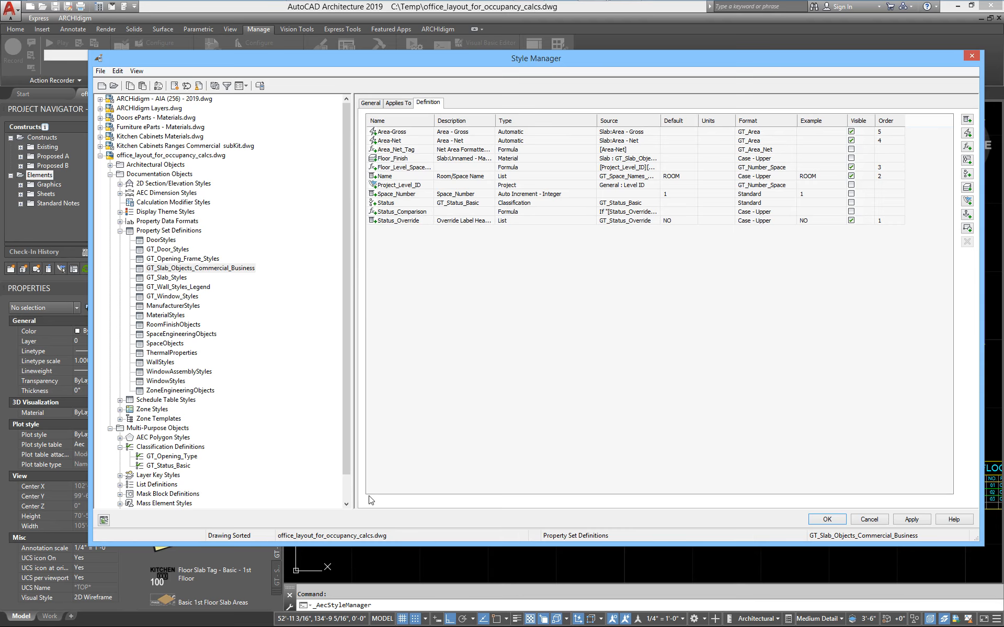
# Review the GT_Opening_Type and GT_Status_Basic classification definitions and close the Style Manager.
pyautogui.click(184, 458)
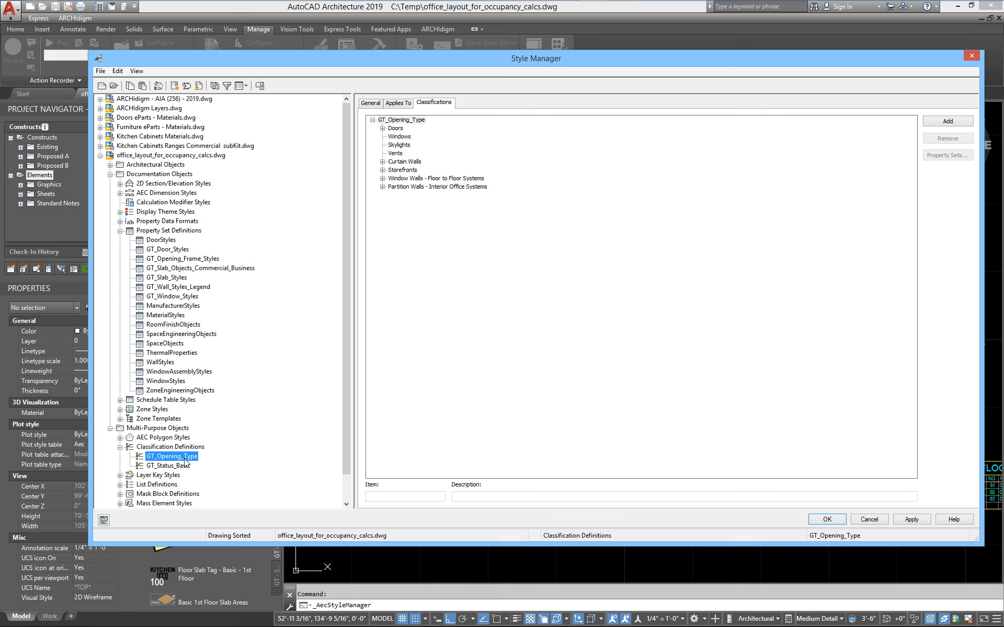
pyautogui.click(183, 468)
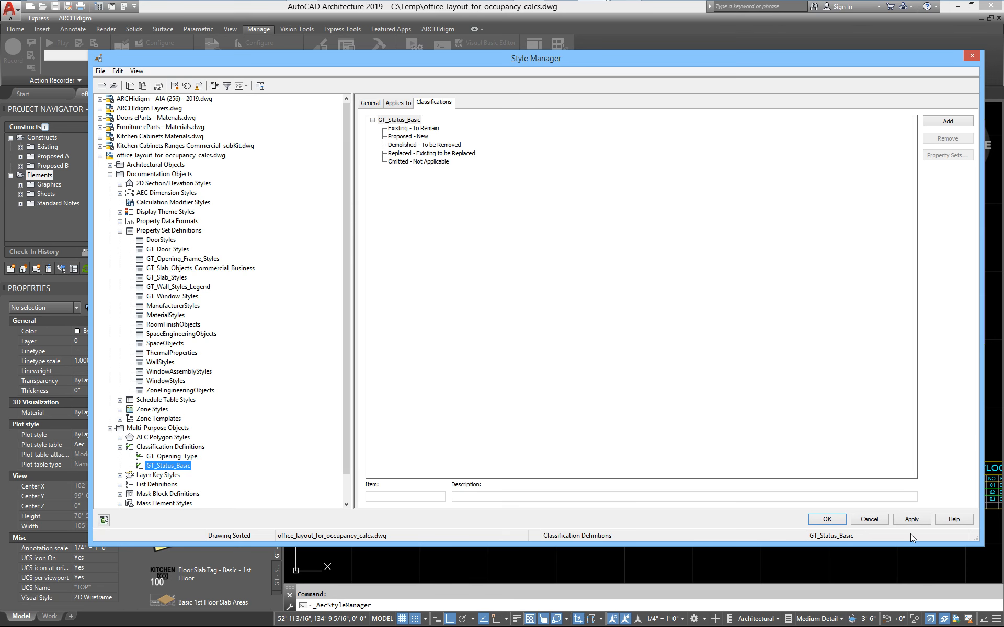
pyautogui.click(827, 519)
# Check the demolished slab's tag, and open the schedule table style properties of the floor areas table.
pyautogui.scroll(-1, 812, 420)
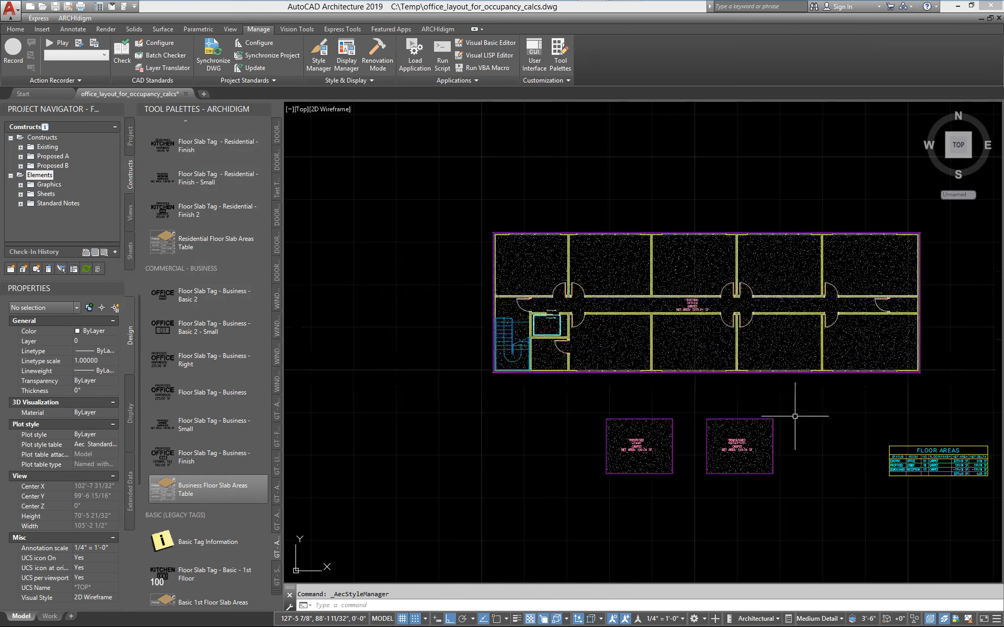
pyautogui.moveTo(771, 423)
pyautogui.mouseDown(button='middle')
pyautogui.moveTo(531, 343)
pyautogui.moveTo(505, 363)
pyautogui.moveTo(271, 353)
pyautogui.moveTo(574, 353)
pyautogui.mouseUp(button='middle')
pyautogui.scroll(1, 506, 364)
pyautogui.scroll(1, 506, 364)
pyautogui.scroll(2, 544, 342)
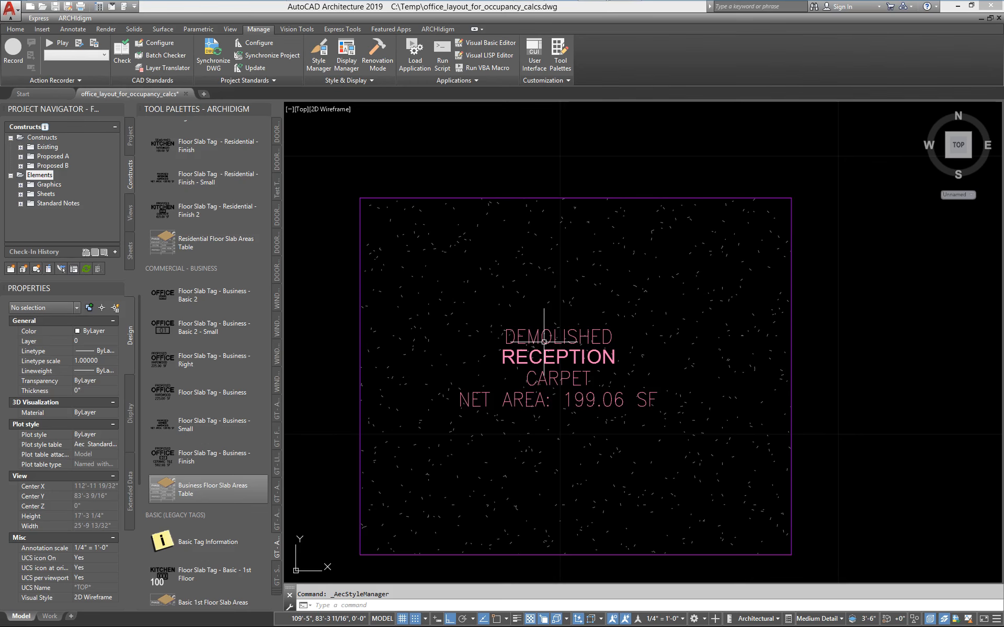
pyautogui.scroll(-2, 543, 342)
pyautogui.moveTo(956, 409); pyautogui.dragTo(571, 361, button='middle')
pyautogui.click(616, 362)
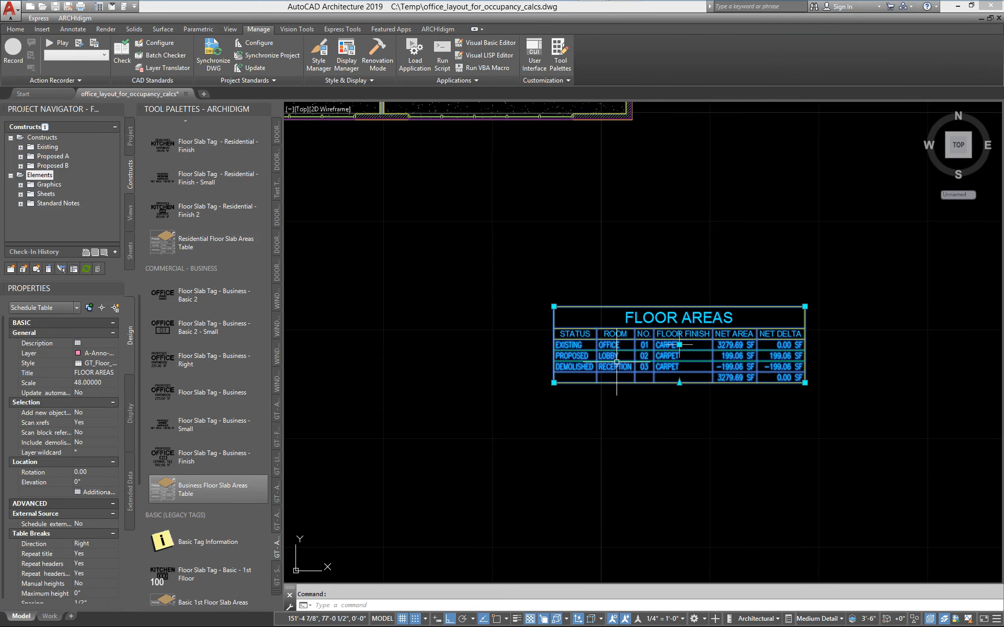
pyautogui.rightClick(617, 362)
pyautogui.click(658, 544)
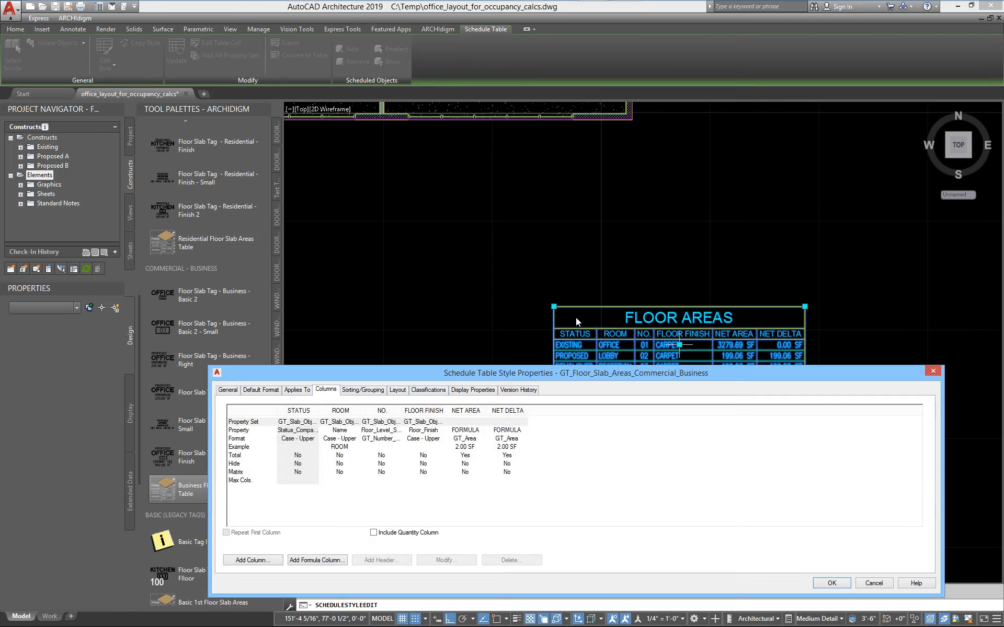
# Examine the NET AREA column's formula for demolished slabs in the table style, and leave the style dialogs without saving changes.
pyautogui.moveTo(453, 366); pyautogui.dragTo(412, 180)
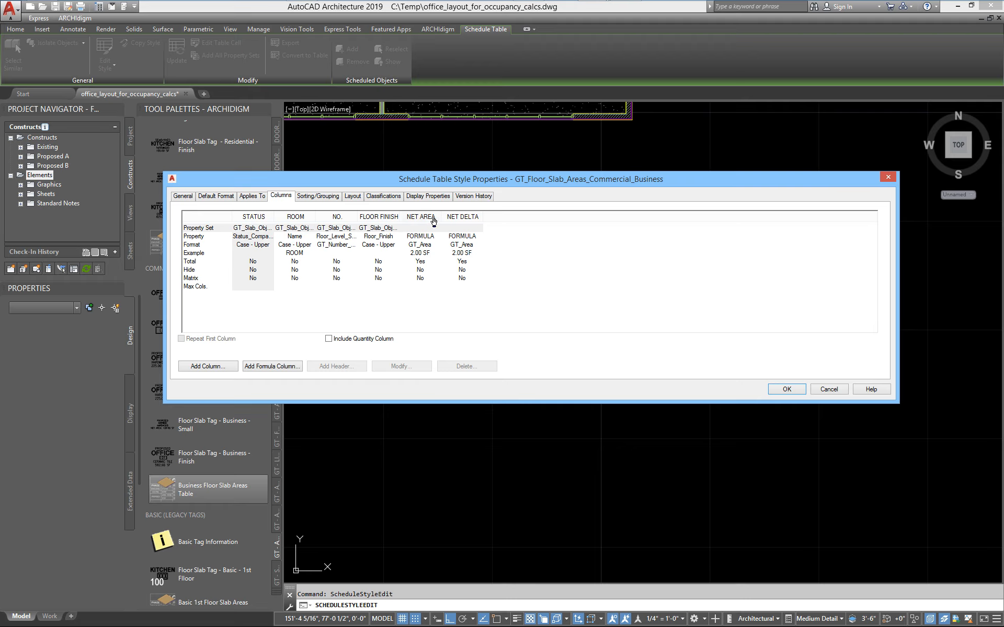
pyautogui.click(416, 217)
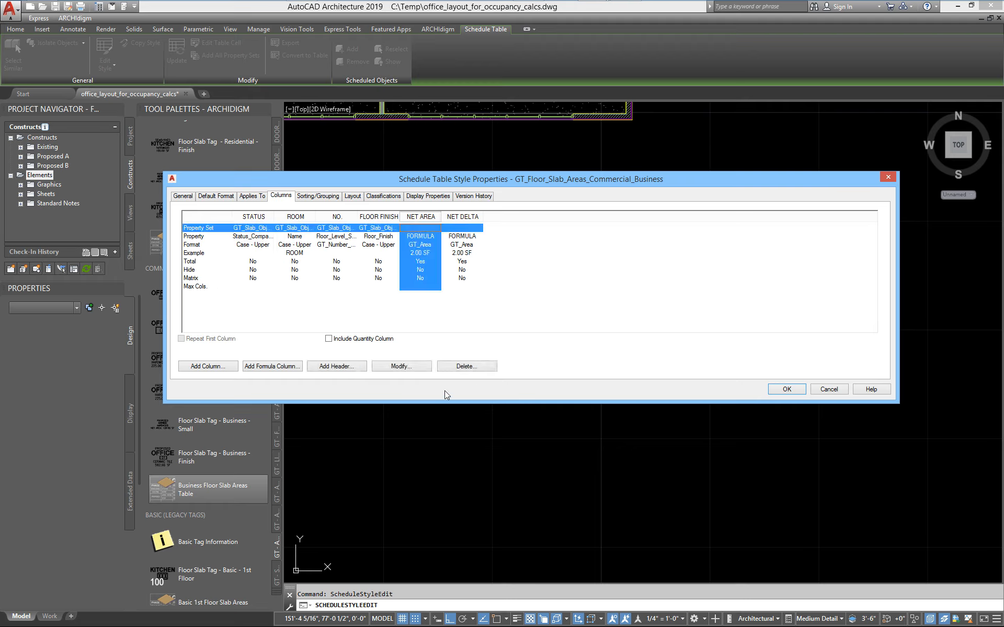
pyautogui.click(402, 367)
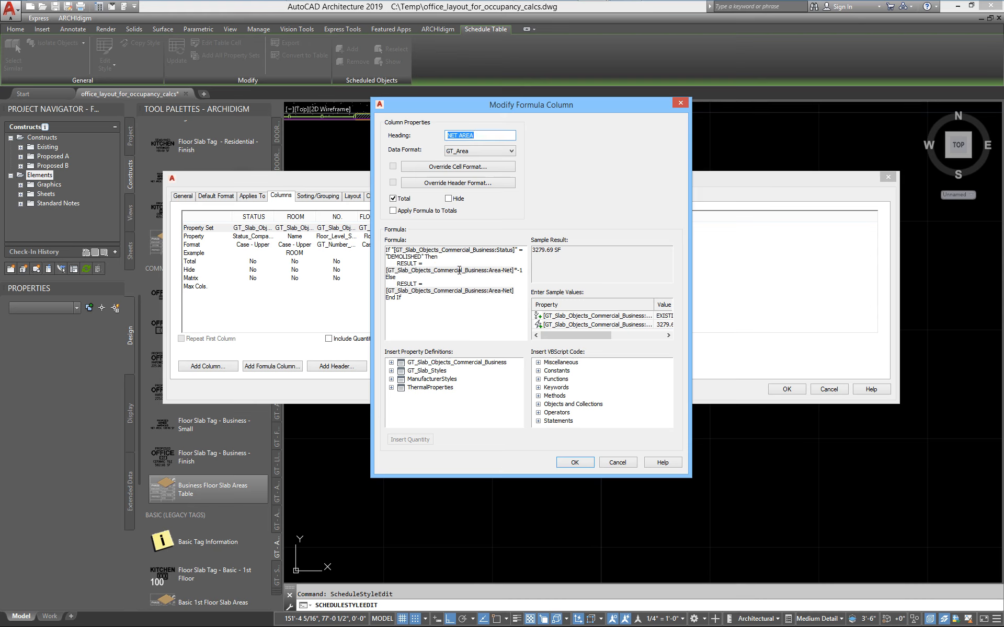
pyautogui.moveTo(523, 270); pyautogui.dragTo(519, 270)
pyautogui.moveTo(413, 301); pyautogui.dragTo(387, 248)
pyautogui.click(416, 298)
pyautogui.moveTo(371, 262); pyautogui.dragTo(260, 262)
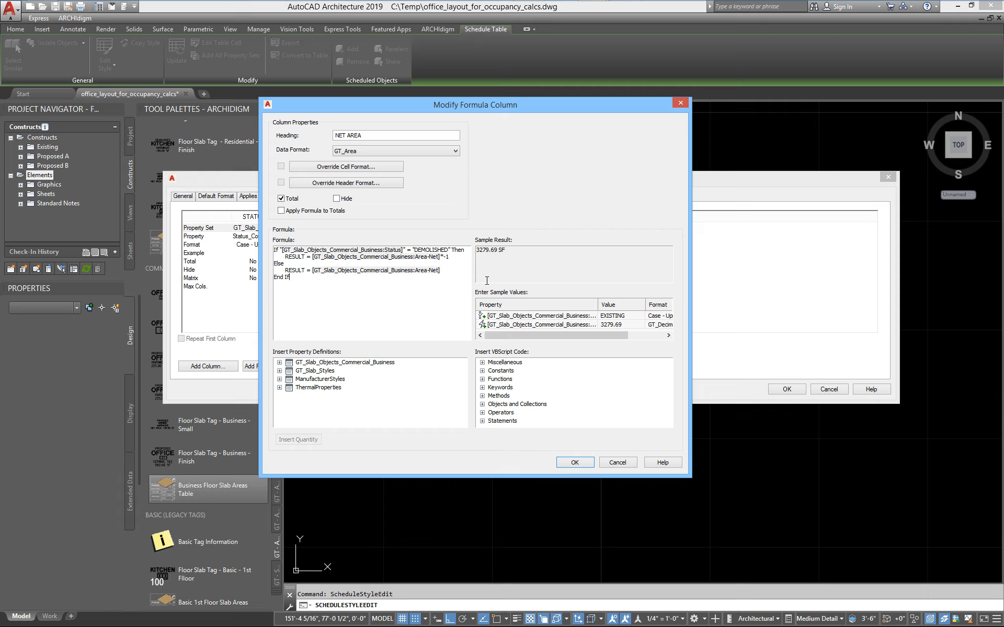
pyautogui.click(617, 463)
pyautogui.click(837, 390)
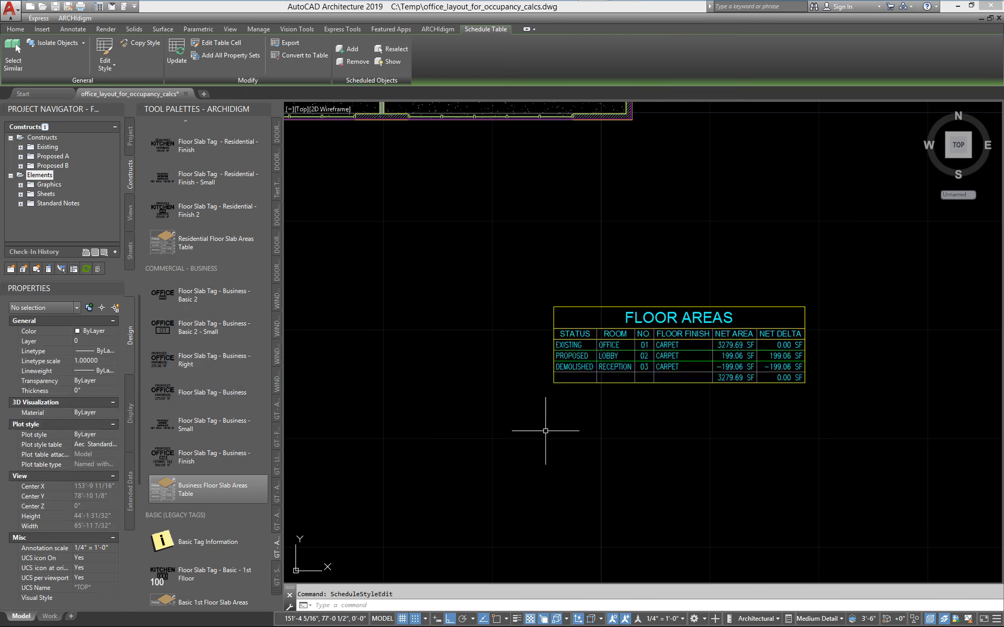
pyautogui.moveTo(547, 434); pyautogui.dragTo(717, 448, button='middle')
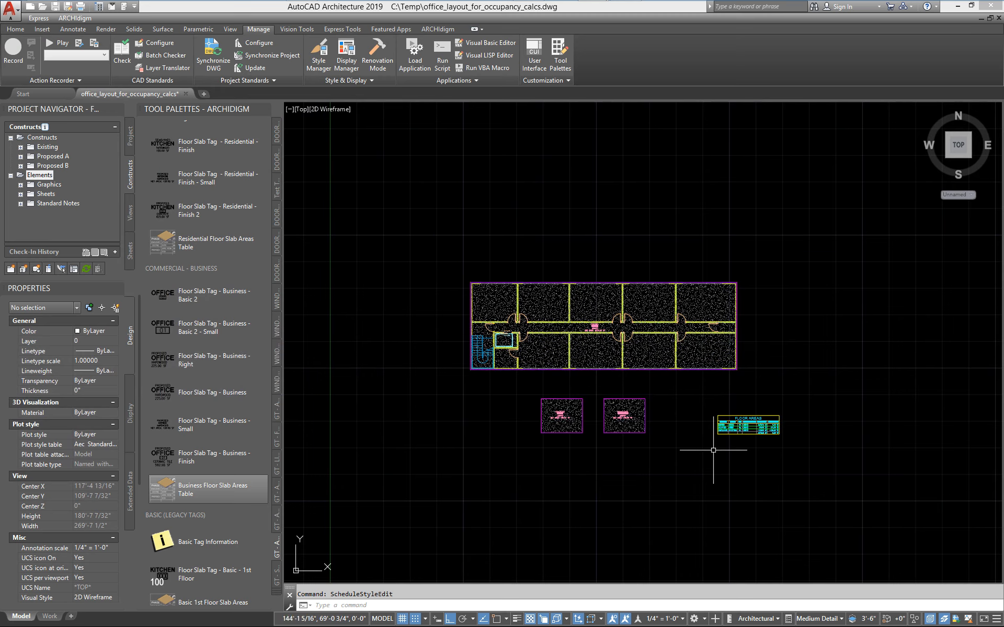